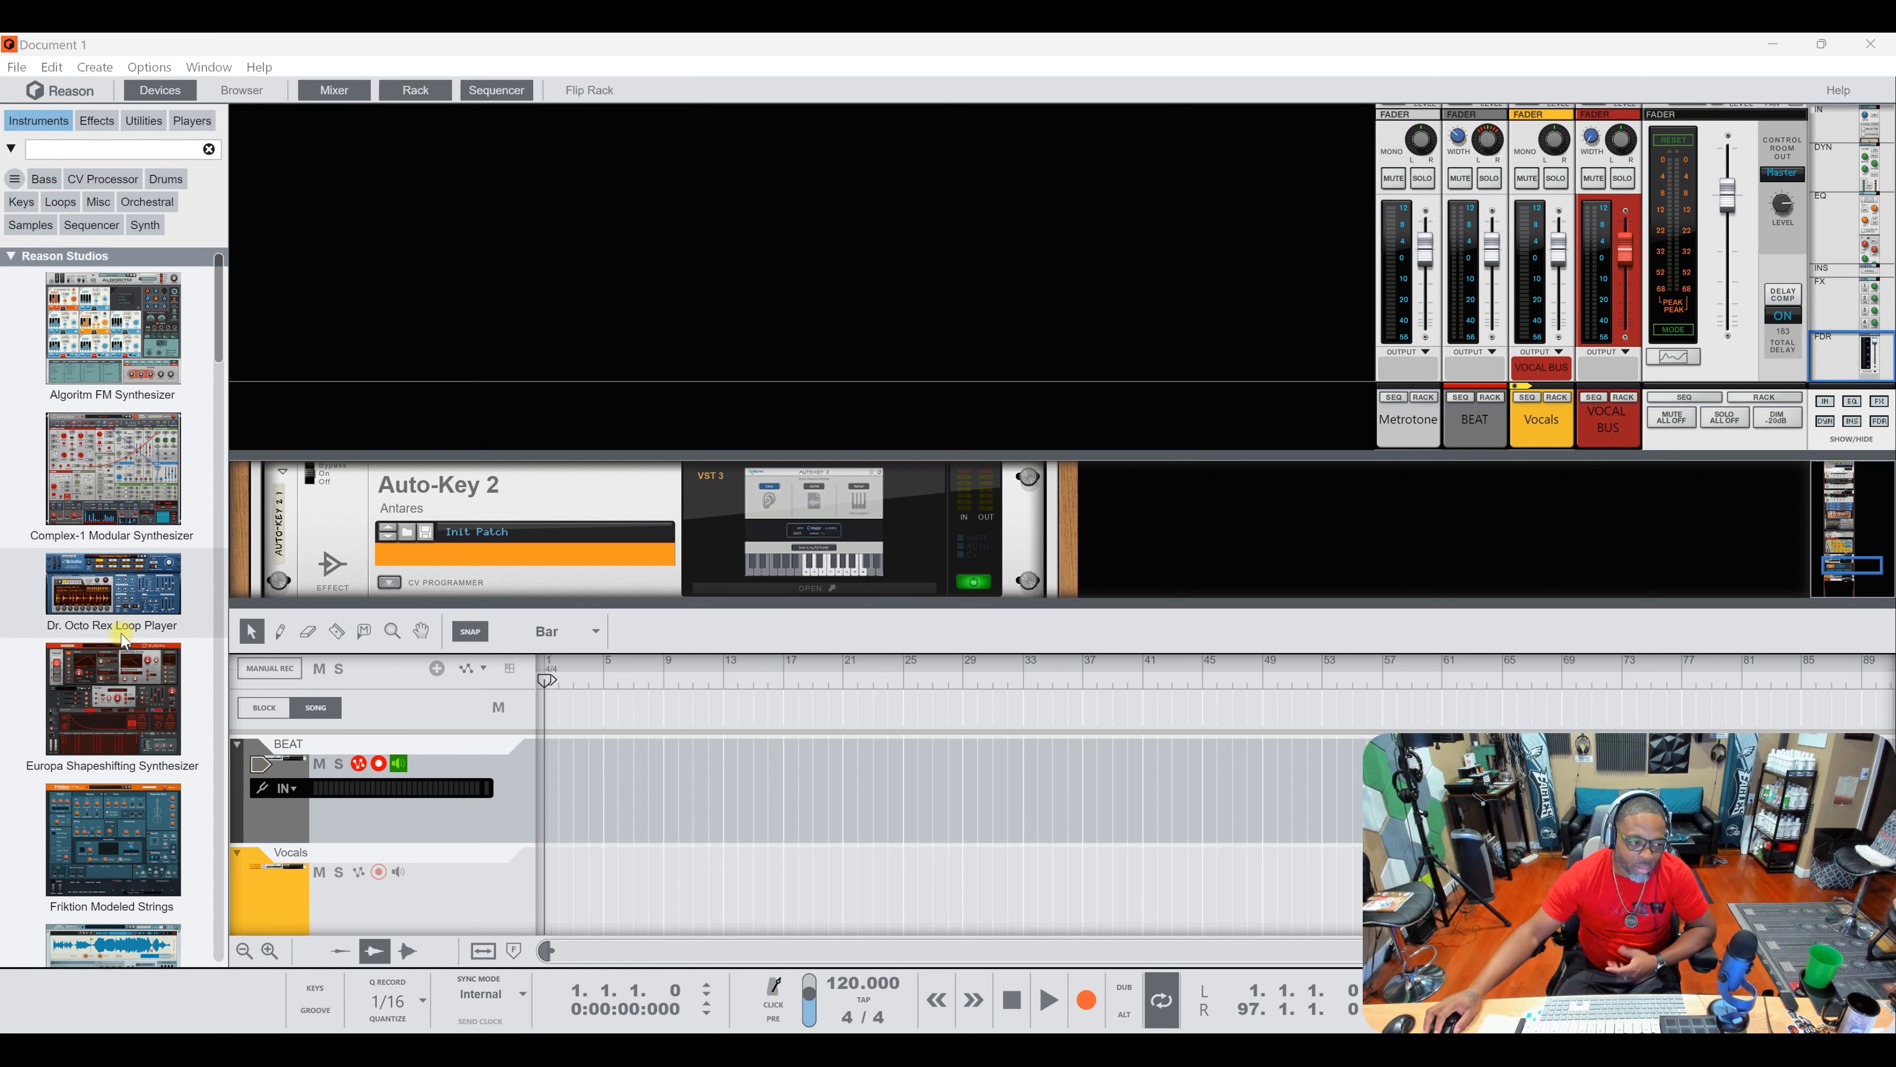
# Step: Look through the Reason Studios instrument devices, from Complex-1 Modular Synthesizer down to Umpf Retro Beats
pyautogui.scroll(-2, 117, 698)
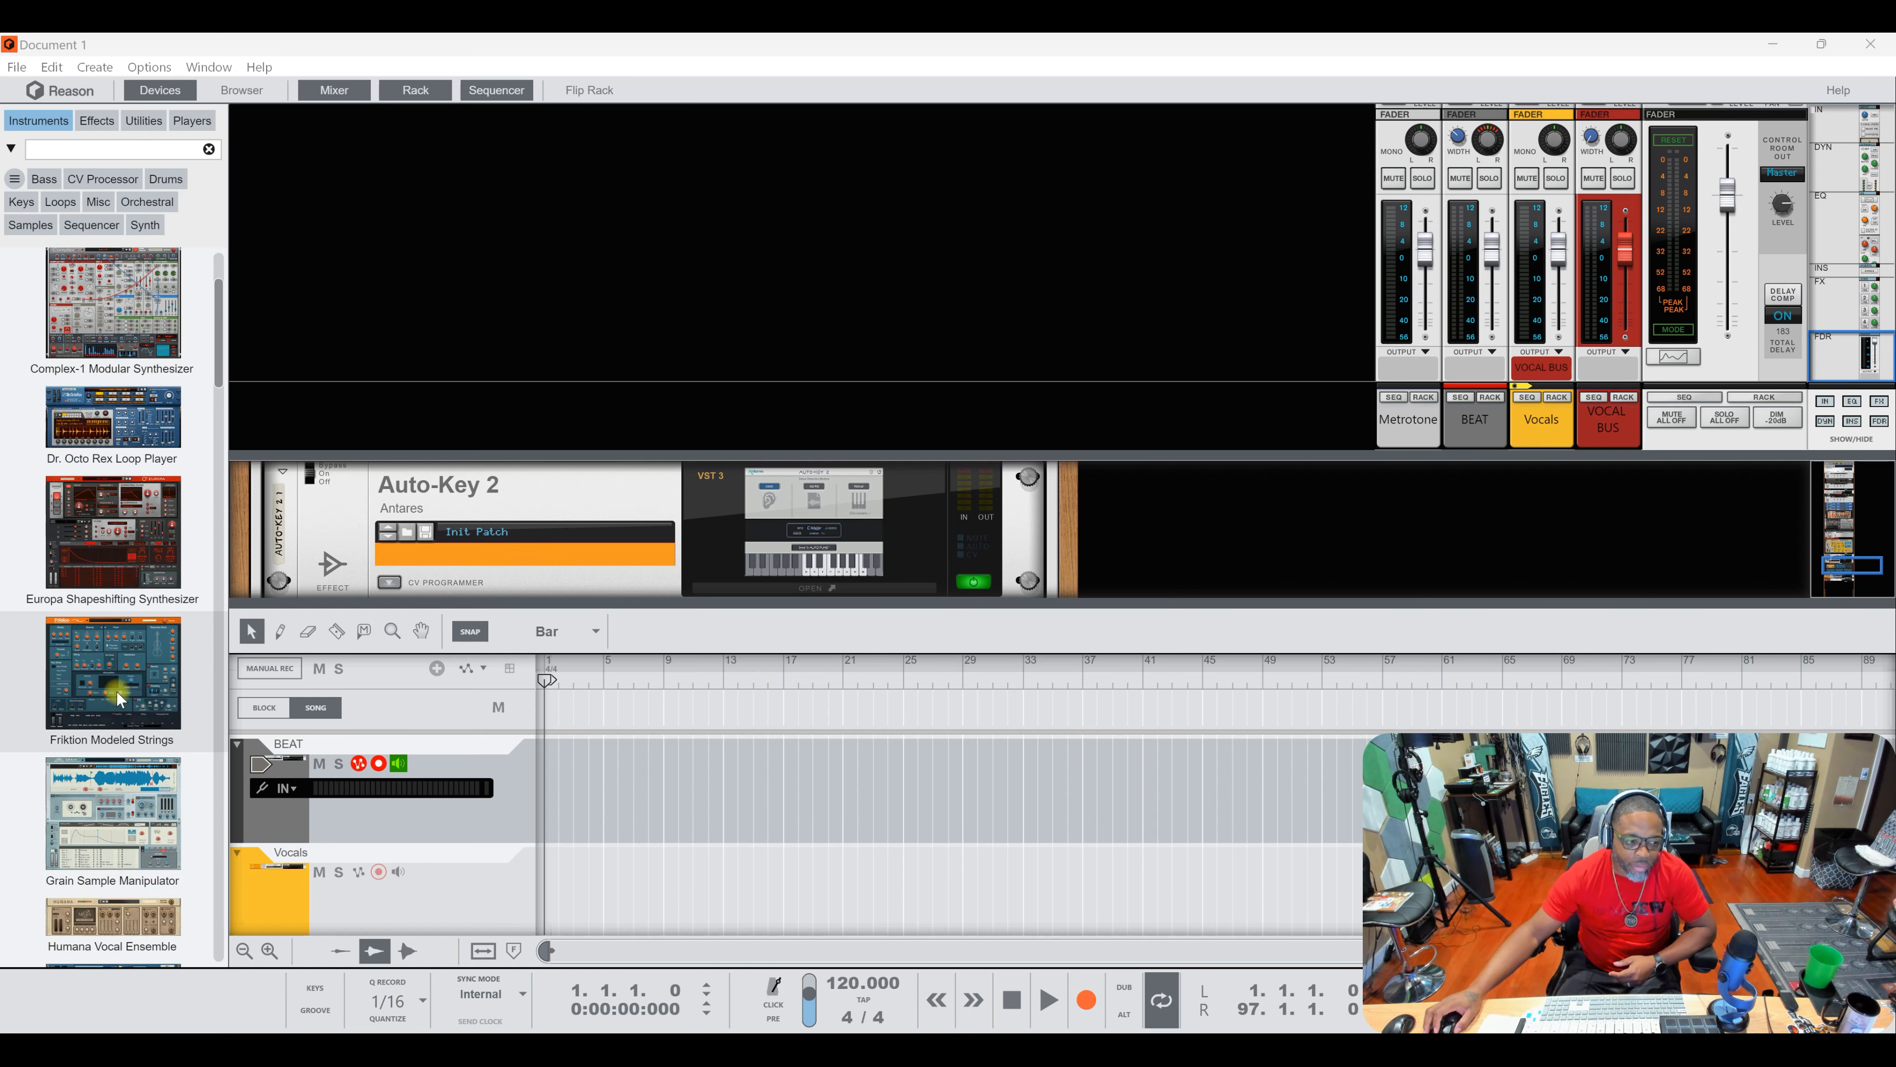
pyautogui.scroll(-2, 117, 699)
pyautogui.scroll(-2, 117, 698)
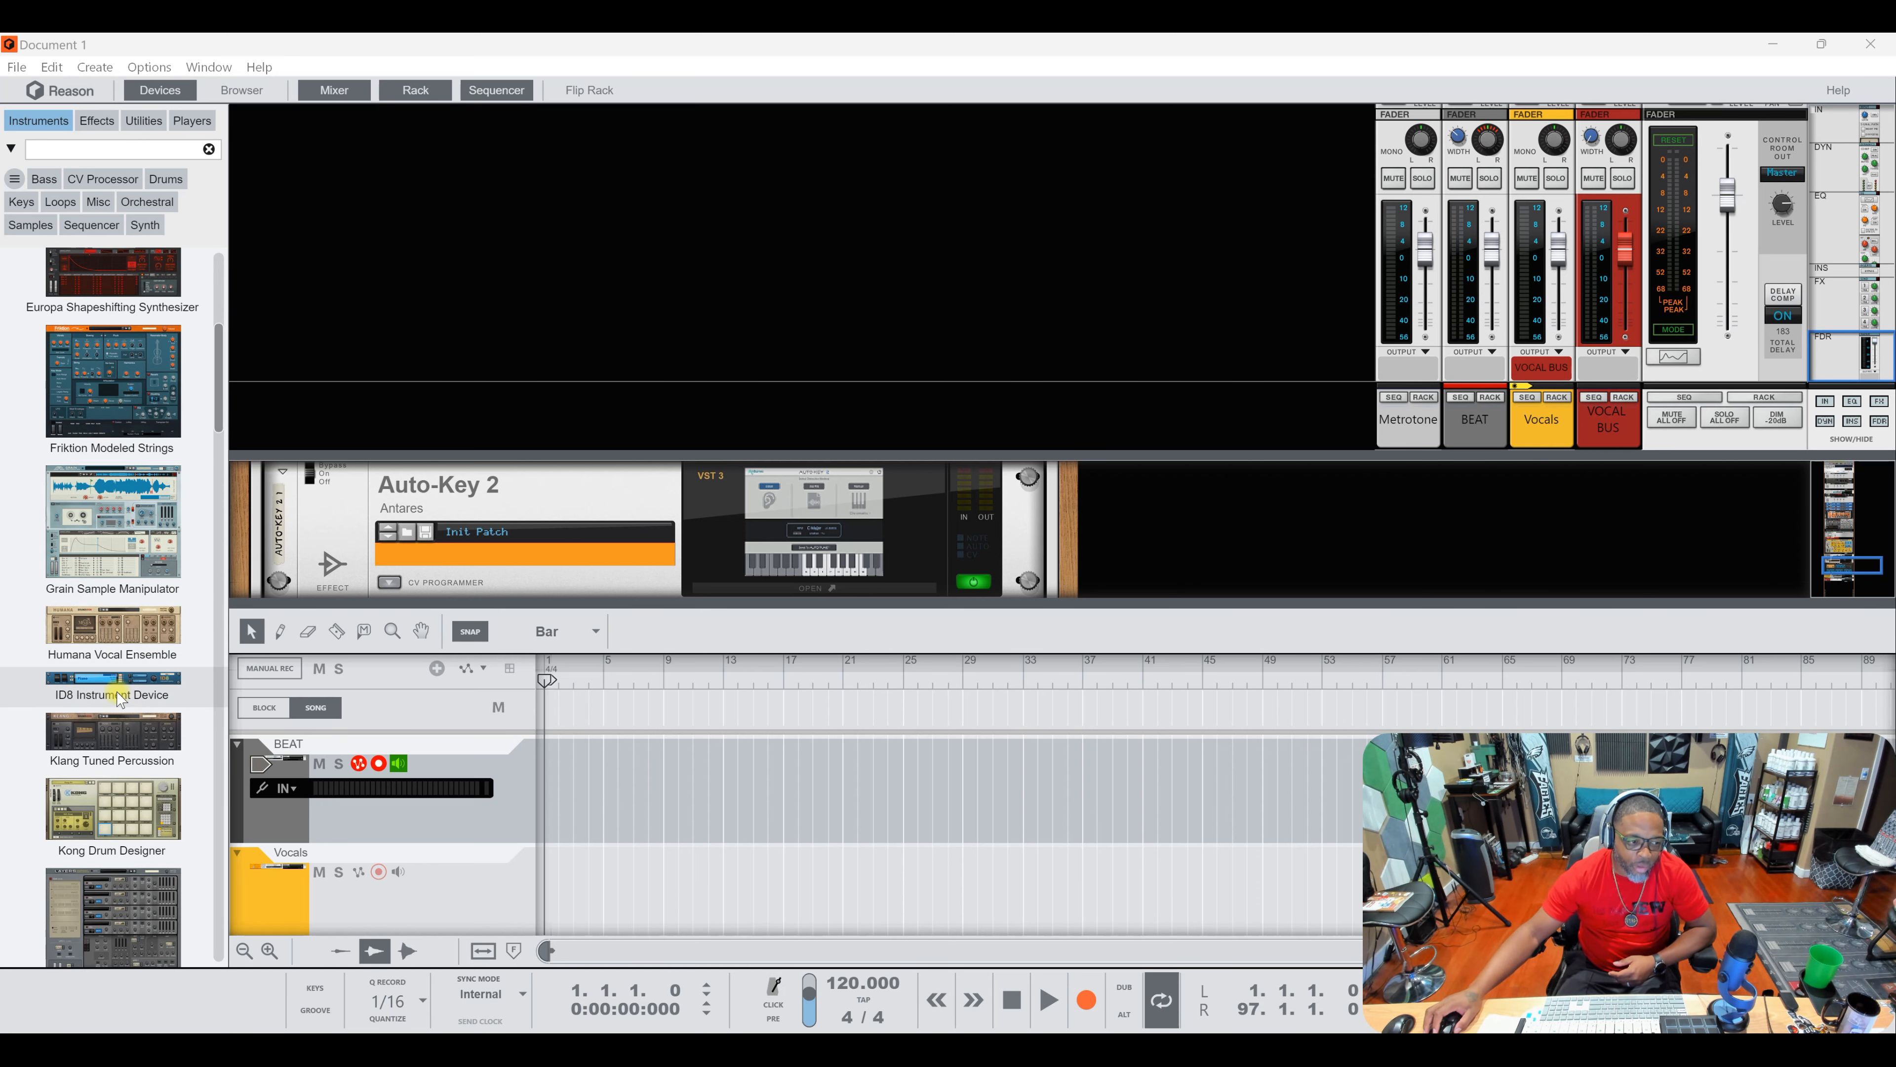
pyautogui.scroll(-1, 114, 695)
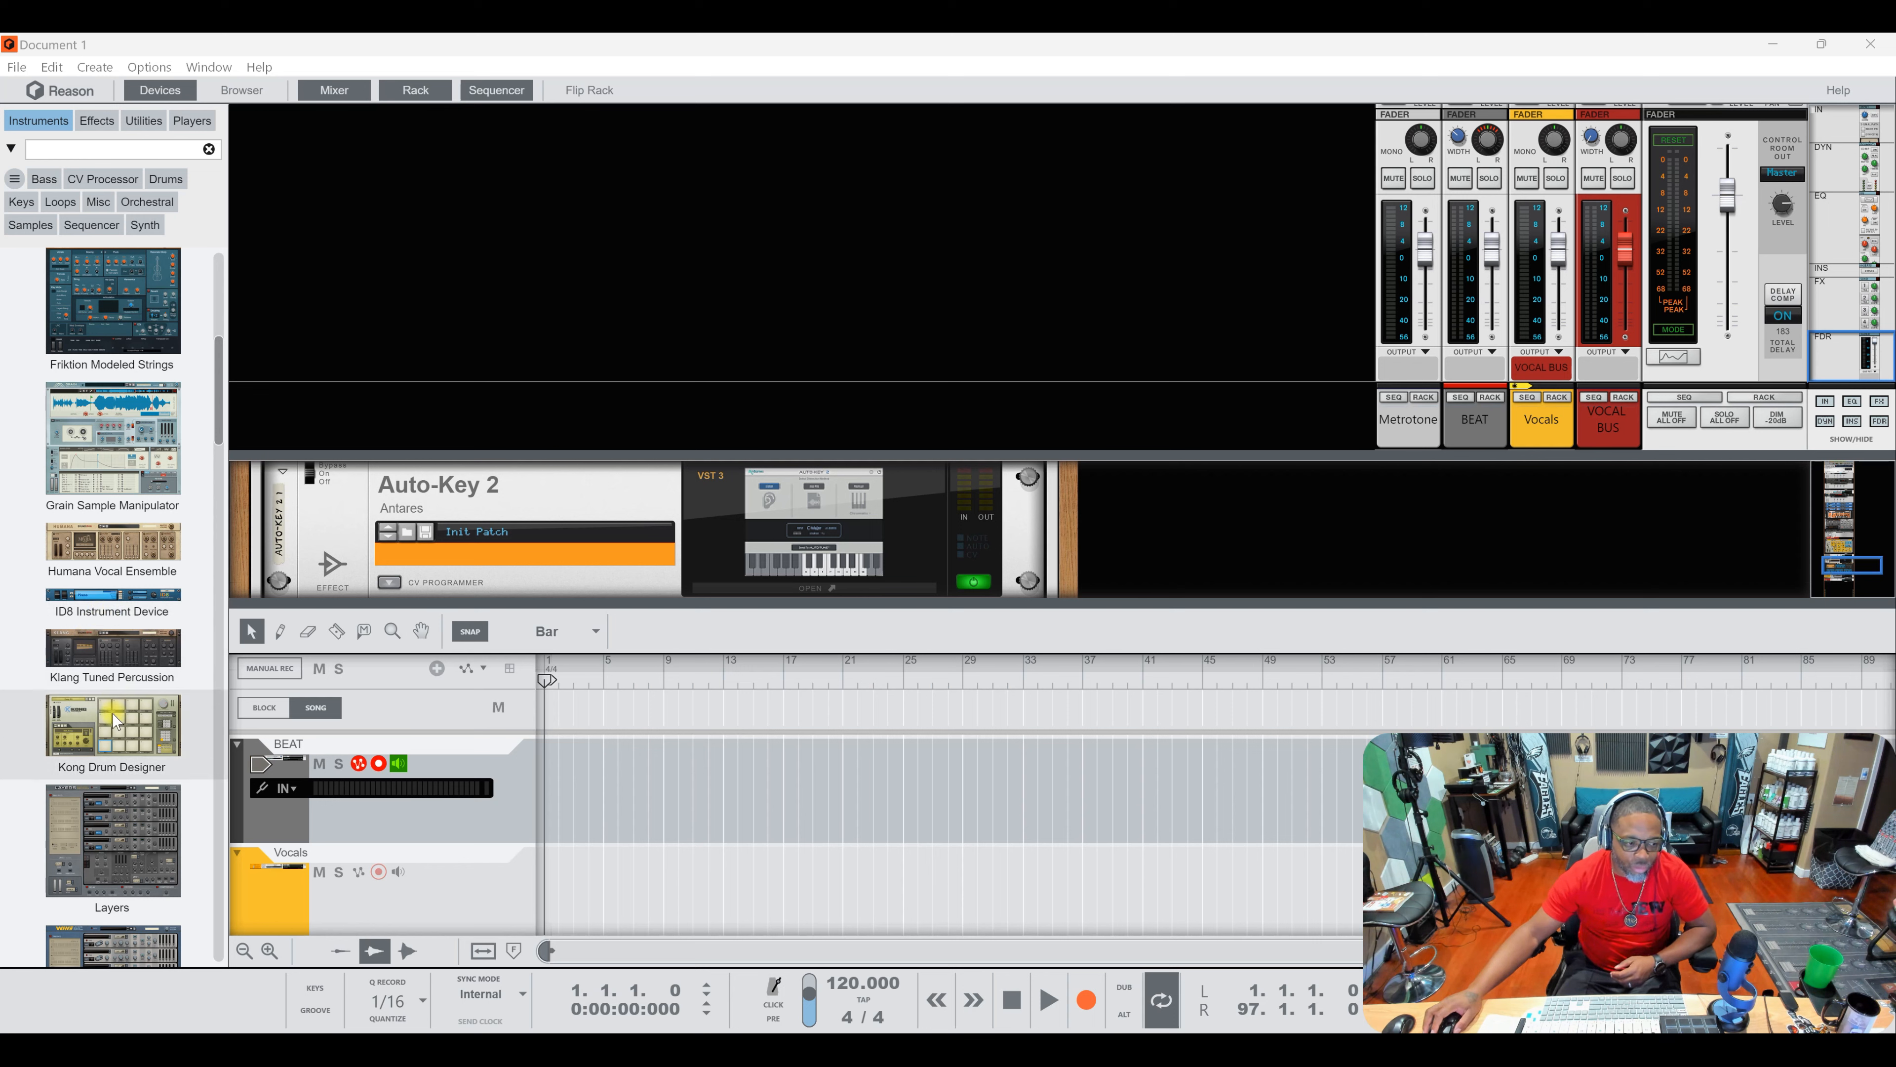
pyautogui.scroll(-2, 101, 658)
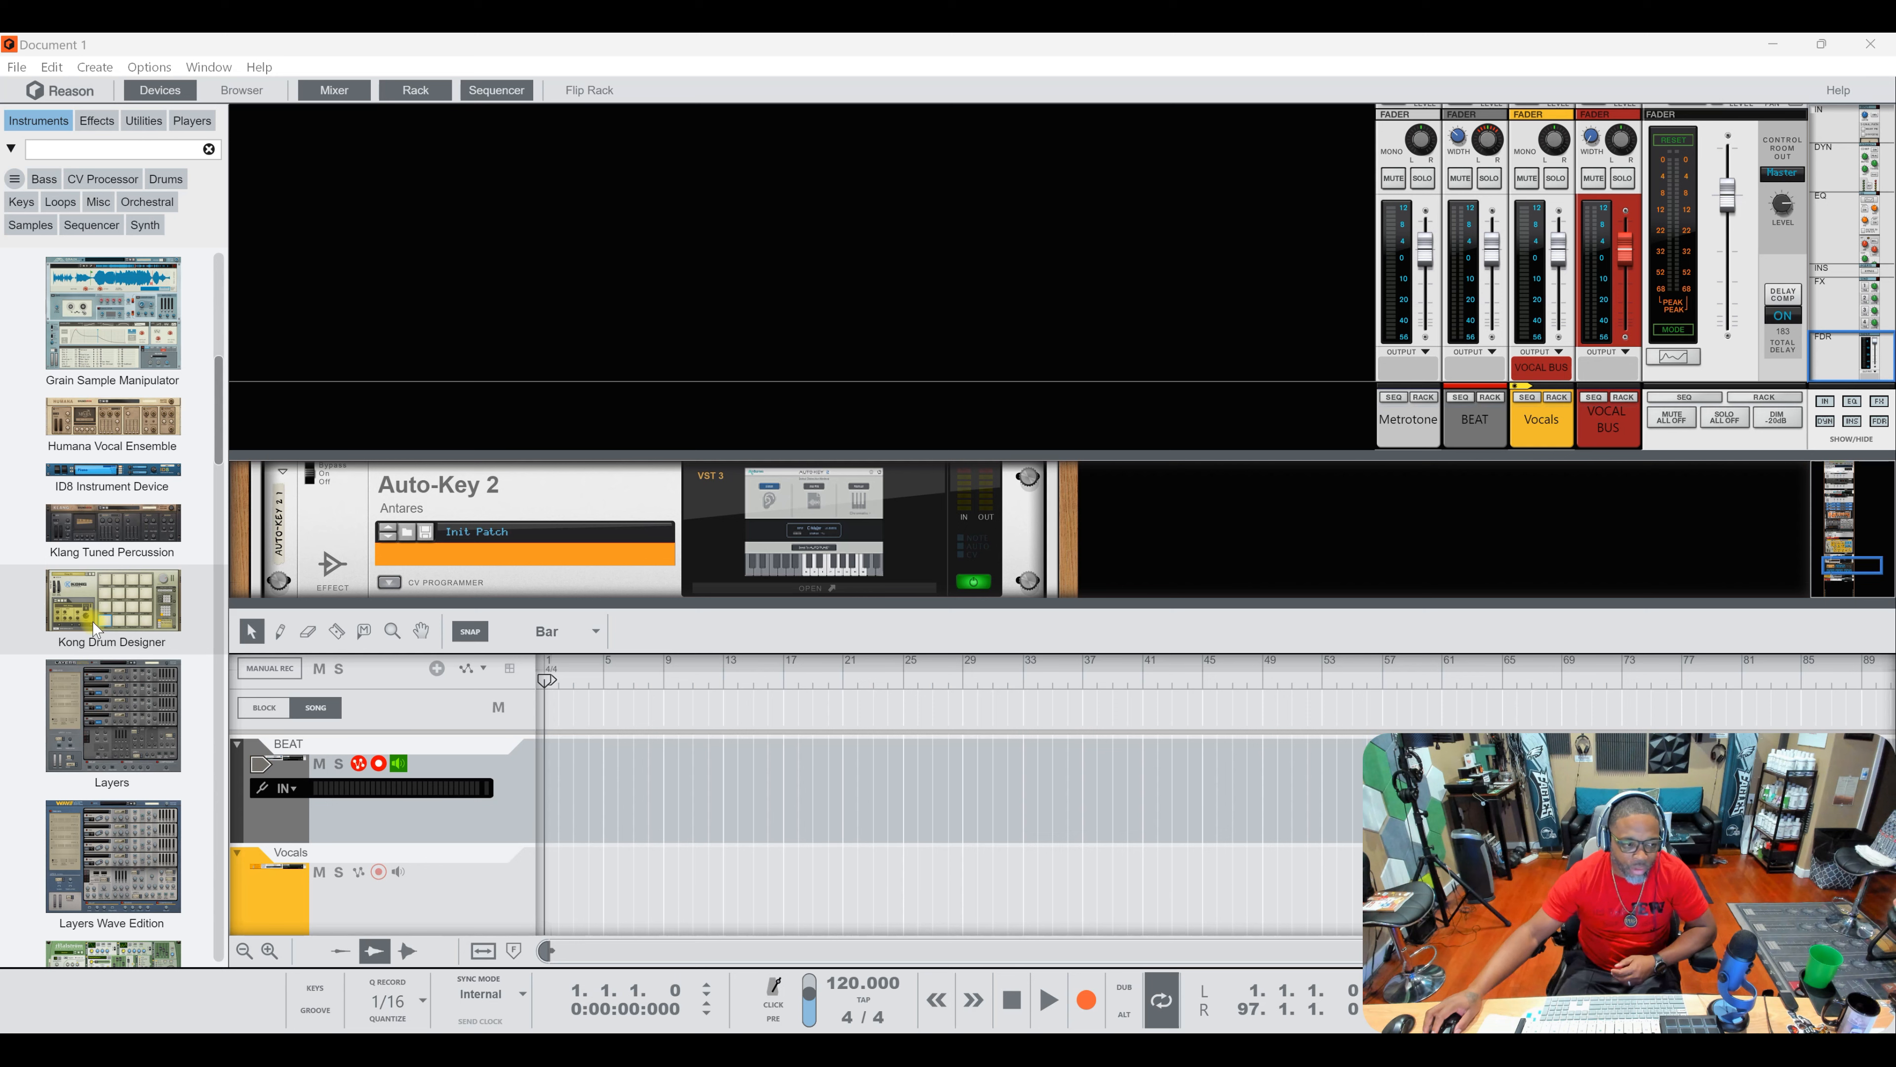
pyautogui.scroll(-2, 96, 613)
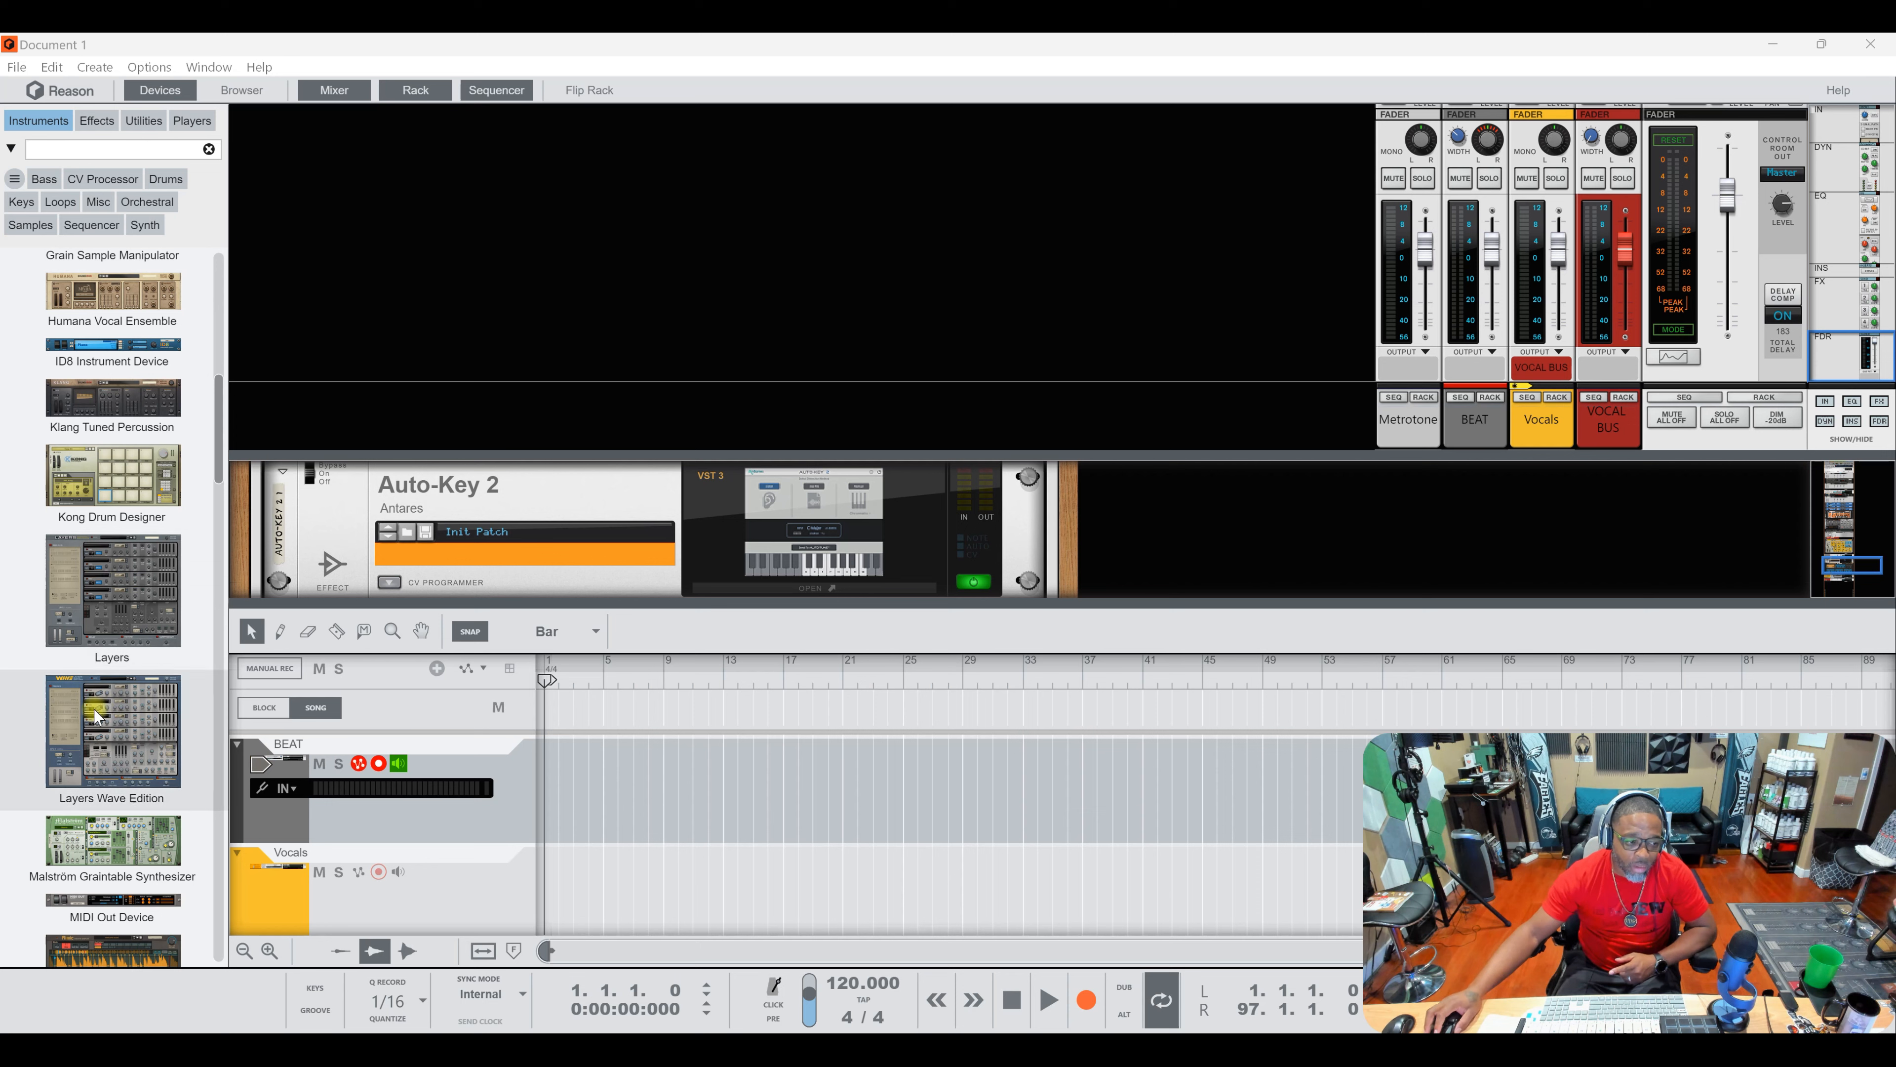
pyautogui.scroll(-4, 101, 715)
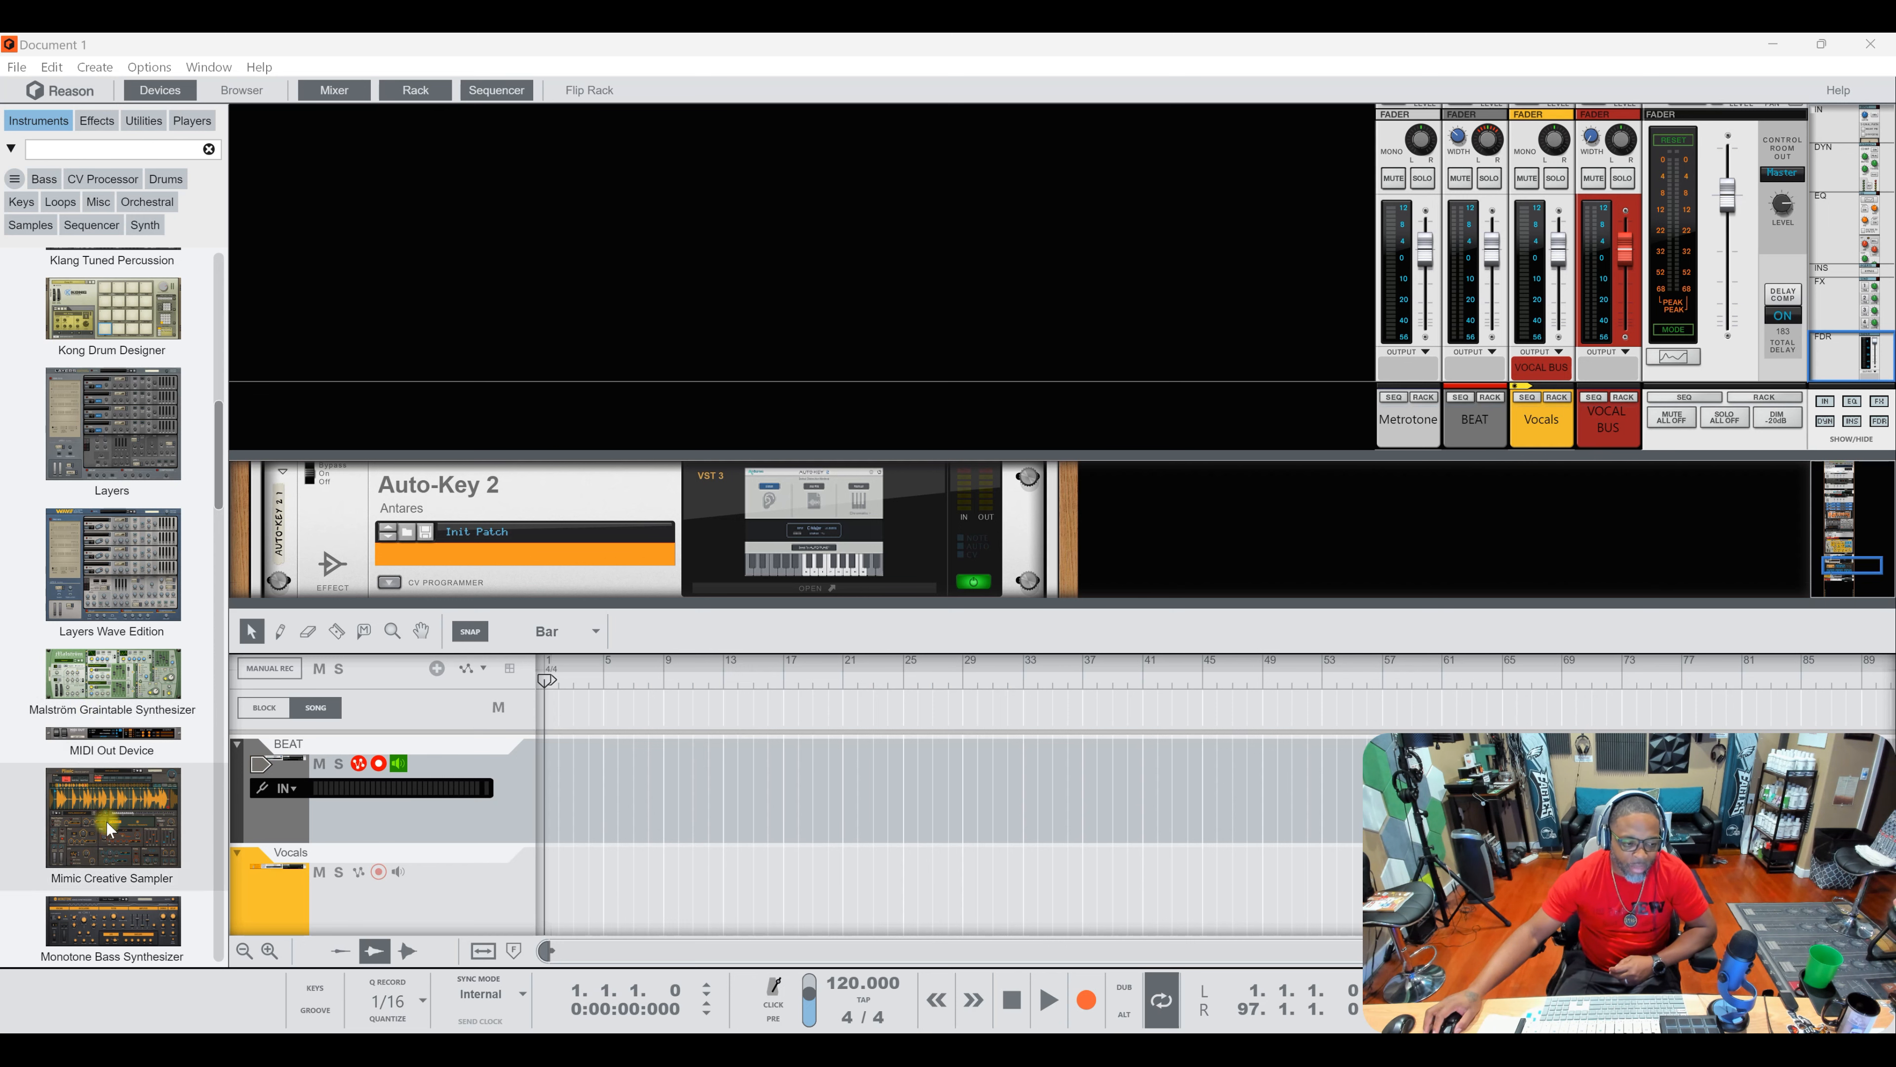
pyautogui.scroll(-5, 108, 828)
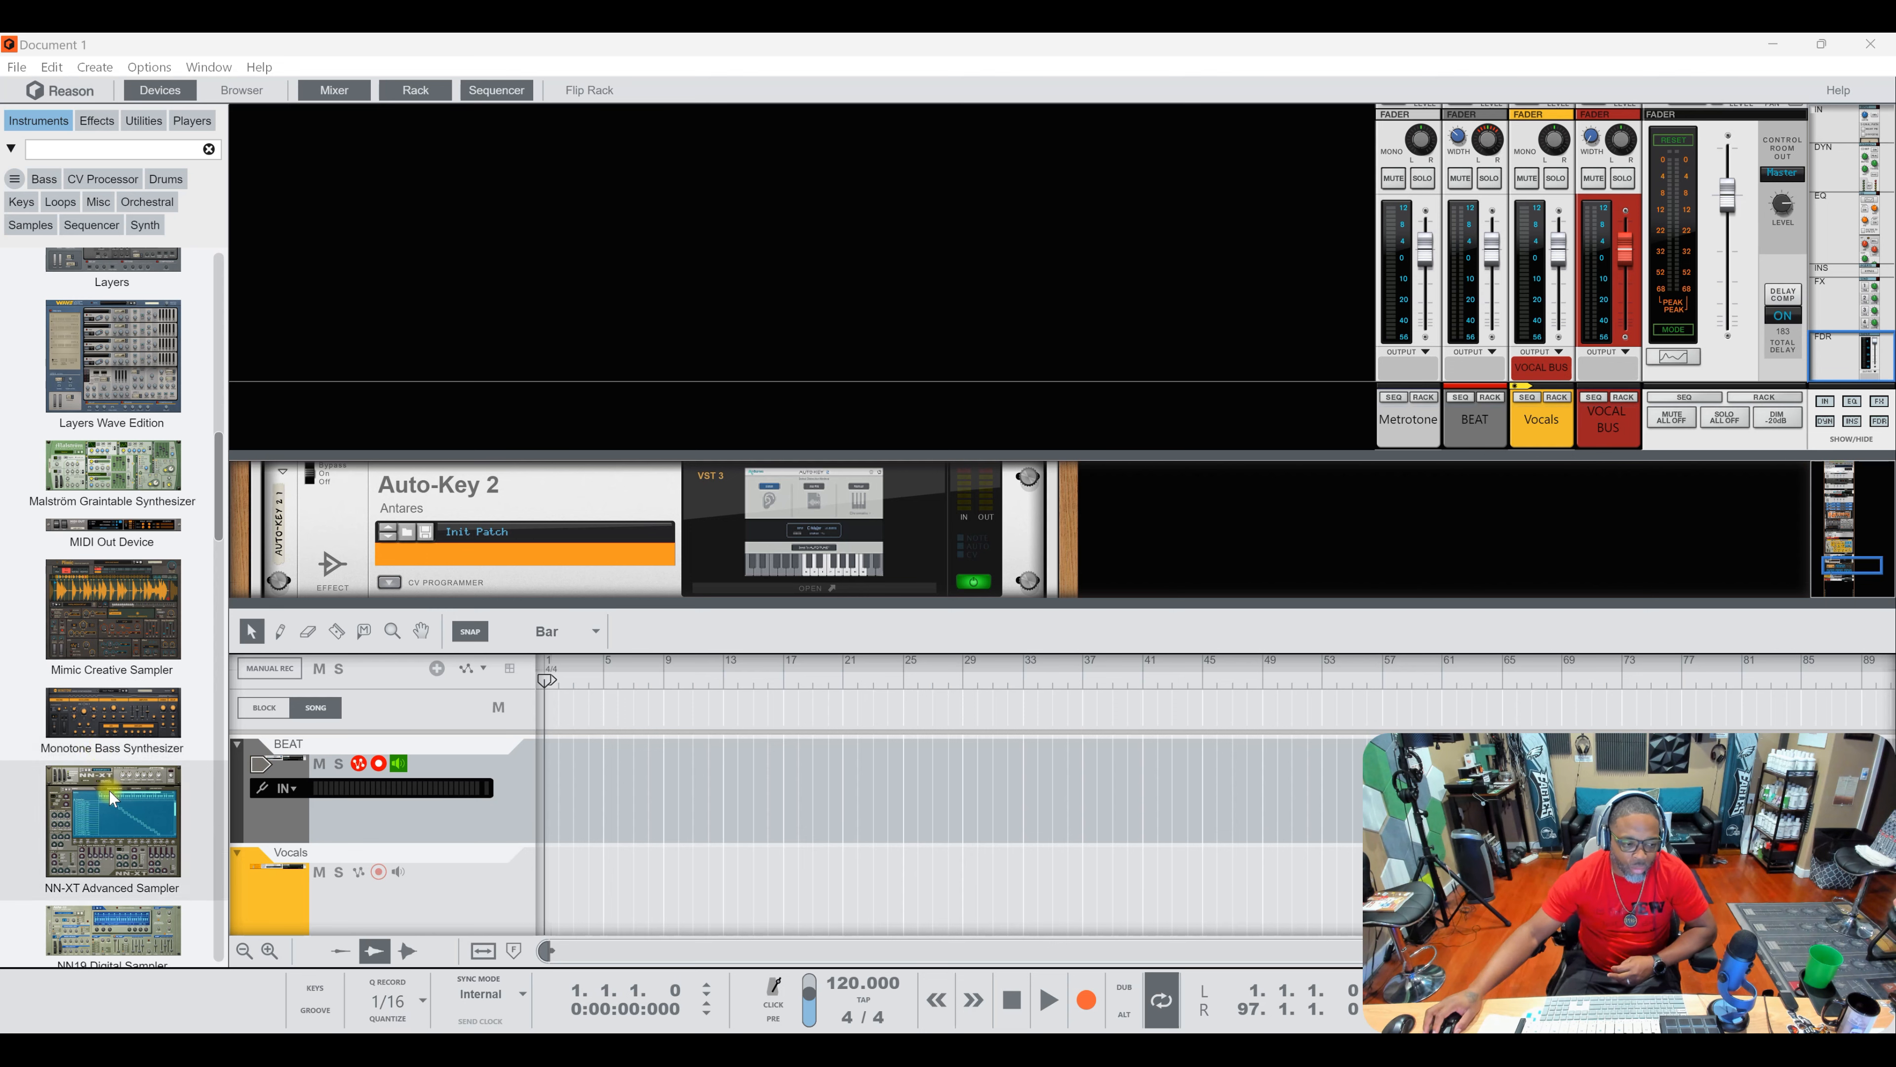
pyautogui.scroll(-3, 110, 794)
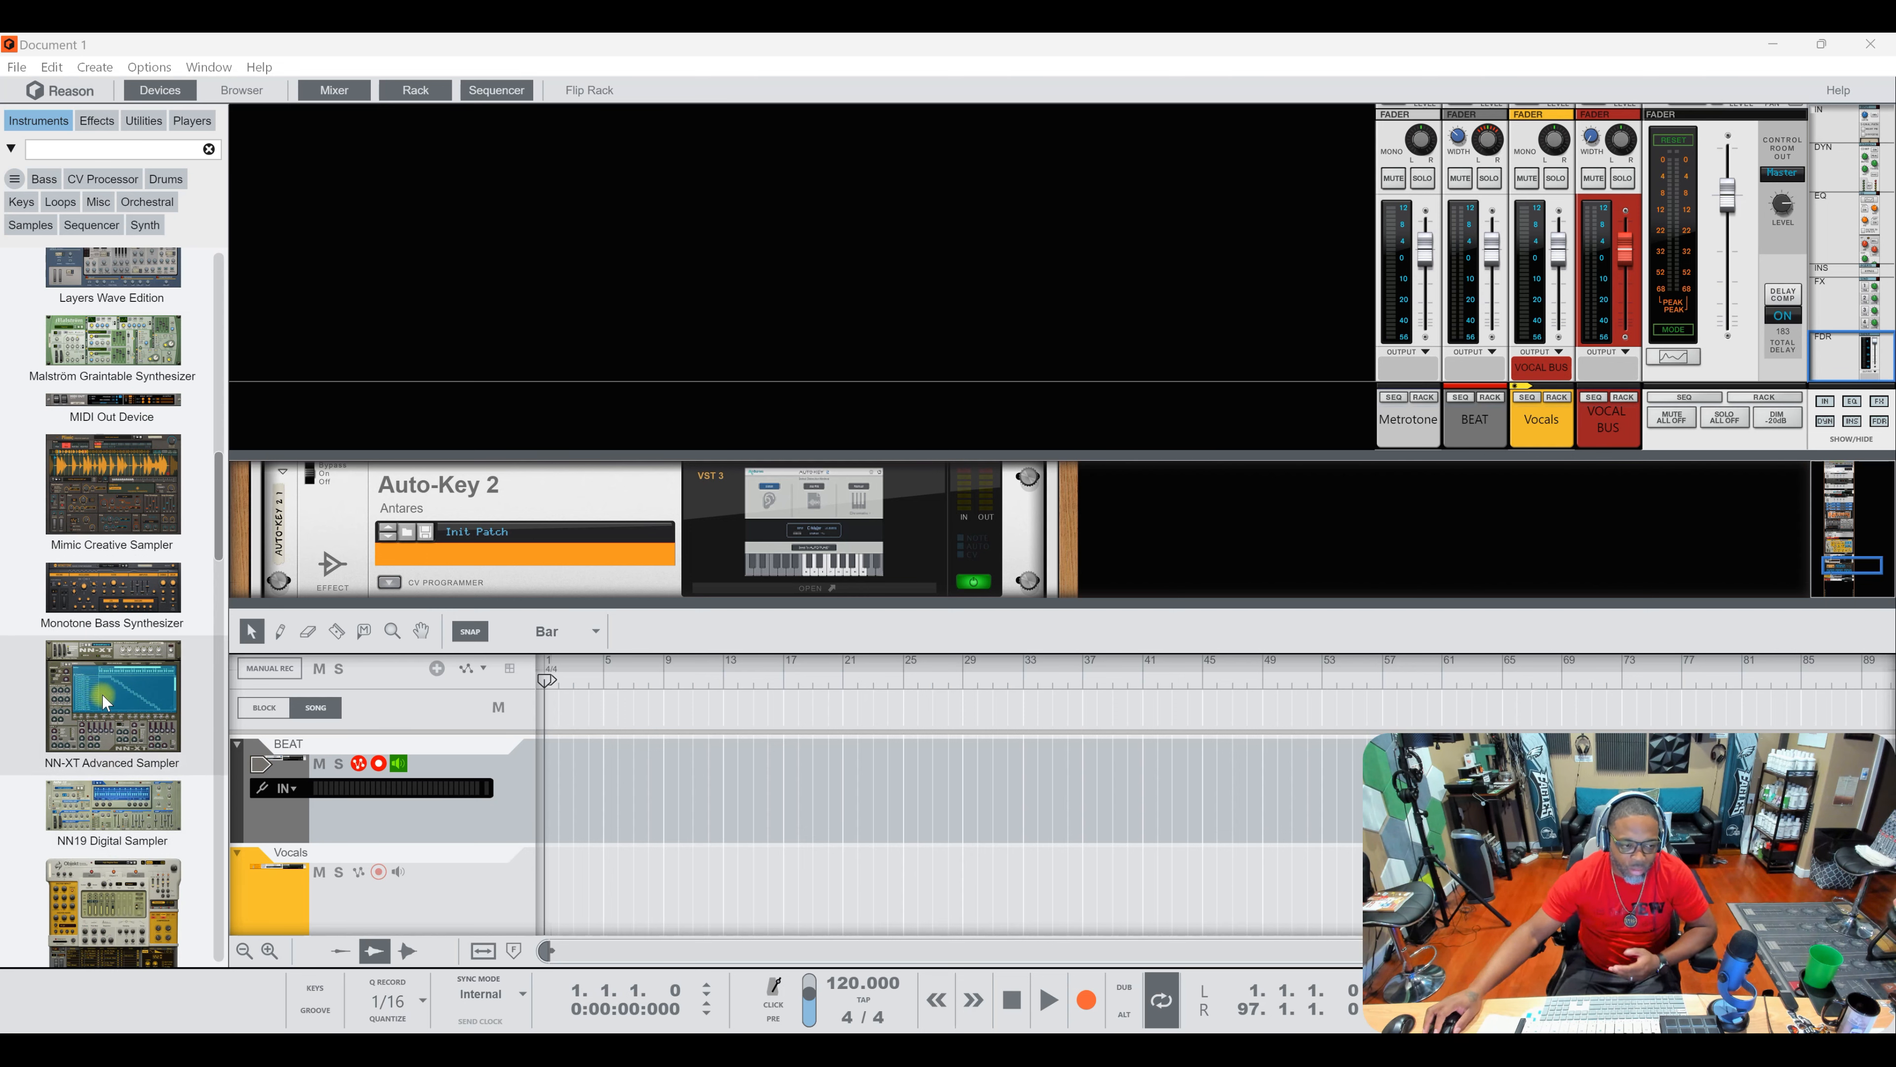
pyautogui.scroll(-1, 101, 803)
pyautogui.scroll(-3, 105, 808)
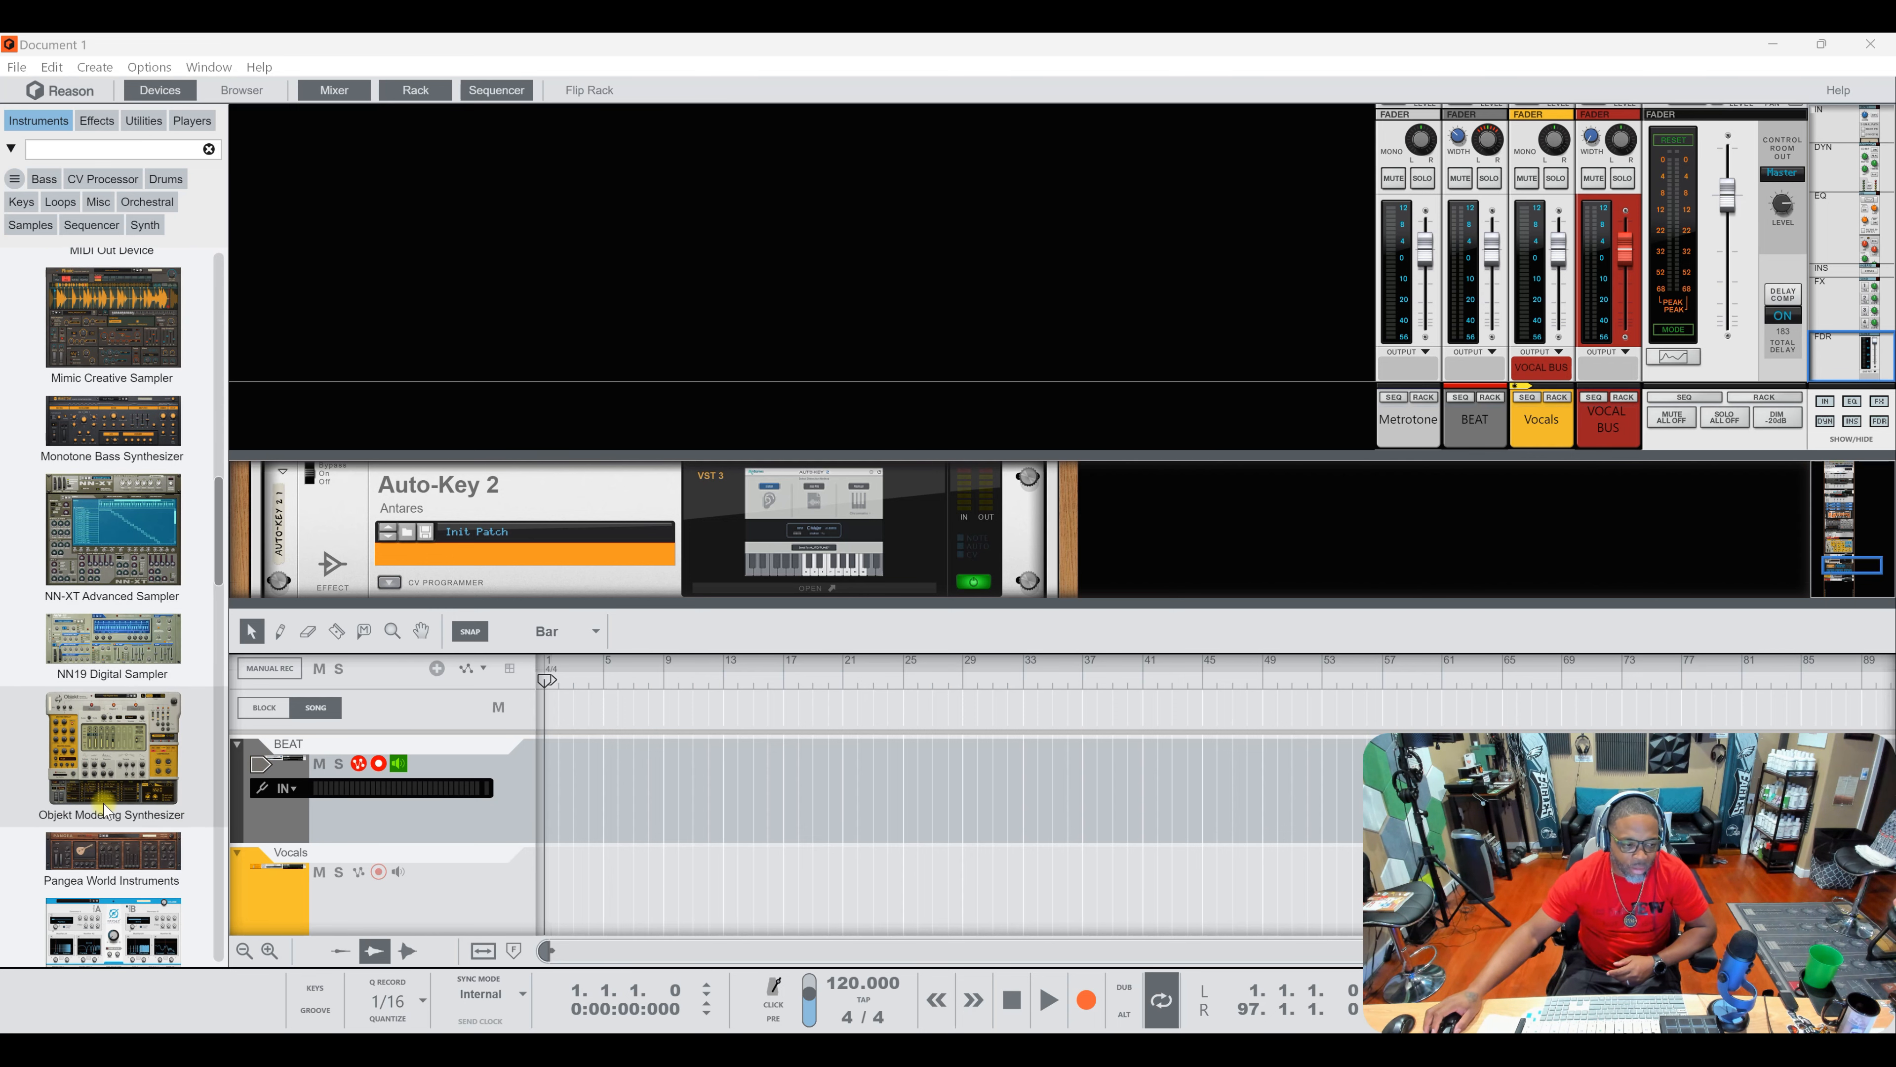
pyautogui.scroll(-4, 110, 786)
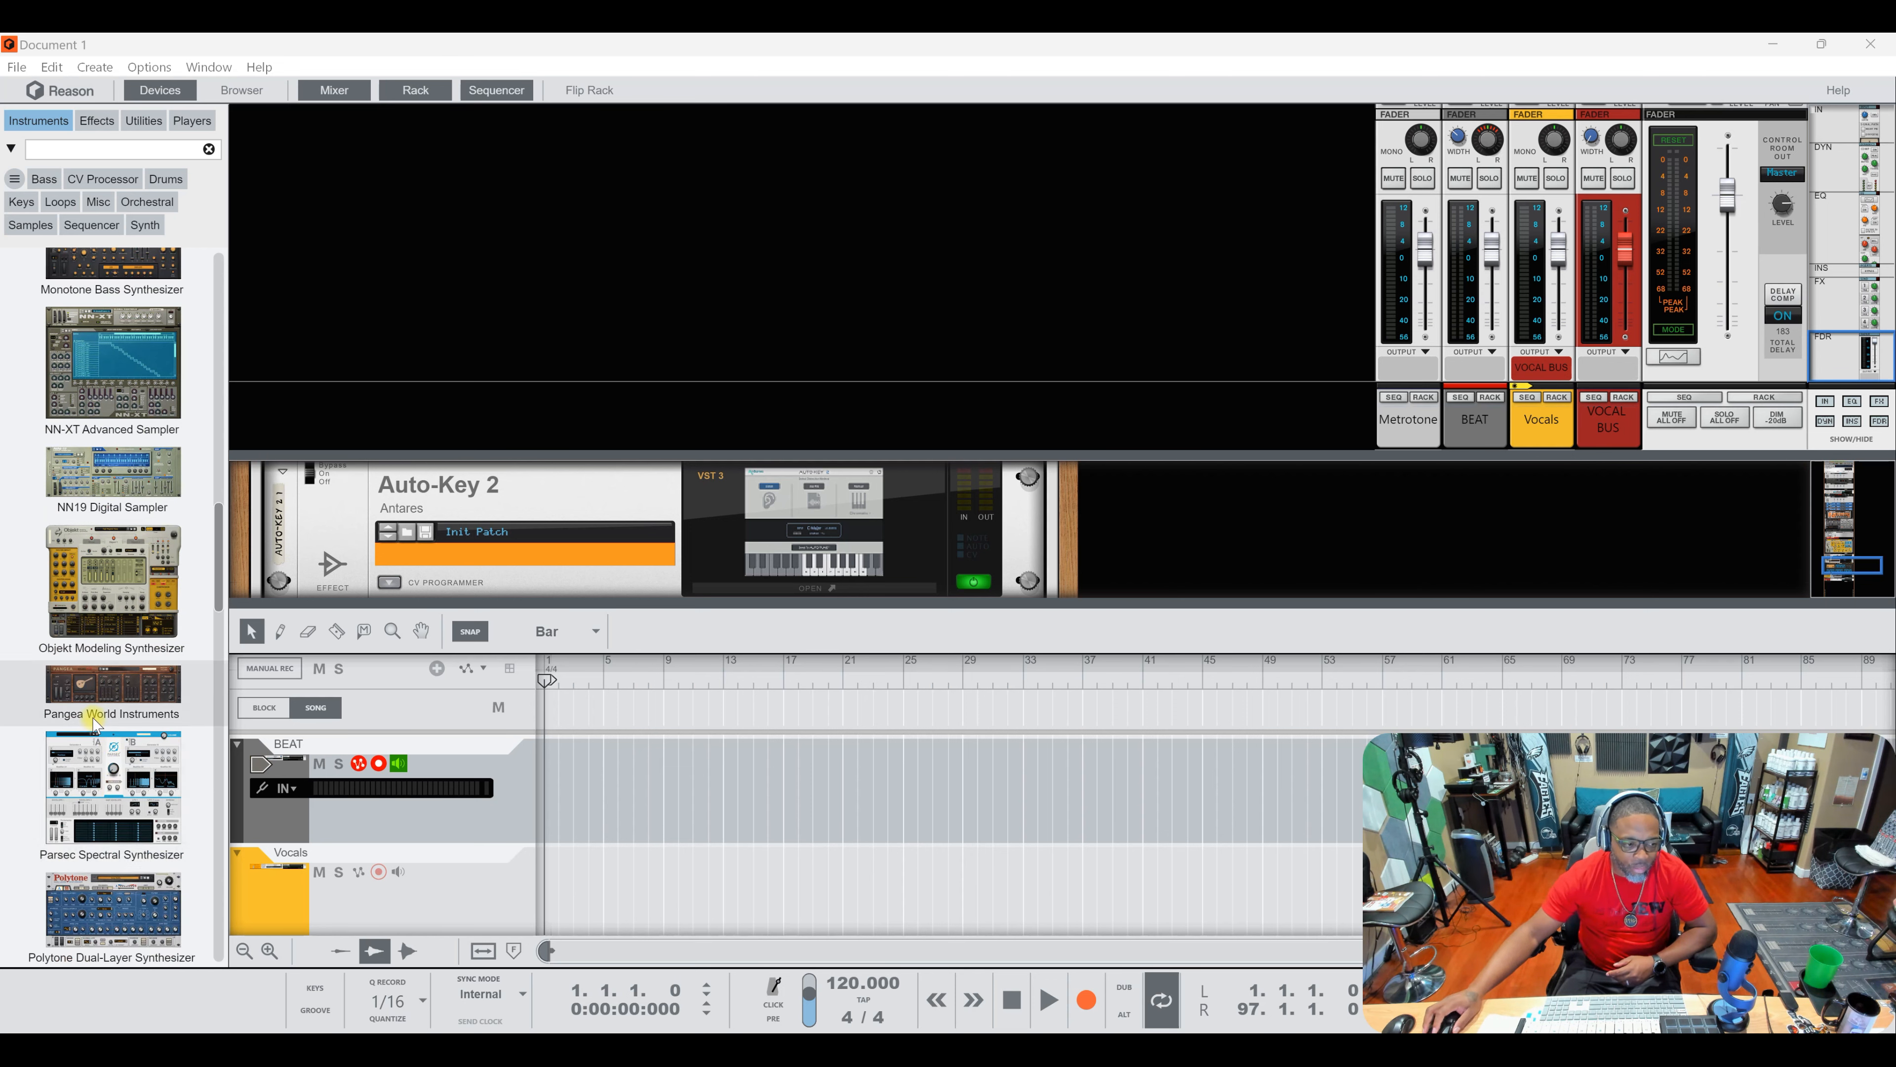
pyautogui.scroll(-3, 109, 822)
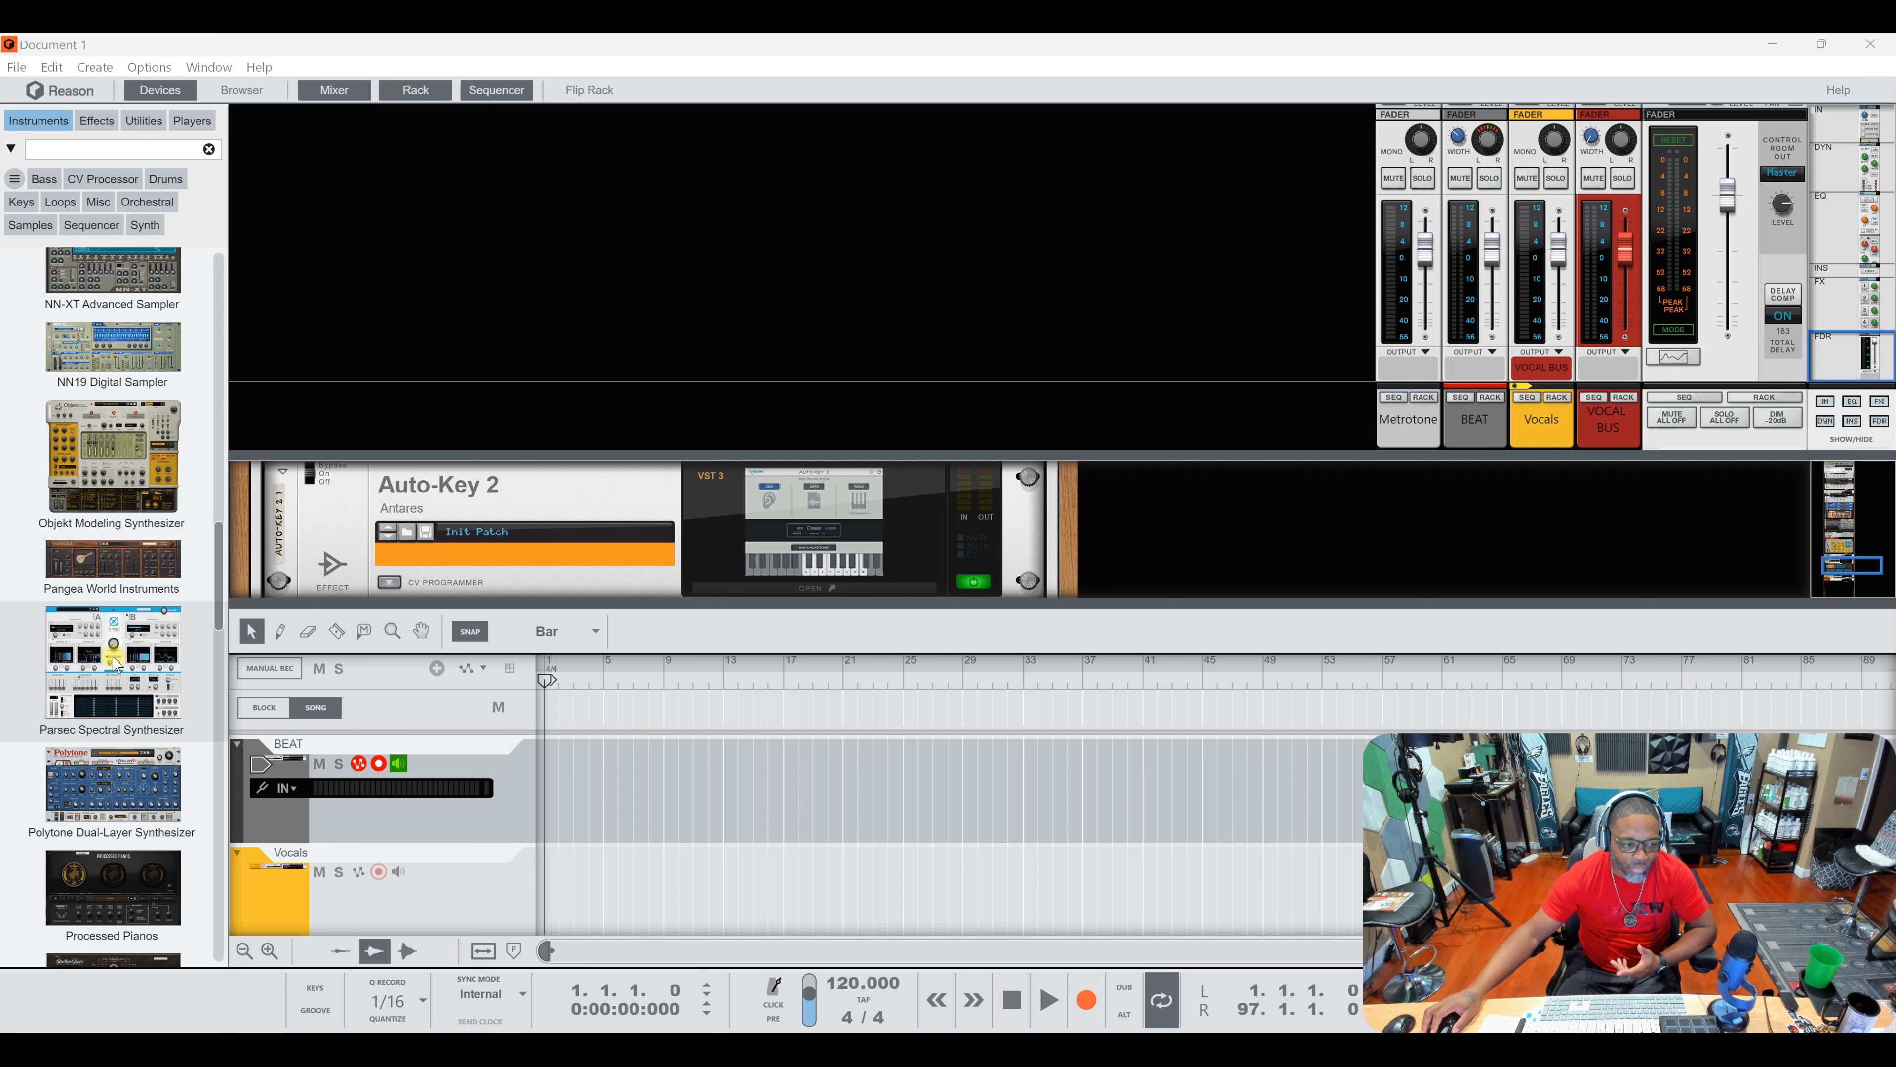
pyautogui.scroll(-4, 114, 663)
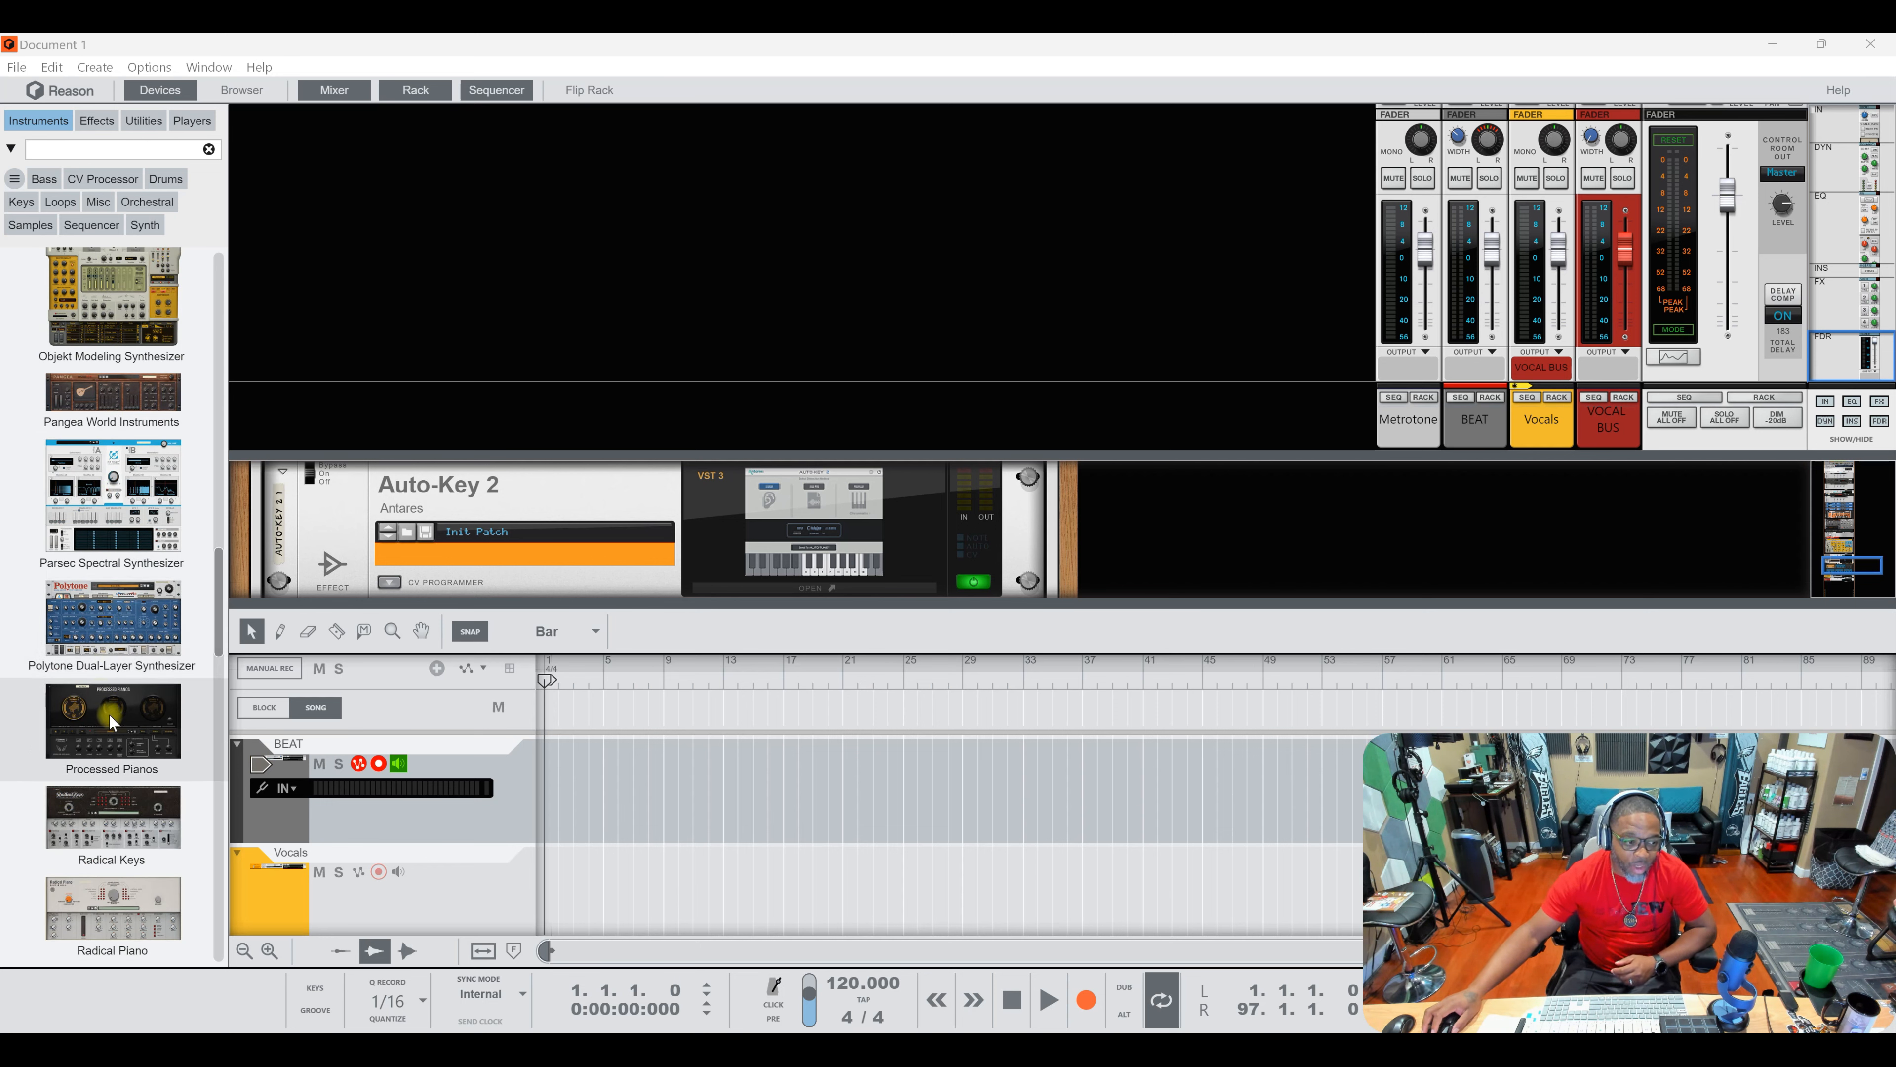
pyautogui.scroll(-2, 111, 743)
pyautogui.scroll(-5, 112, 767)
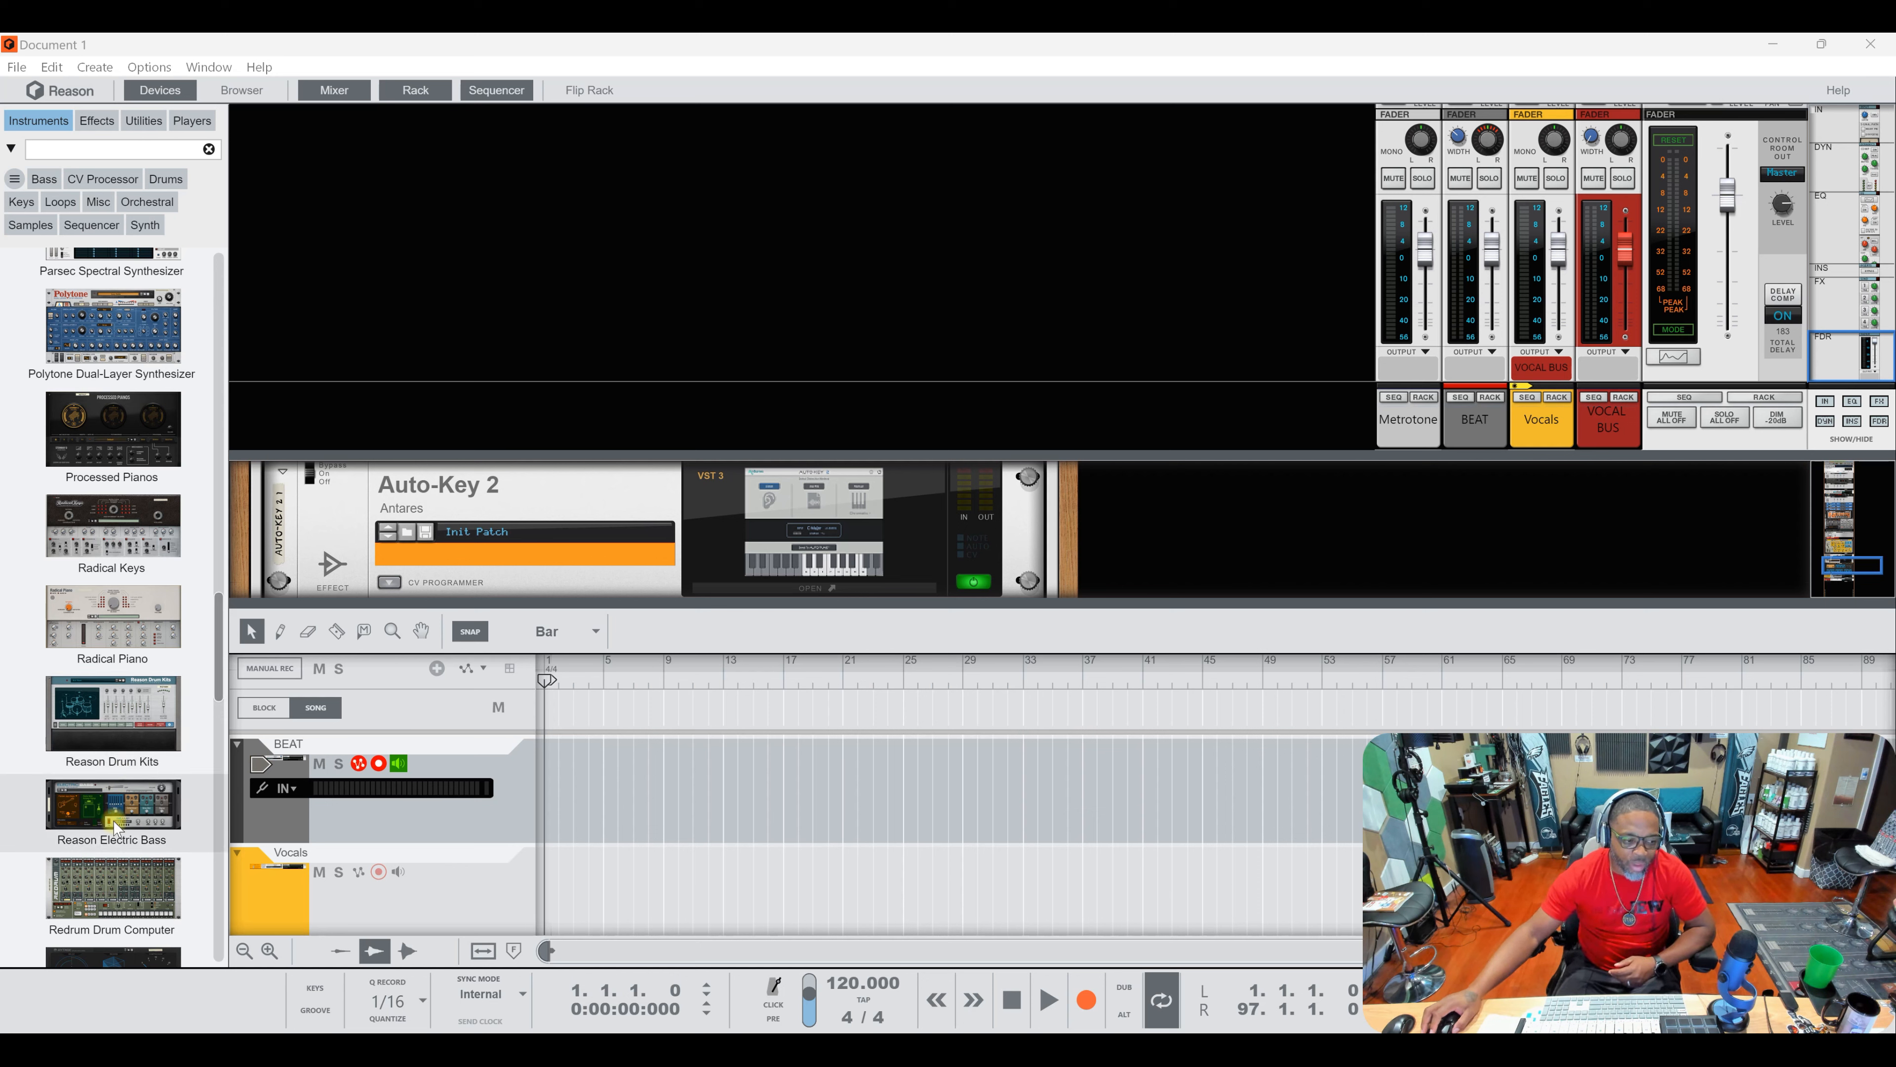
pyautogui.scroll(-1, 112, 819)
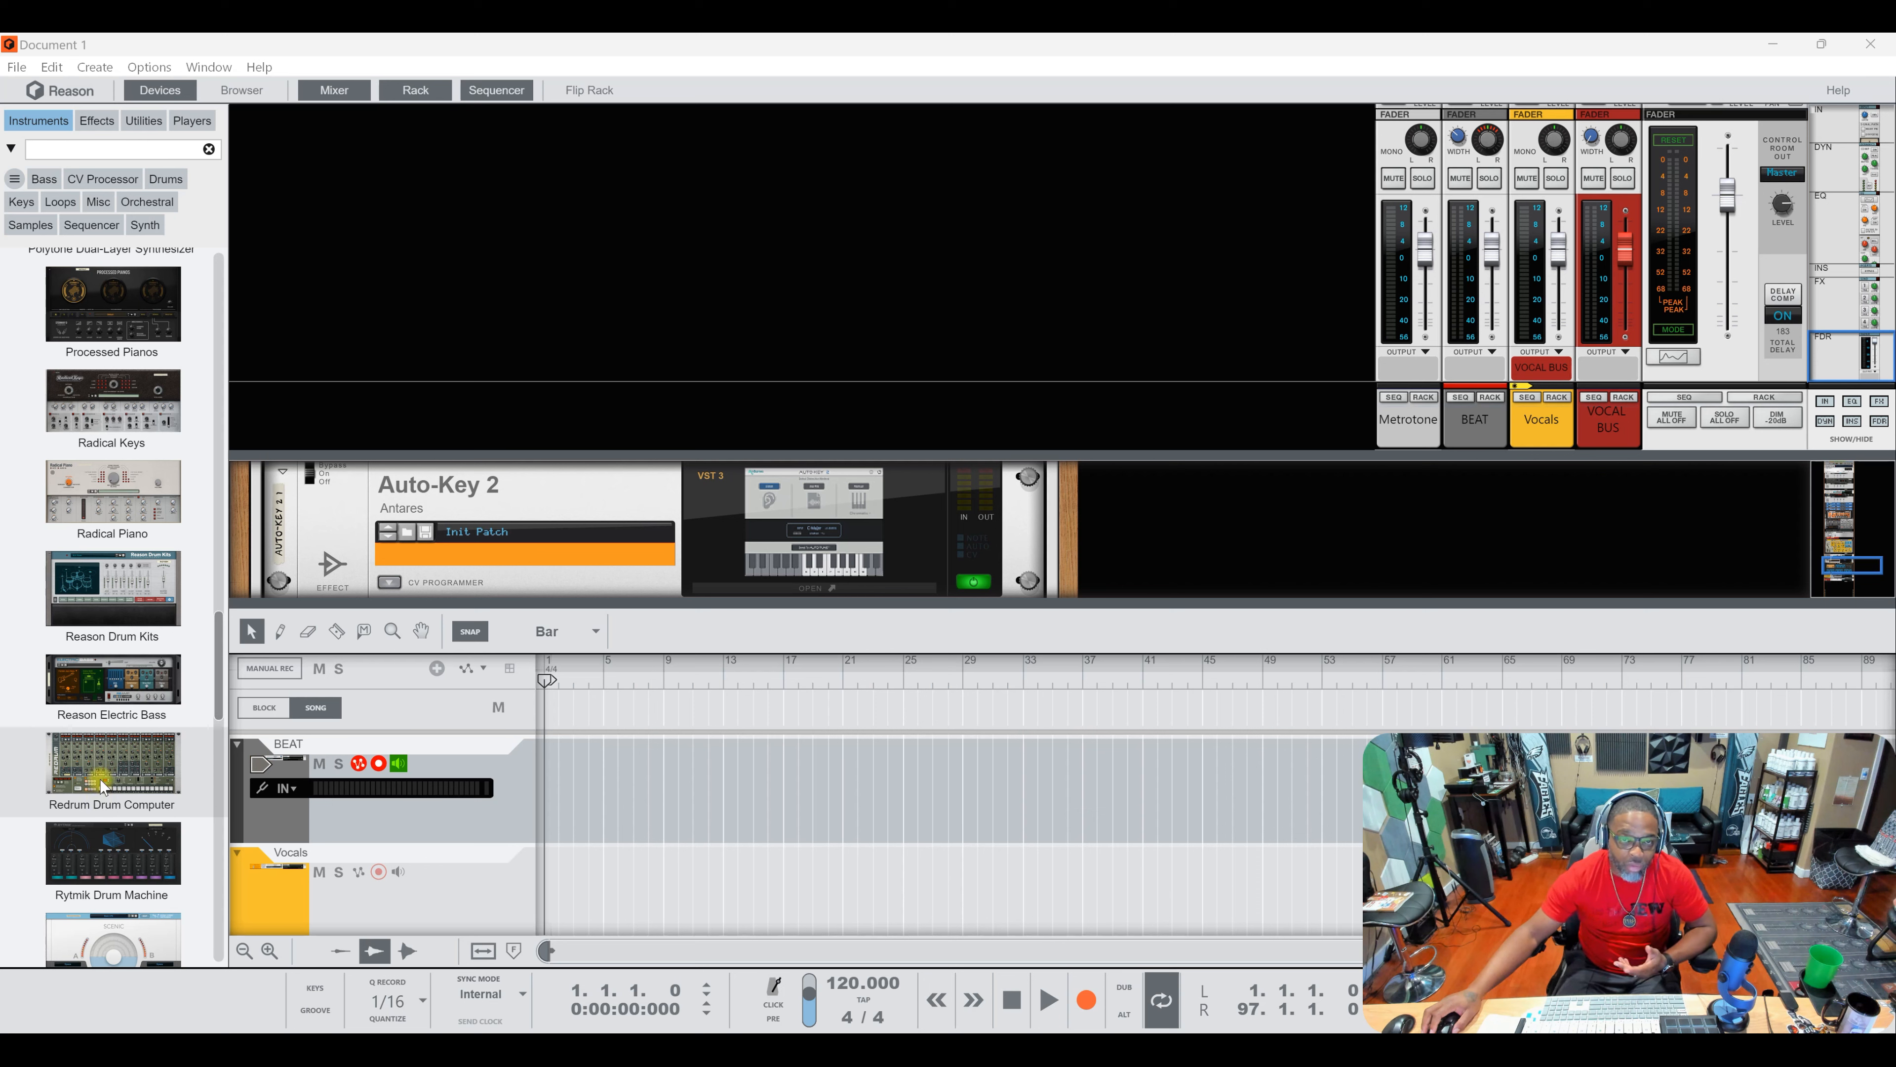
pyautogui.scroll(-1, 102, 784)
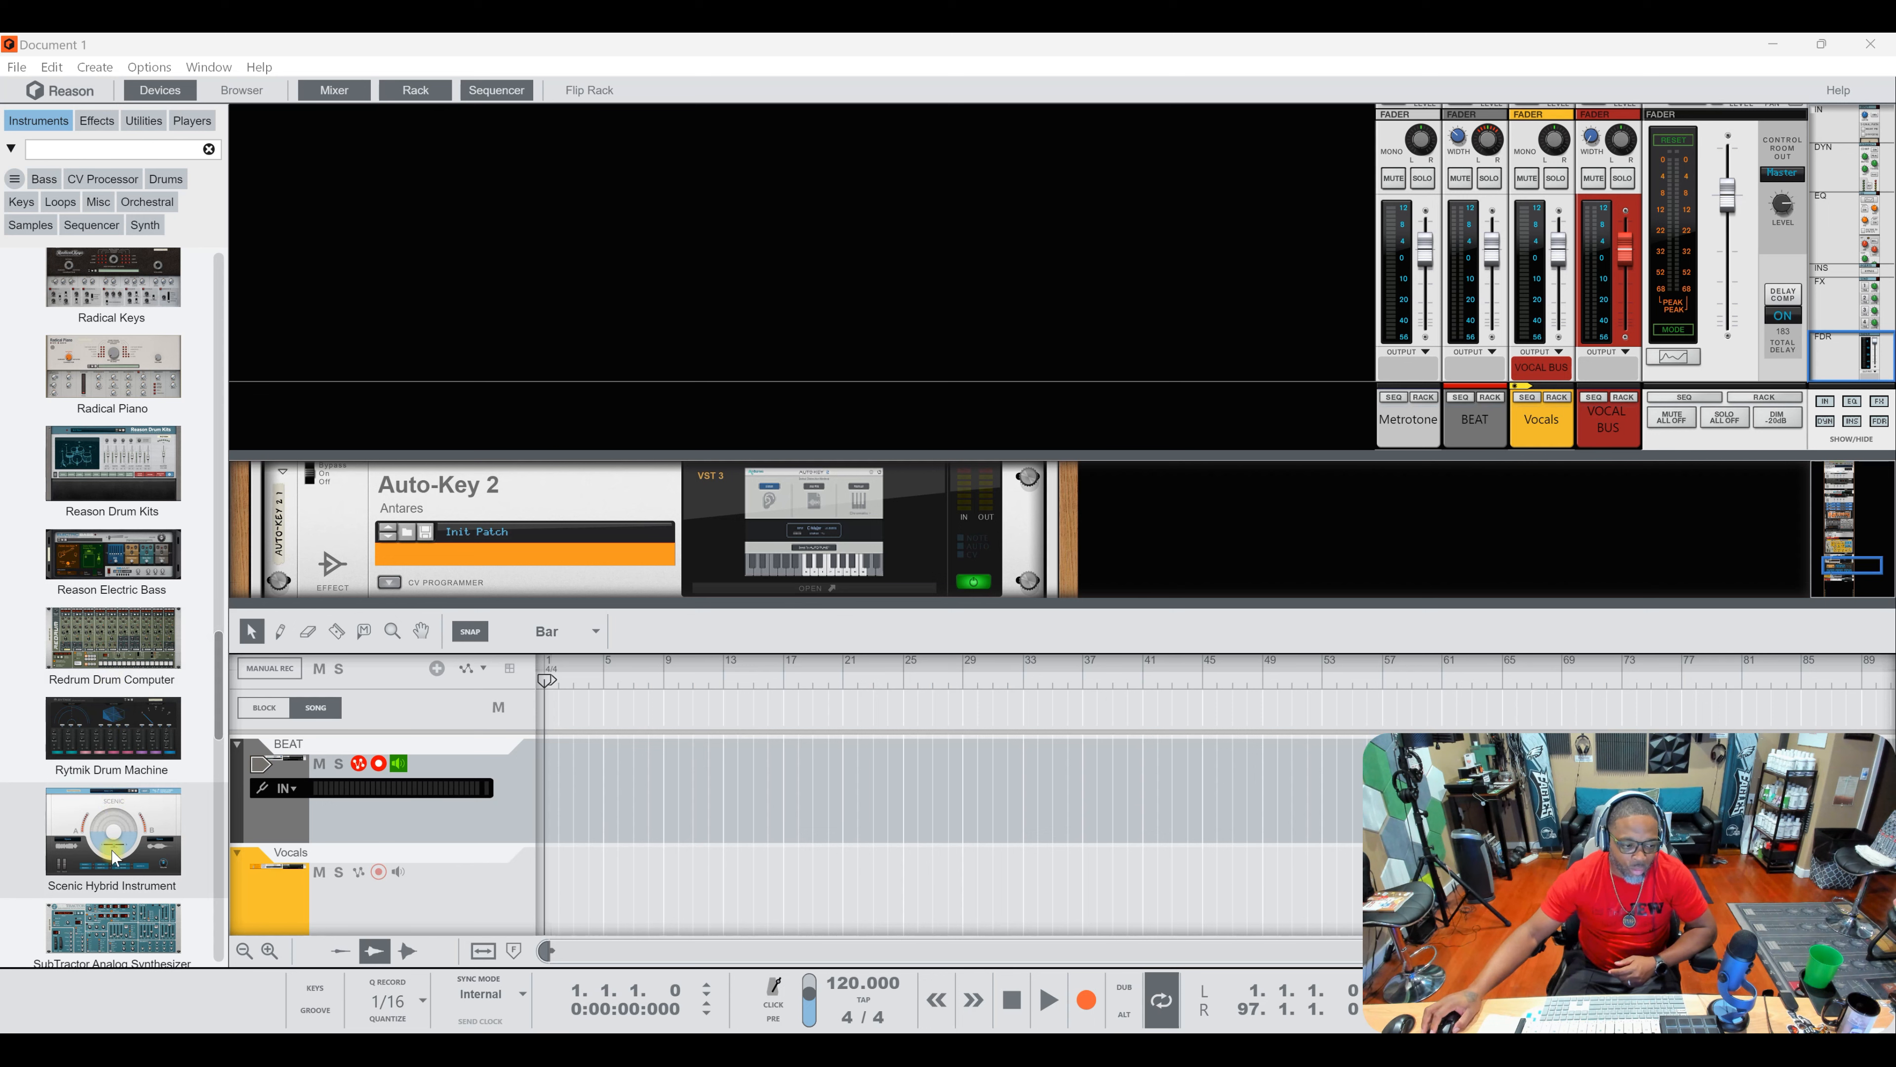
pyautogui.scroll(-1, 113, 855)
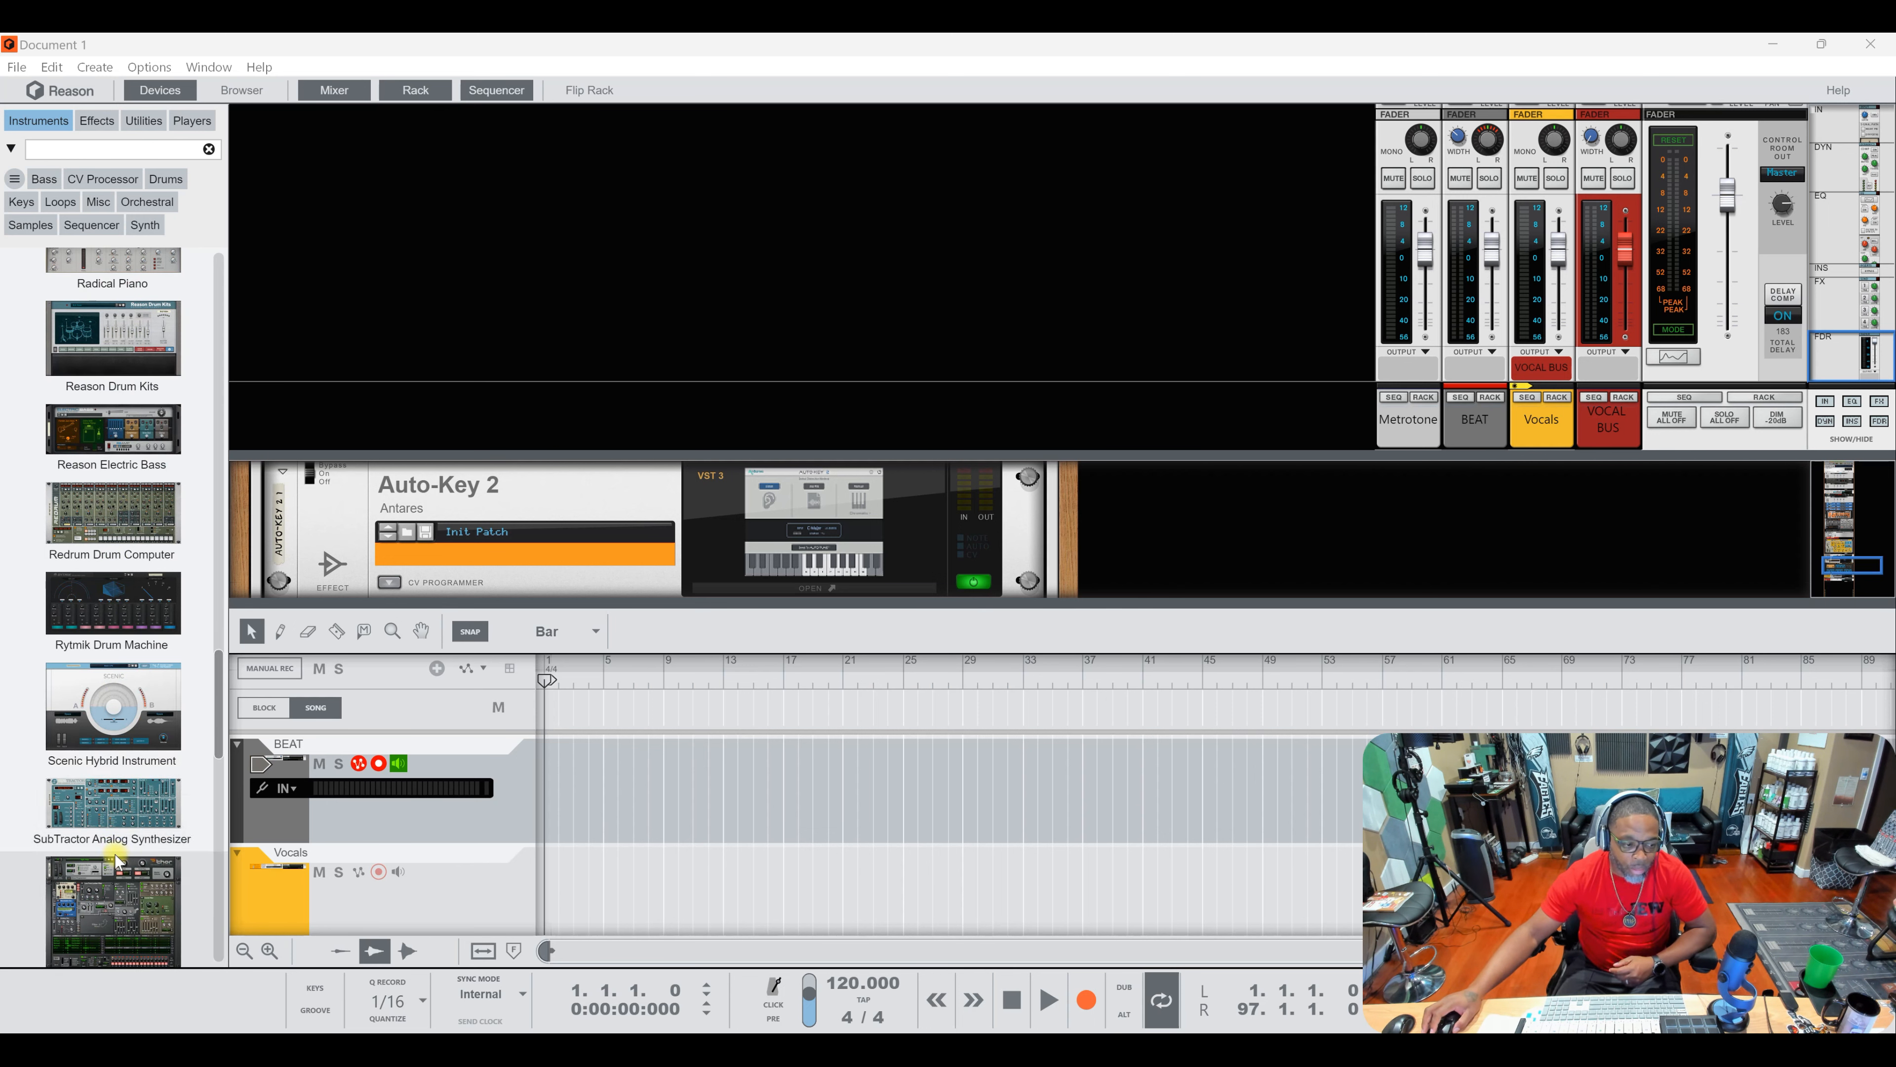
pyautogui.scroll(-2, 88, 823)
pyautogui.scroll(-2, 91, 821)
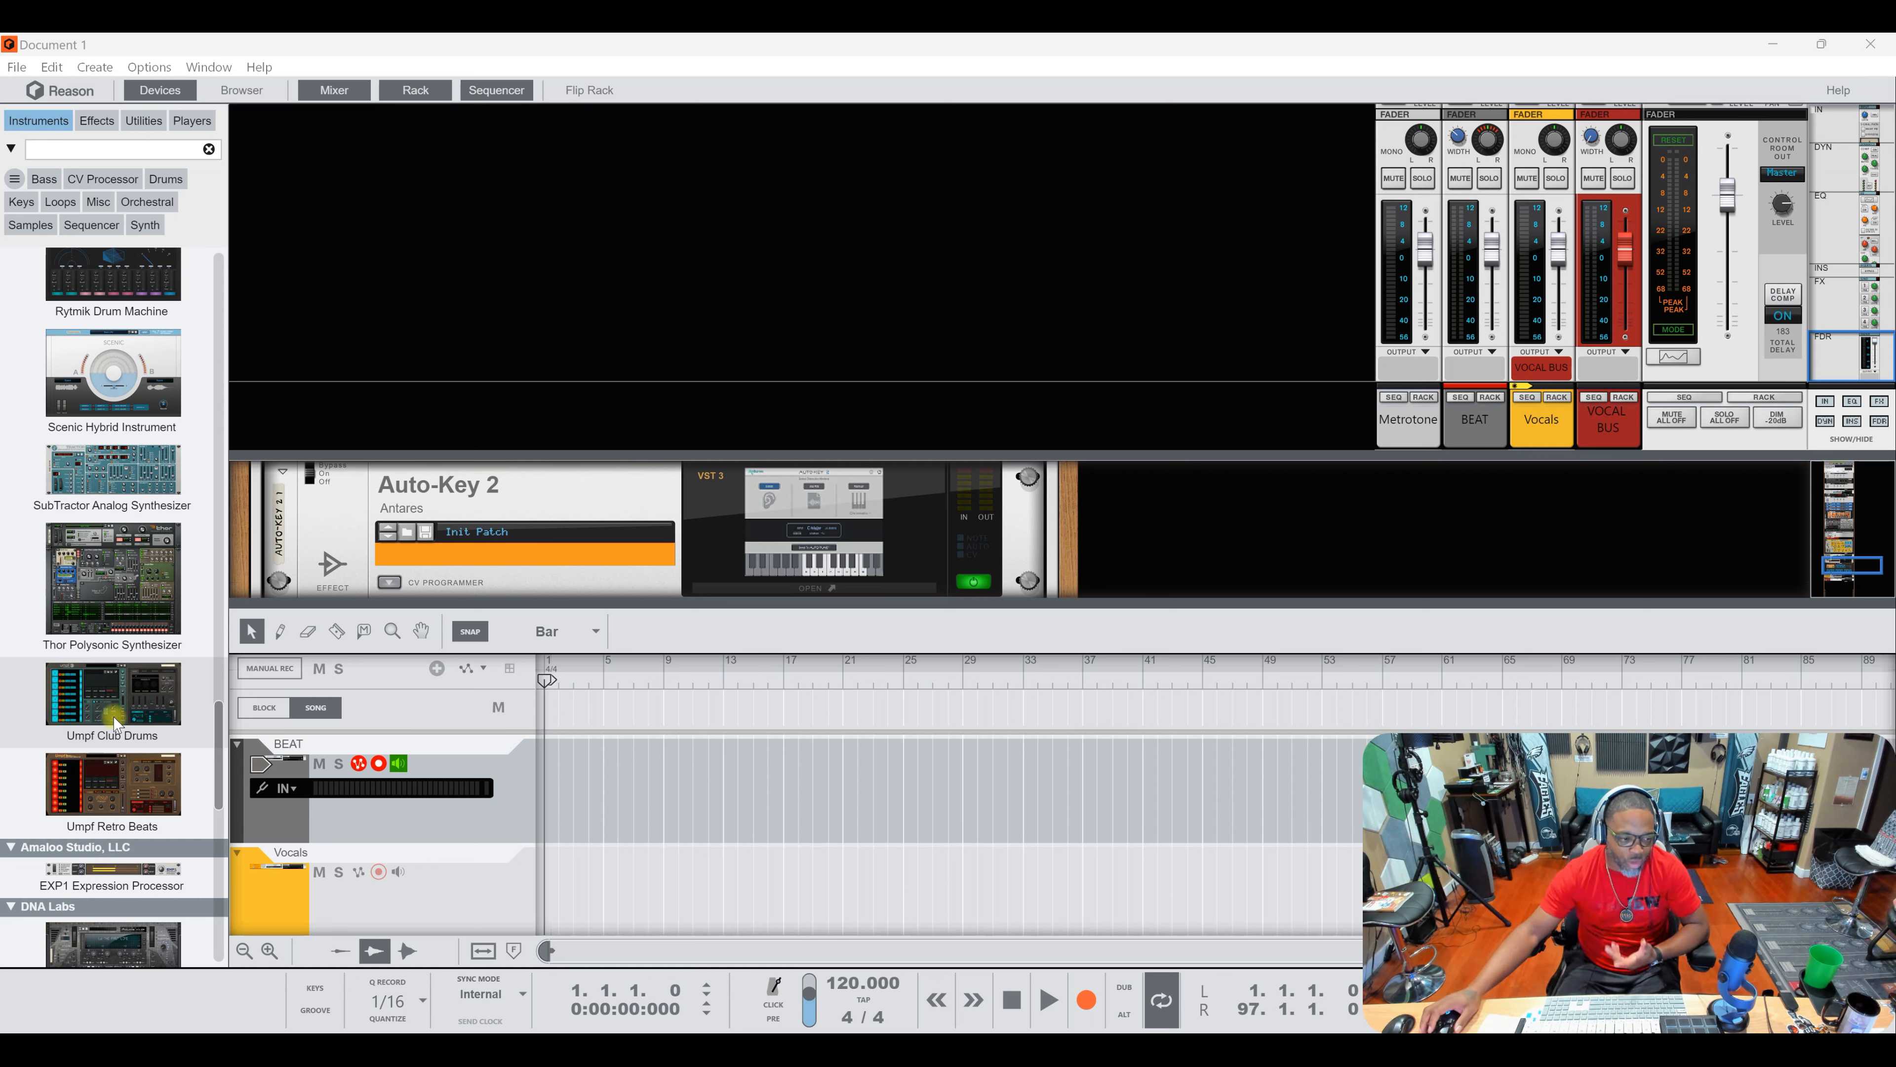
# Step: Add the Lectric Panda Rostnomo Random Synthesizer between Auto-Key 2 and ST Imager in the BEAT track, and maximize the rack
pyautogui.scroll(-2, 116, 730)
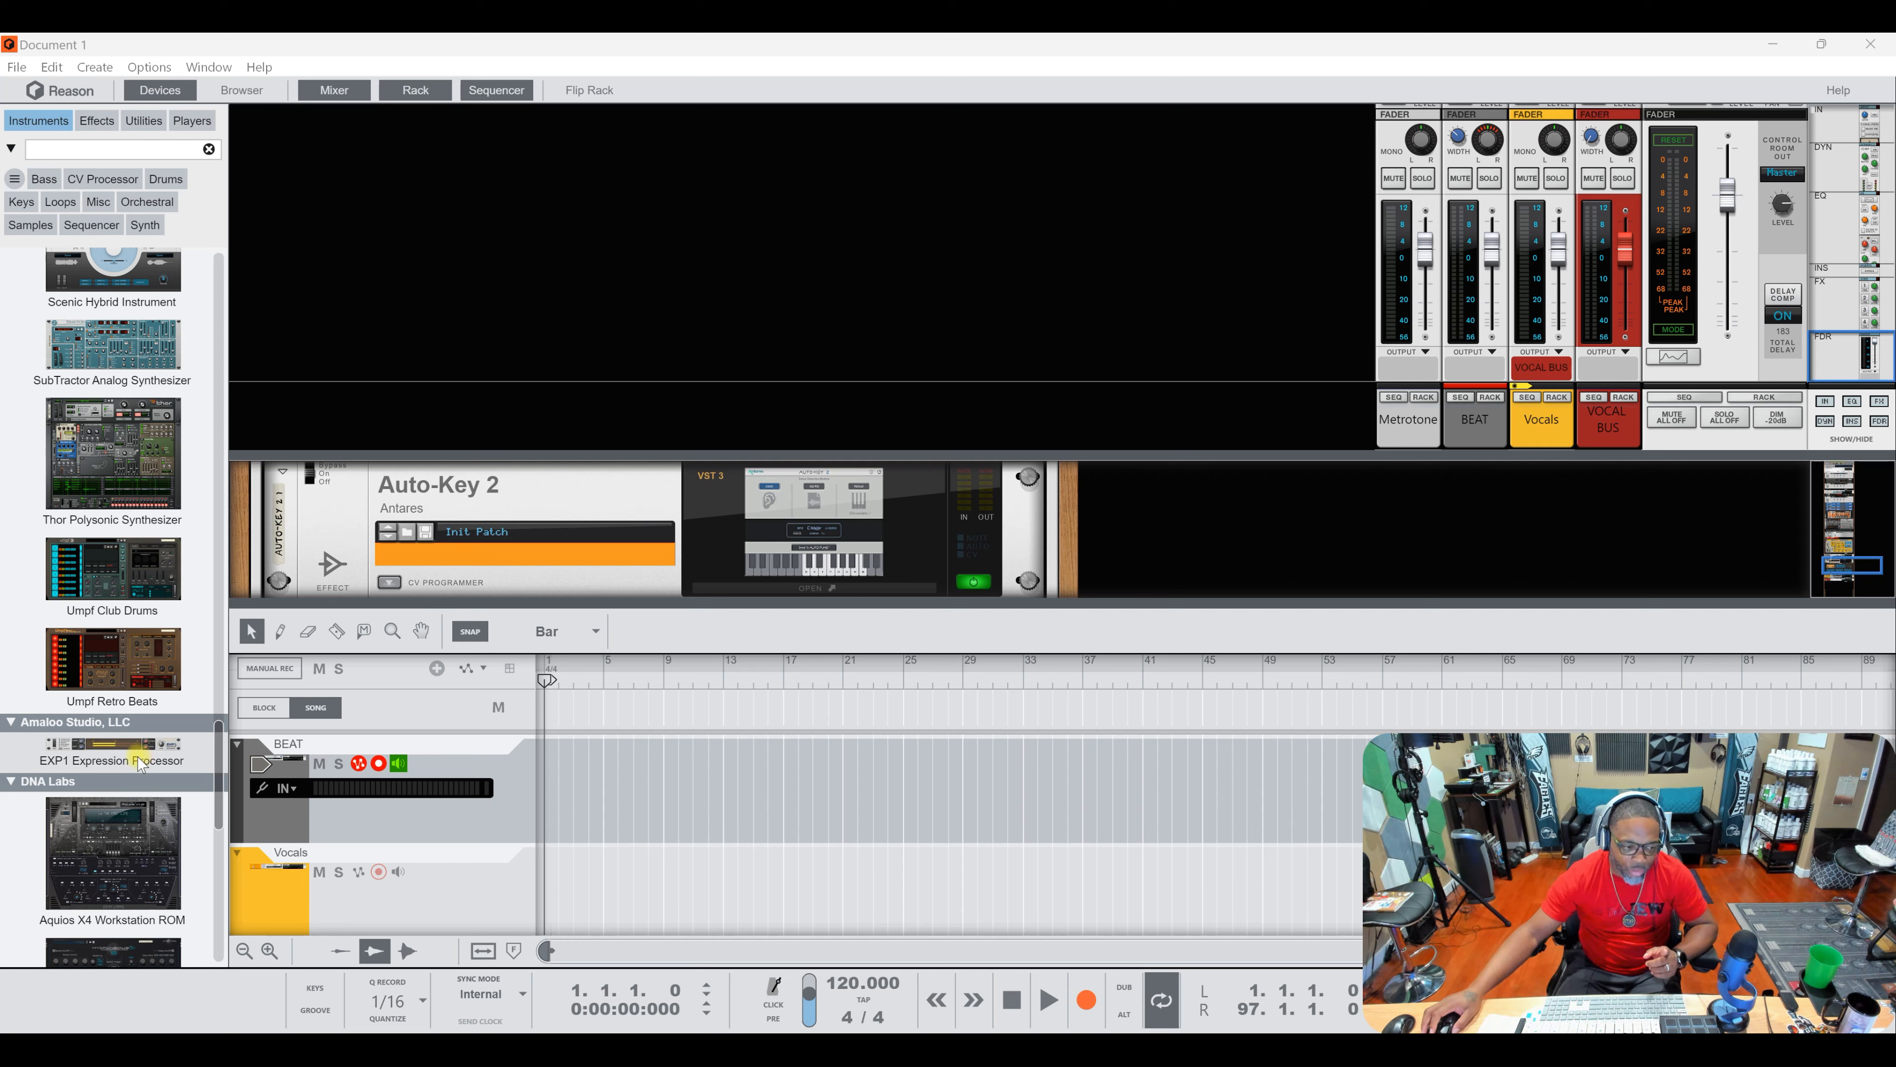
pyautogui.scroll(-4, 140, 762)
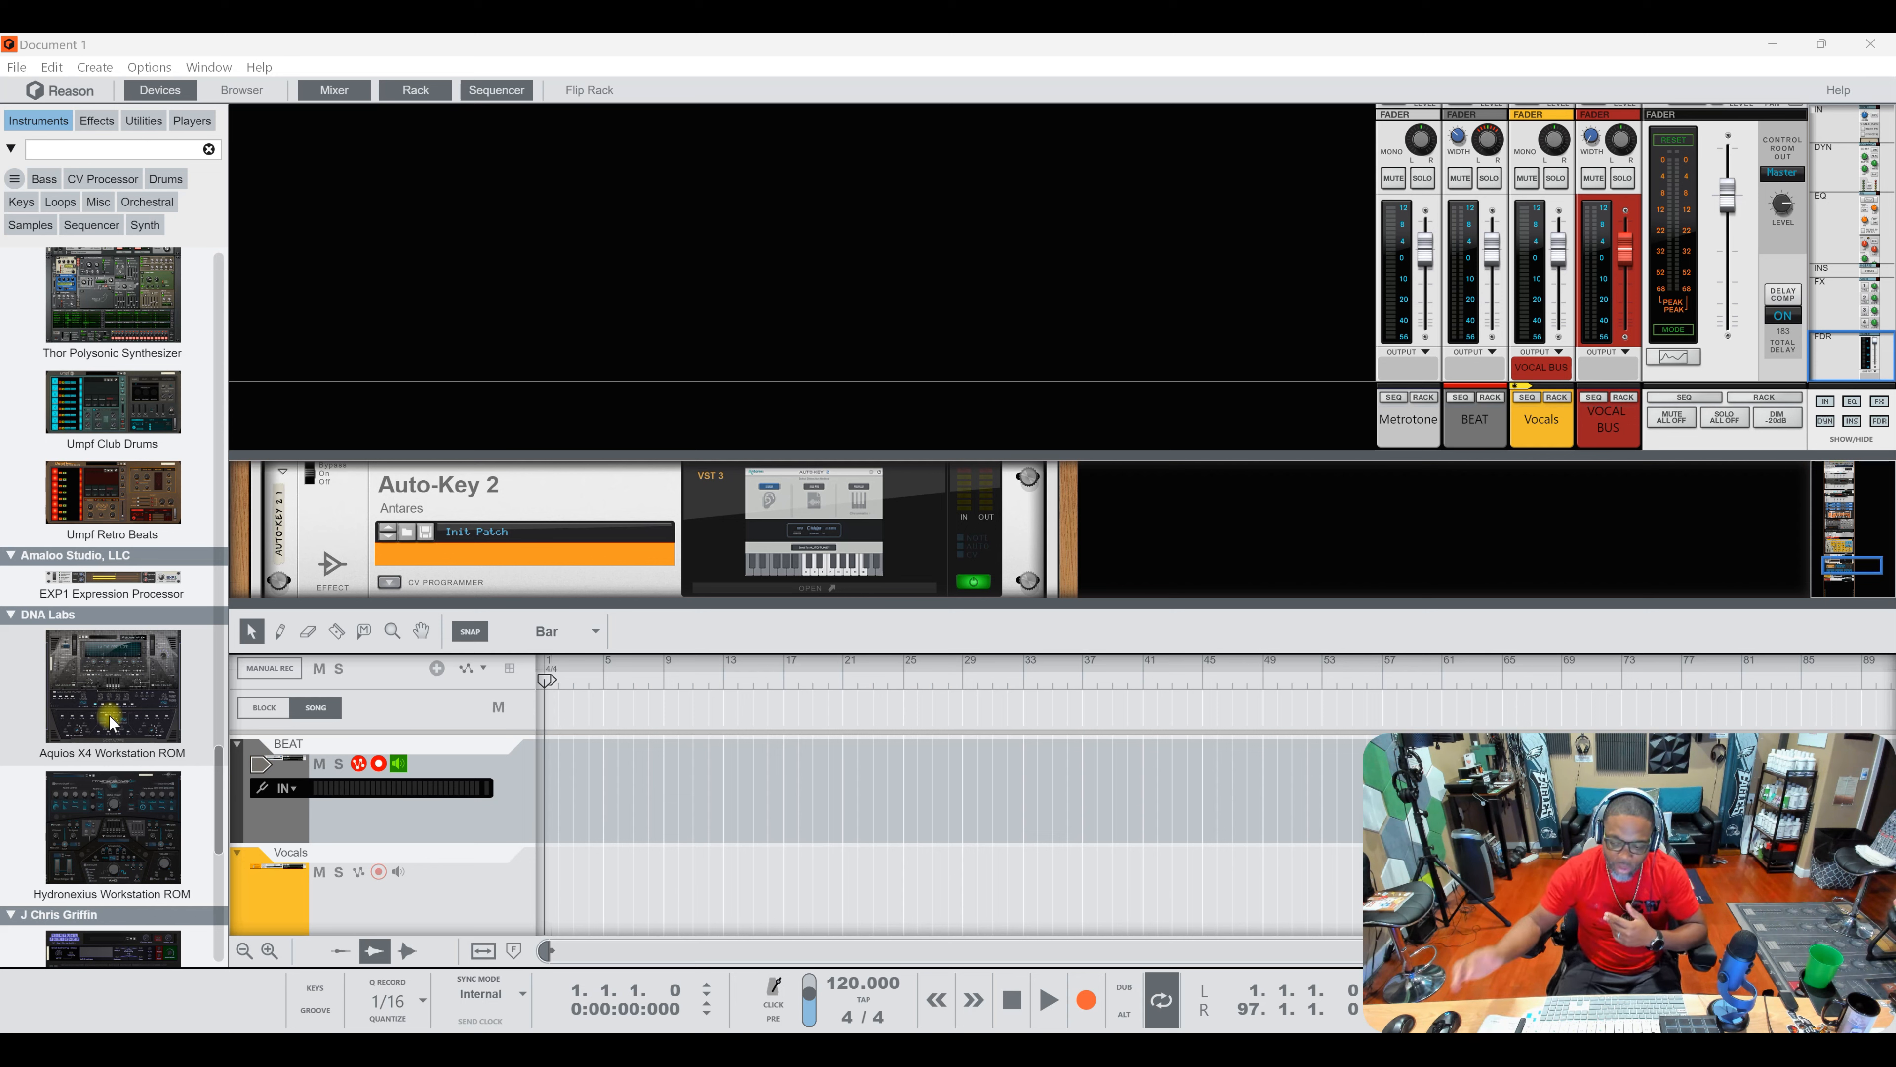
pyautogui.scroll(-3, 116, 784)
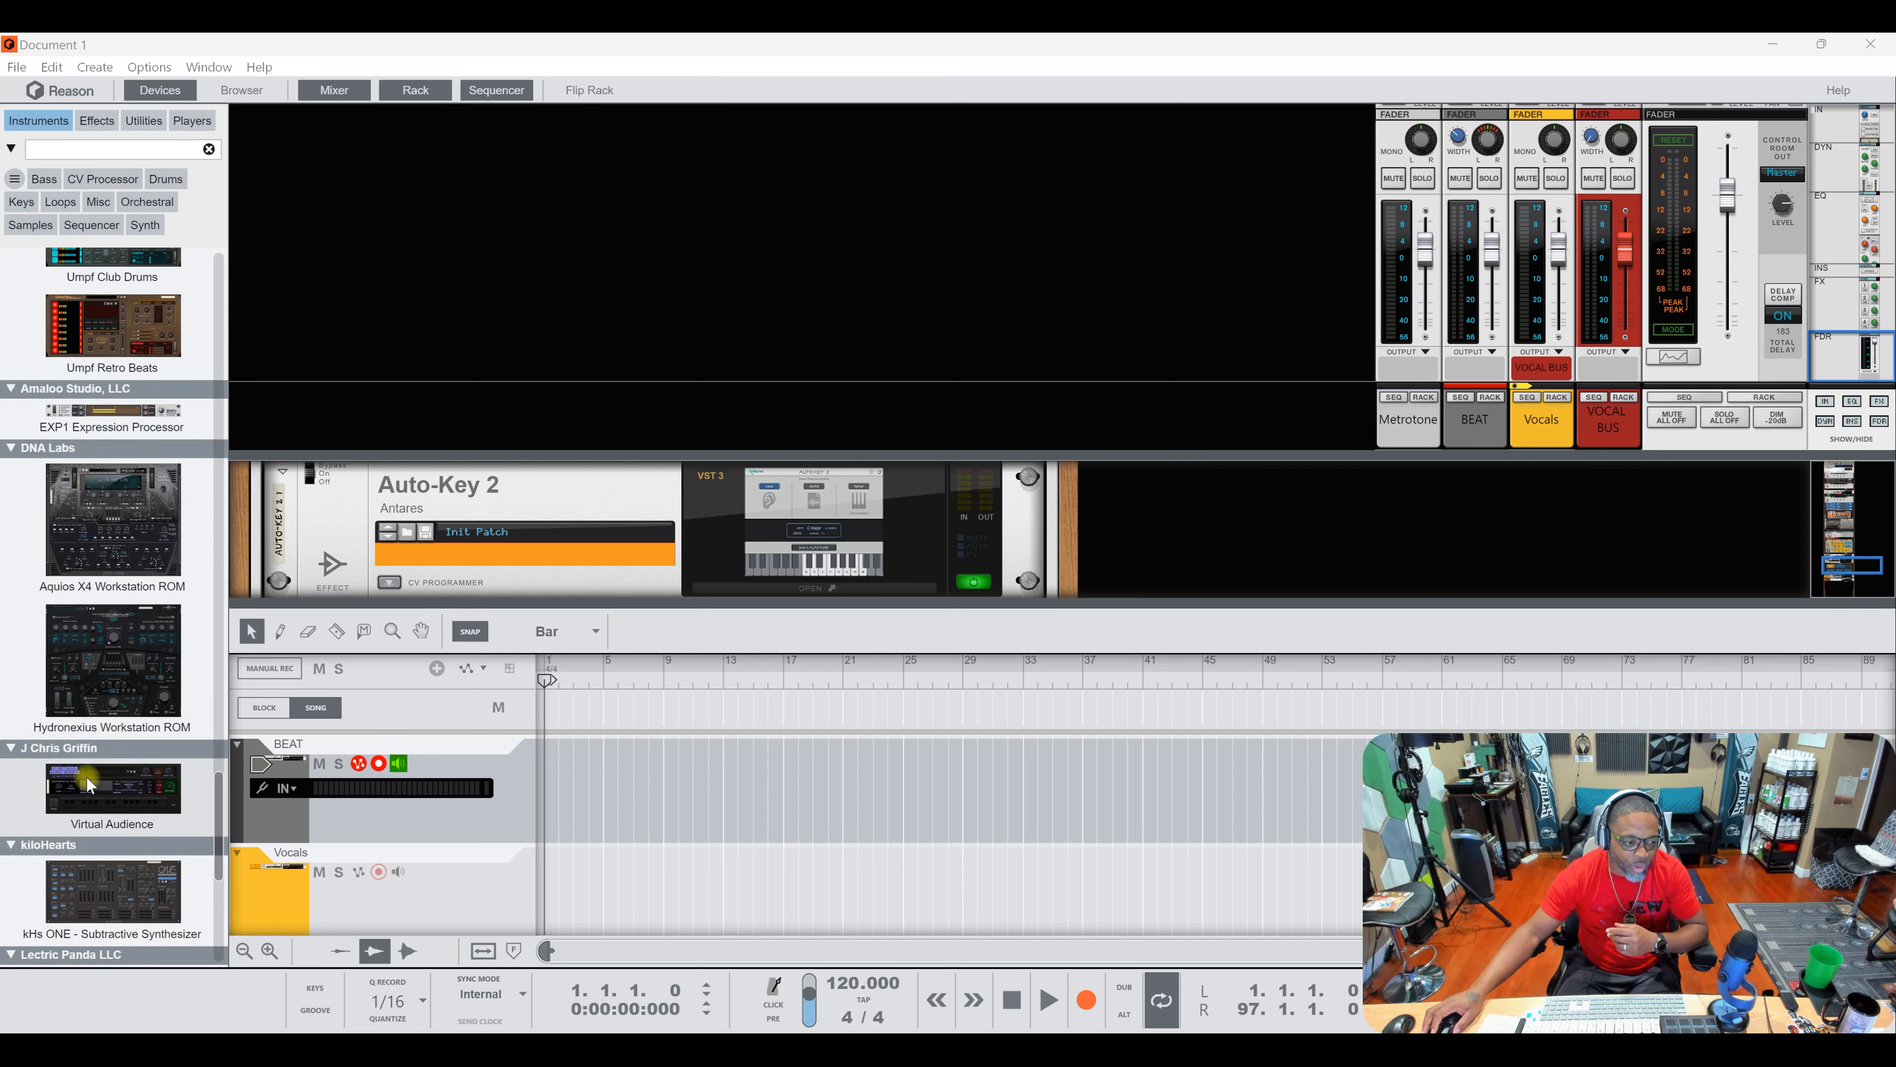
pyautogui.scroll(-3, 84, 784)
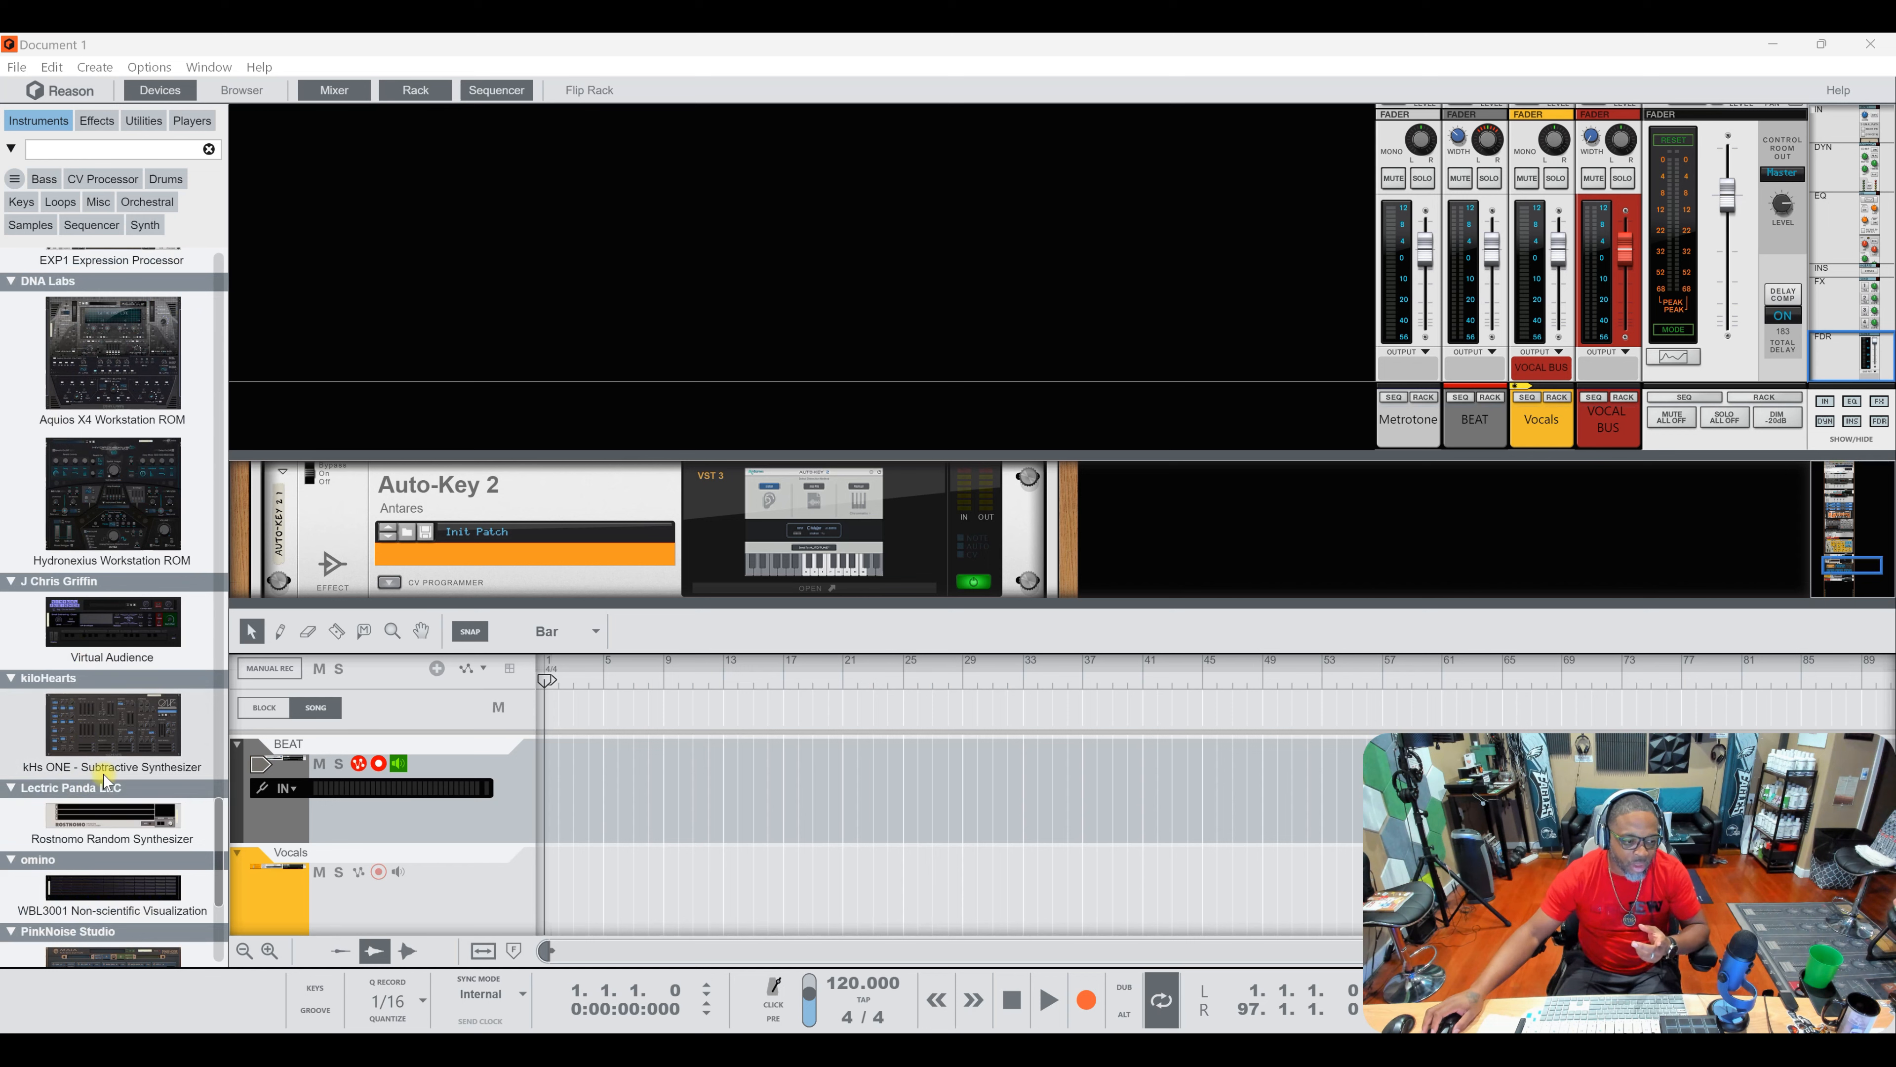
pyautogui.scroll(-1, 144, 772)
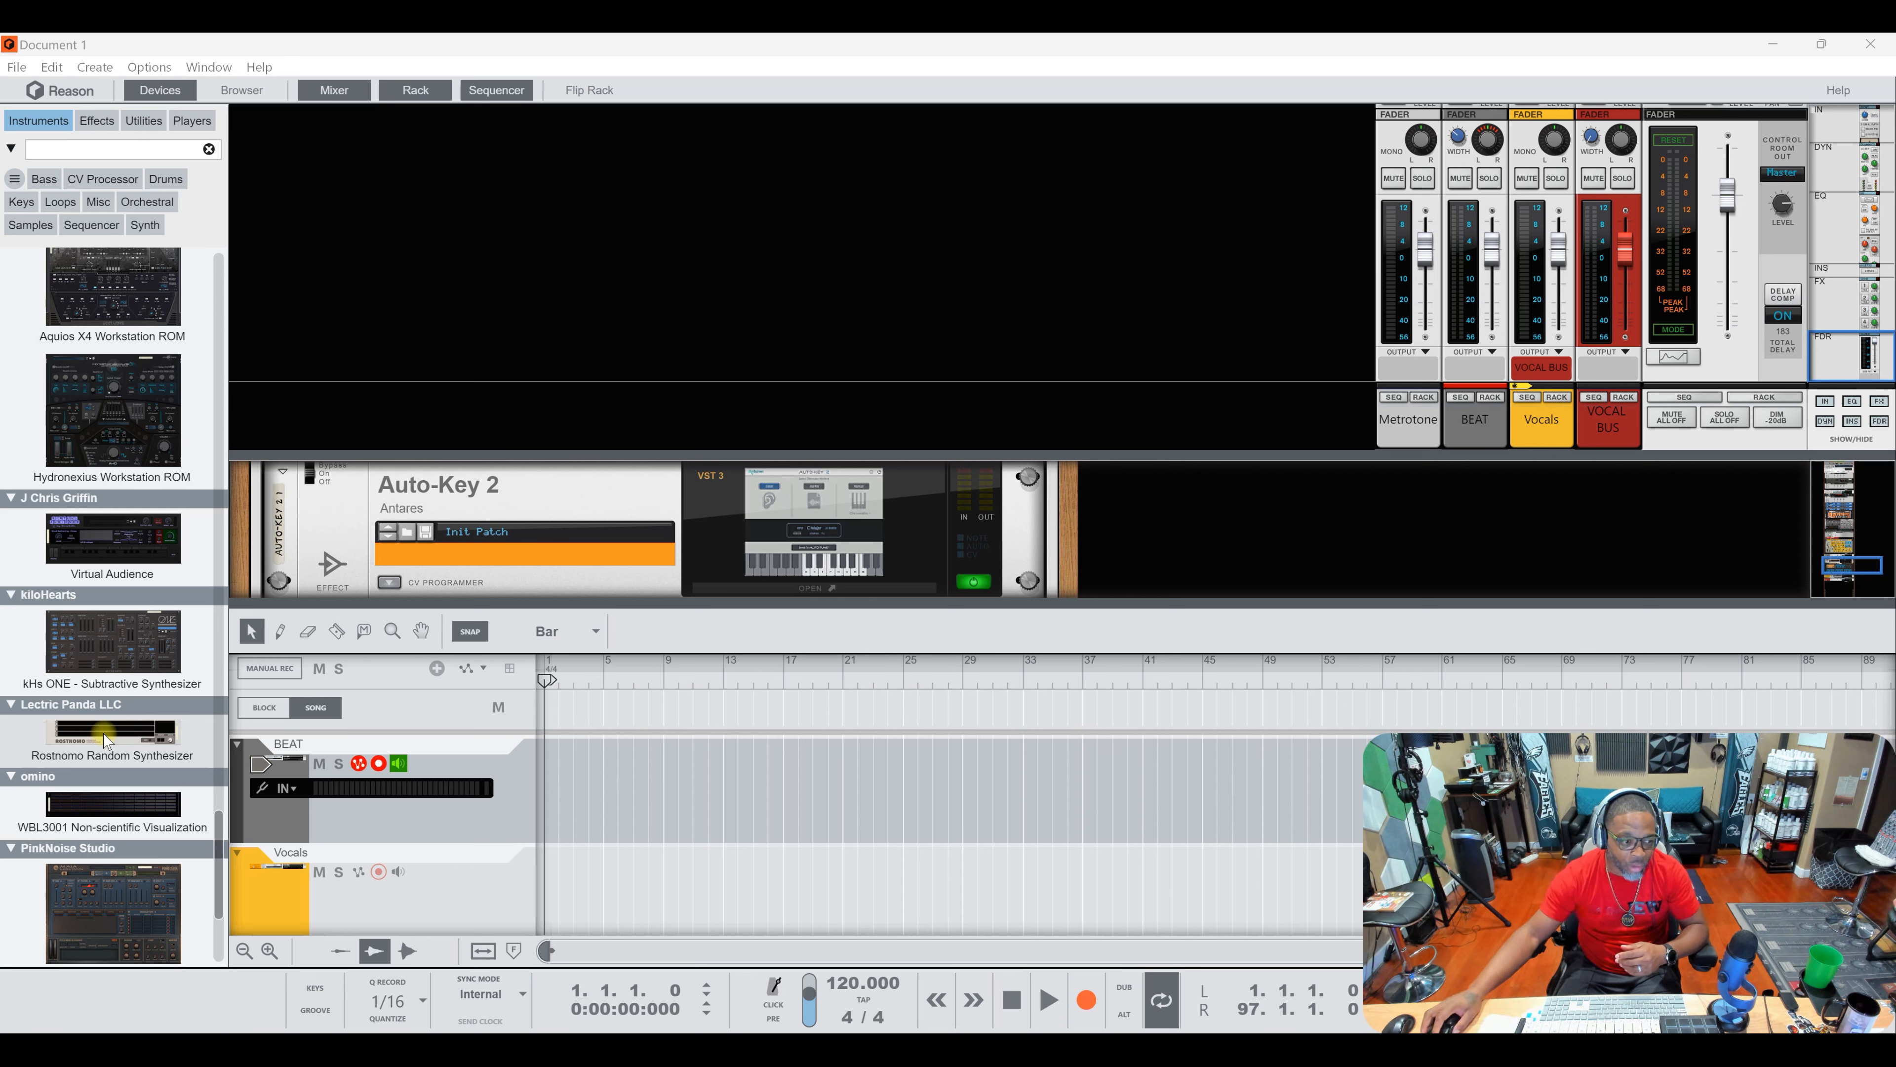
pyautogui.scroll(-2, 388, 539)
pyautogui.moveTo(112, 731); pyautogui.dragTo(375, 570)
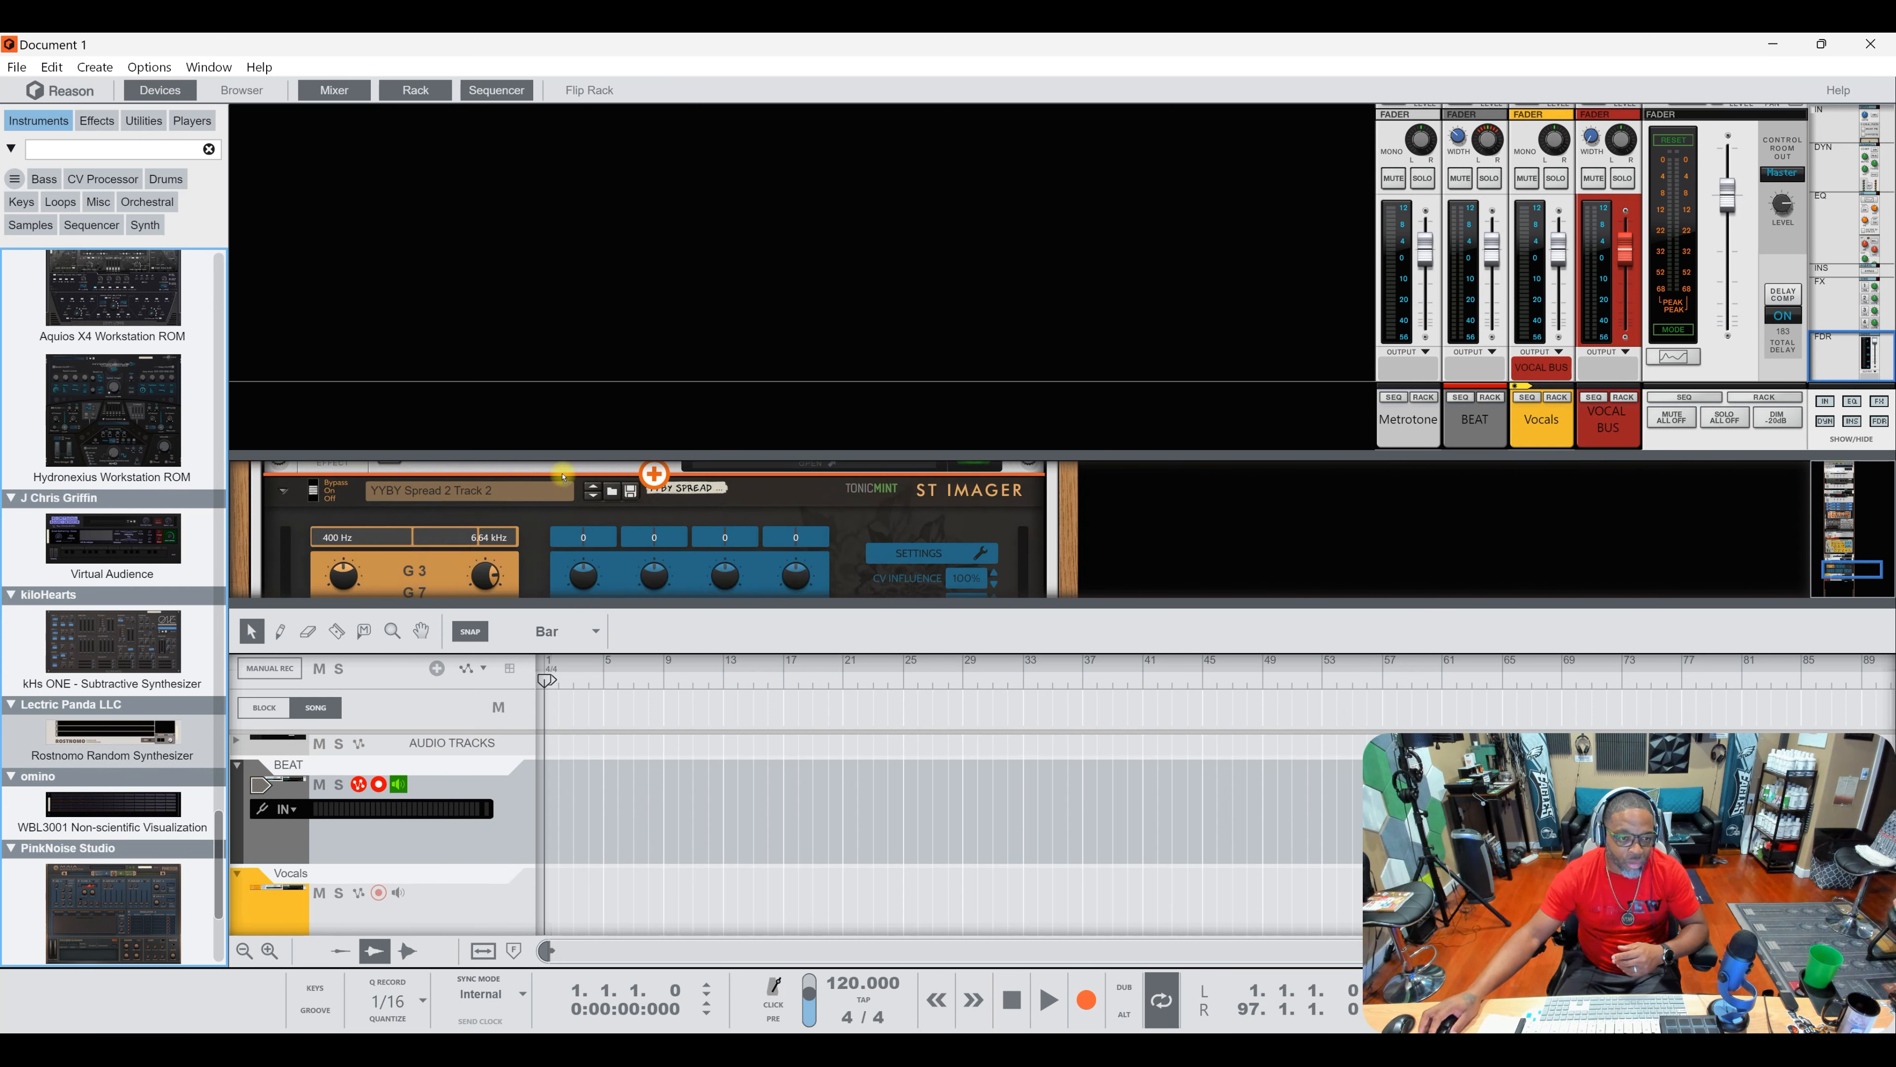
pyautogui.doubleClick(605, 454)
pyautogui.scroll(4, 609, 458)
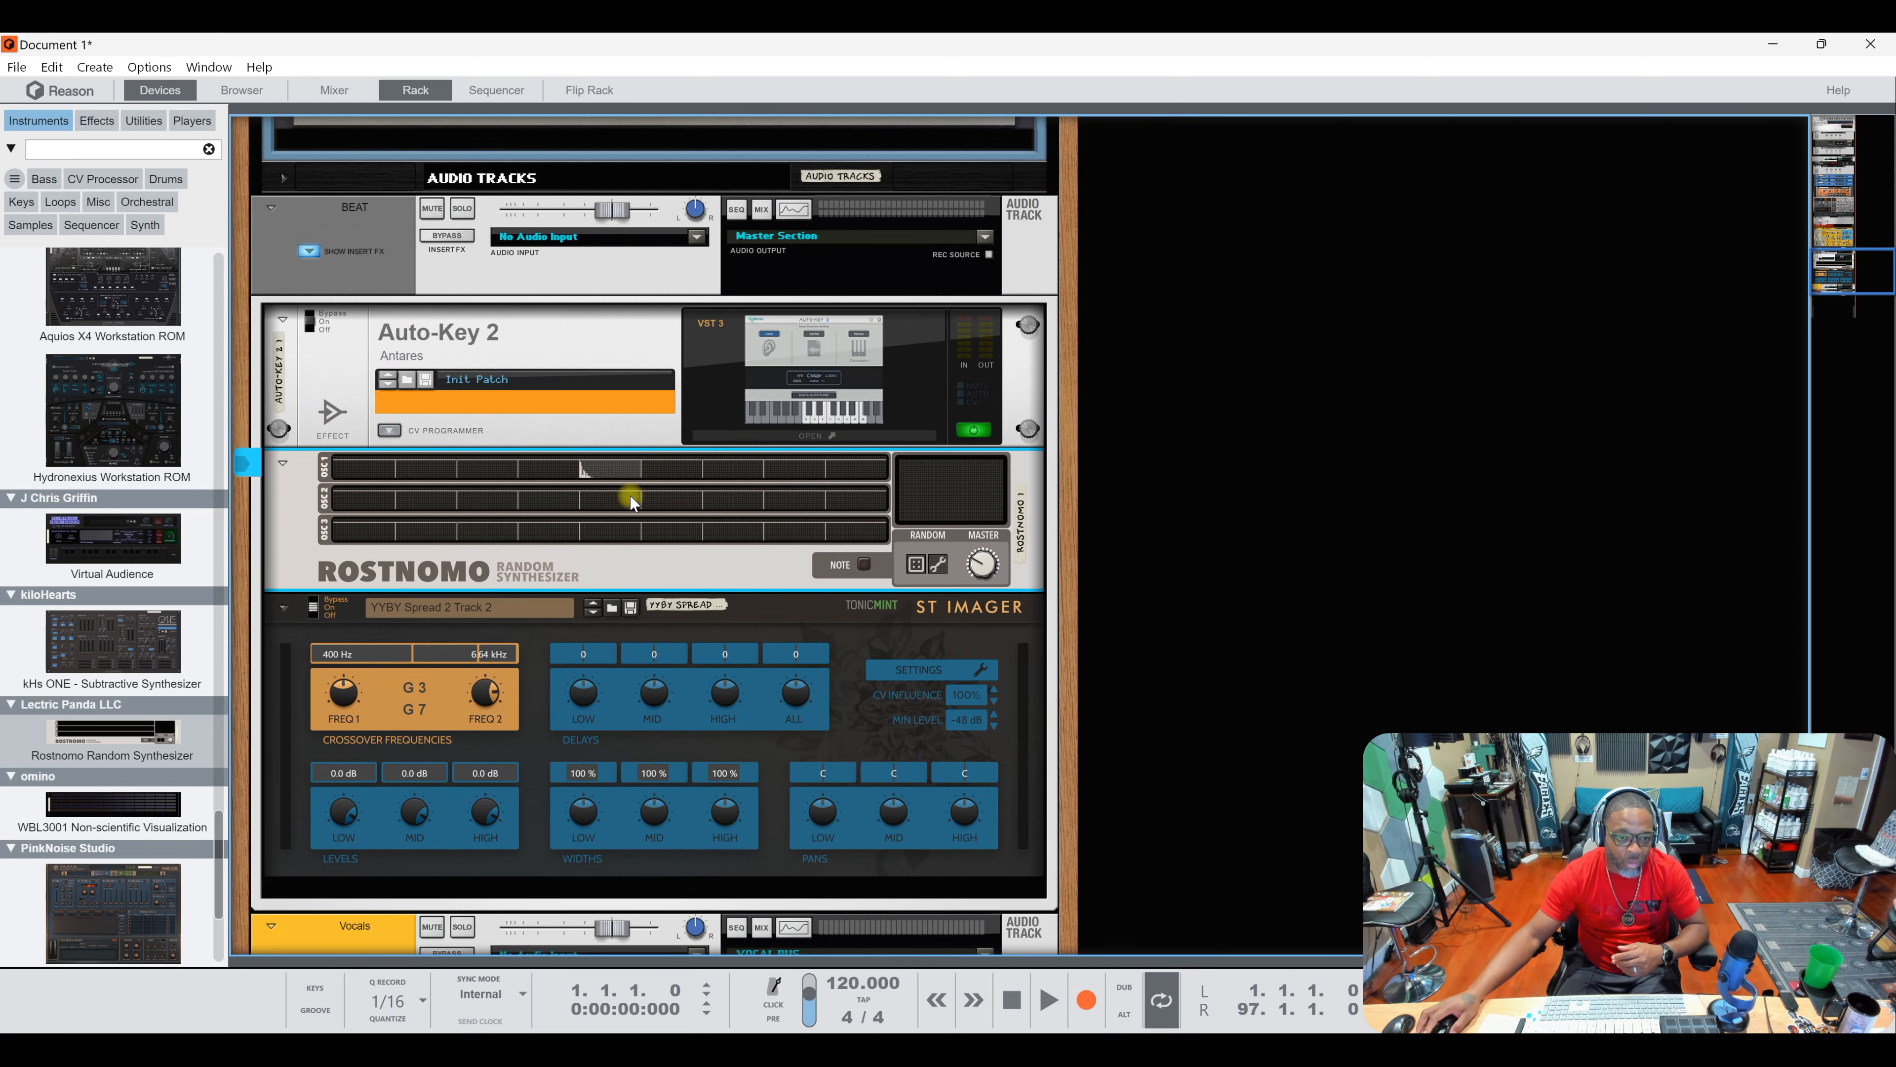
# Step: Randomize the Rostnomo synthesizer's oscillator pattern three times
pyautogui.click(921, 567)
pyautogui.click(921, 566)
pyautogui.click(920, 565)
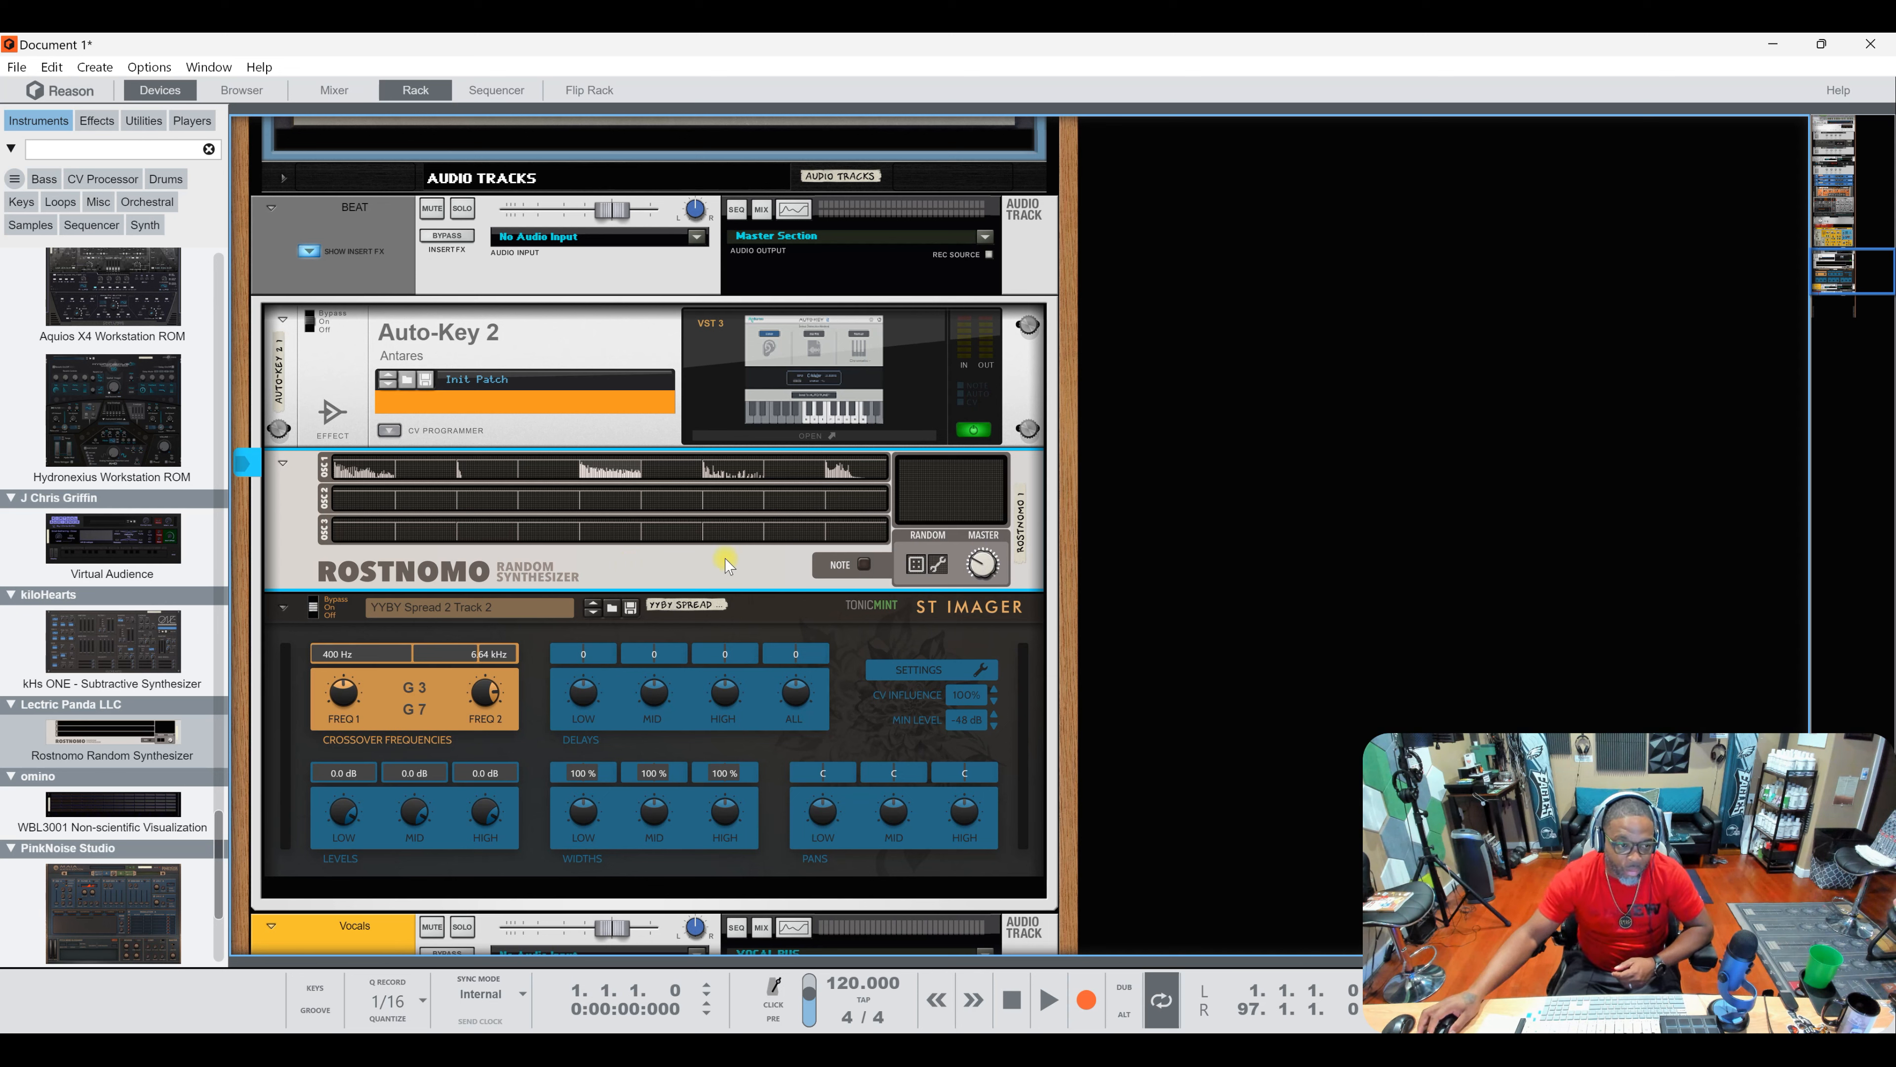
# Step: Add the Rob Papen Attention Instrument to the rack directly below the ST Imager
pyautogui.scroll(-2, 129, 681)
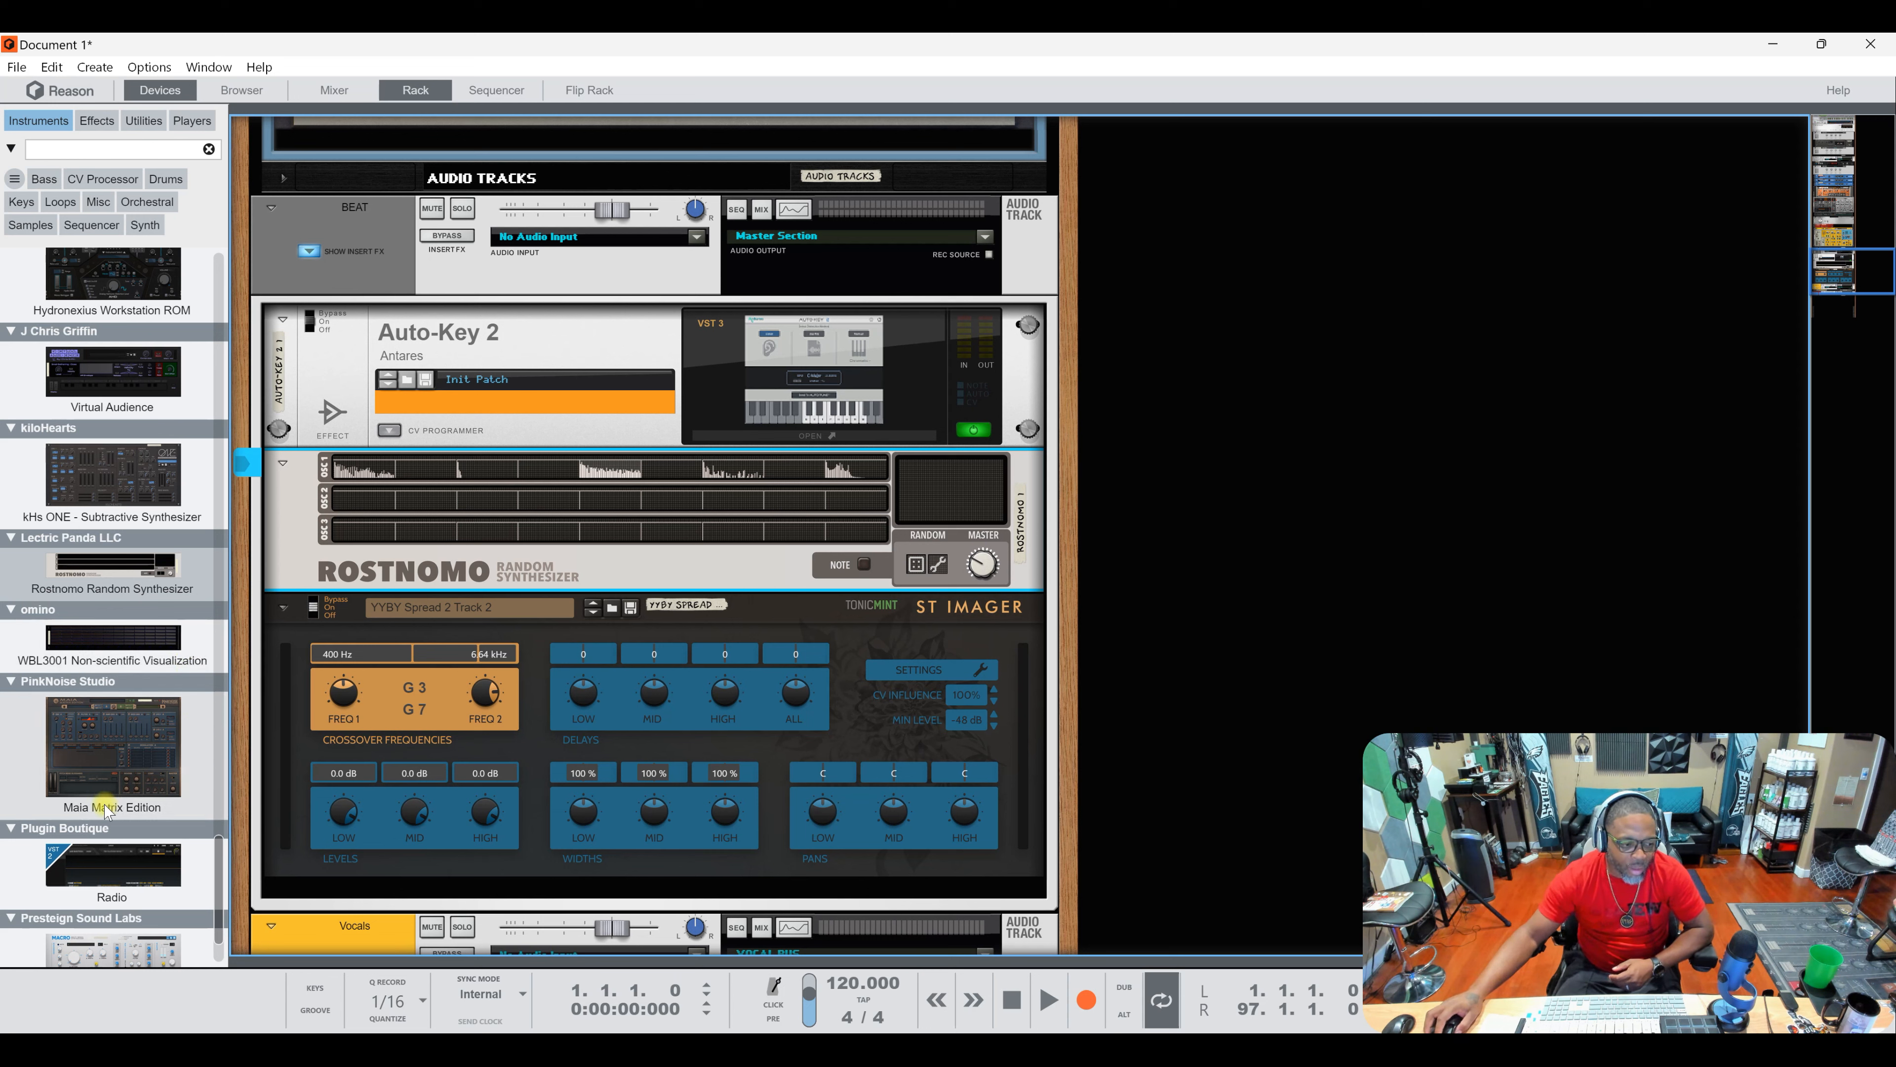
pyautogui.scroll(-1, 116, 820)
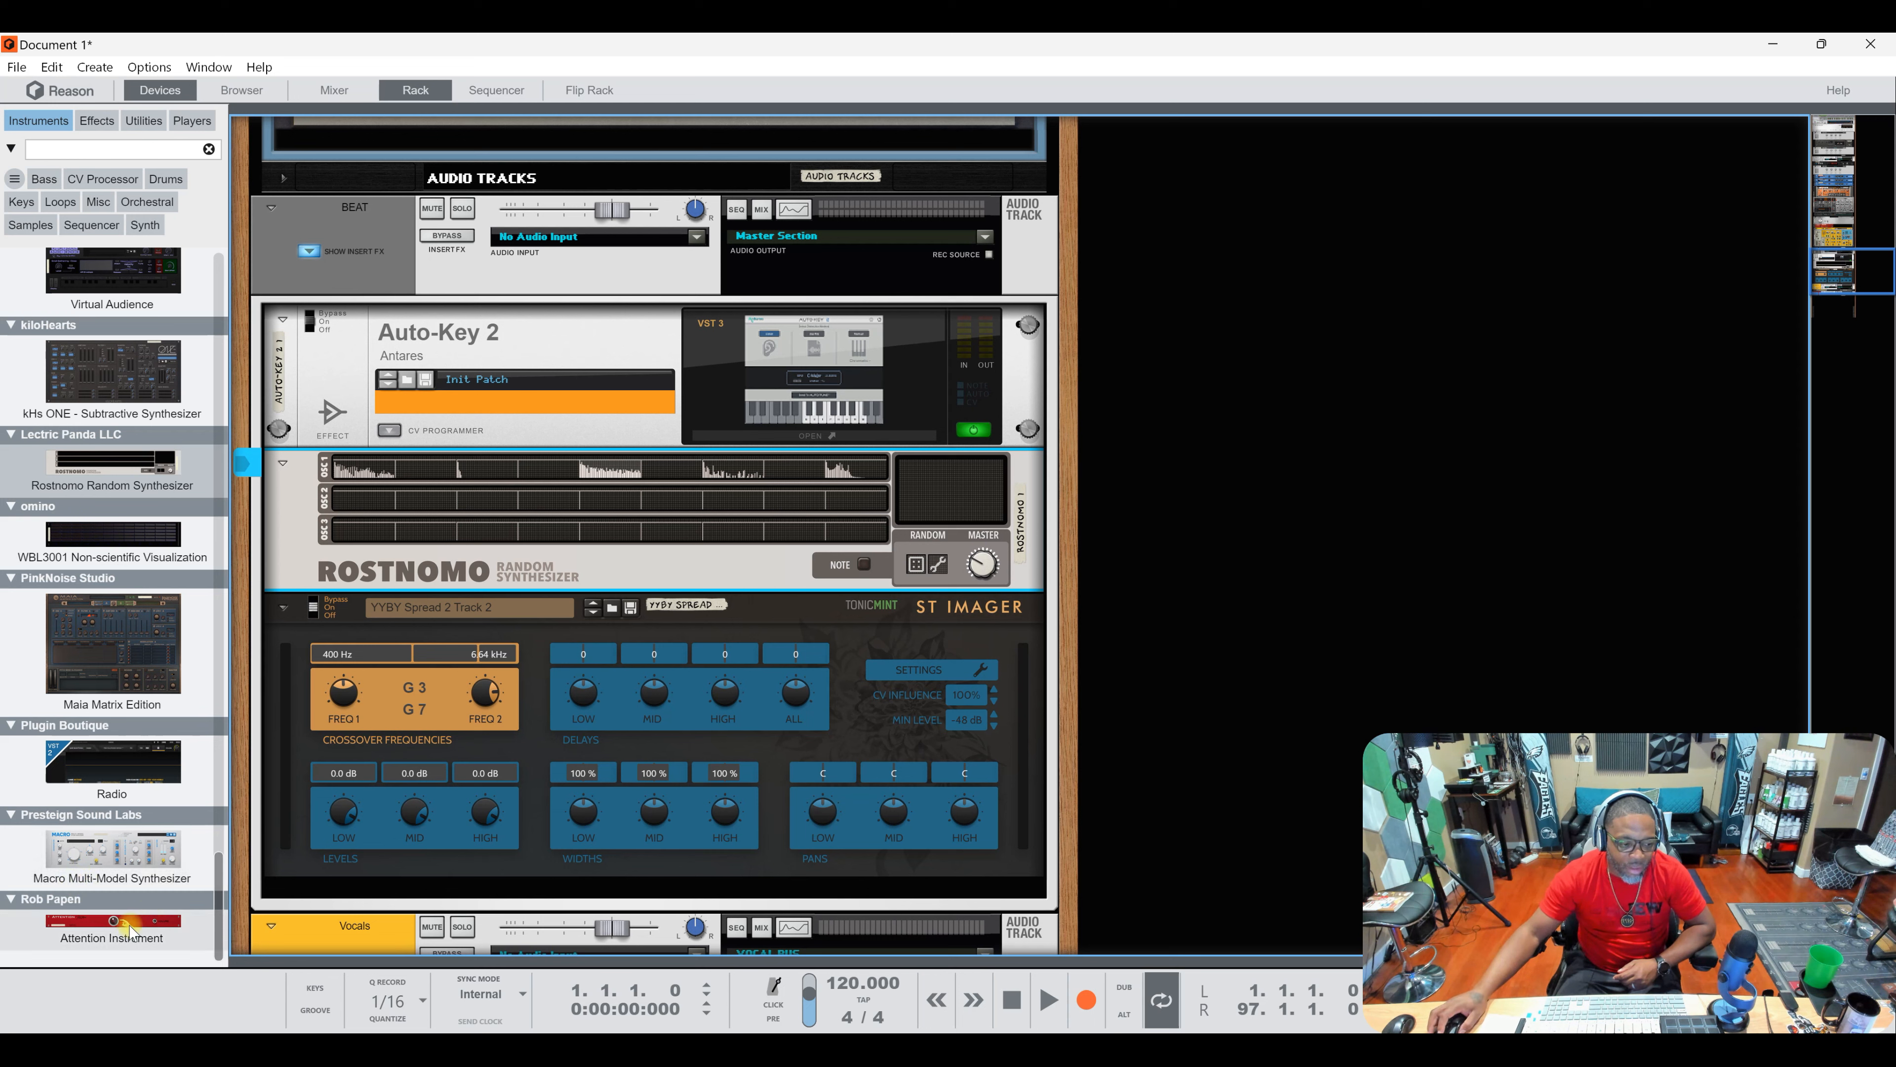
pyautogui.moveTo(120, 924); pyautogui.dragTo(642, 885)
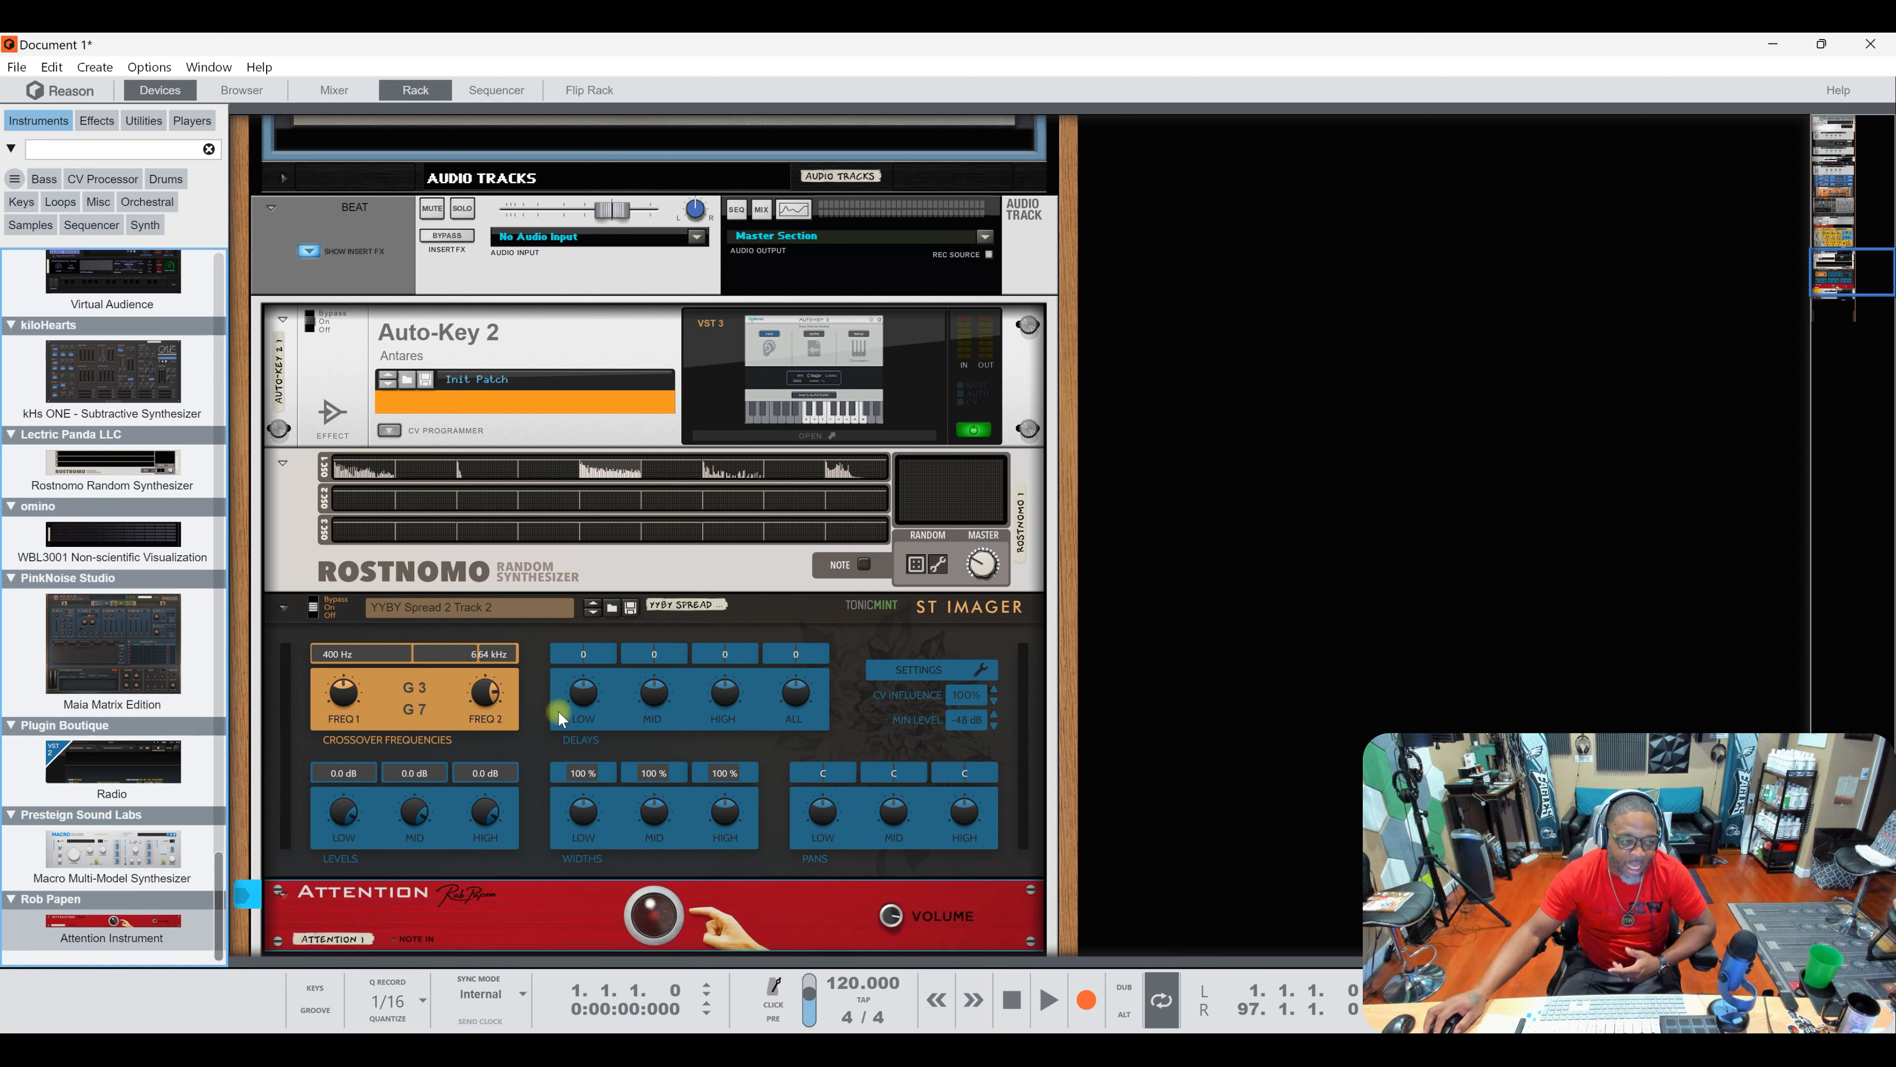
# Step: Look through the Reason Studios effect devices, from Alligator Filter Gate down to UN-16 Unison and the Antares section
pyautogui.click(95, 122)
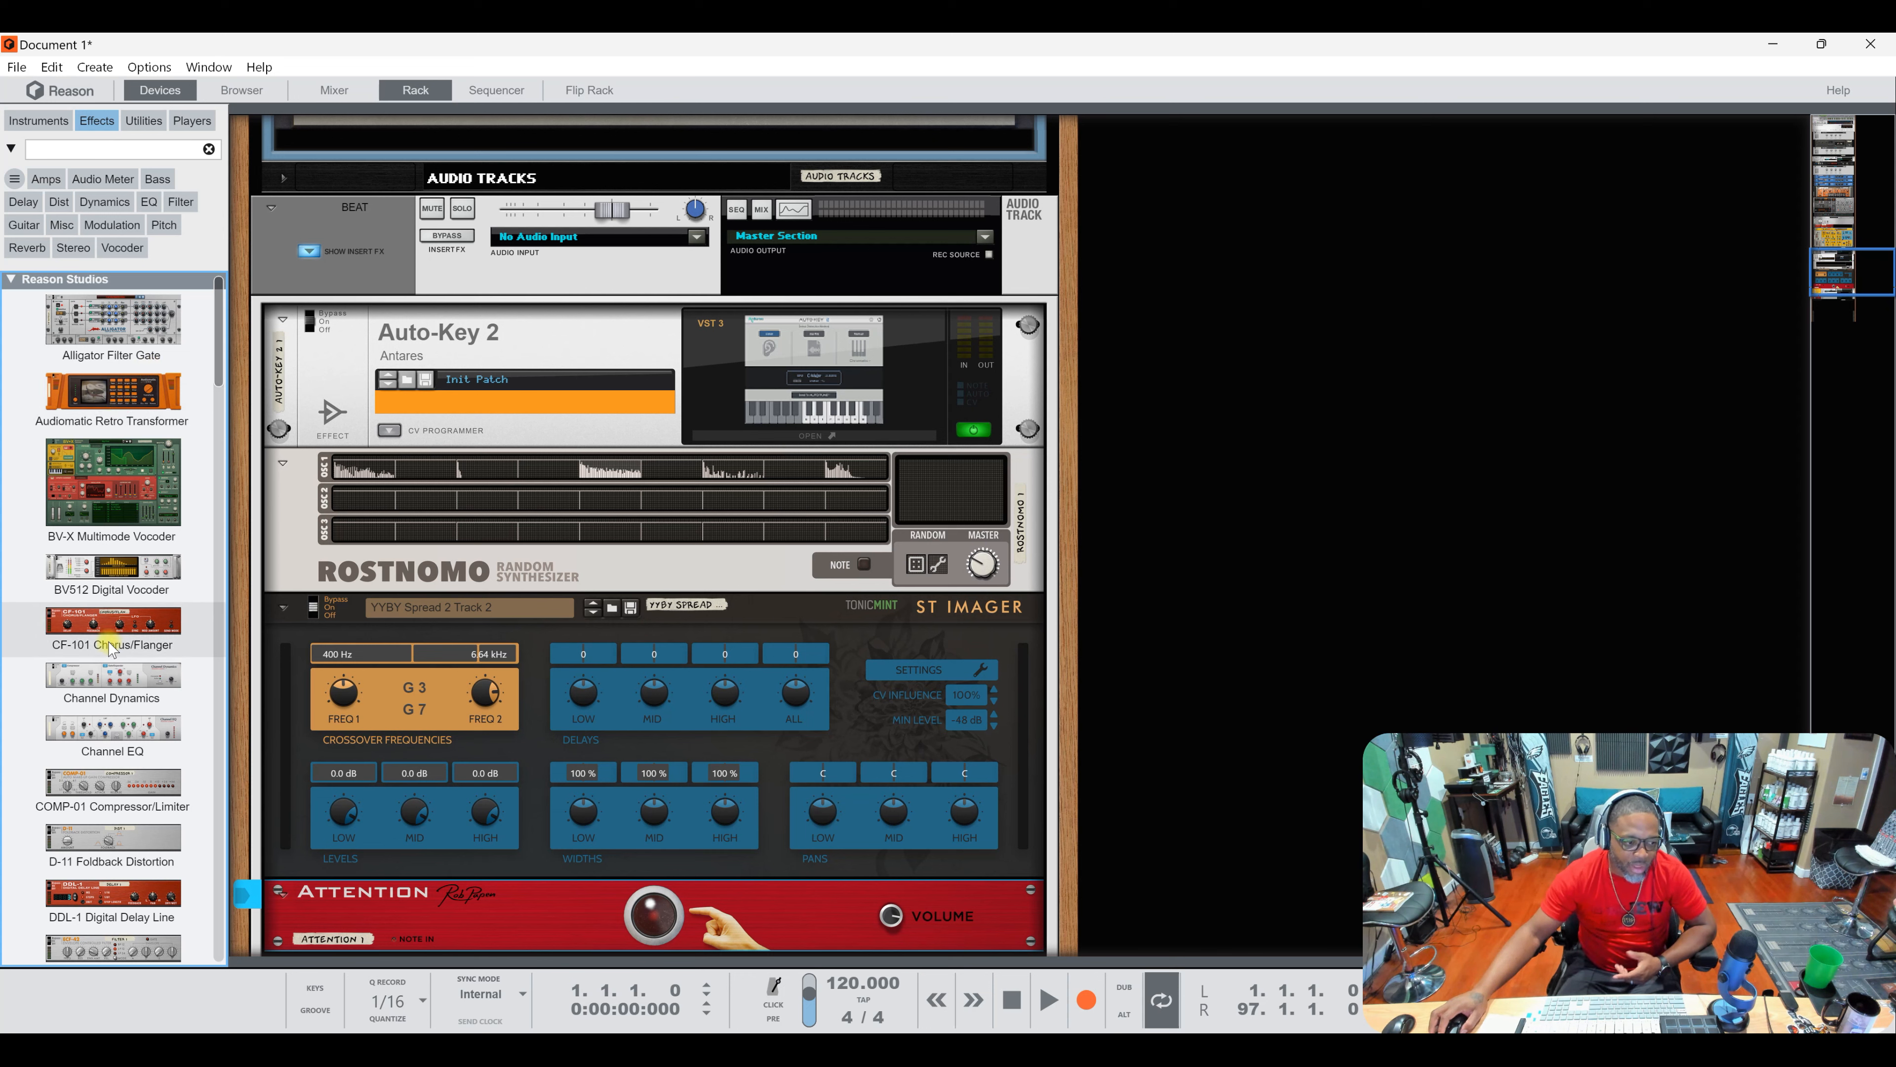
pyautogui.scroll(-5, 121, 716)
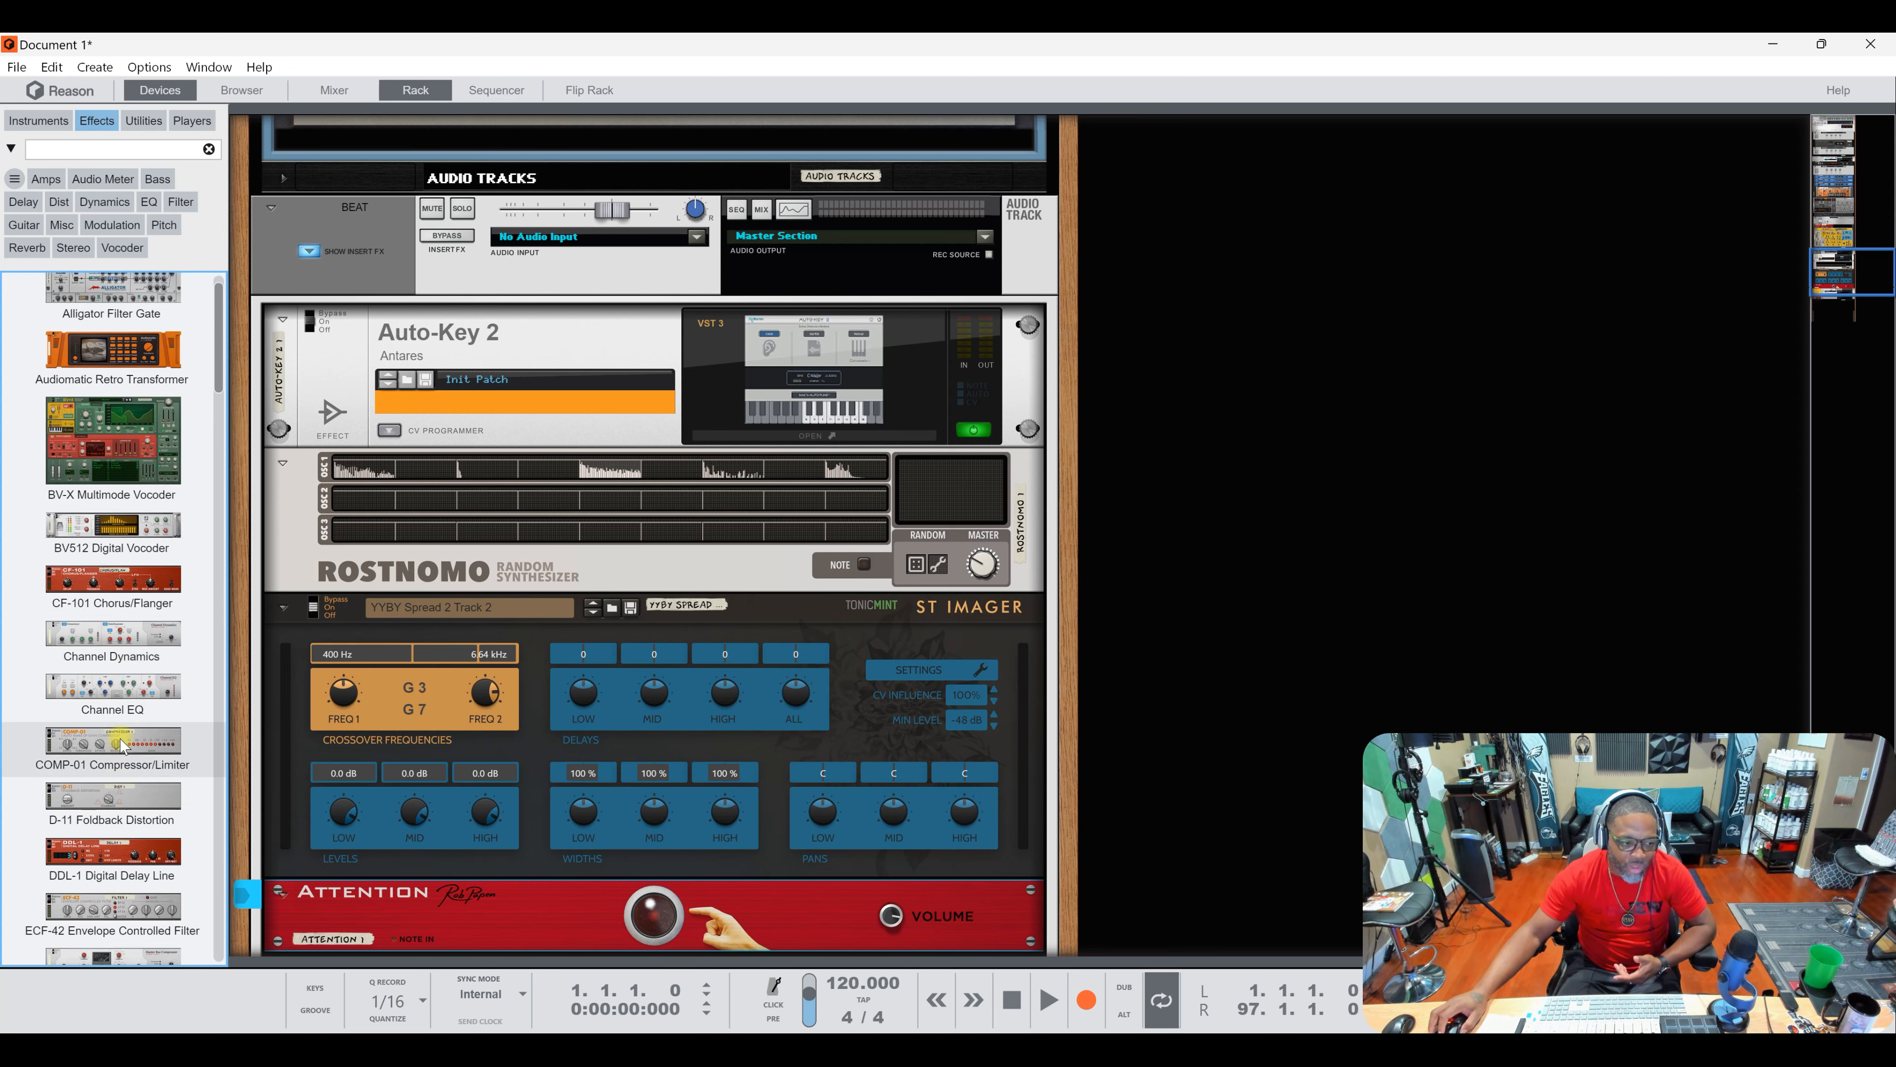
pyautogui.scroll(-5, 112, 721)
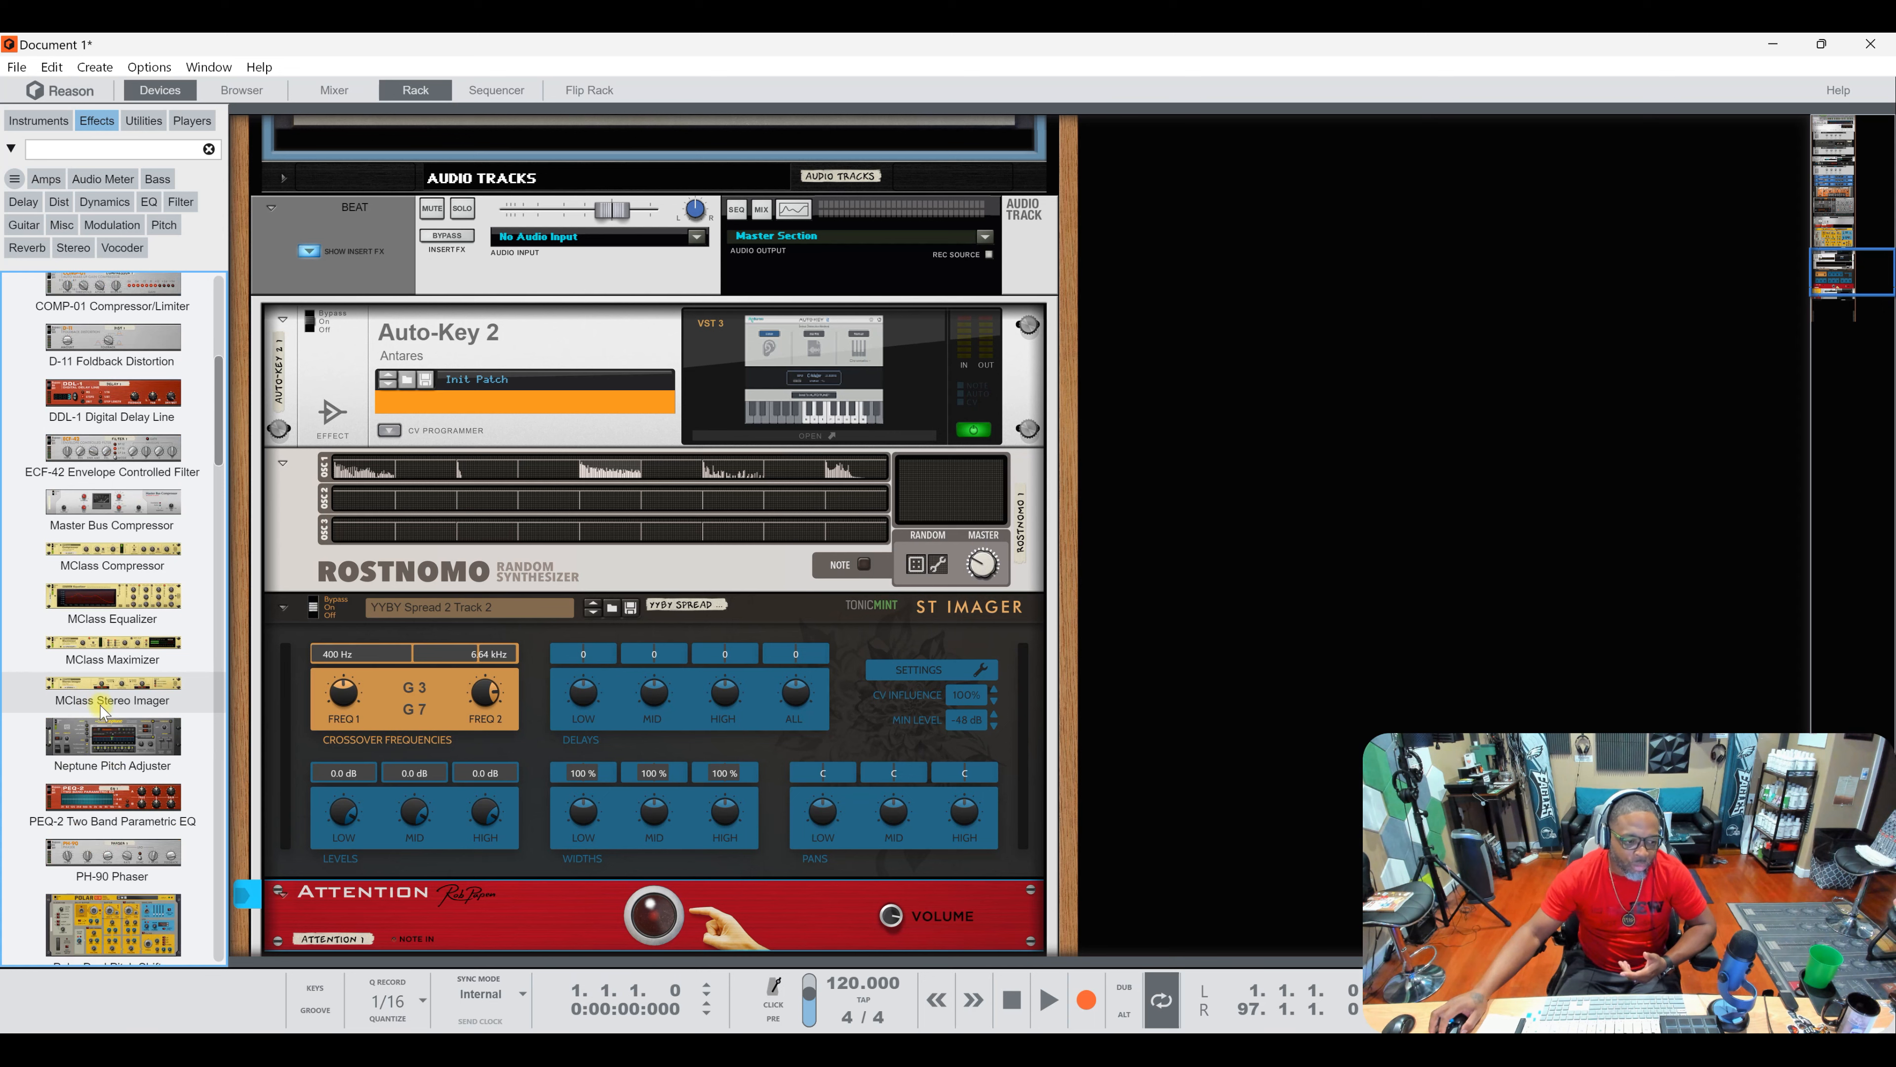
pyautogui.scroll(-4, 103, 709)
pyautogui.scroll(-1, 104, 710)
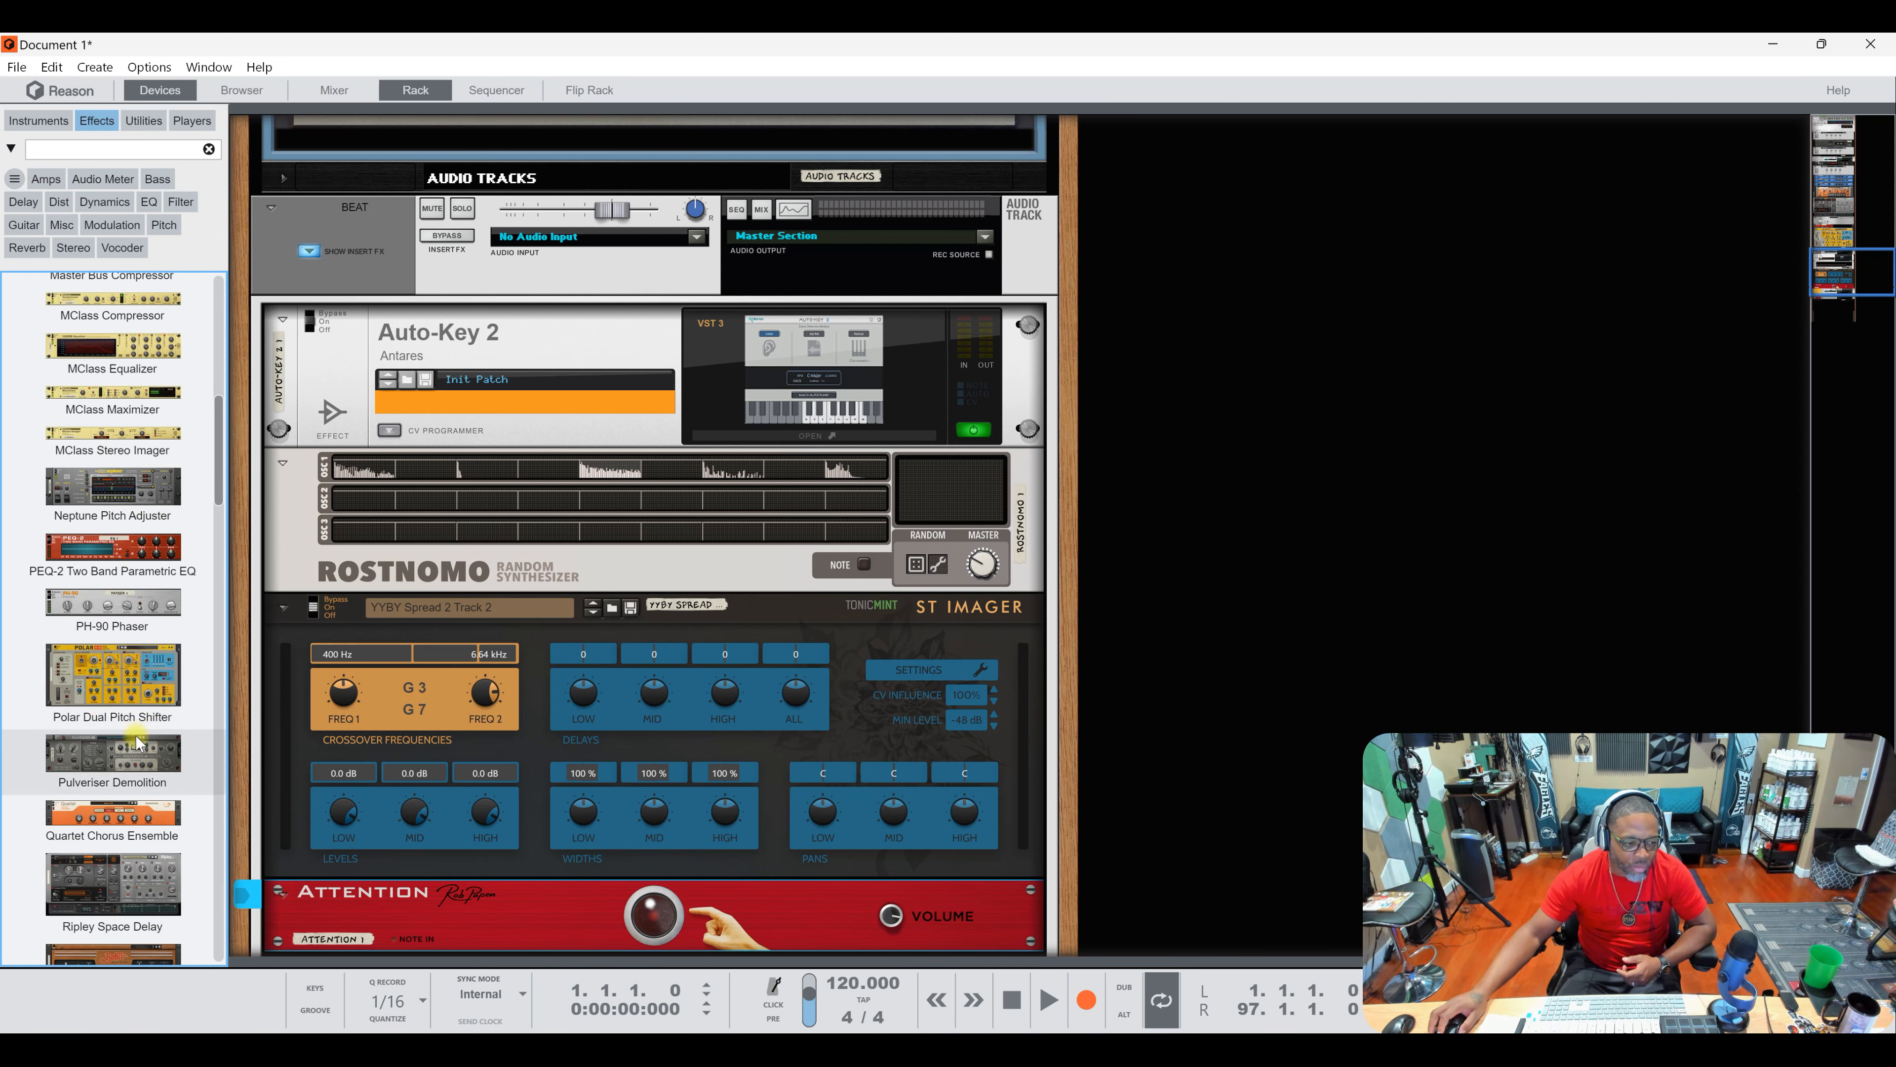
pyautogui.scroll(-2, 121, 788)
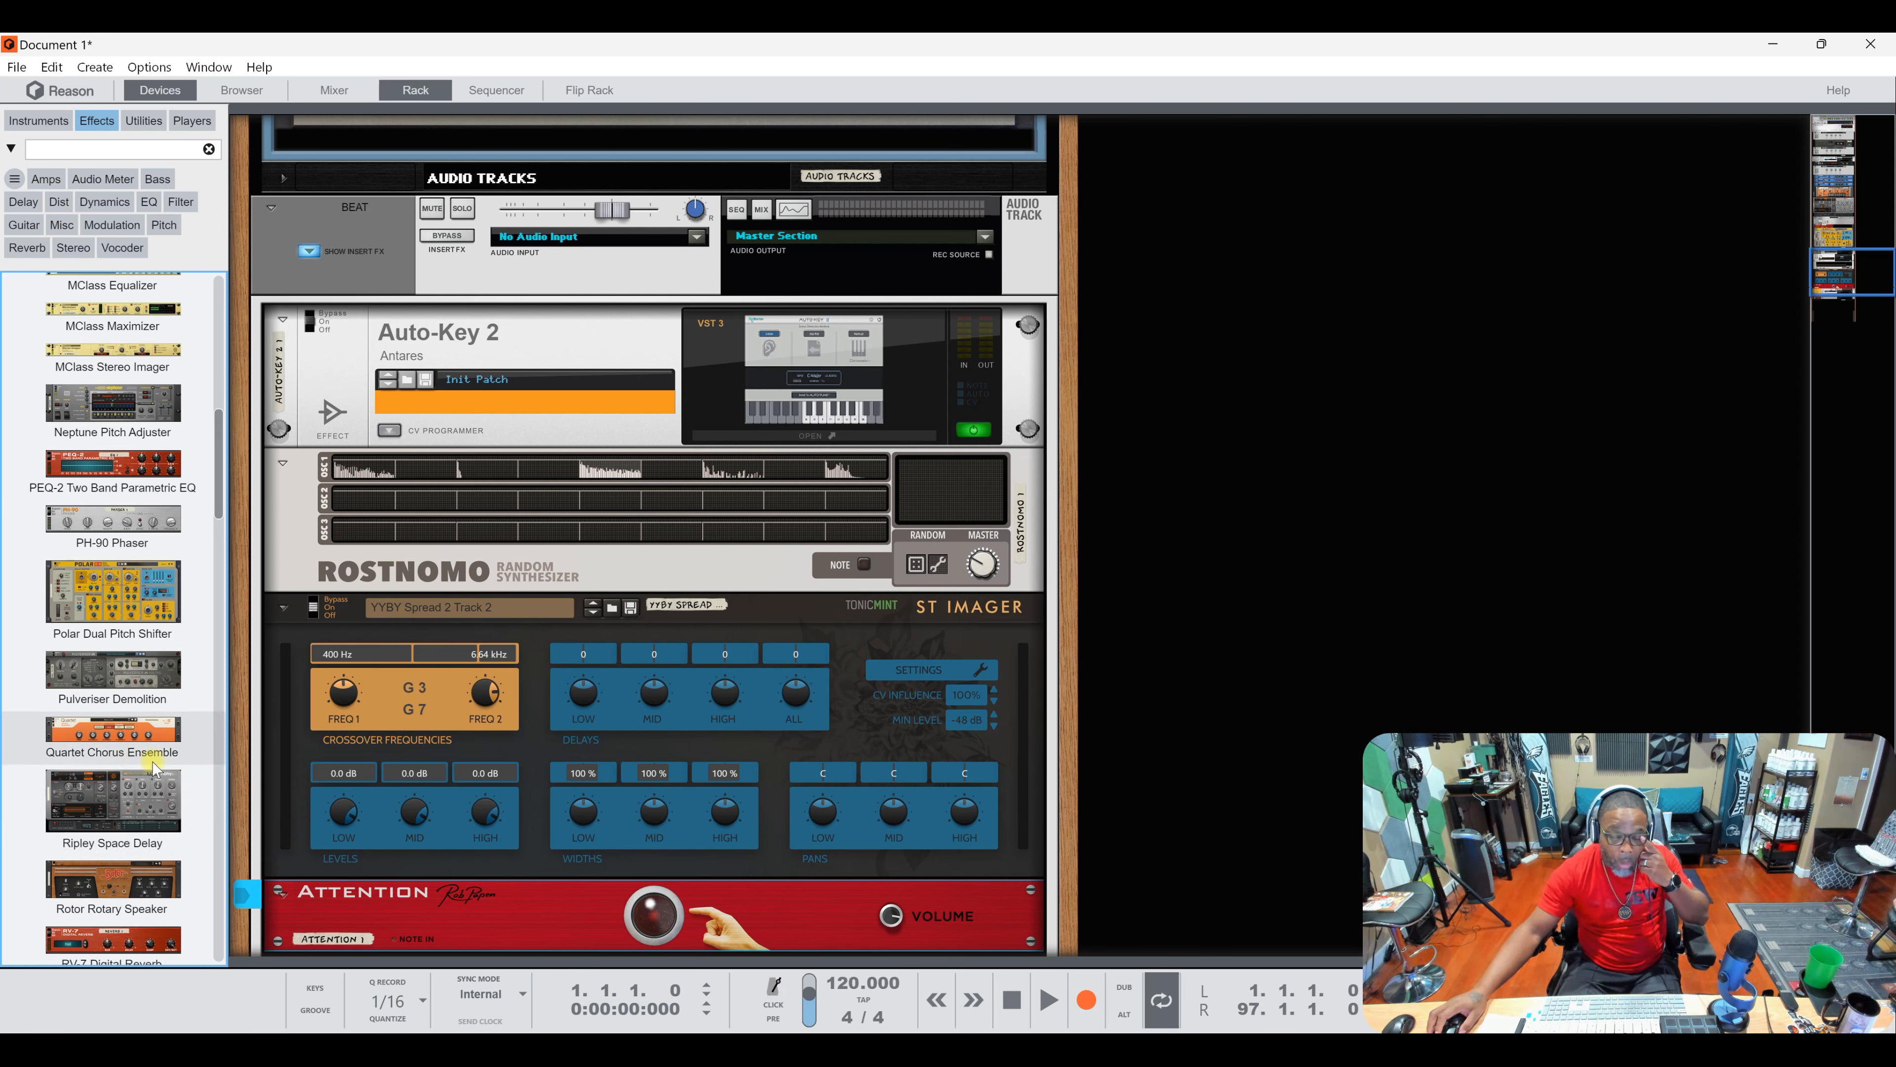
pyautogui.scroll(-2, 115, 751)
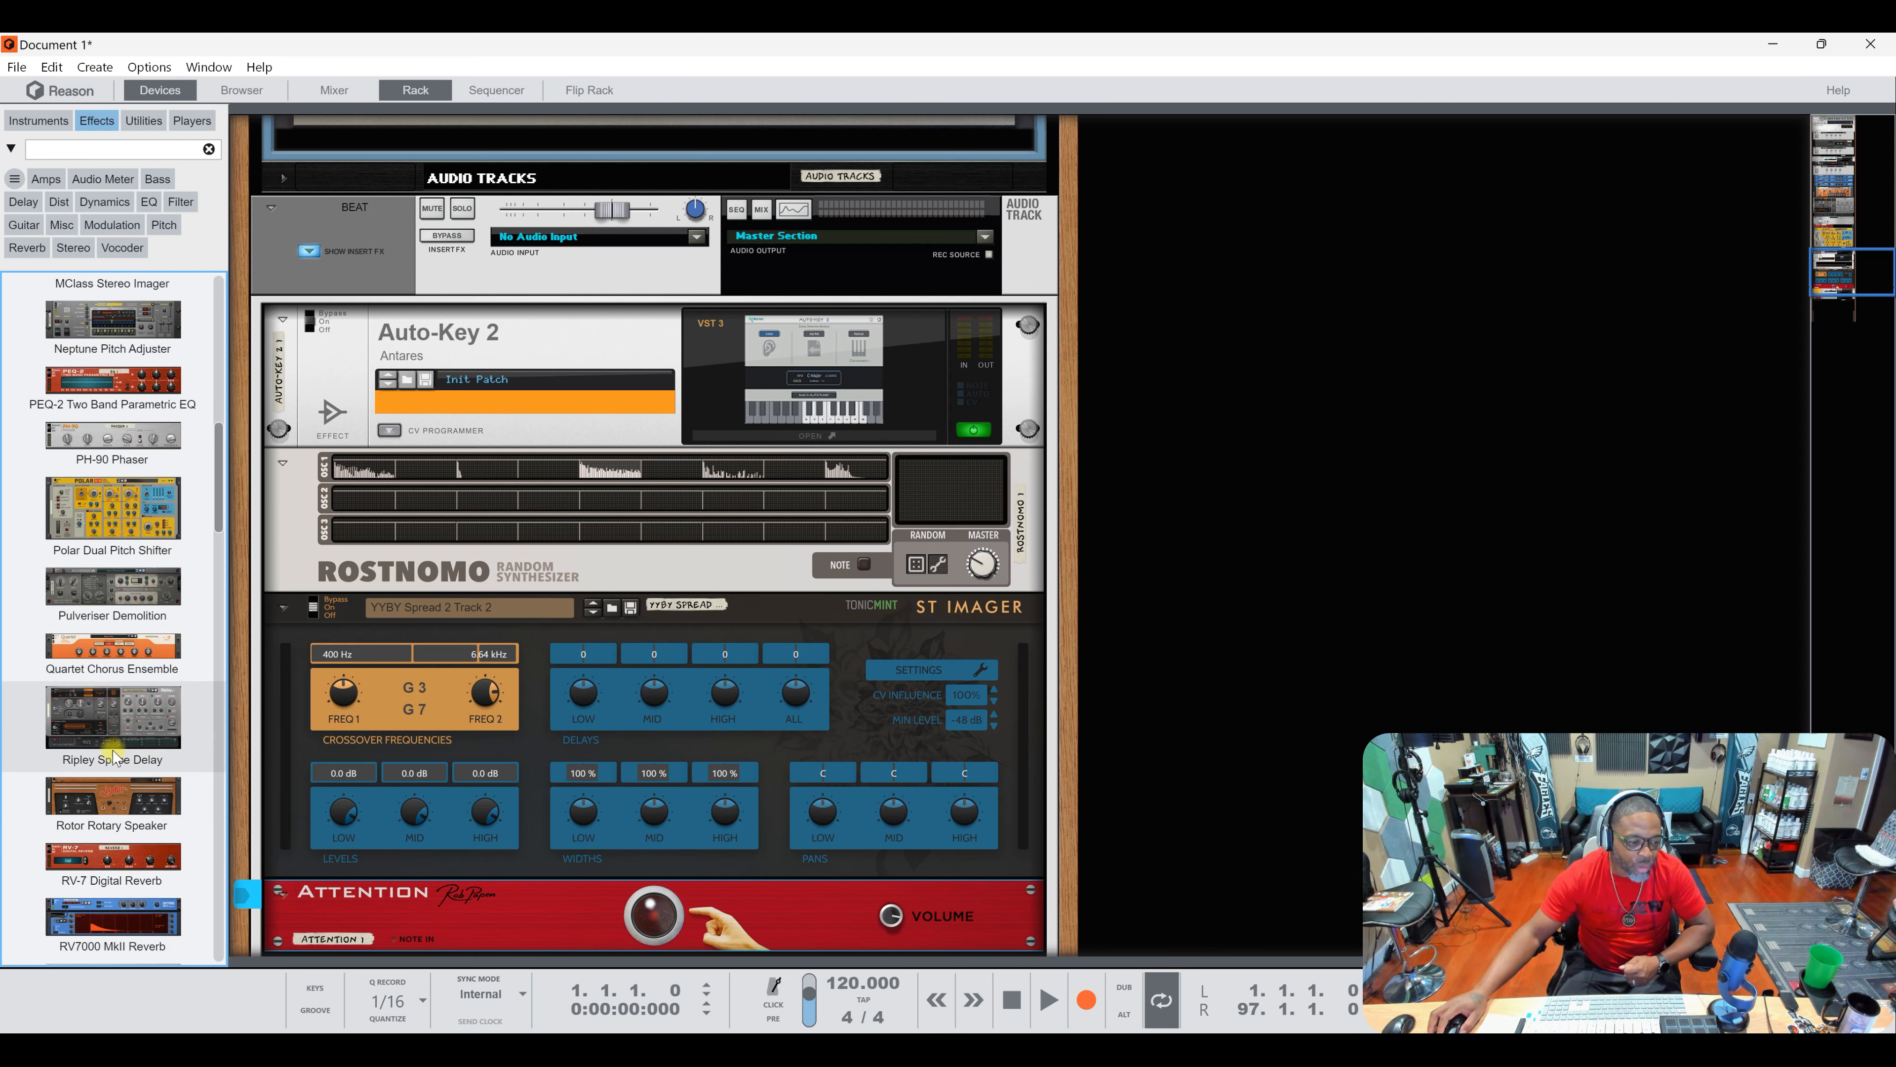
pyautogui.scroll(-3, 104, 765)
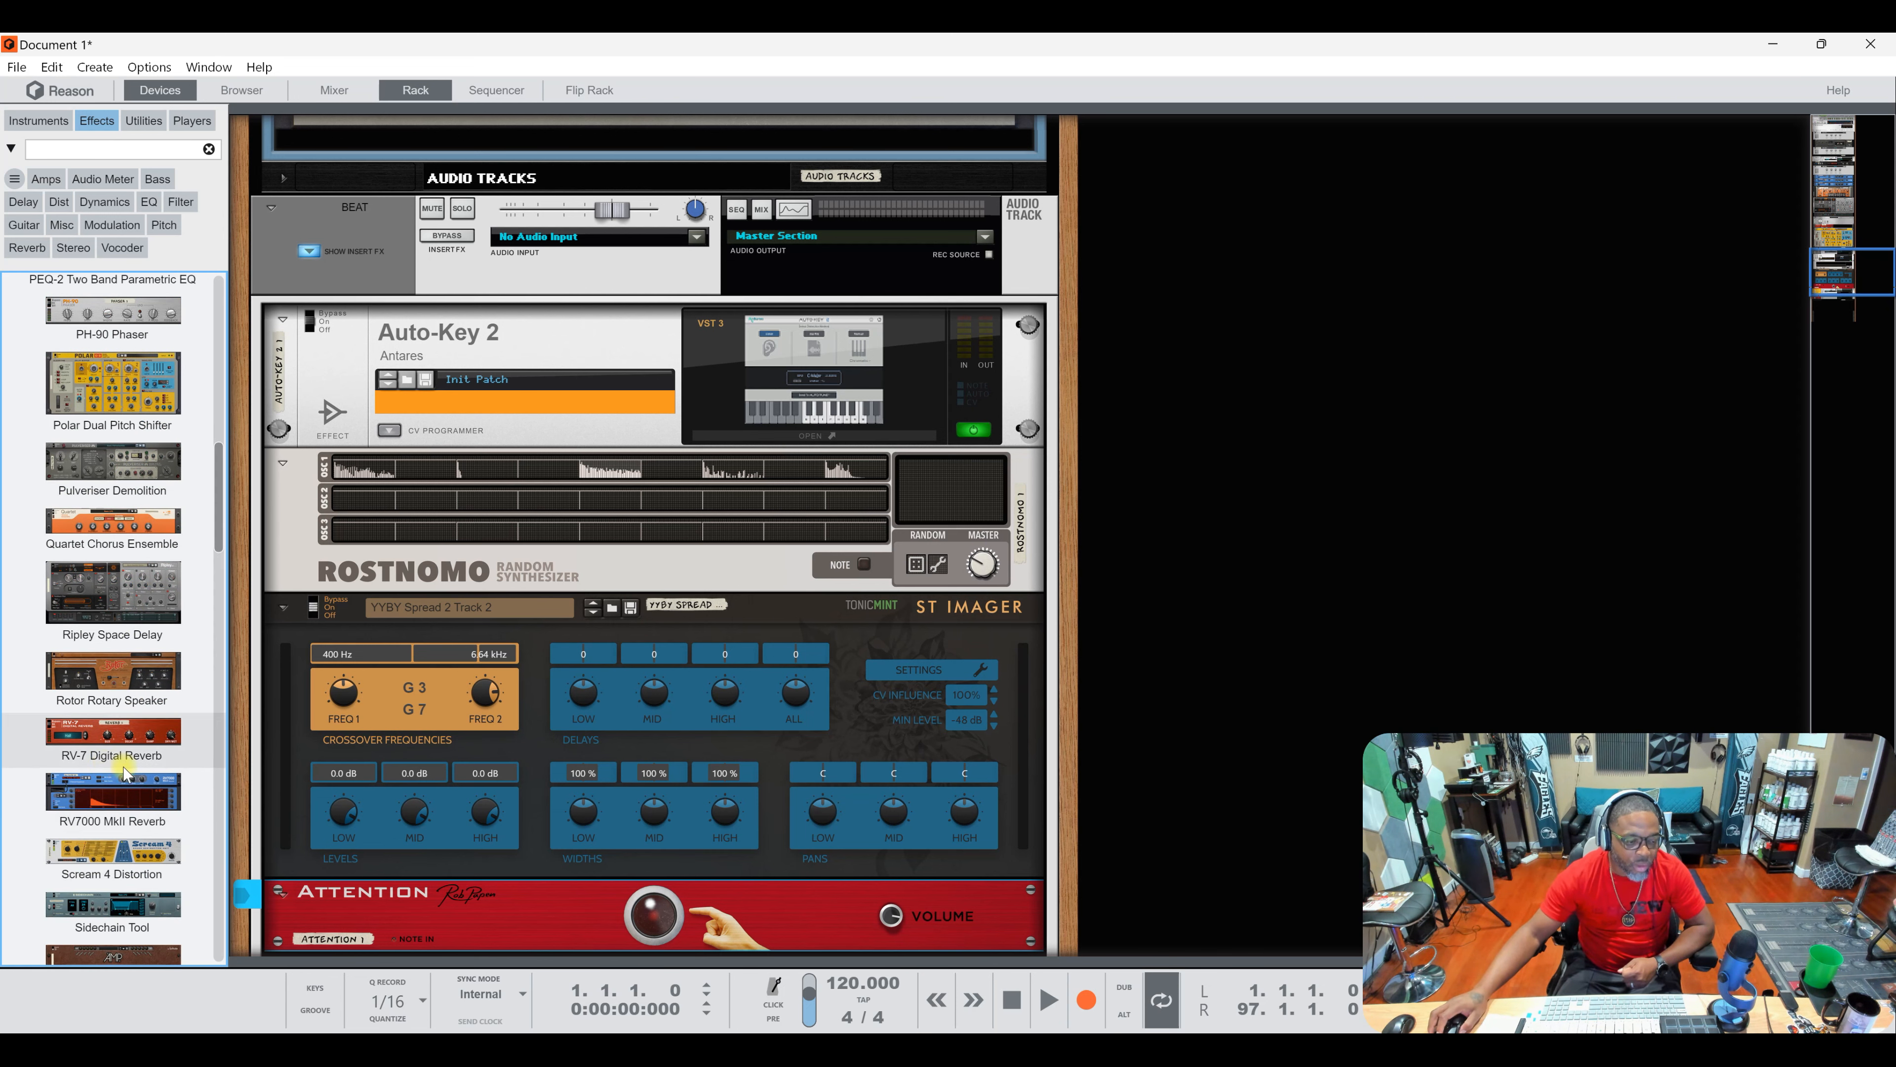
pyautogui.scroll(-1, 131, 785)
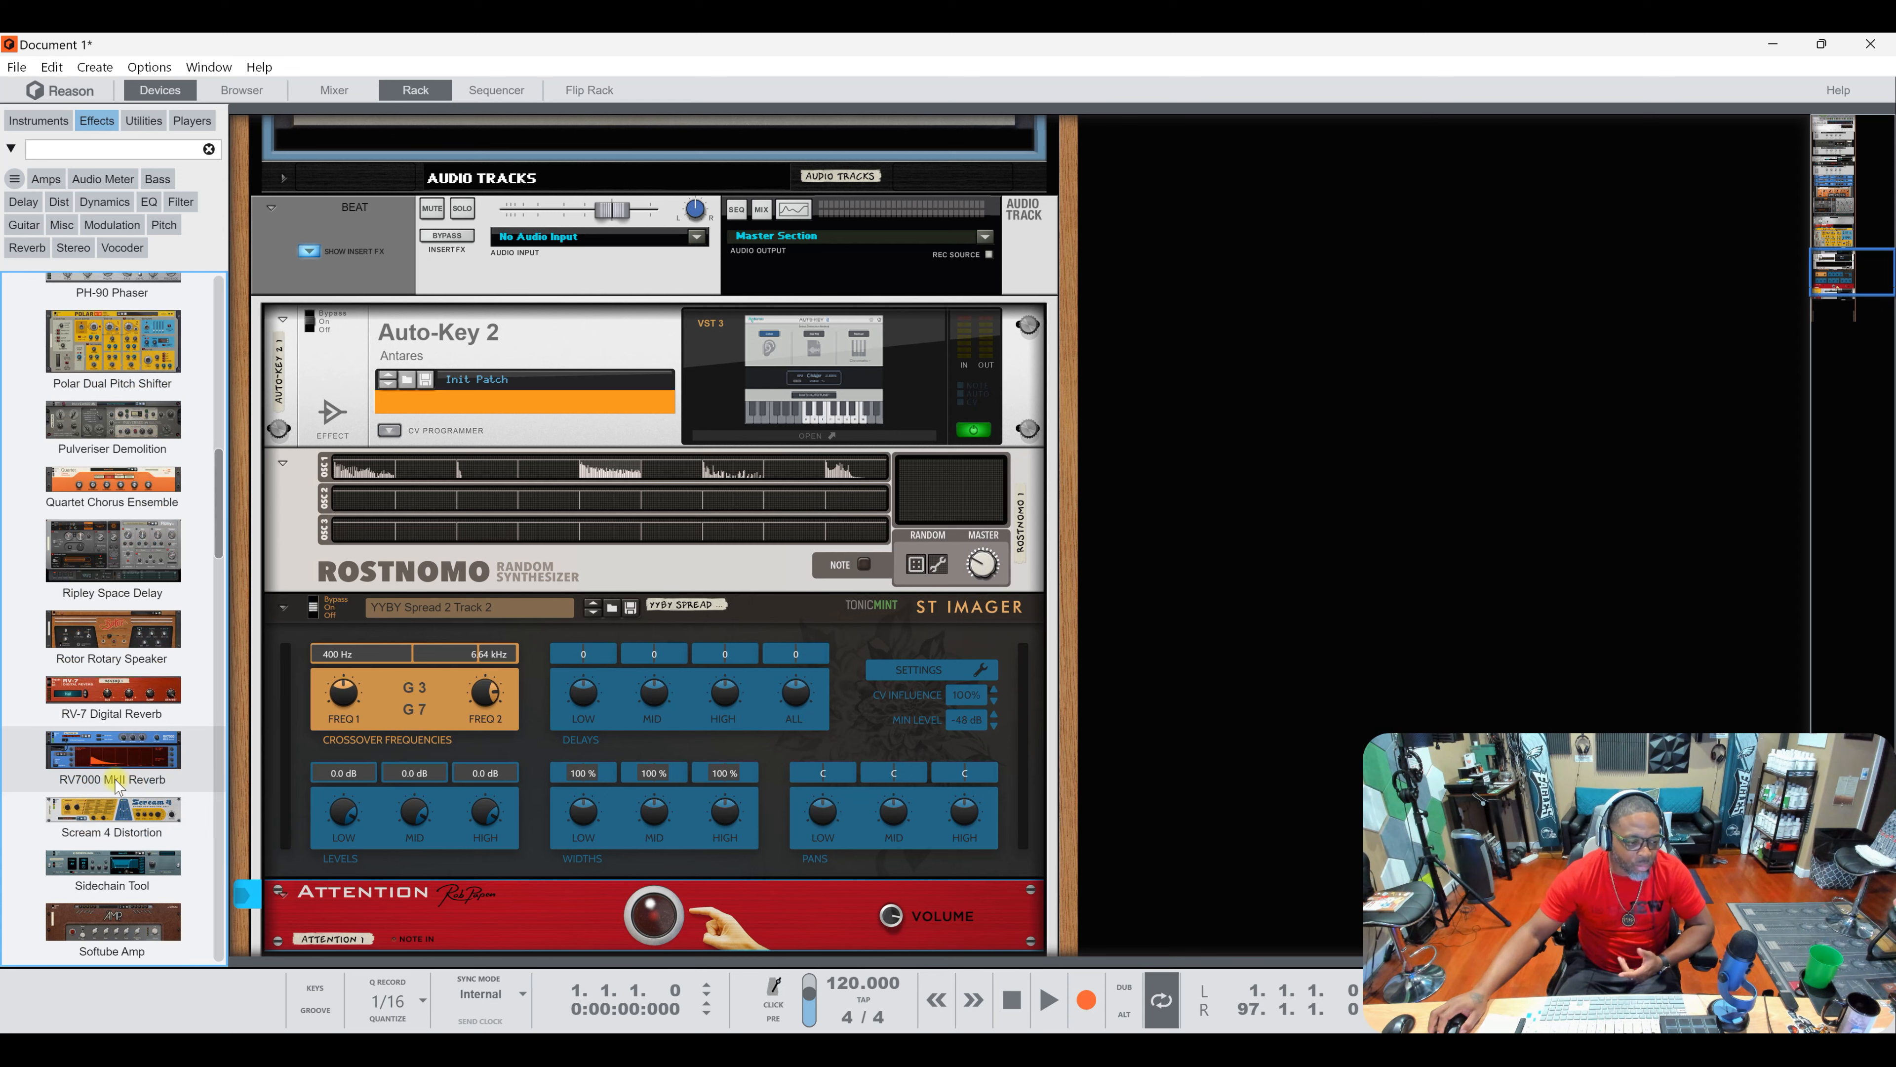
pyautogui.scroll(-2, 112, 796)
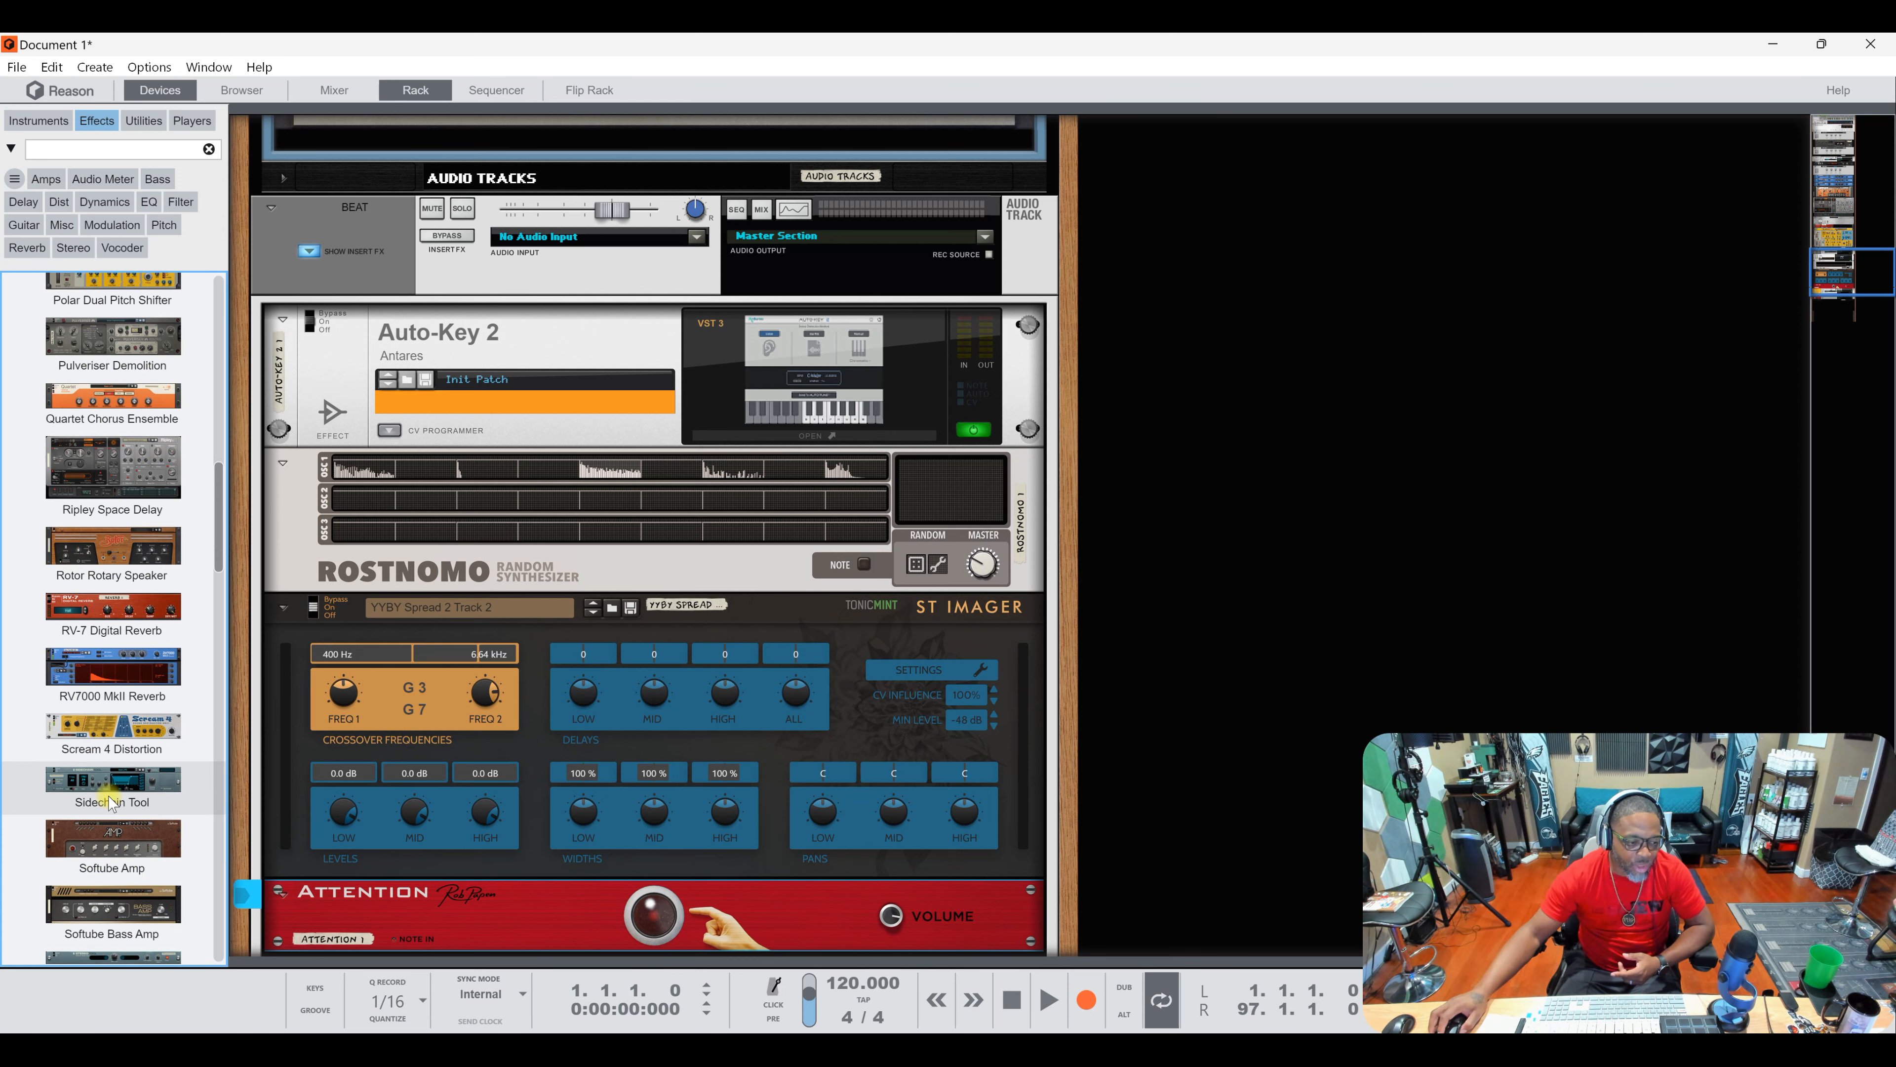
pyautogui.scroll(-2, 111, 803)
pyautogui.scroll(-2, 123, 797)
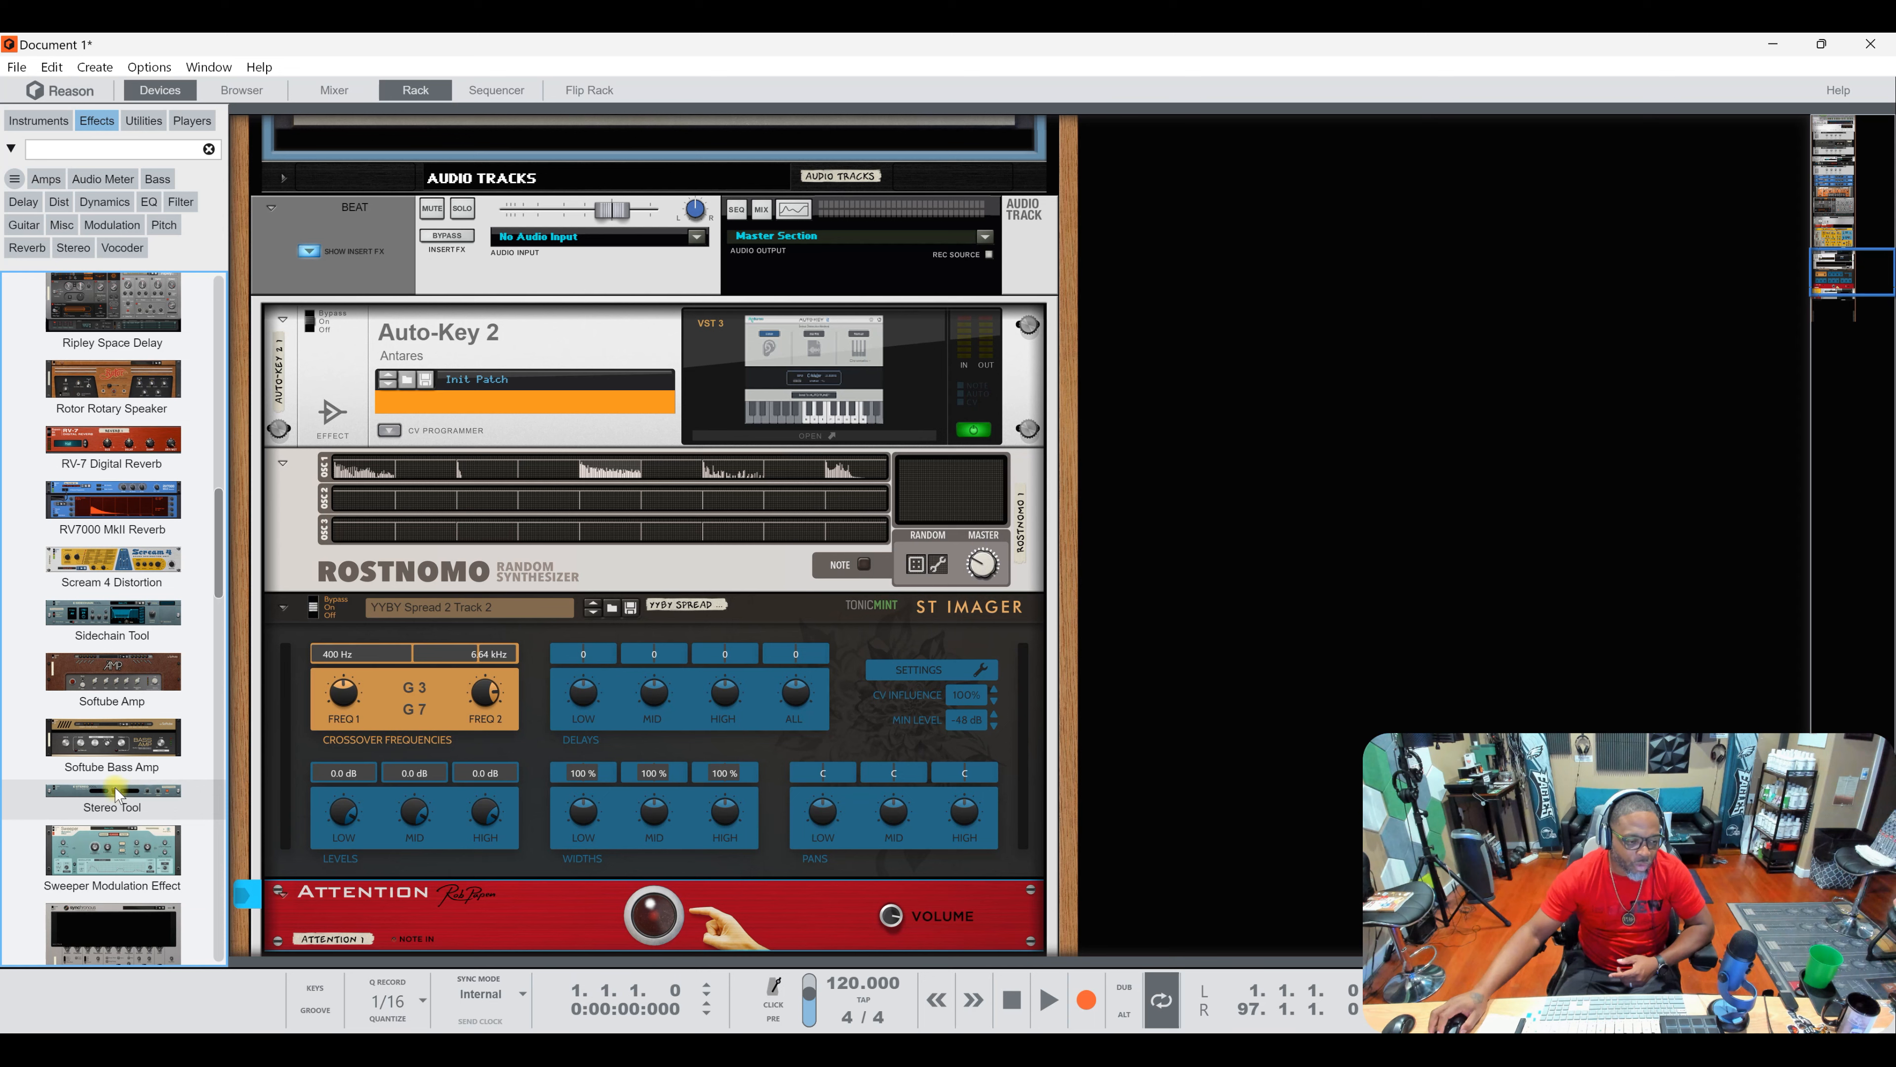
pyautogui.scroll(-5, 147, 817)
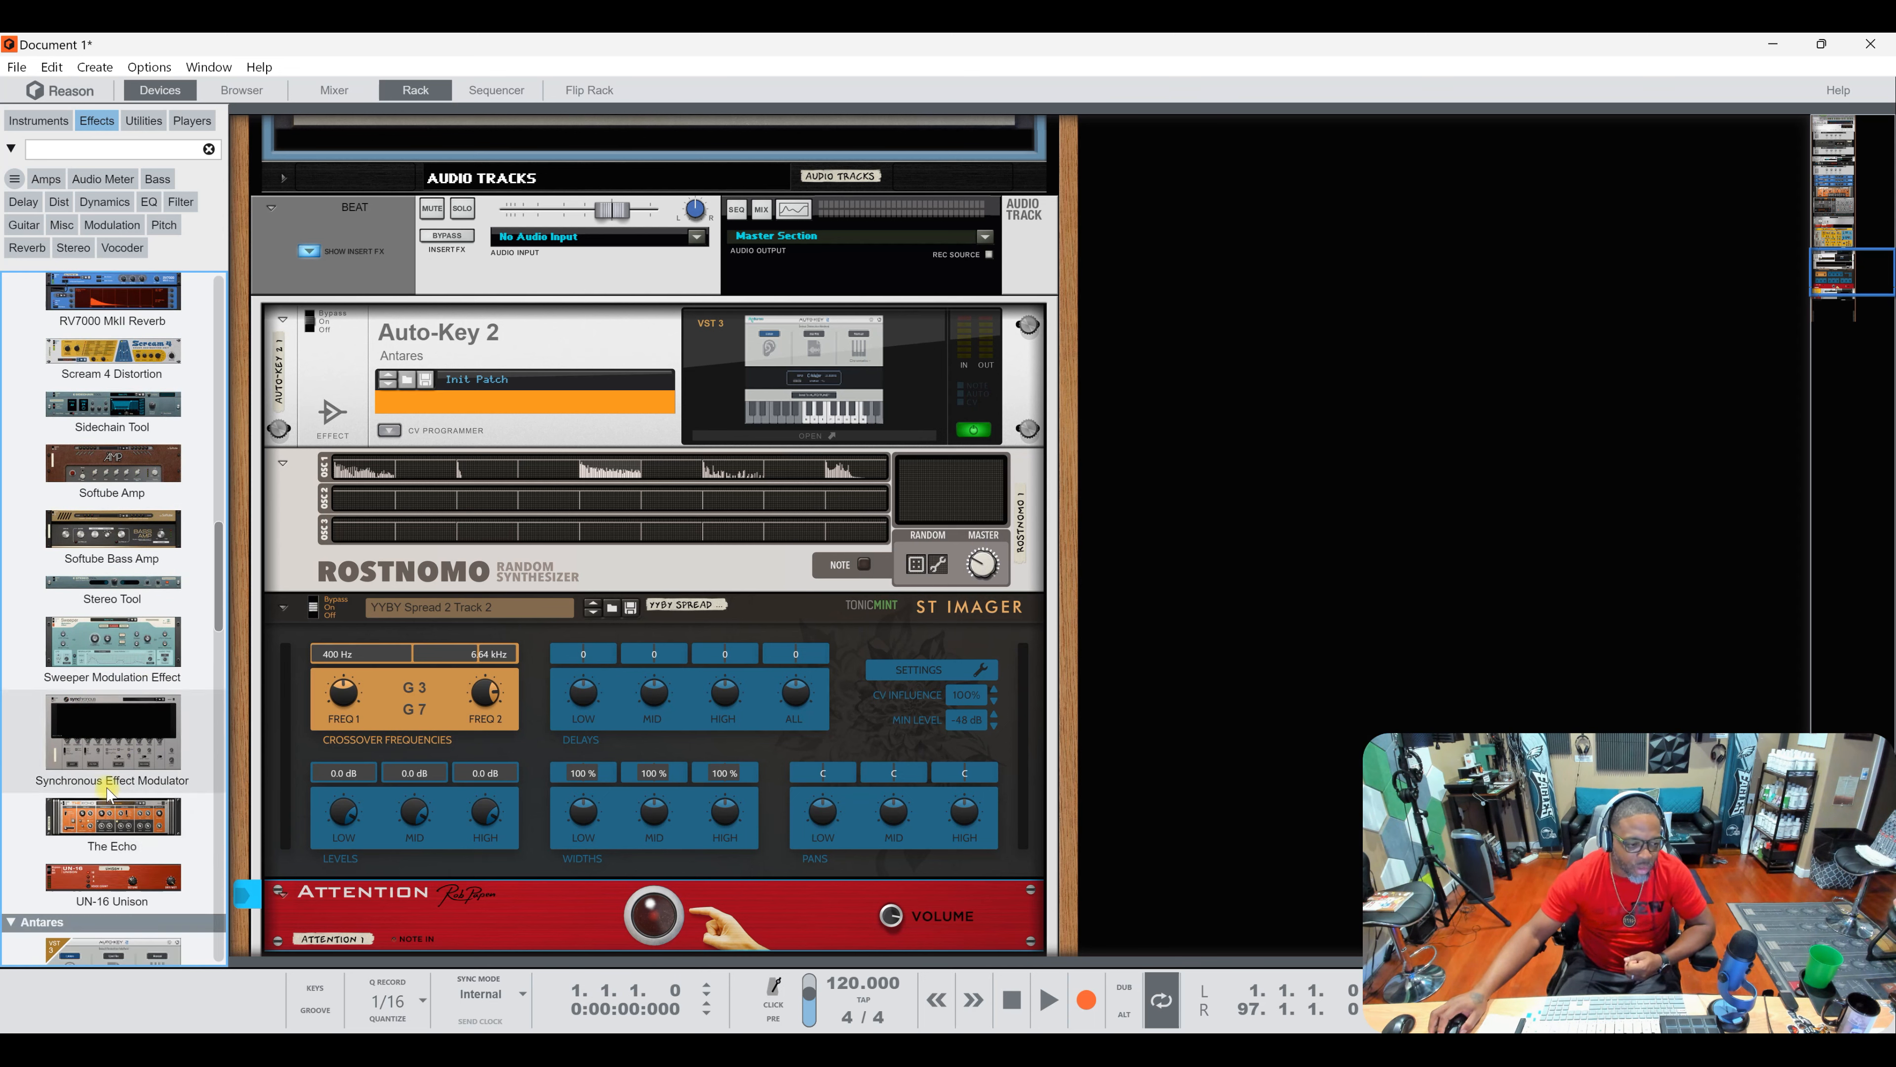
pyautogui.scroll(-3, 110, 740)
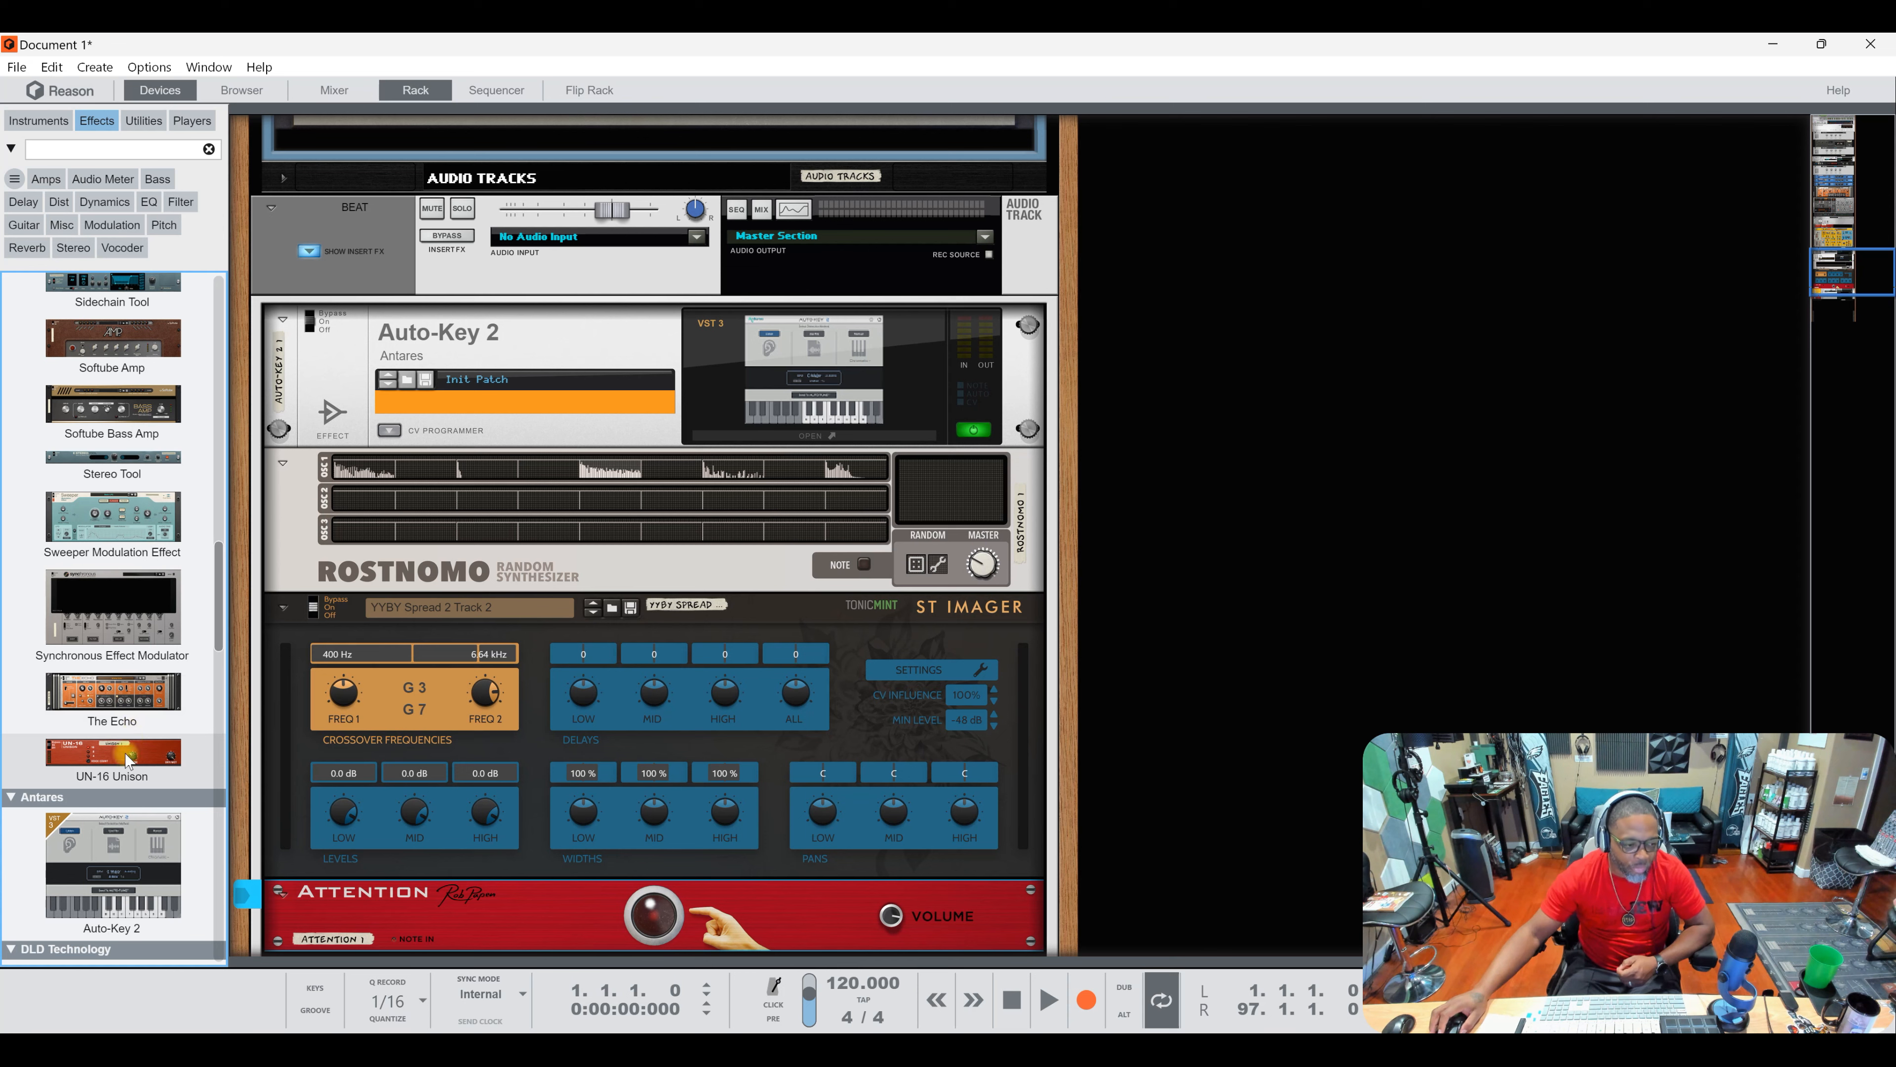
pyautogui.scroll(-4, 119, 762)
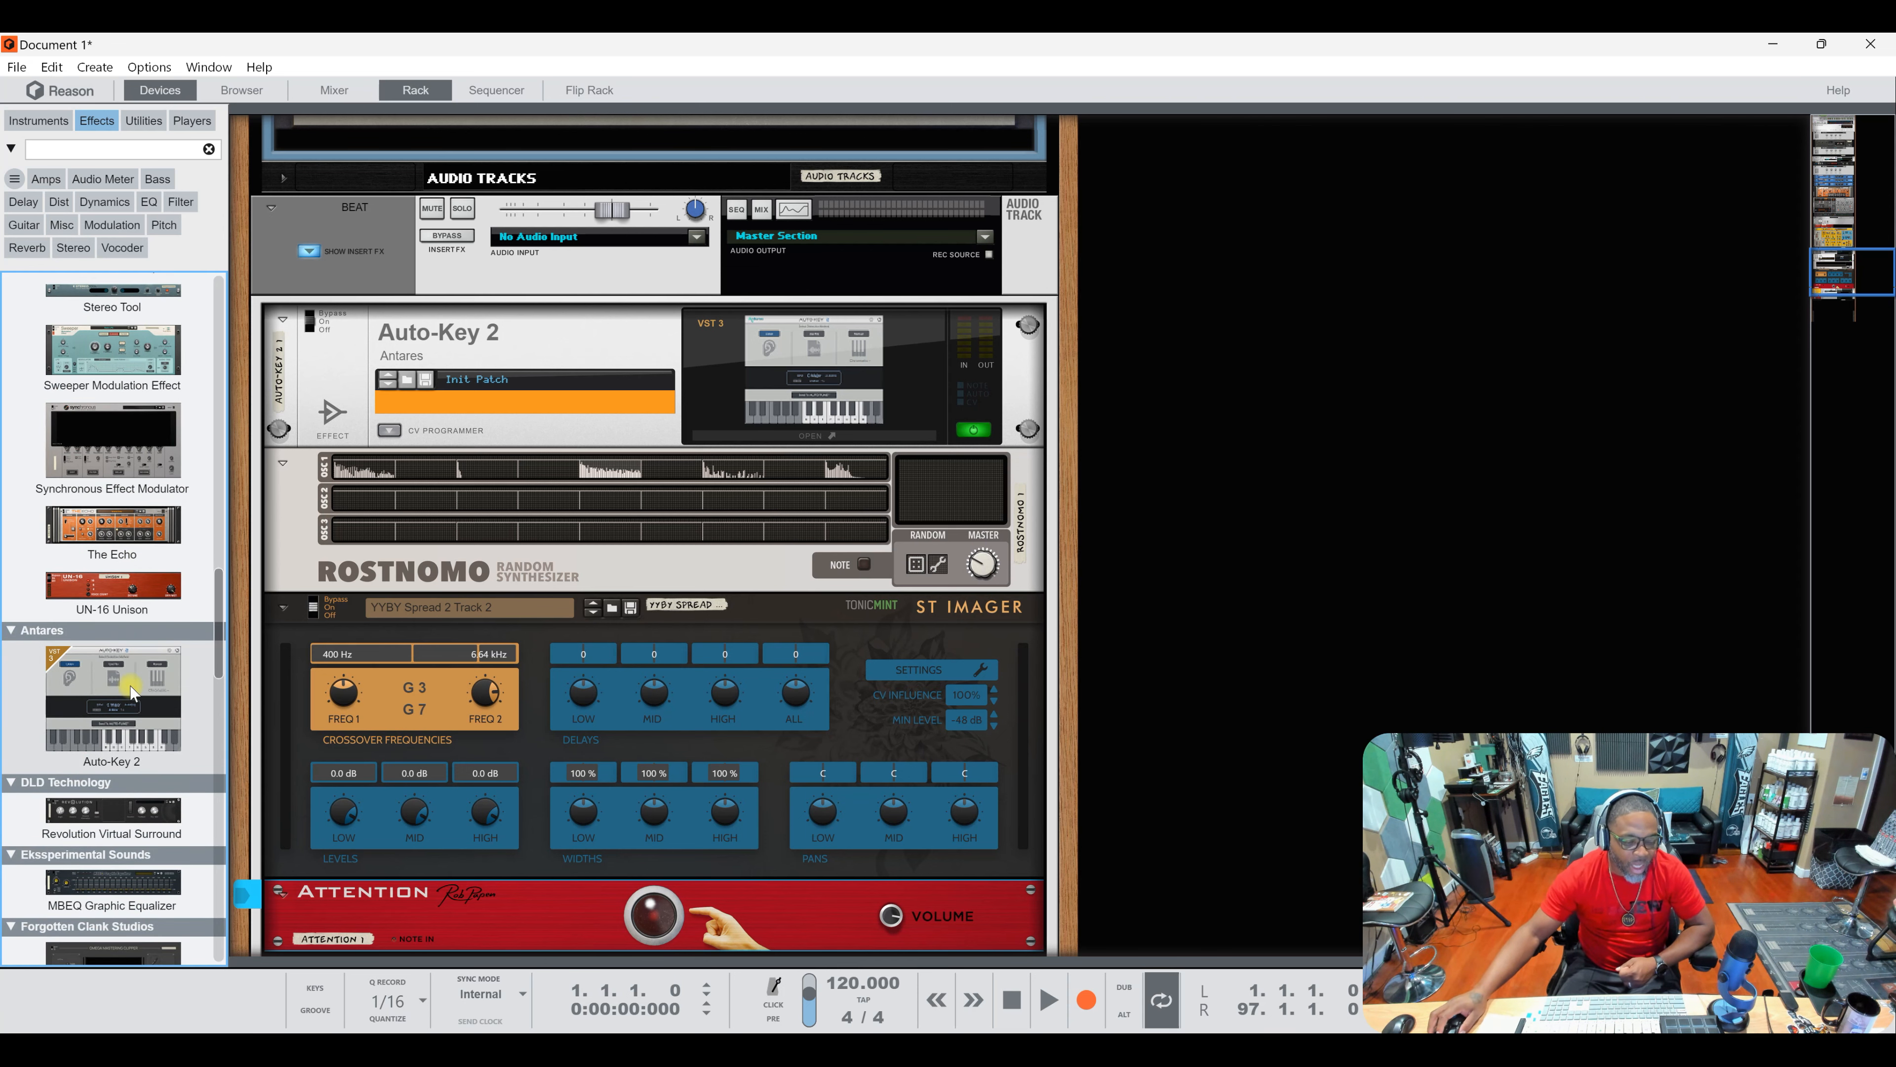
# Step: Add the Antares Auto-Key 2 effect below the Instruments device and place its opened plugin window beside the rack
pyautogui.scroll(-6, 436, 746)
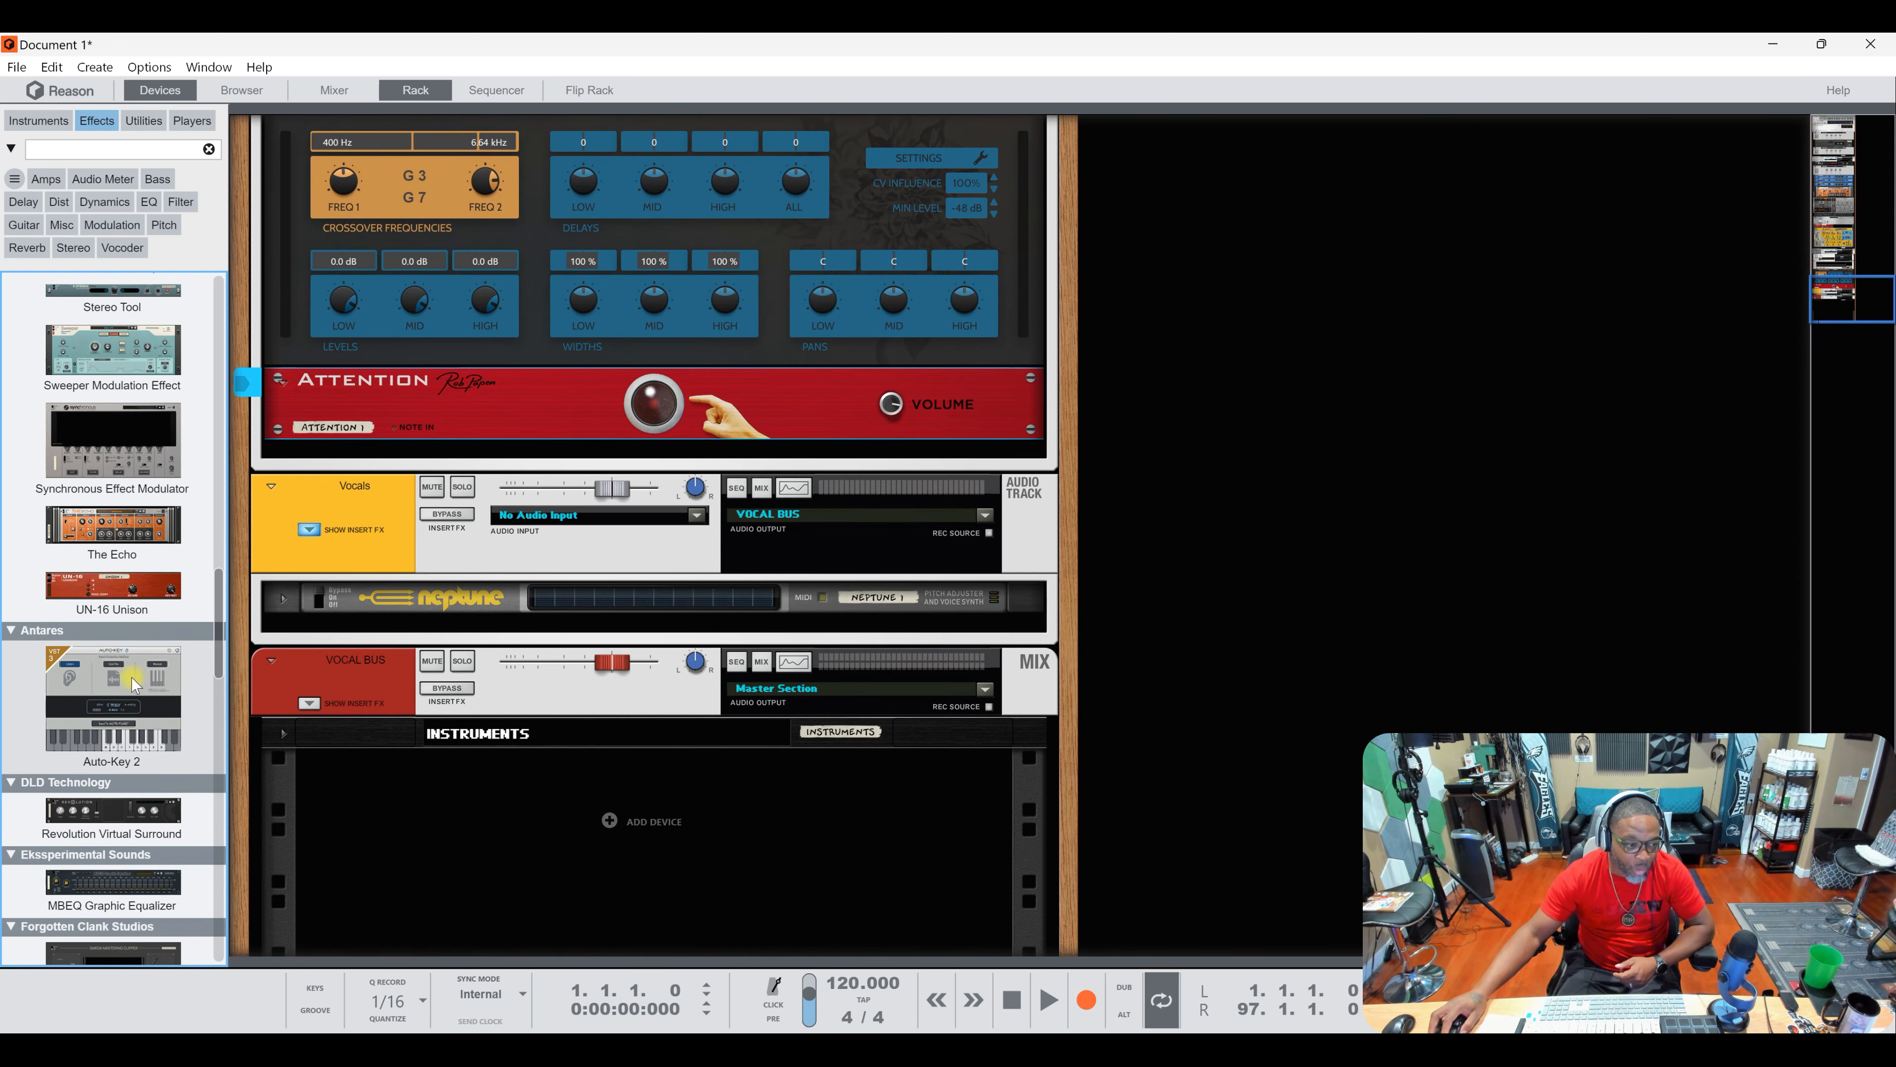
pyautogui.moveTo(93, 706); pyautogui.dragTo(496, 815)
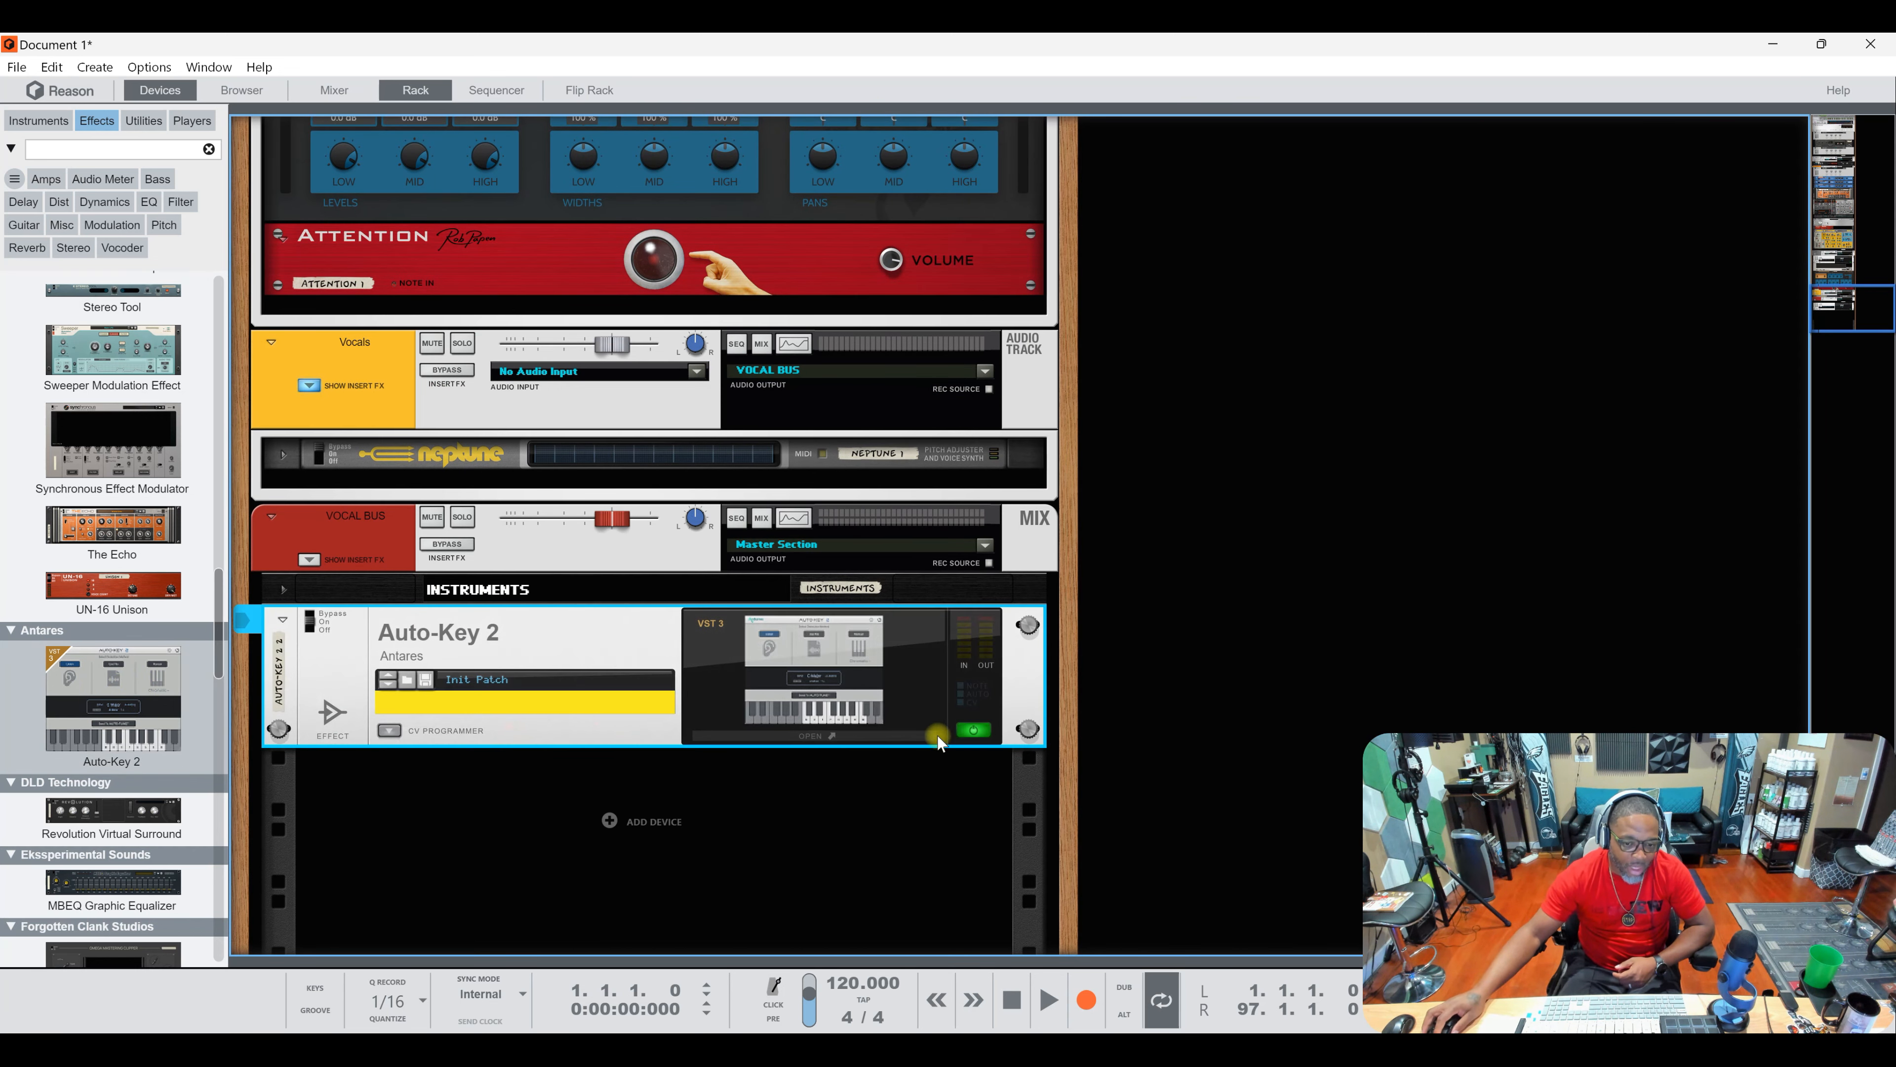
pyautogui.click(884, 738)
pyautogui.moveTo(348, 71); pyautogui.dragTo(1460, 156)
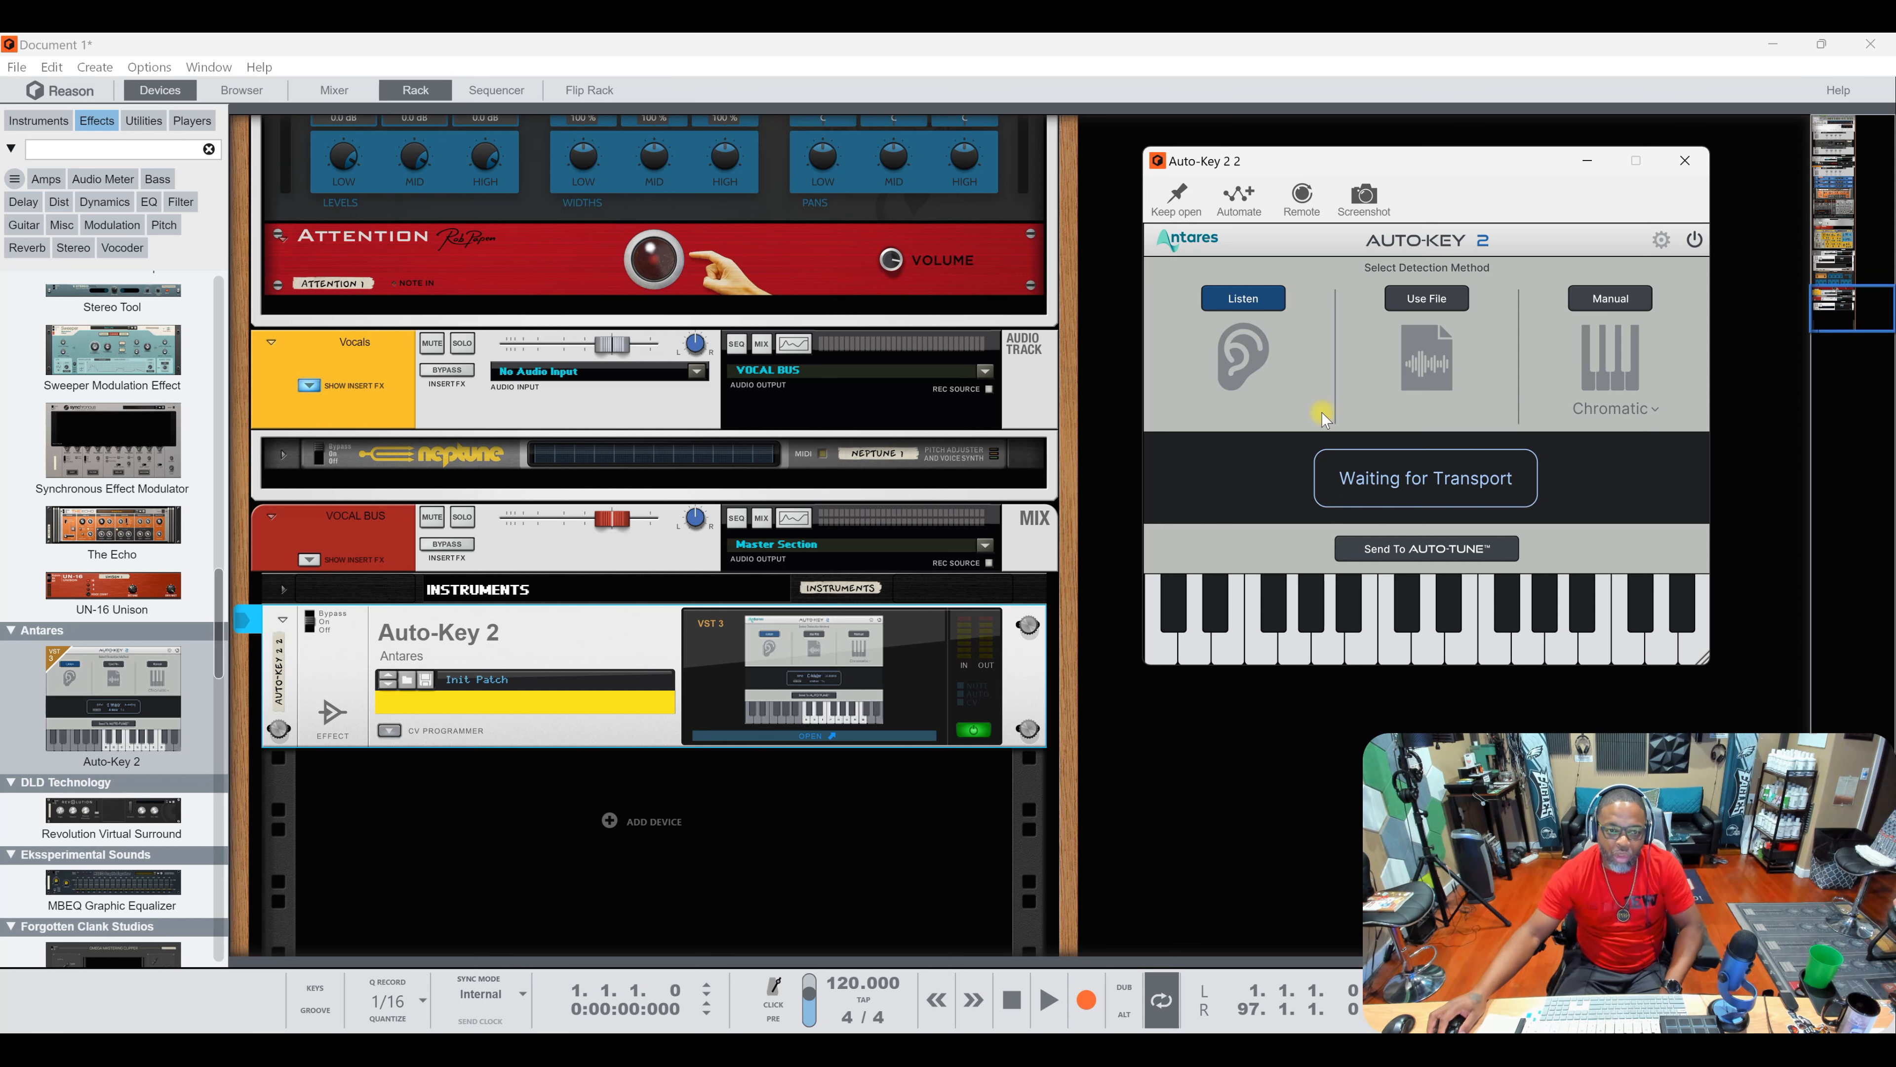
# Step: Close the Auto-Key 2 plugin window and delete that device from below the Instruments device
pyautogui.click(1686, 163)
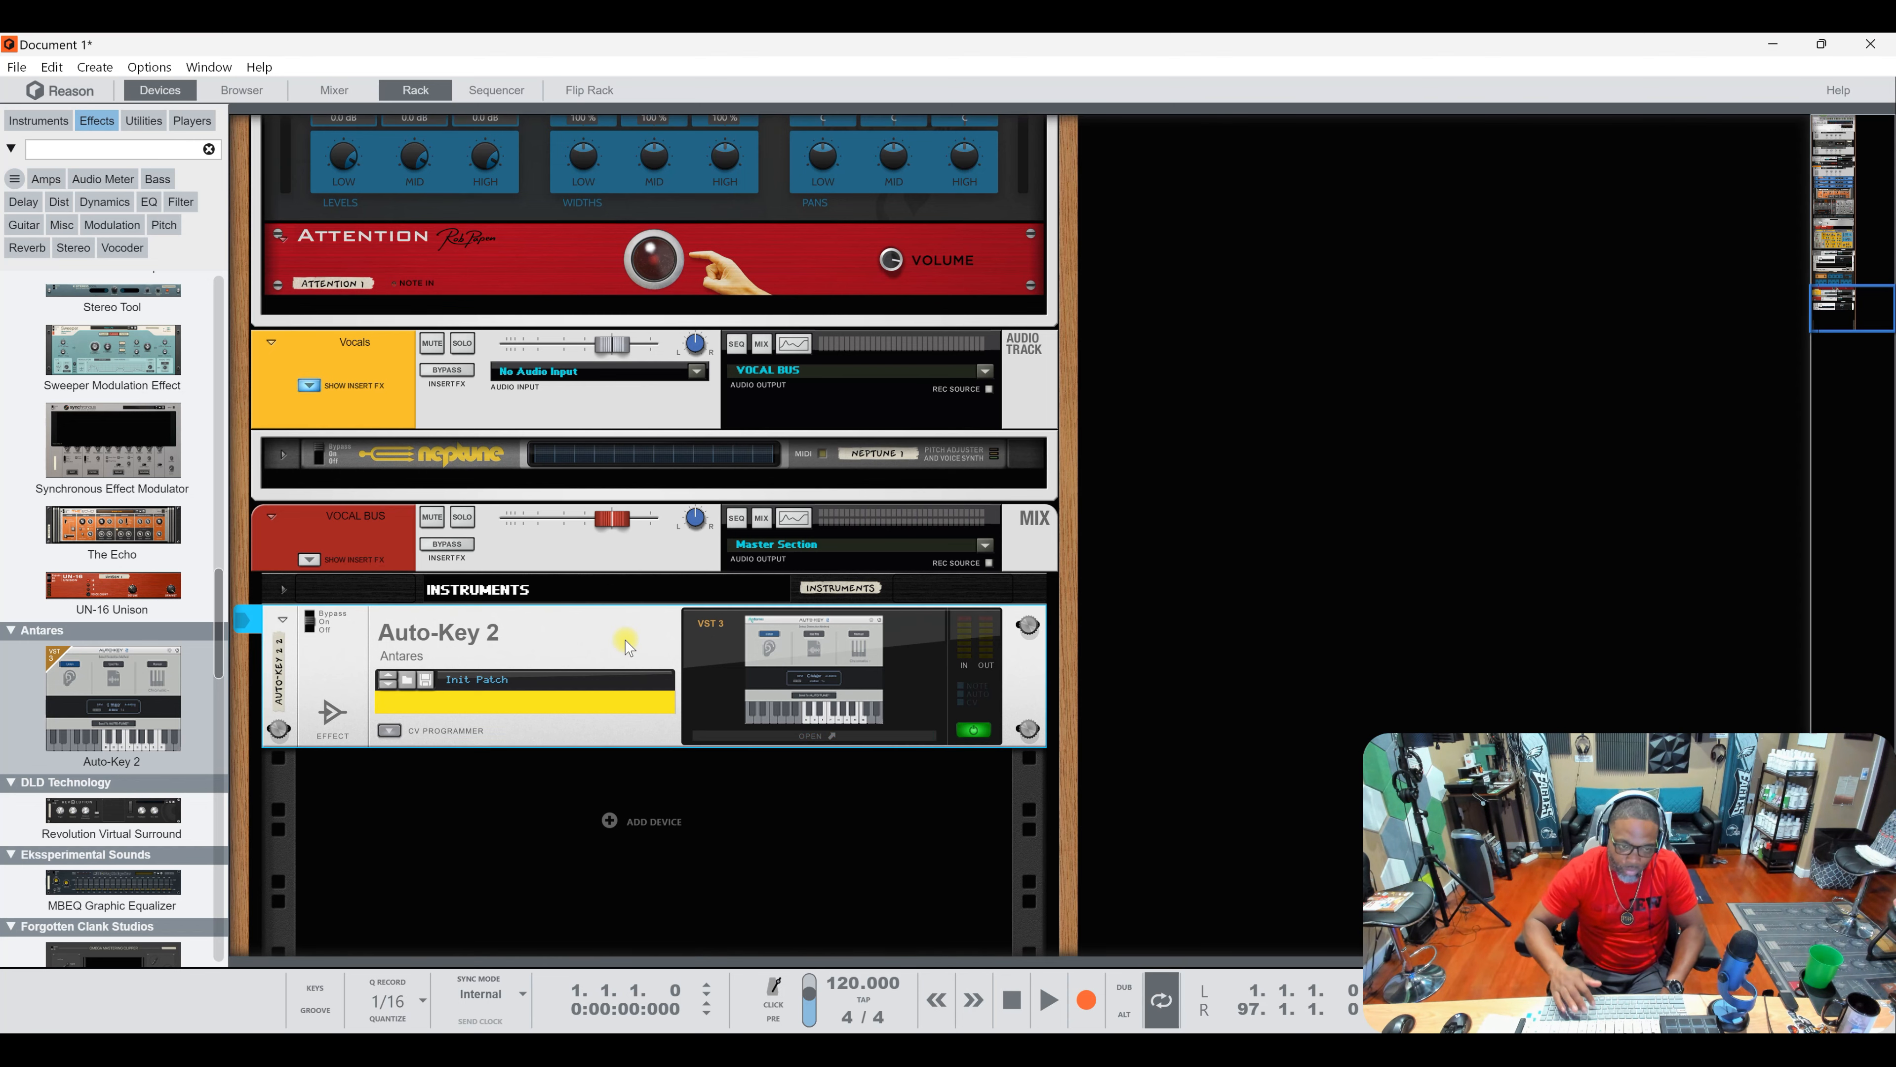
pyautogui.press('Delete')
# Step: Add Revolution Virtual Surround below the Instruments device and move the source point in its display closer to the center
pyautogui.scroll(-2, 117, 691)
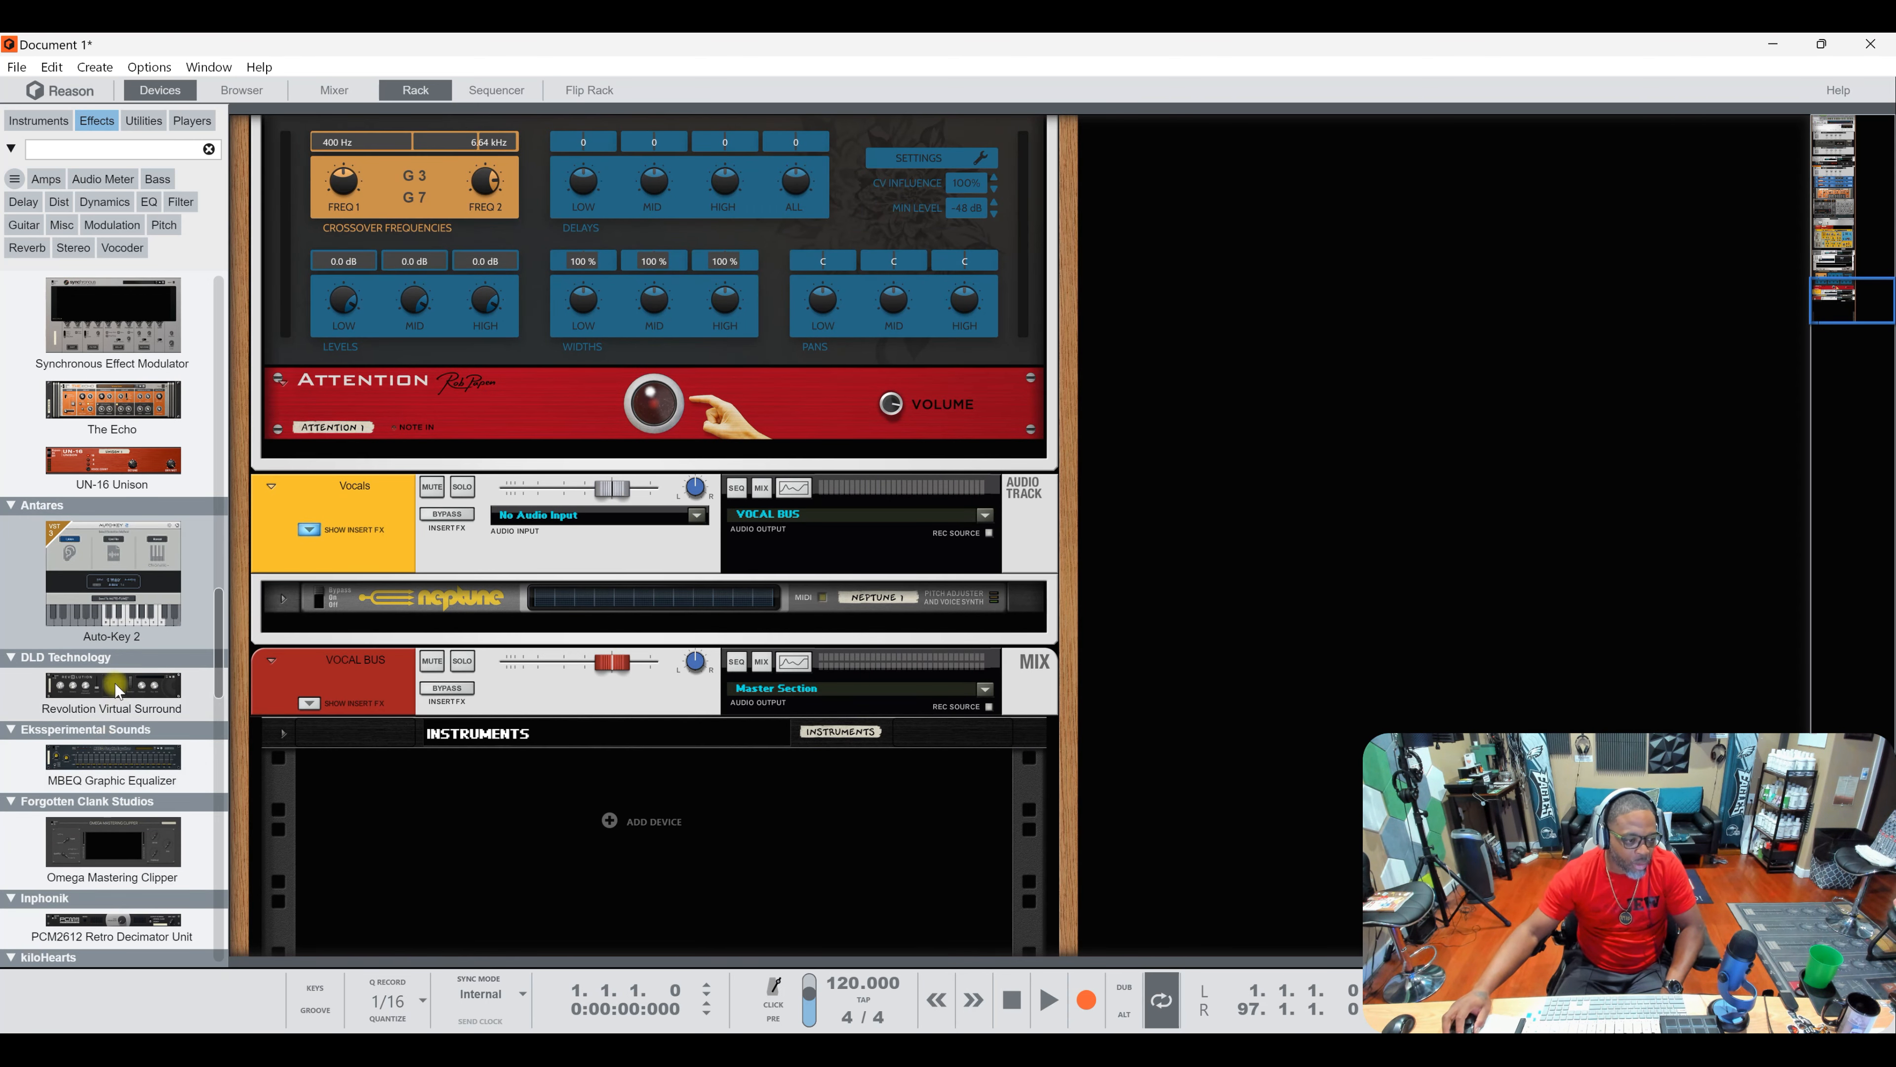
pyautogui.moveTo(123, 691); pyautogui.dragTo(473, 747)
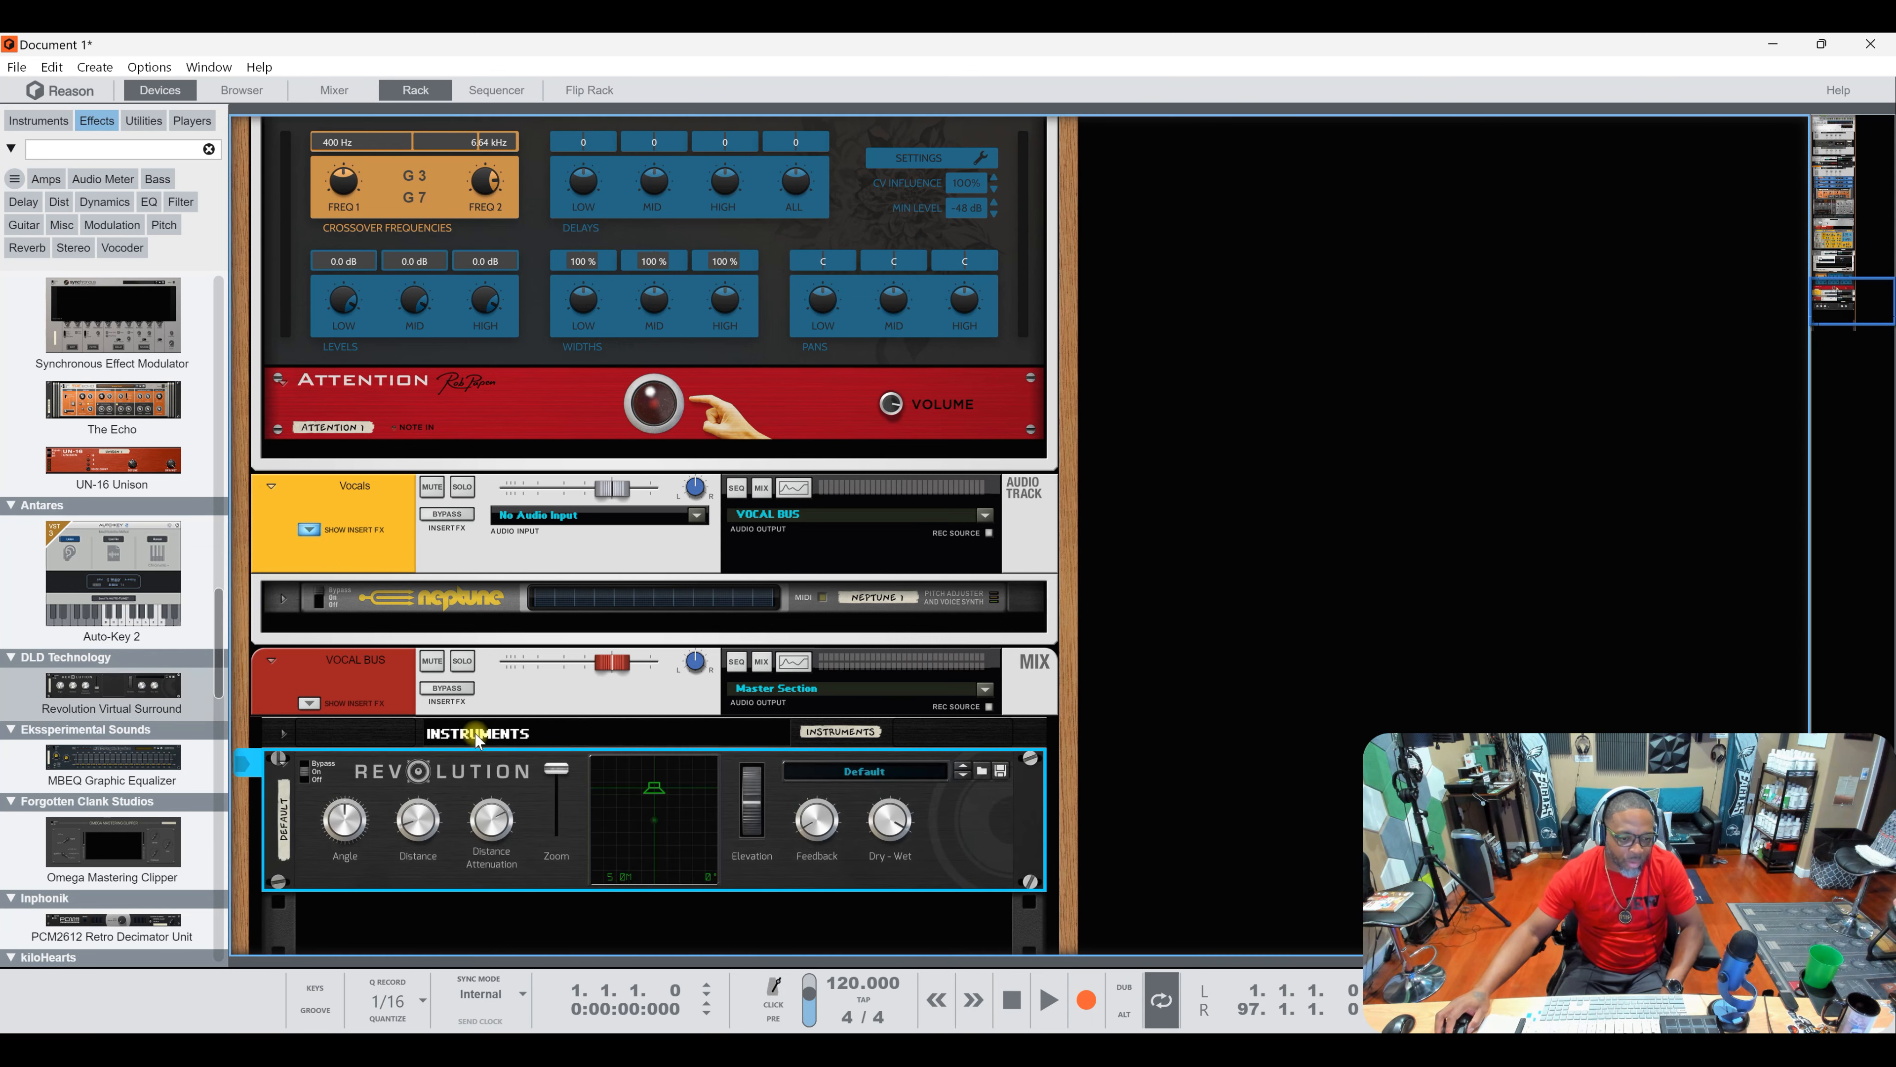
pyautogui.moveTo(634, 769)
pyautogui.mouseDown()
pyautogui.moveTo(731, 849)
pyautogui.moveTo(623, 799)
pyautogui.moveTo(655, 817)
pyautogui.mouseUp()
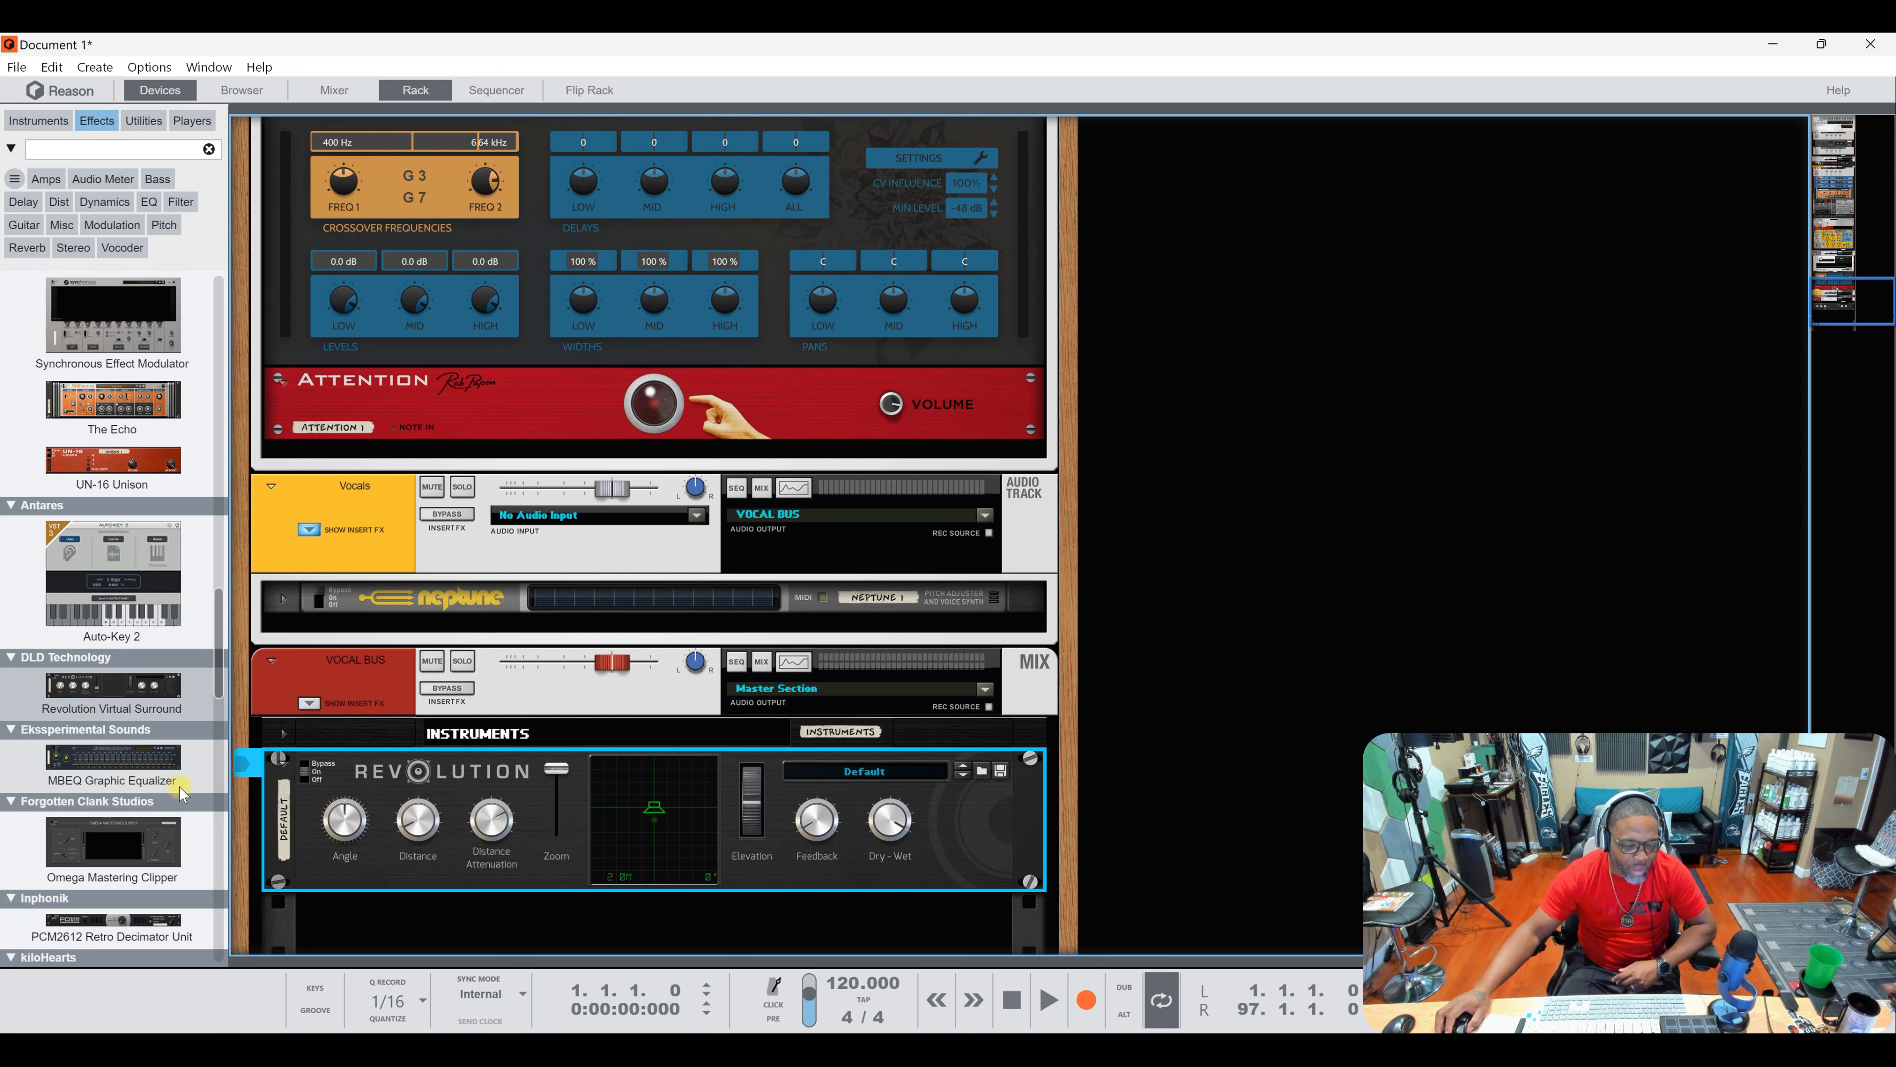
# Step: Add the Omega Mastering Clipper directly below the Revolution Virtual Surround device
pyautogui.scroll(-3, 345, 777)
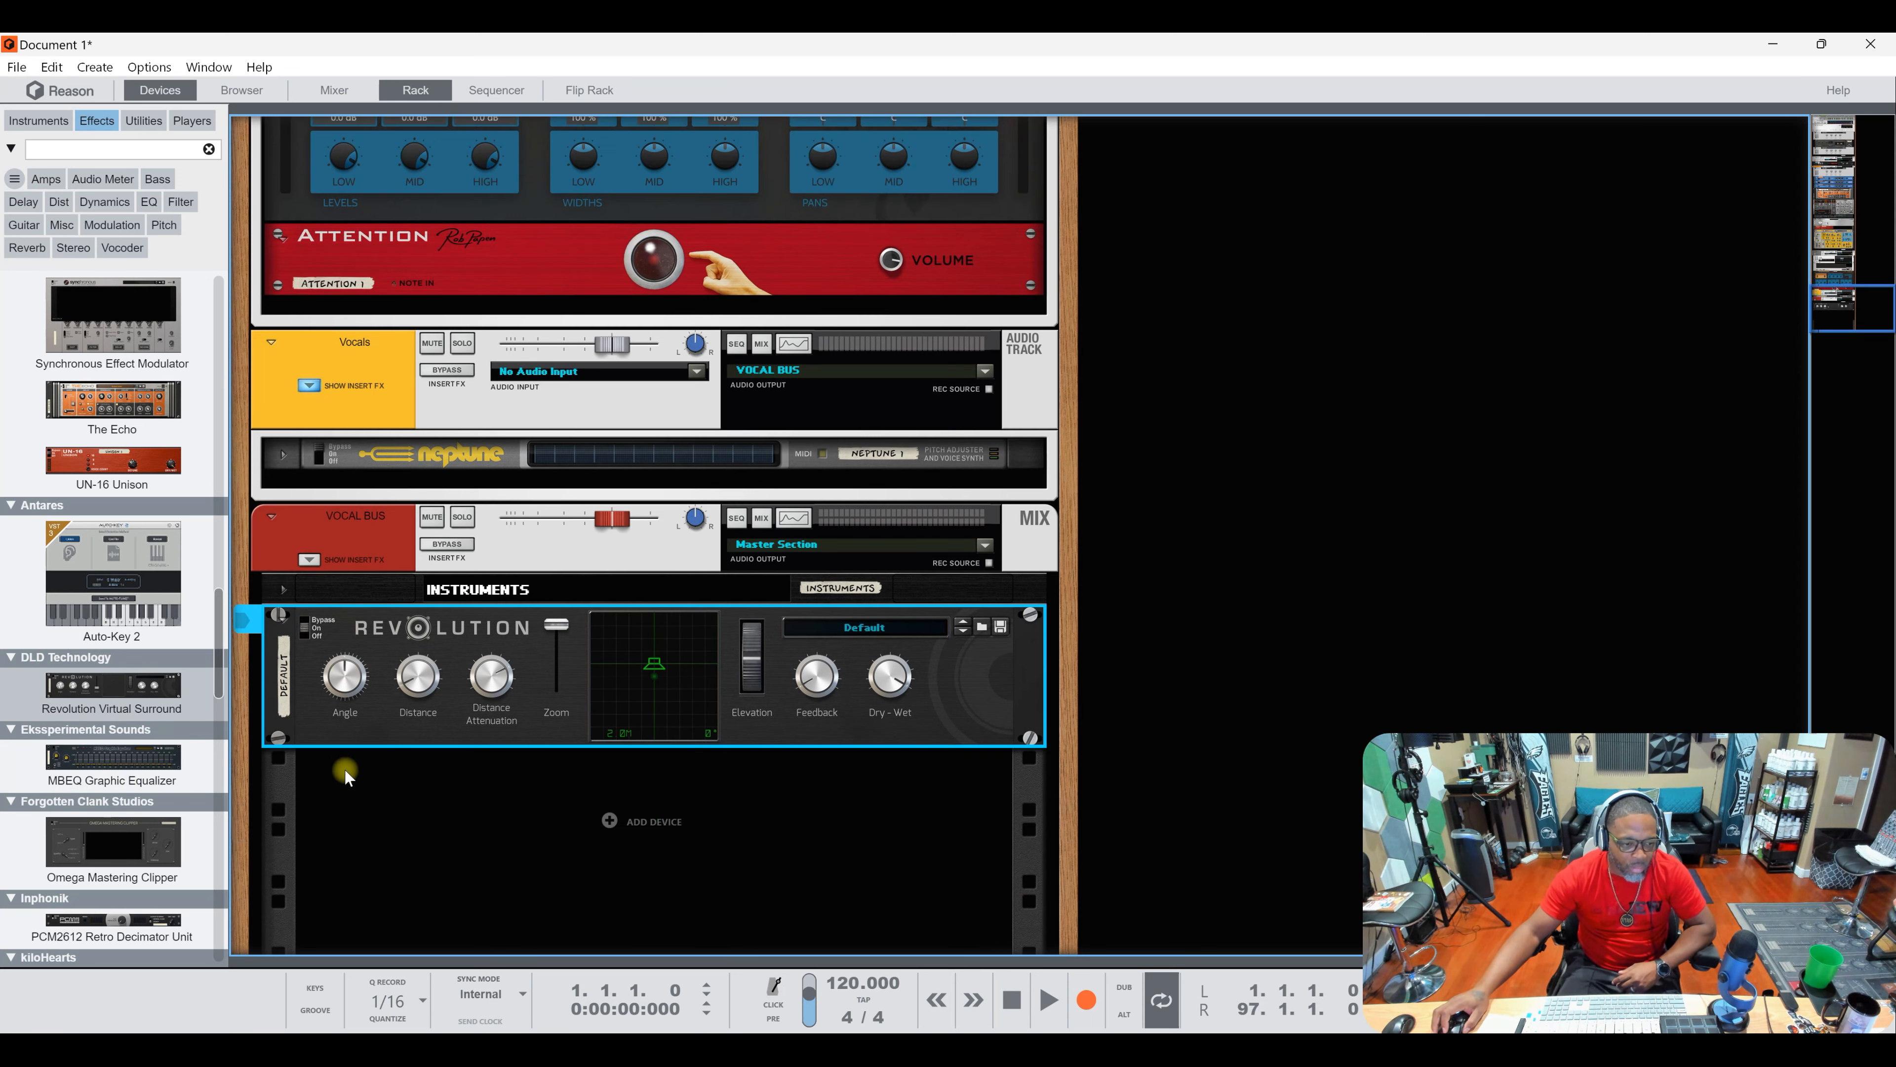
pyautogui.scroll(-4, 112, 735)
pyautogui.moveTo(97, 702); pyautogui.dragTo(452, 777)
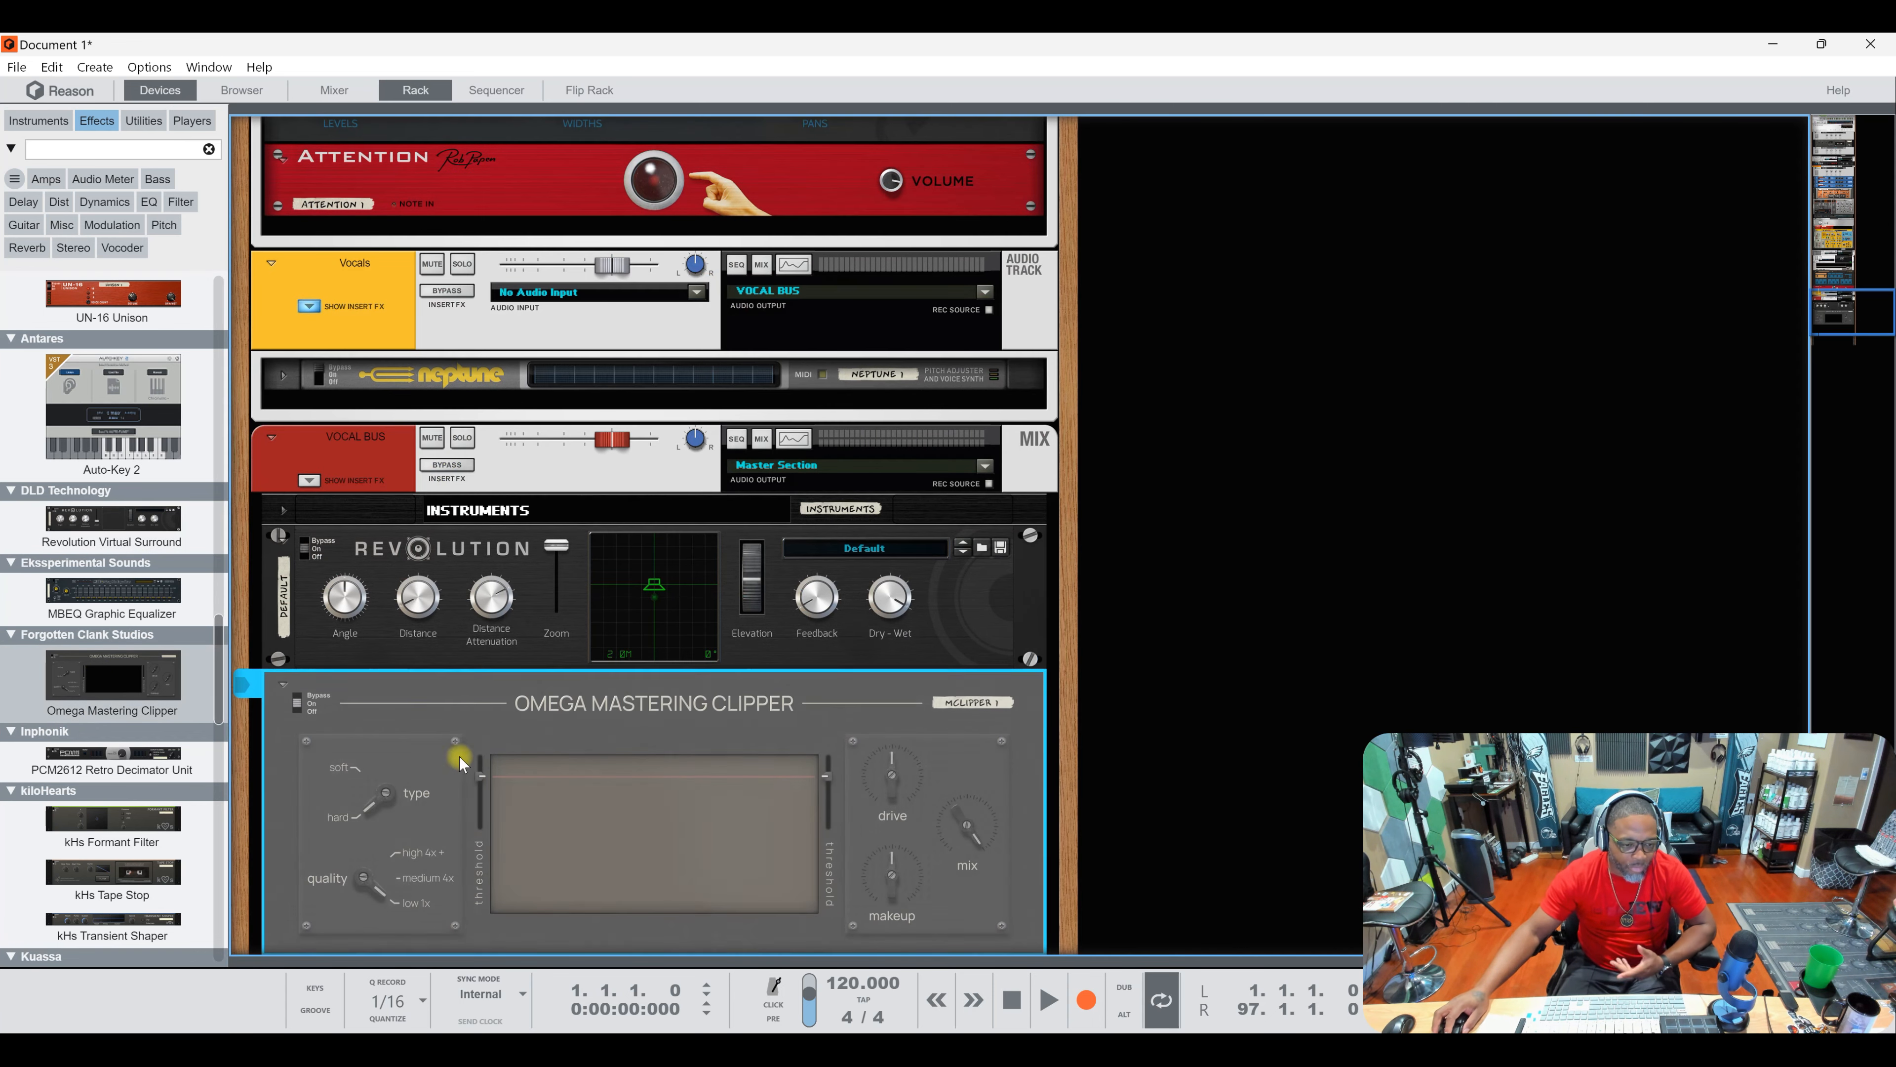
# Step: Delete the Omega Mastering Clipper and the Revolution Virtual Surround from the rack
pyautogui.press('Delete')
pyautogui.press('Return')
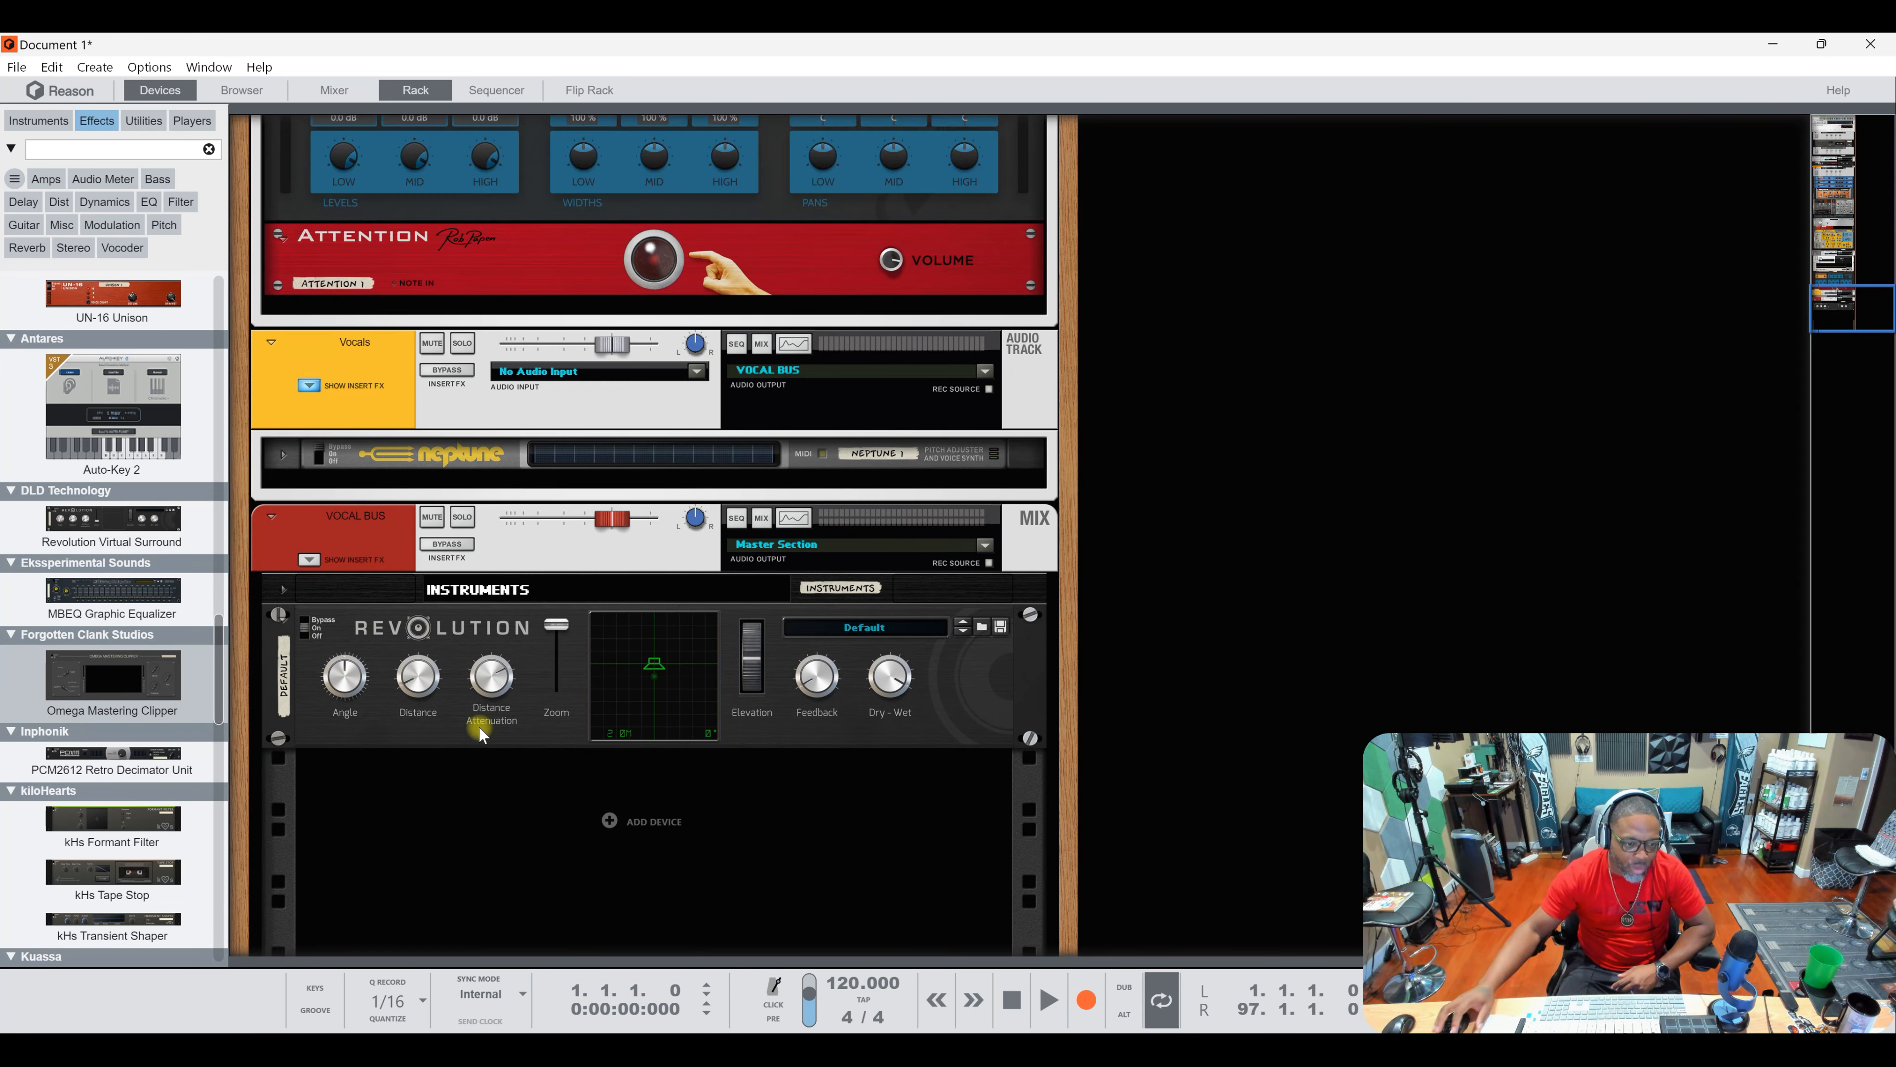
pyautogui.click(512, 649)
pyautogui.press('Delete')
pyautogui.press('Return')
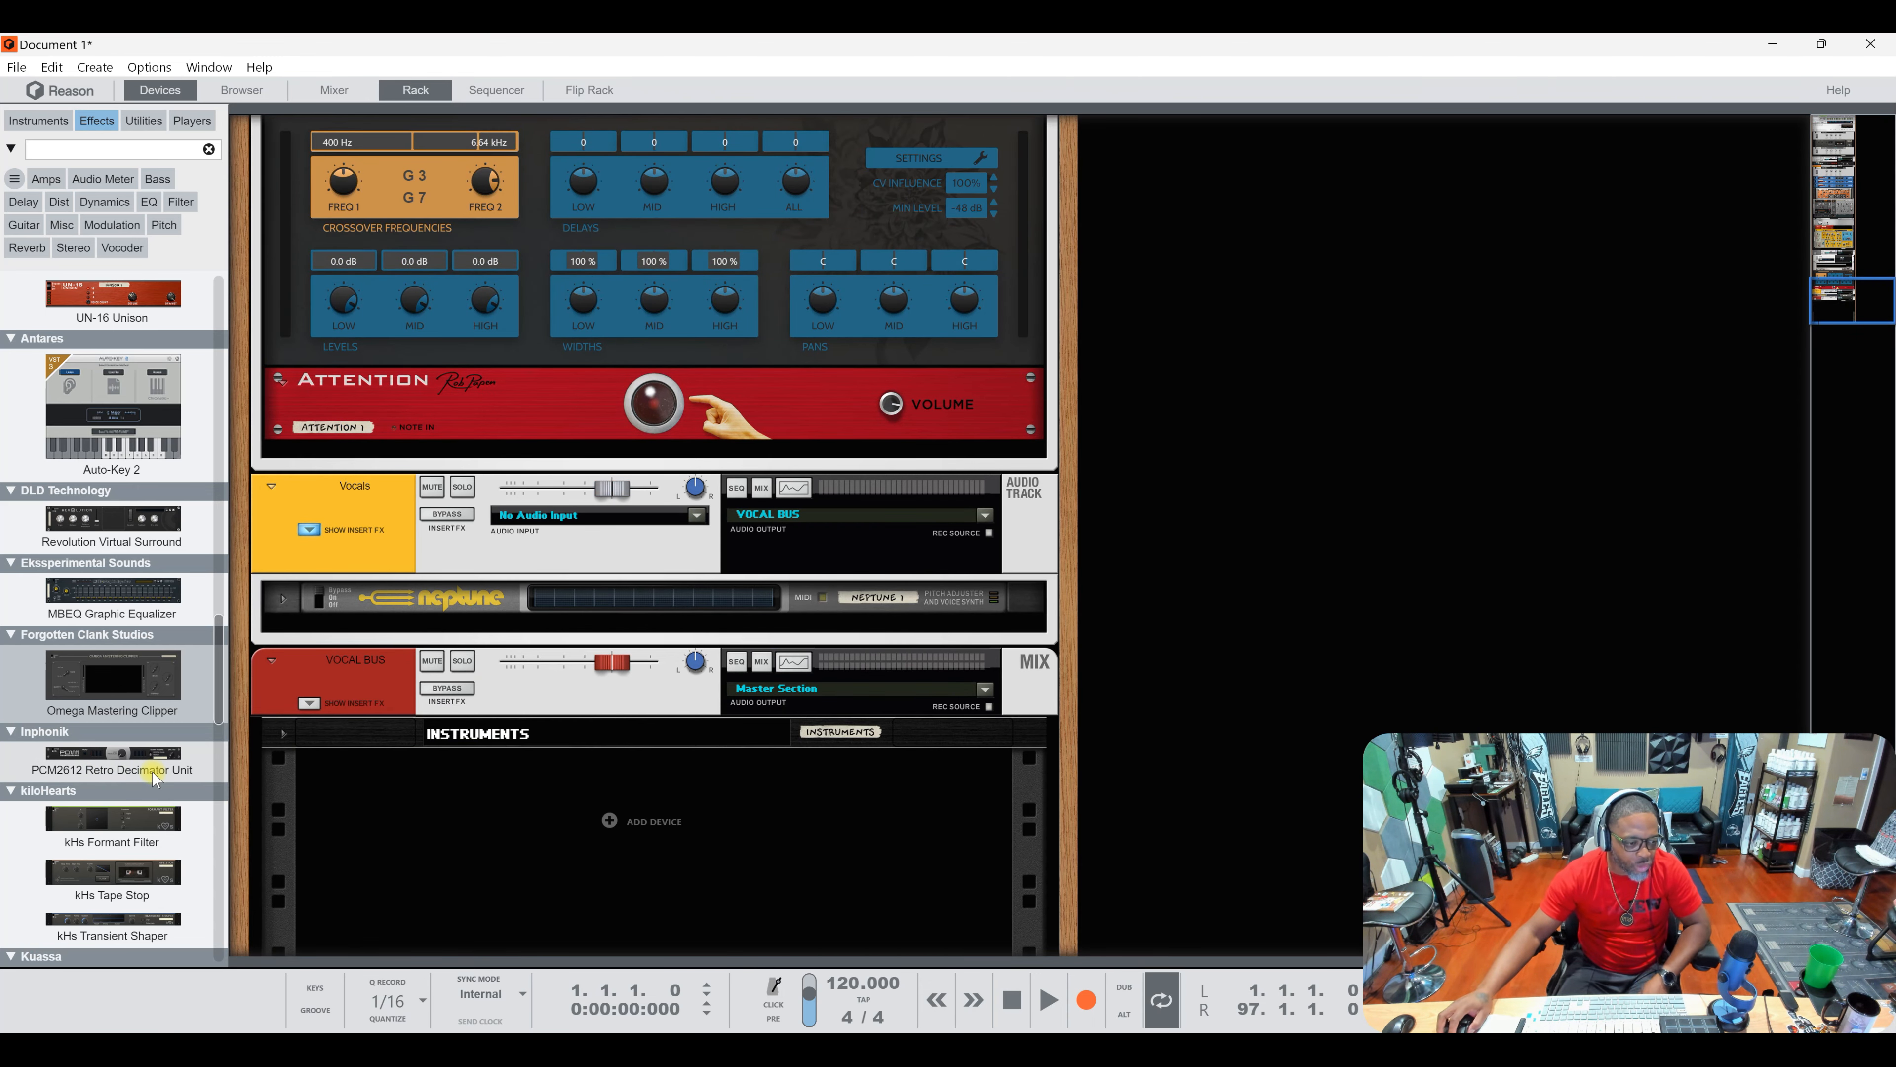
# Step: Add the Inphonik PCM2612 Retro Decimator Unit directly below the Instruments device
pyautogui.moveTo(155, 776); pyautogui.dragTo(587, 833)
pyautogui.click(155, 816)
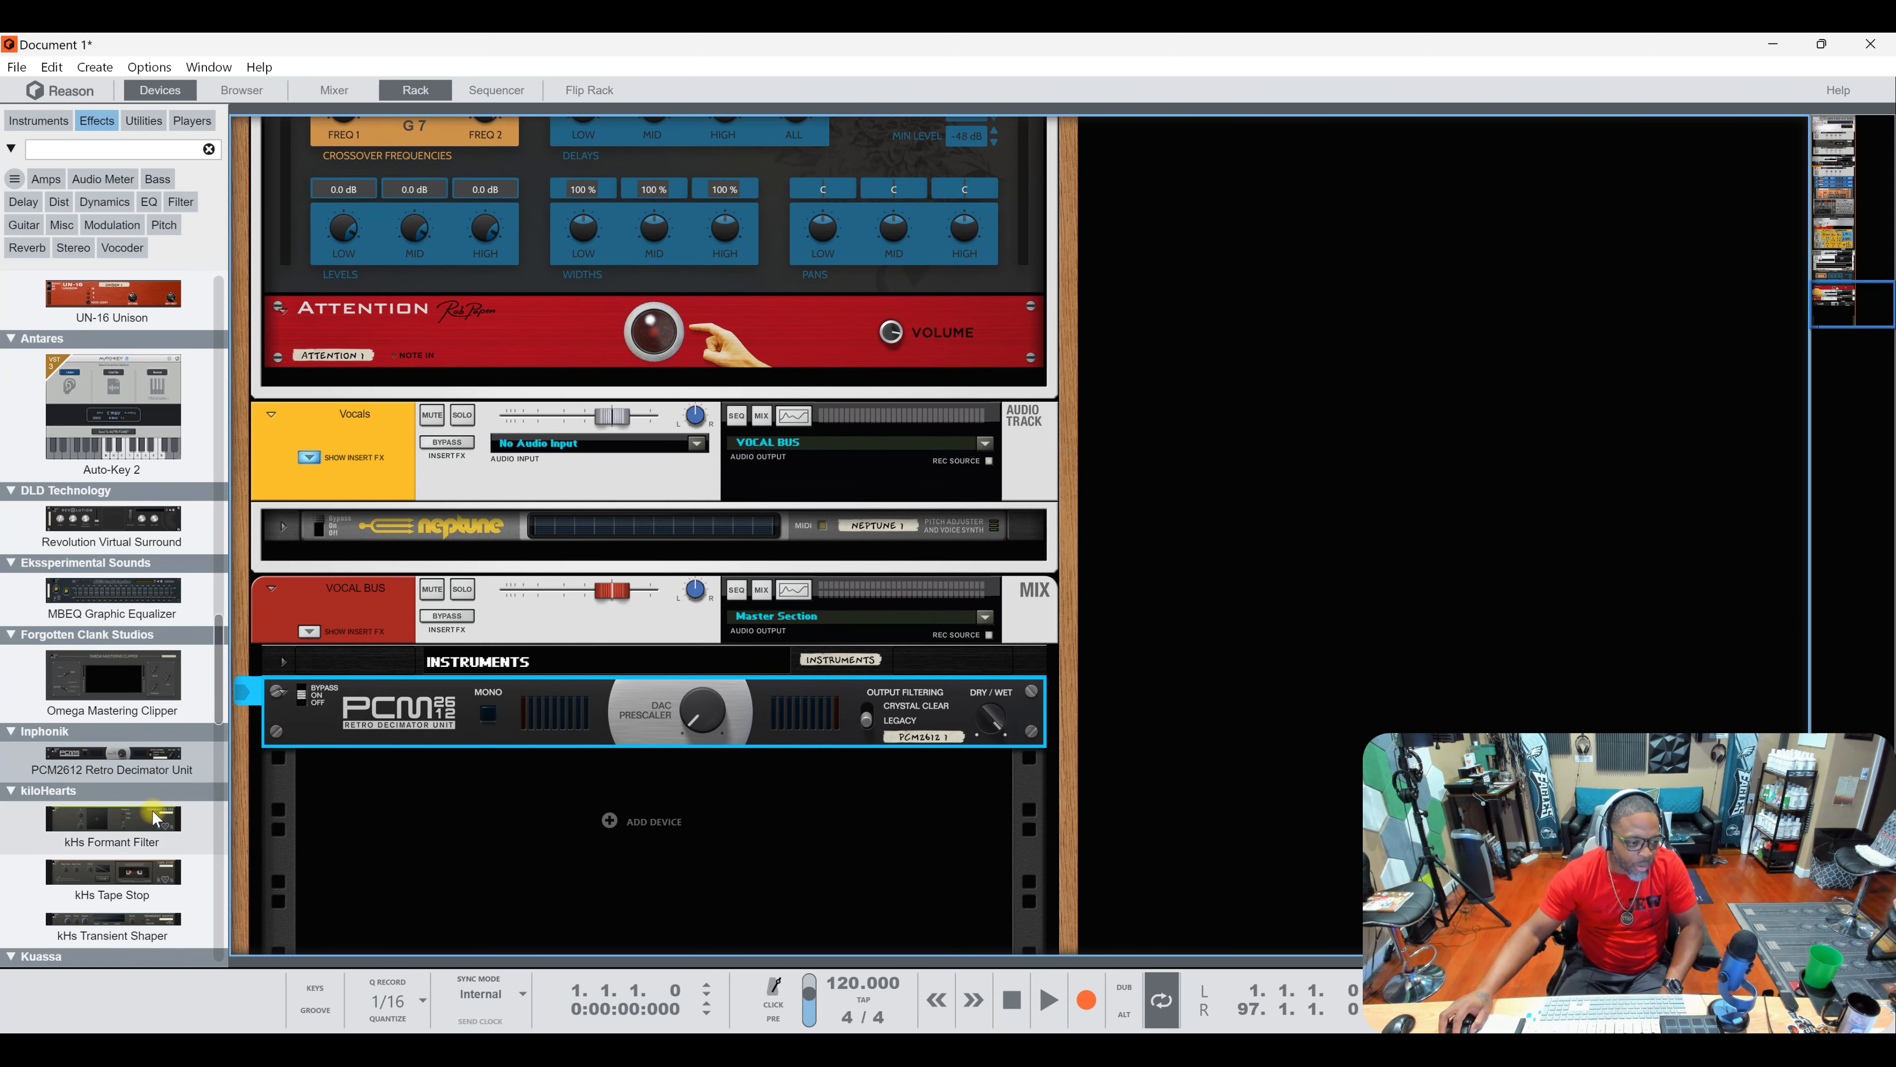
# Step: Add the kHs Formant Filter below the PCM2612 to show its controls, and delete it again
pyautogui.moveTo(150, 820); pyautogui.dragTo(597, 789)
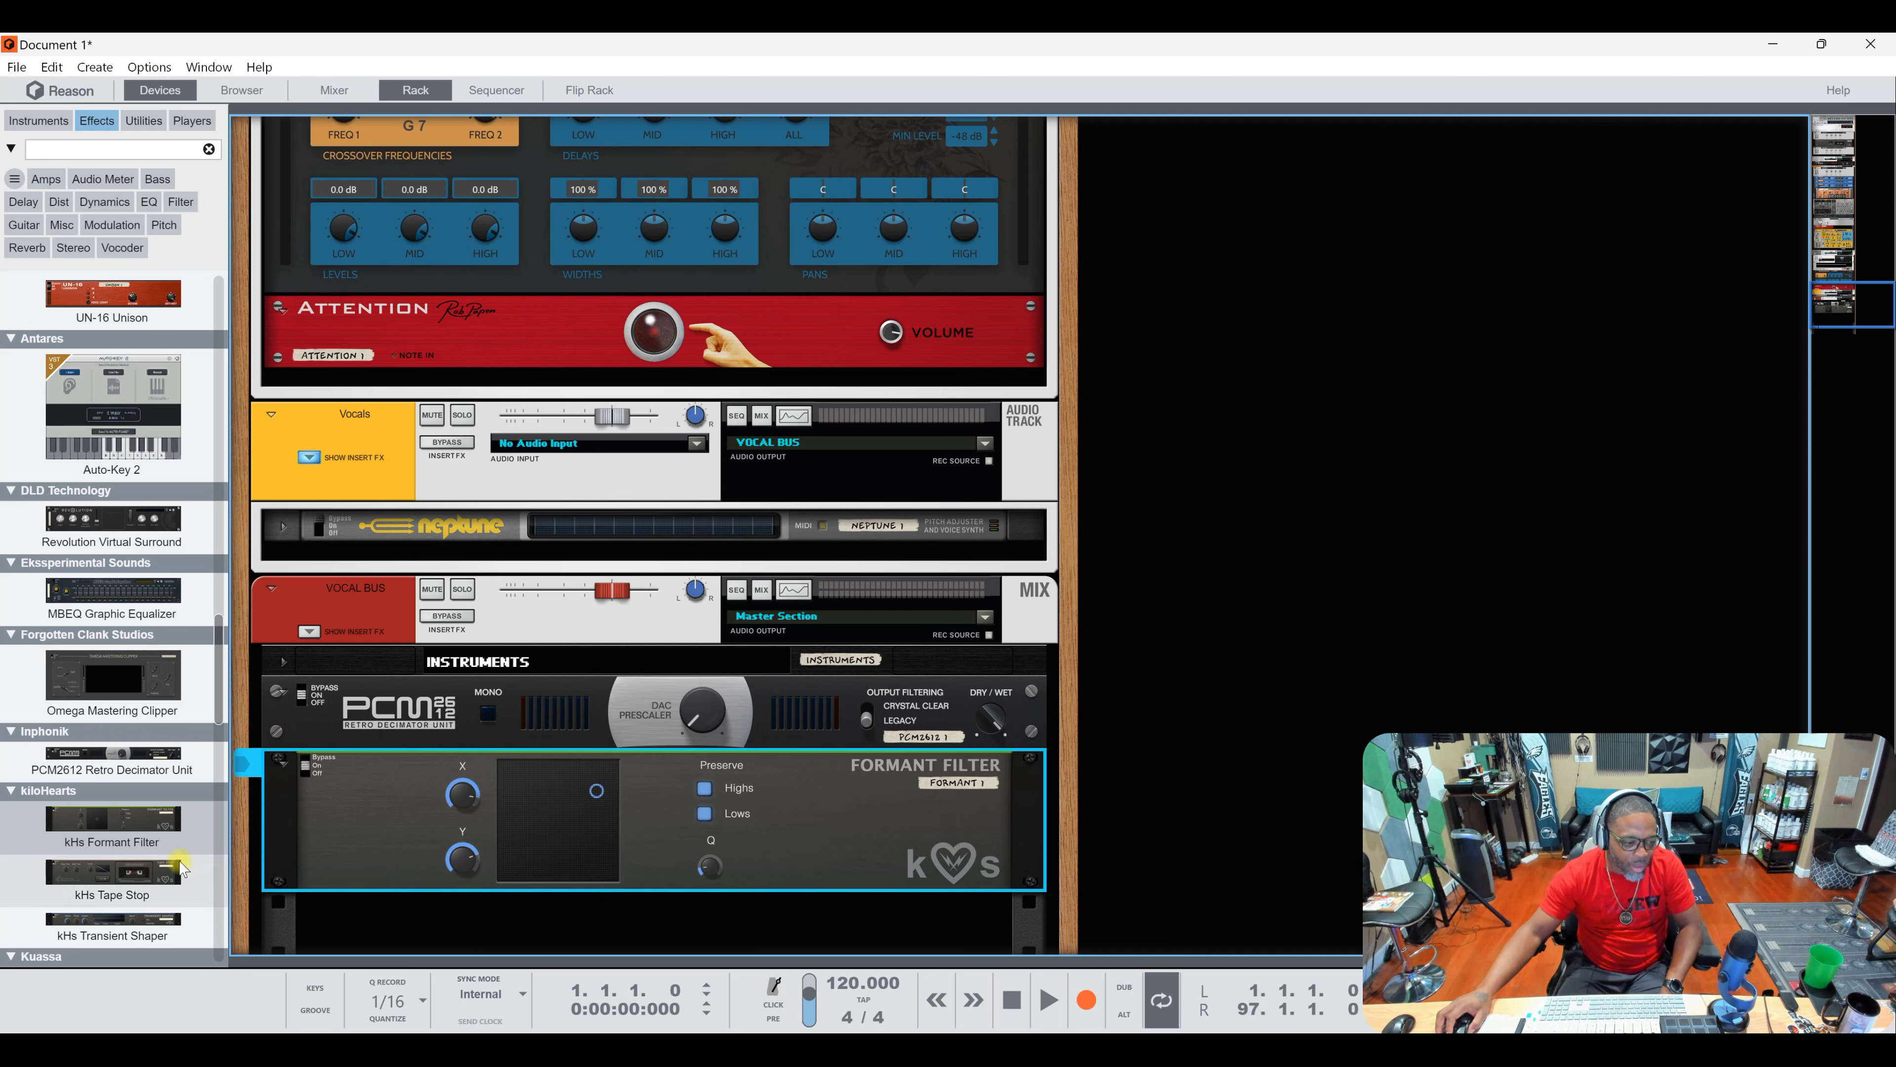
pyautogui.scroll(-3, 115, 776)
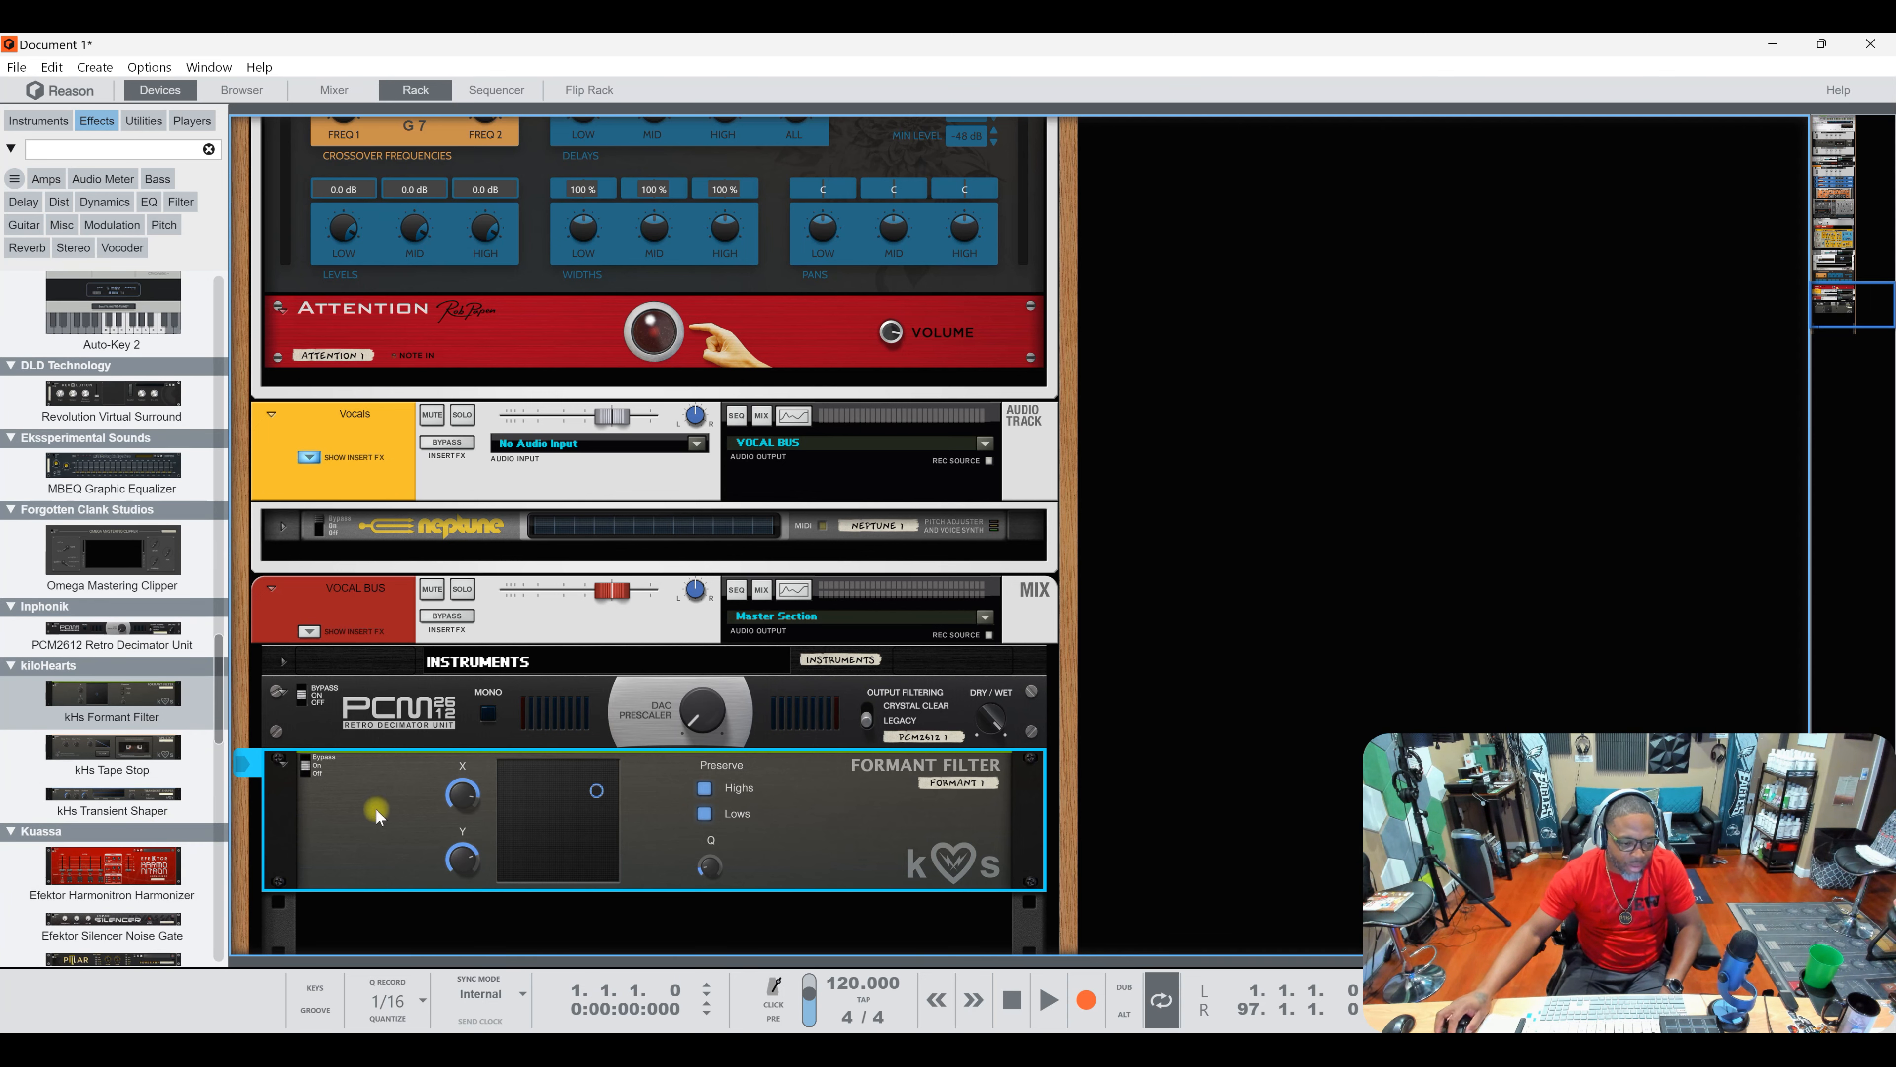
pyautogui.press('Delete')
pyautogui.press('Return')
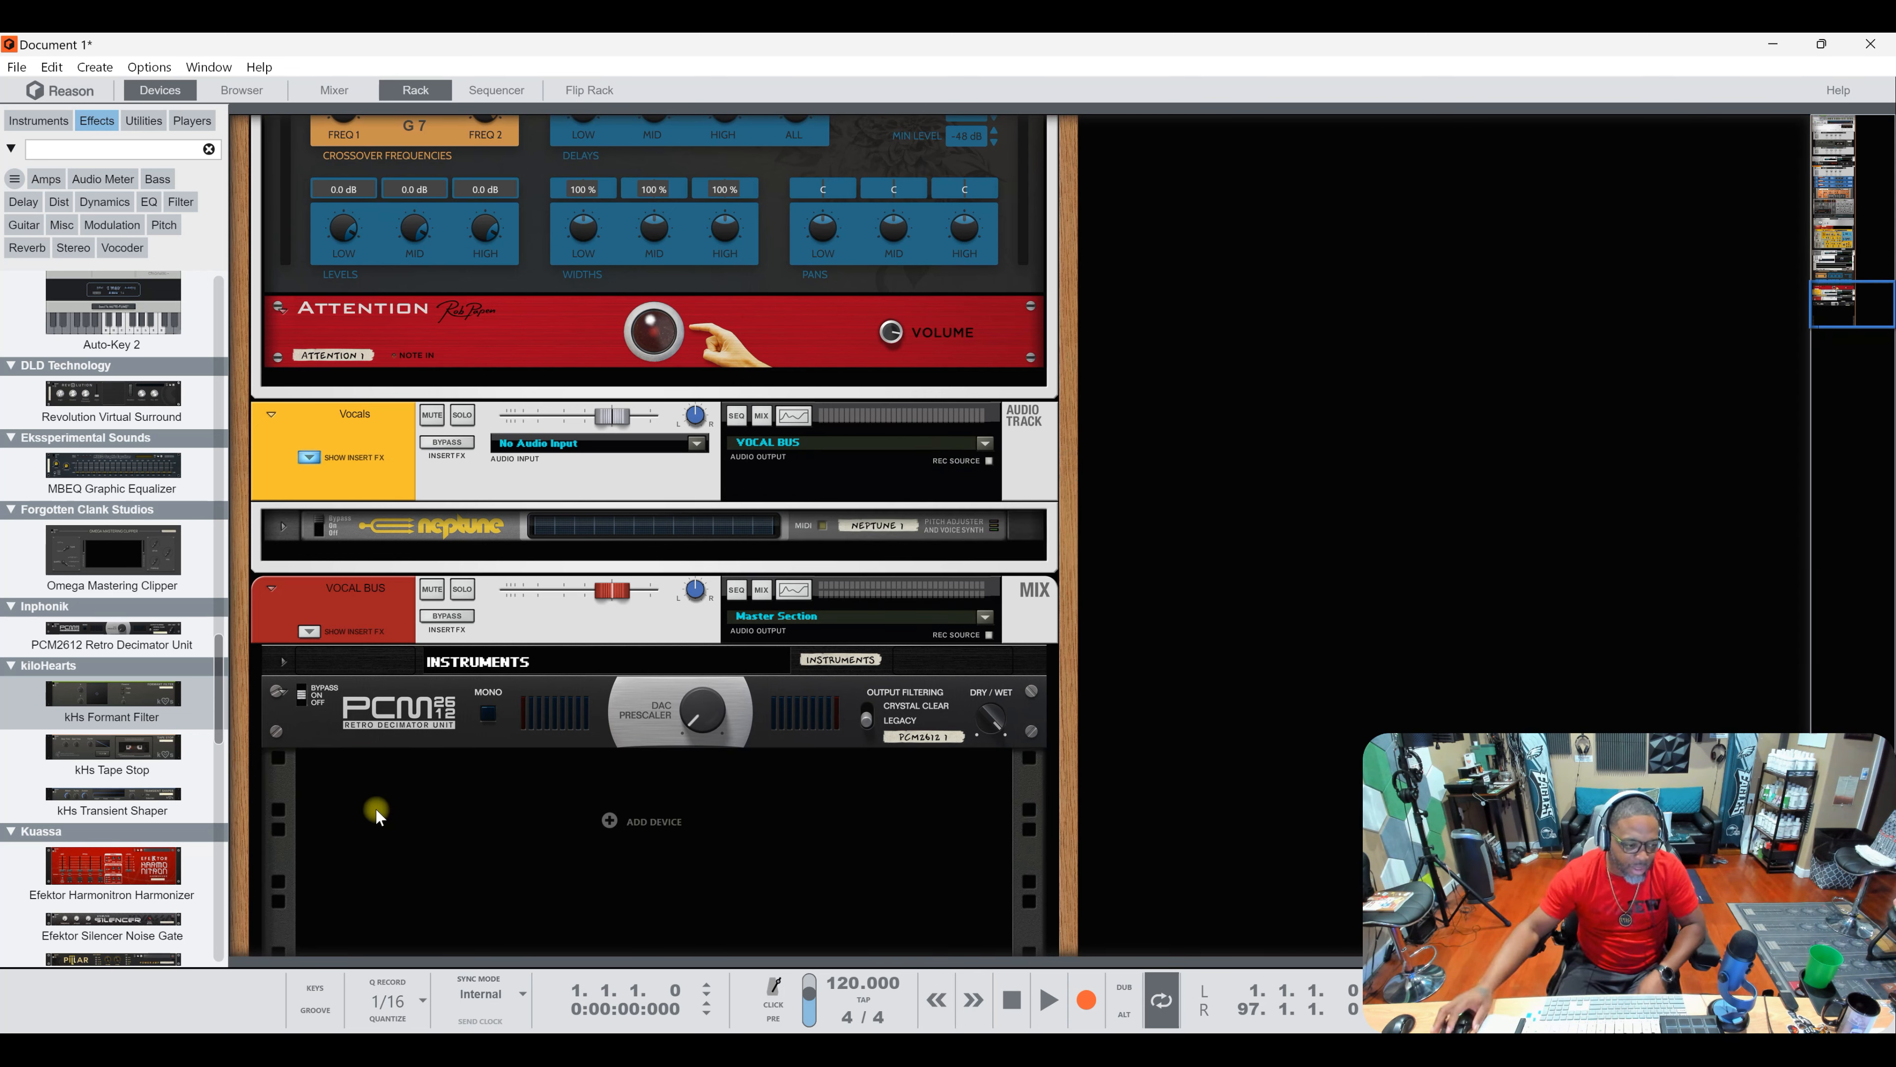
# Step: Show kHs Tape Stop and kHs Transient Shaper one after the other below the PCM2612, deleting each after viewing
pyautogui.moveTo(112, 747); pyautogui.dragTo(509, 812)
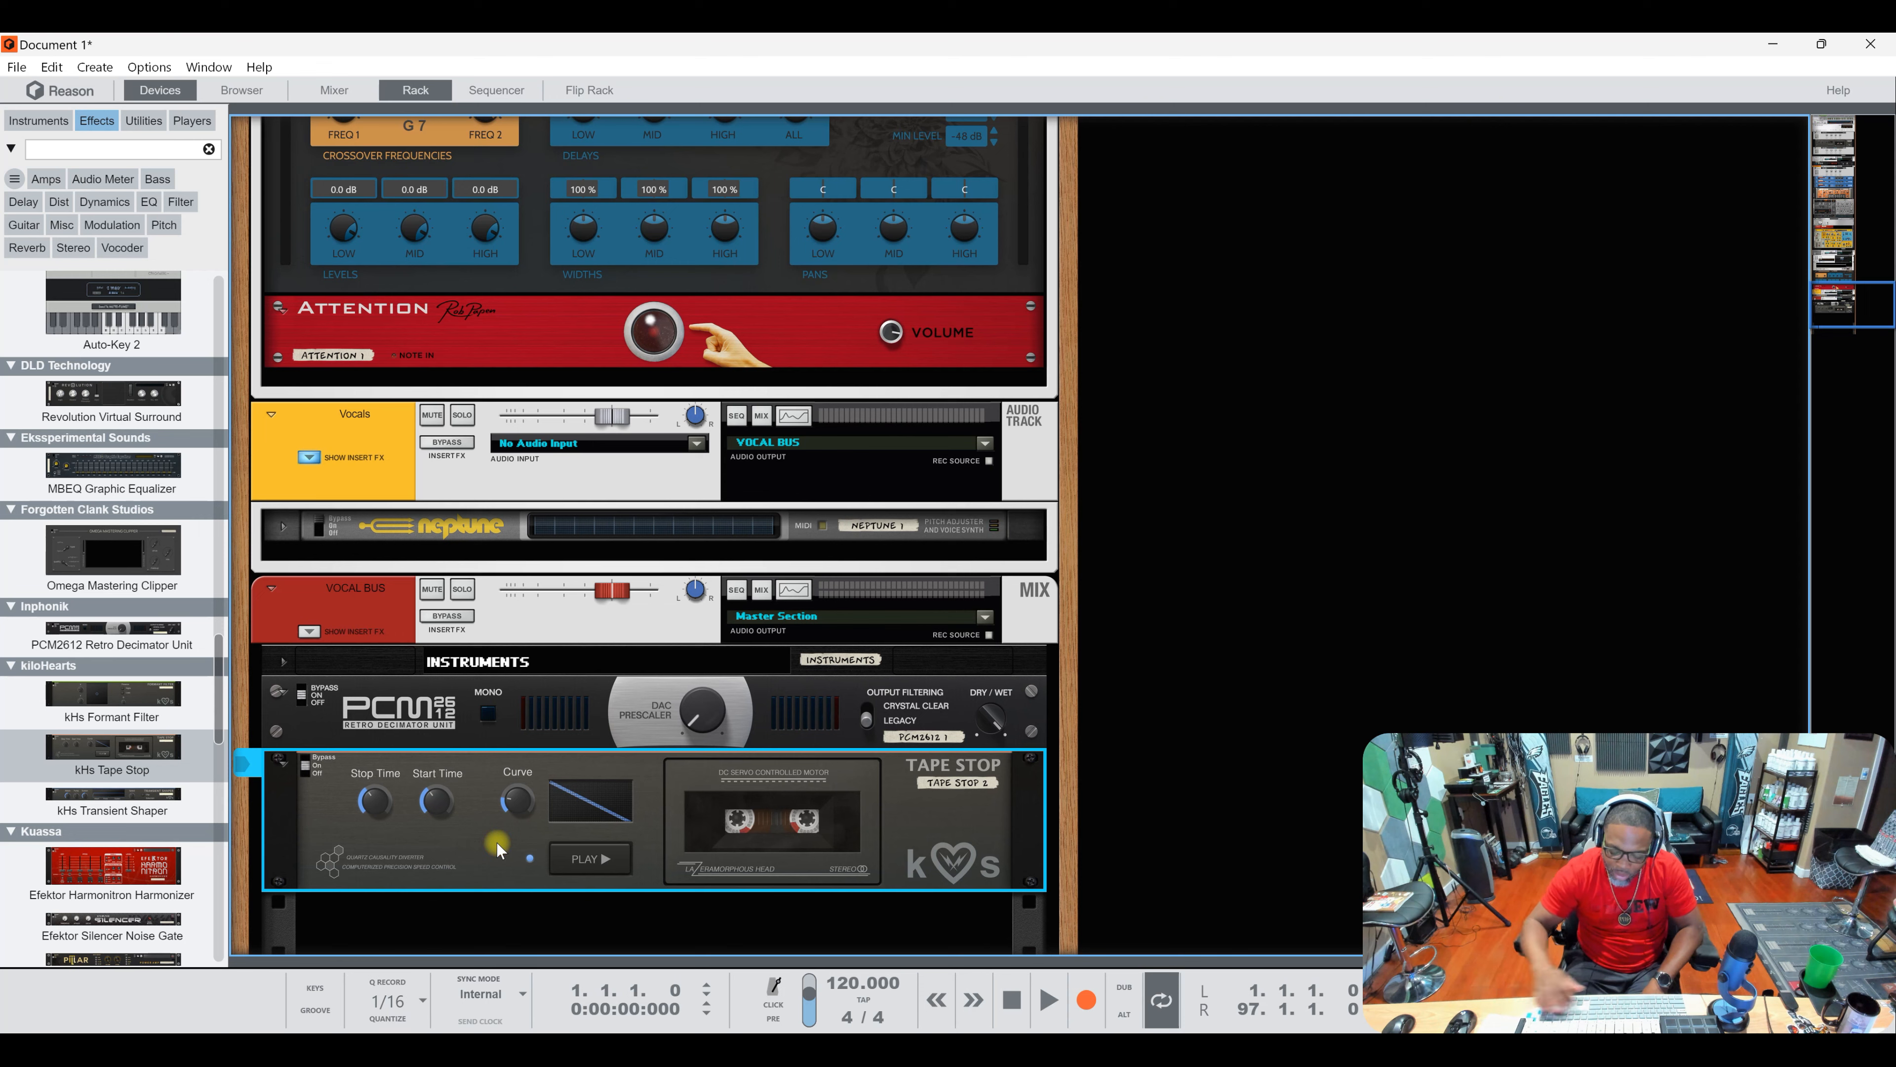
pyautogui.press('Delete')
pyautogui.moveTo(227, 801); pyautogui.dragTo(520, 785)
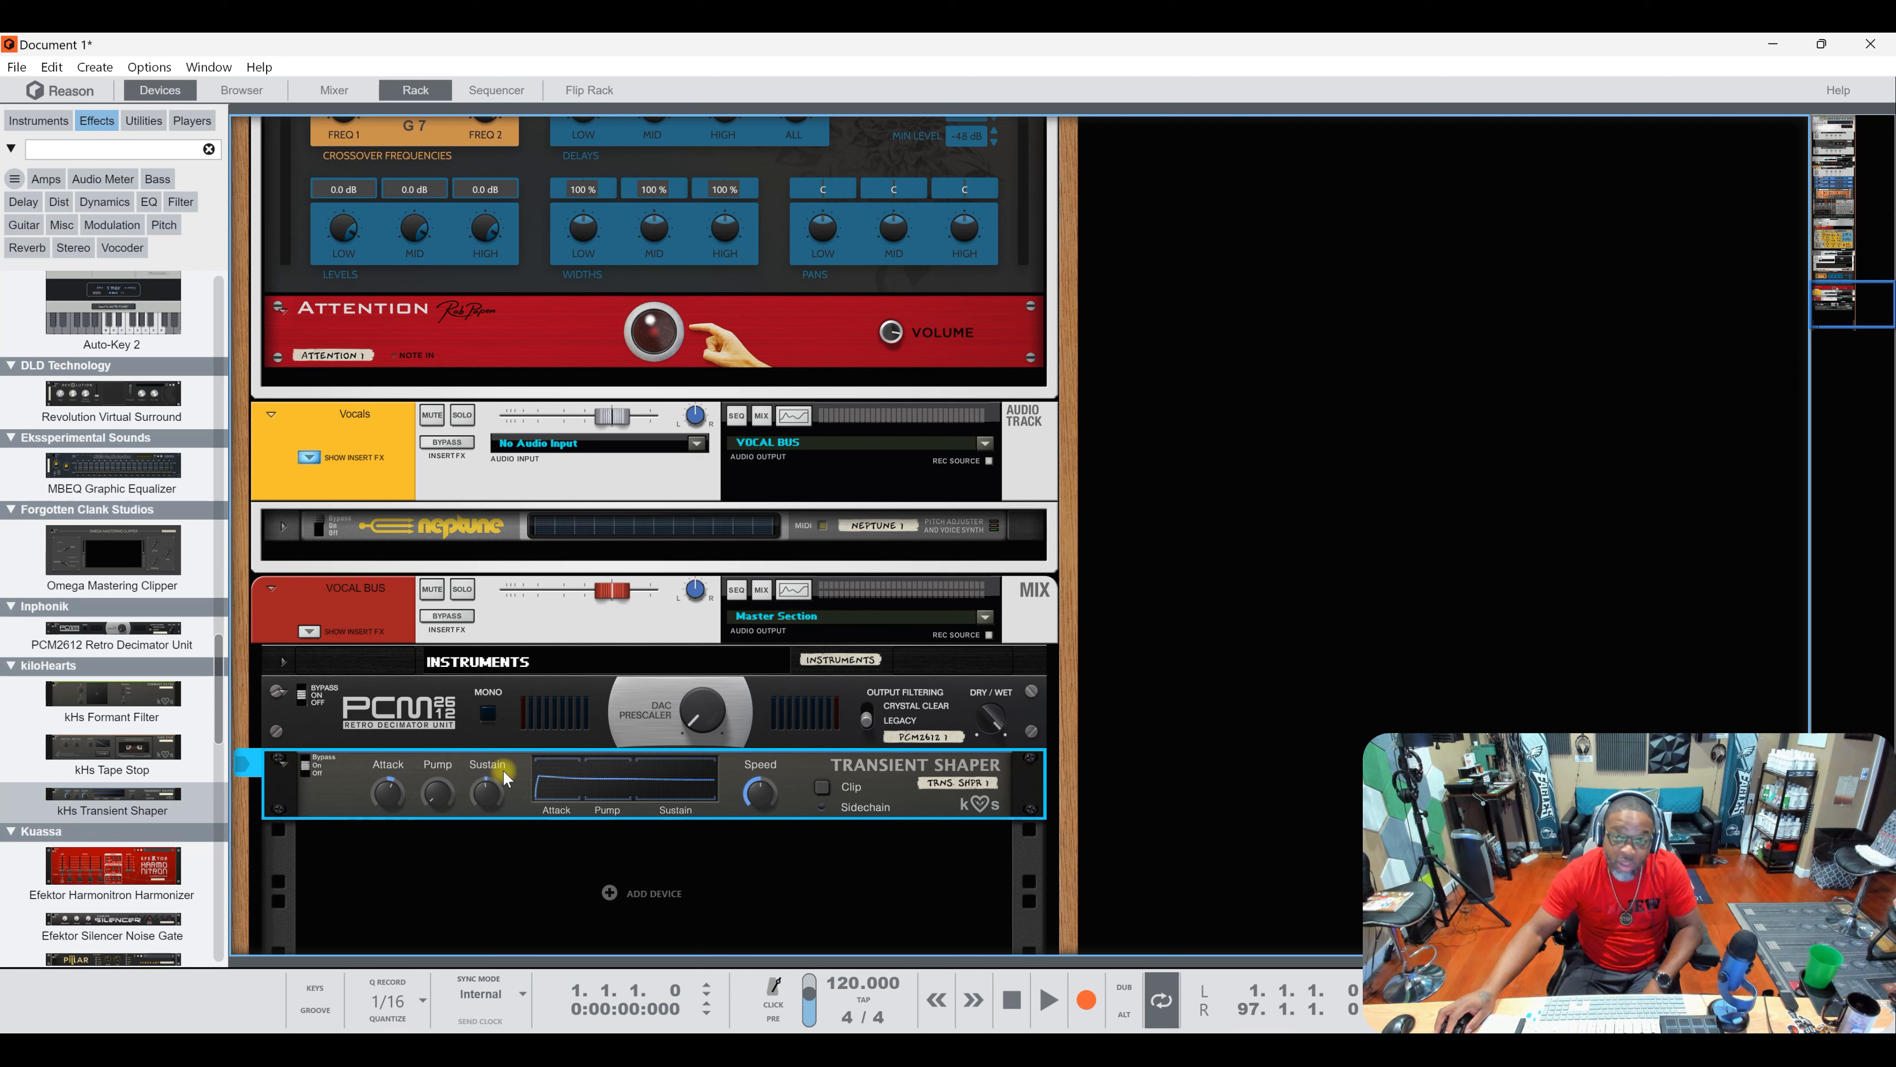
pyautogui.press('Delete')
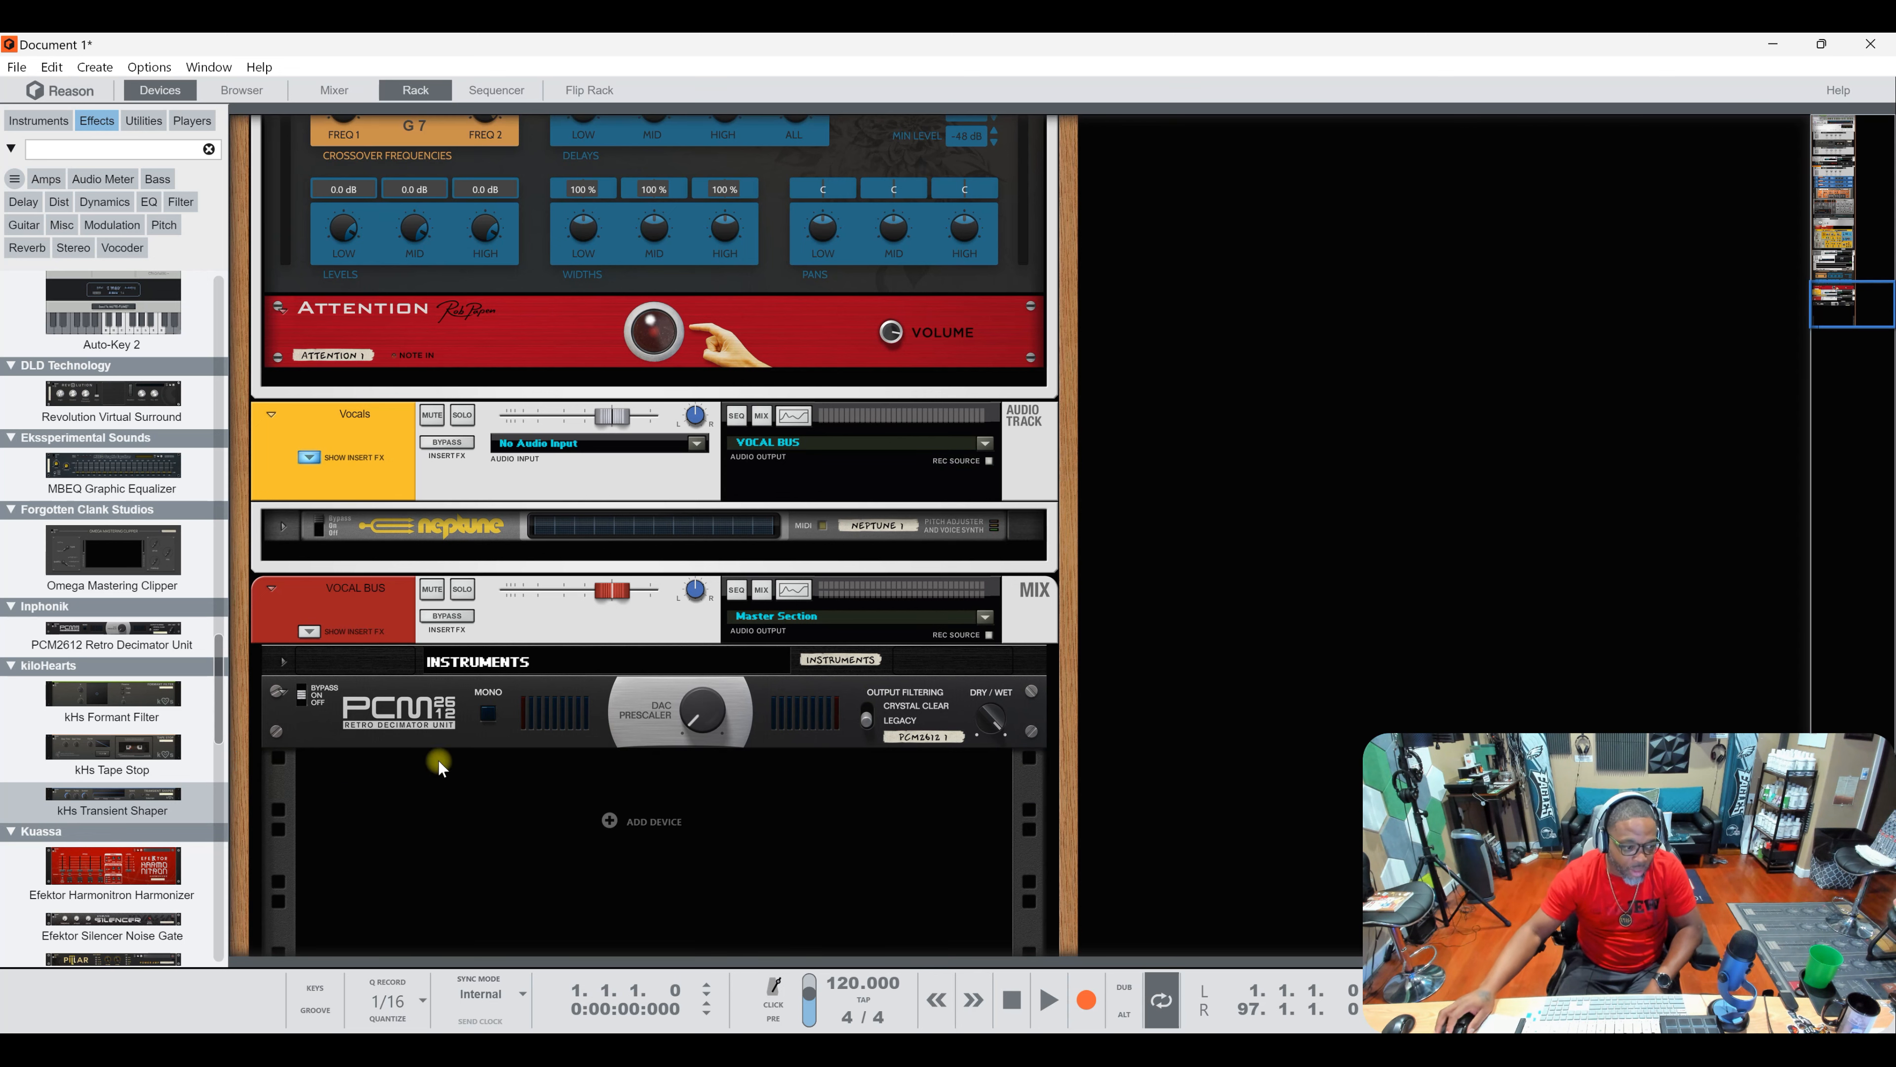
# Step: Add the Kuassa Efektor Harmonitron Harmonizer below the PCM2612 to show its full panel, and delete it again
pyautogui.scroll(-3, 97, 706)
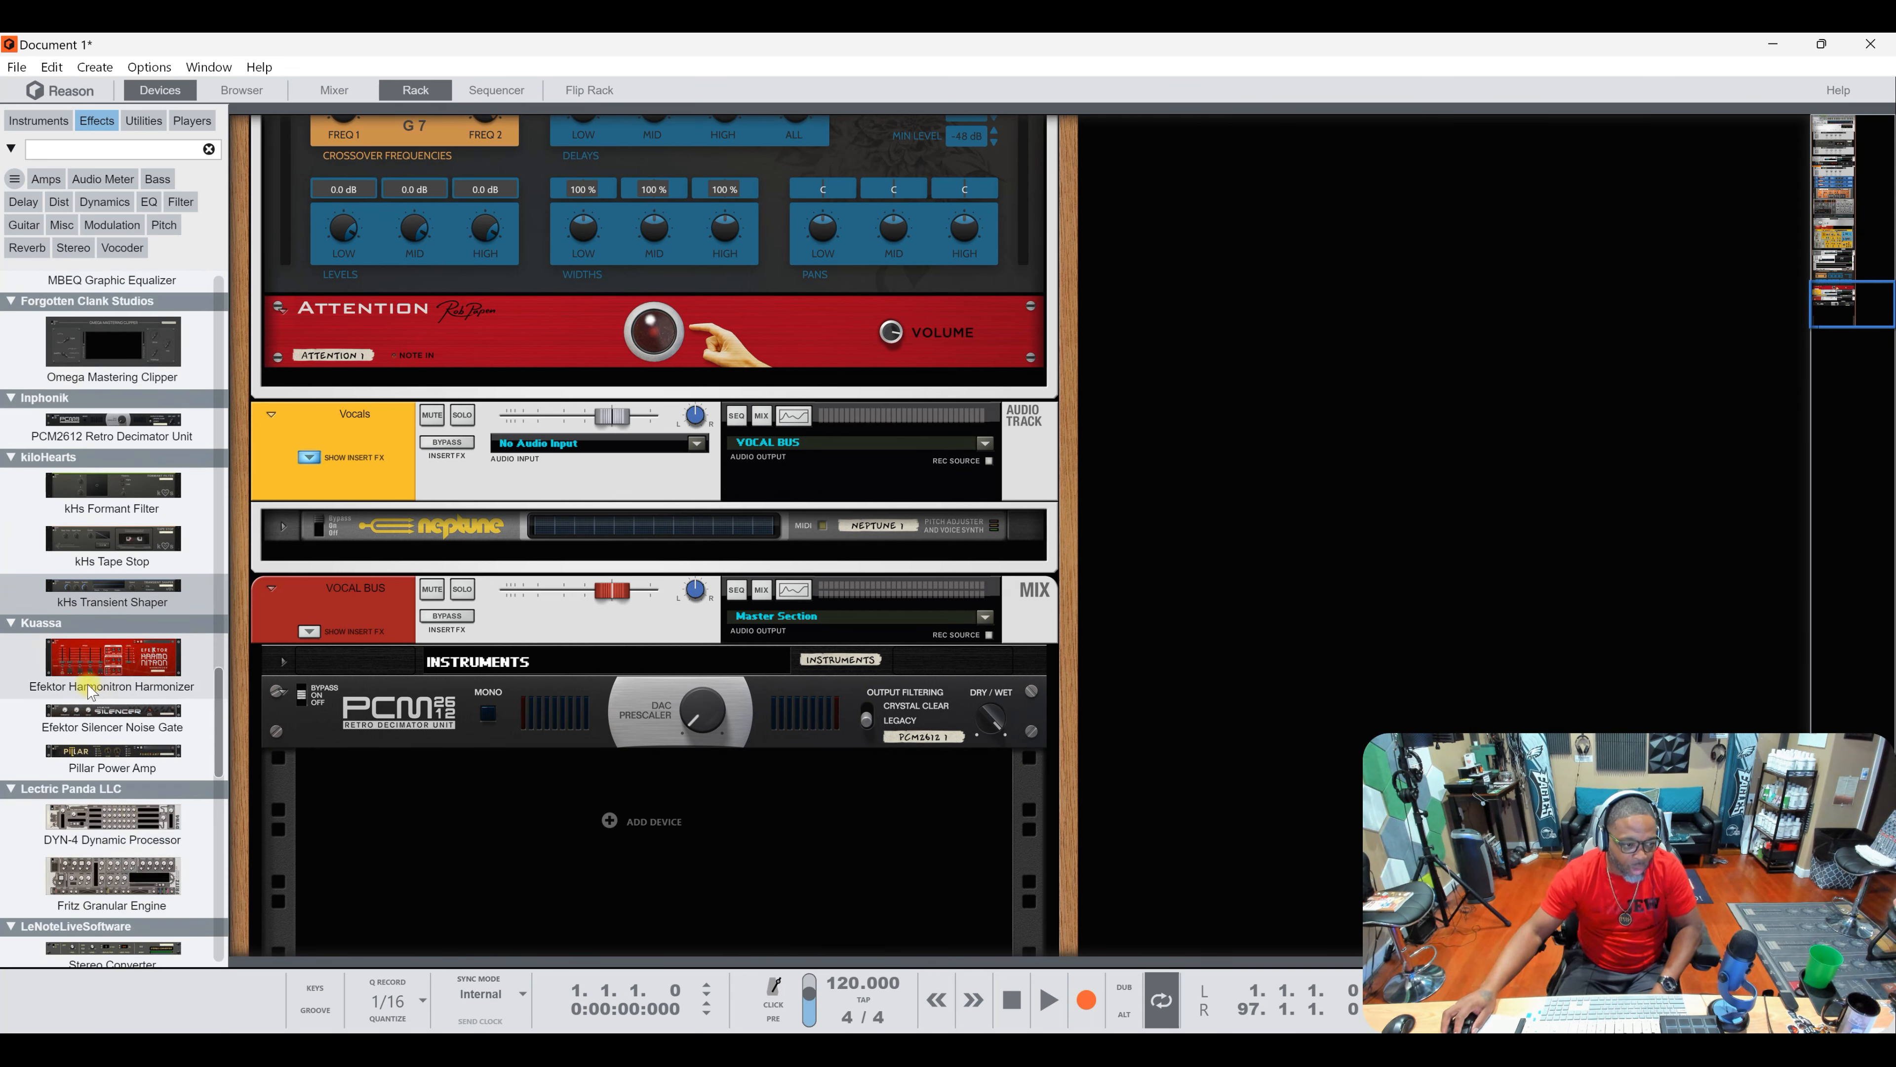
pyautogui.moveTo(88, 677); pyautogui.dragTo(537, 851)
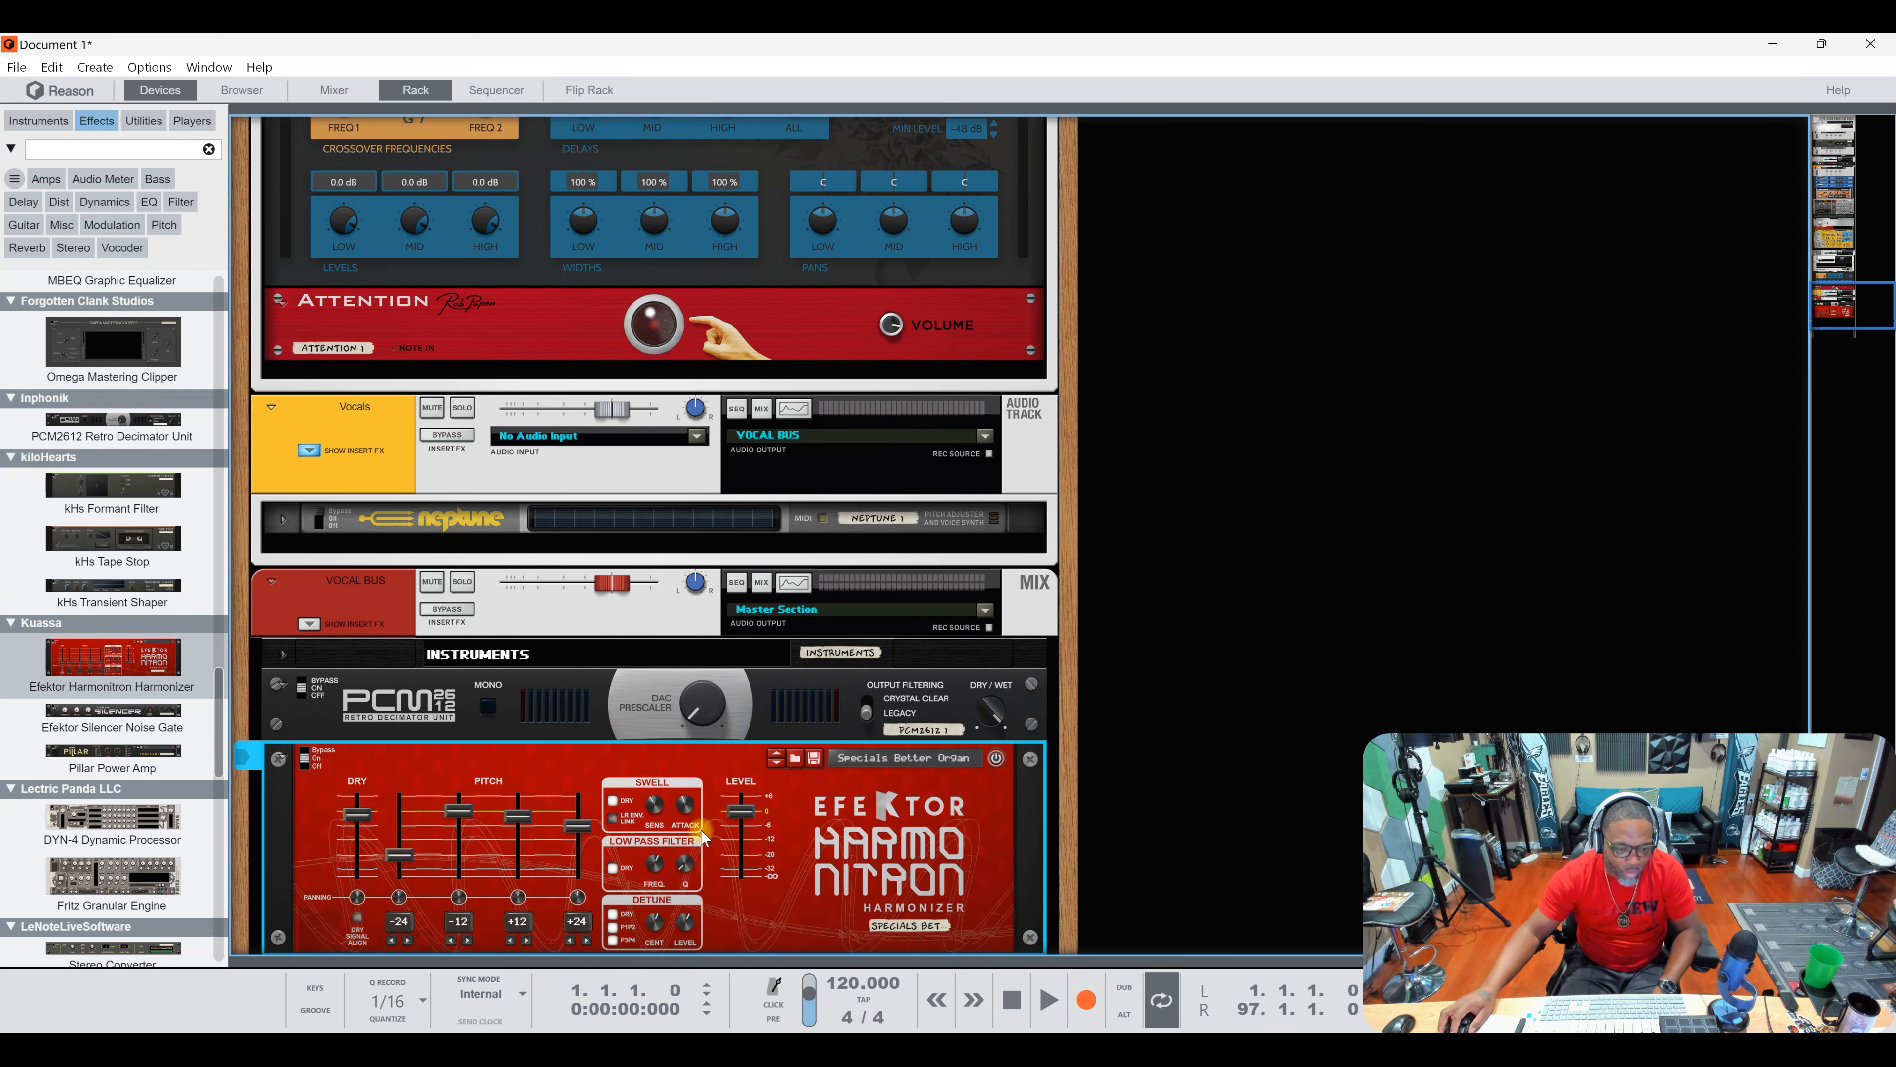
pyautogui.scroll(-2, 694, 844)
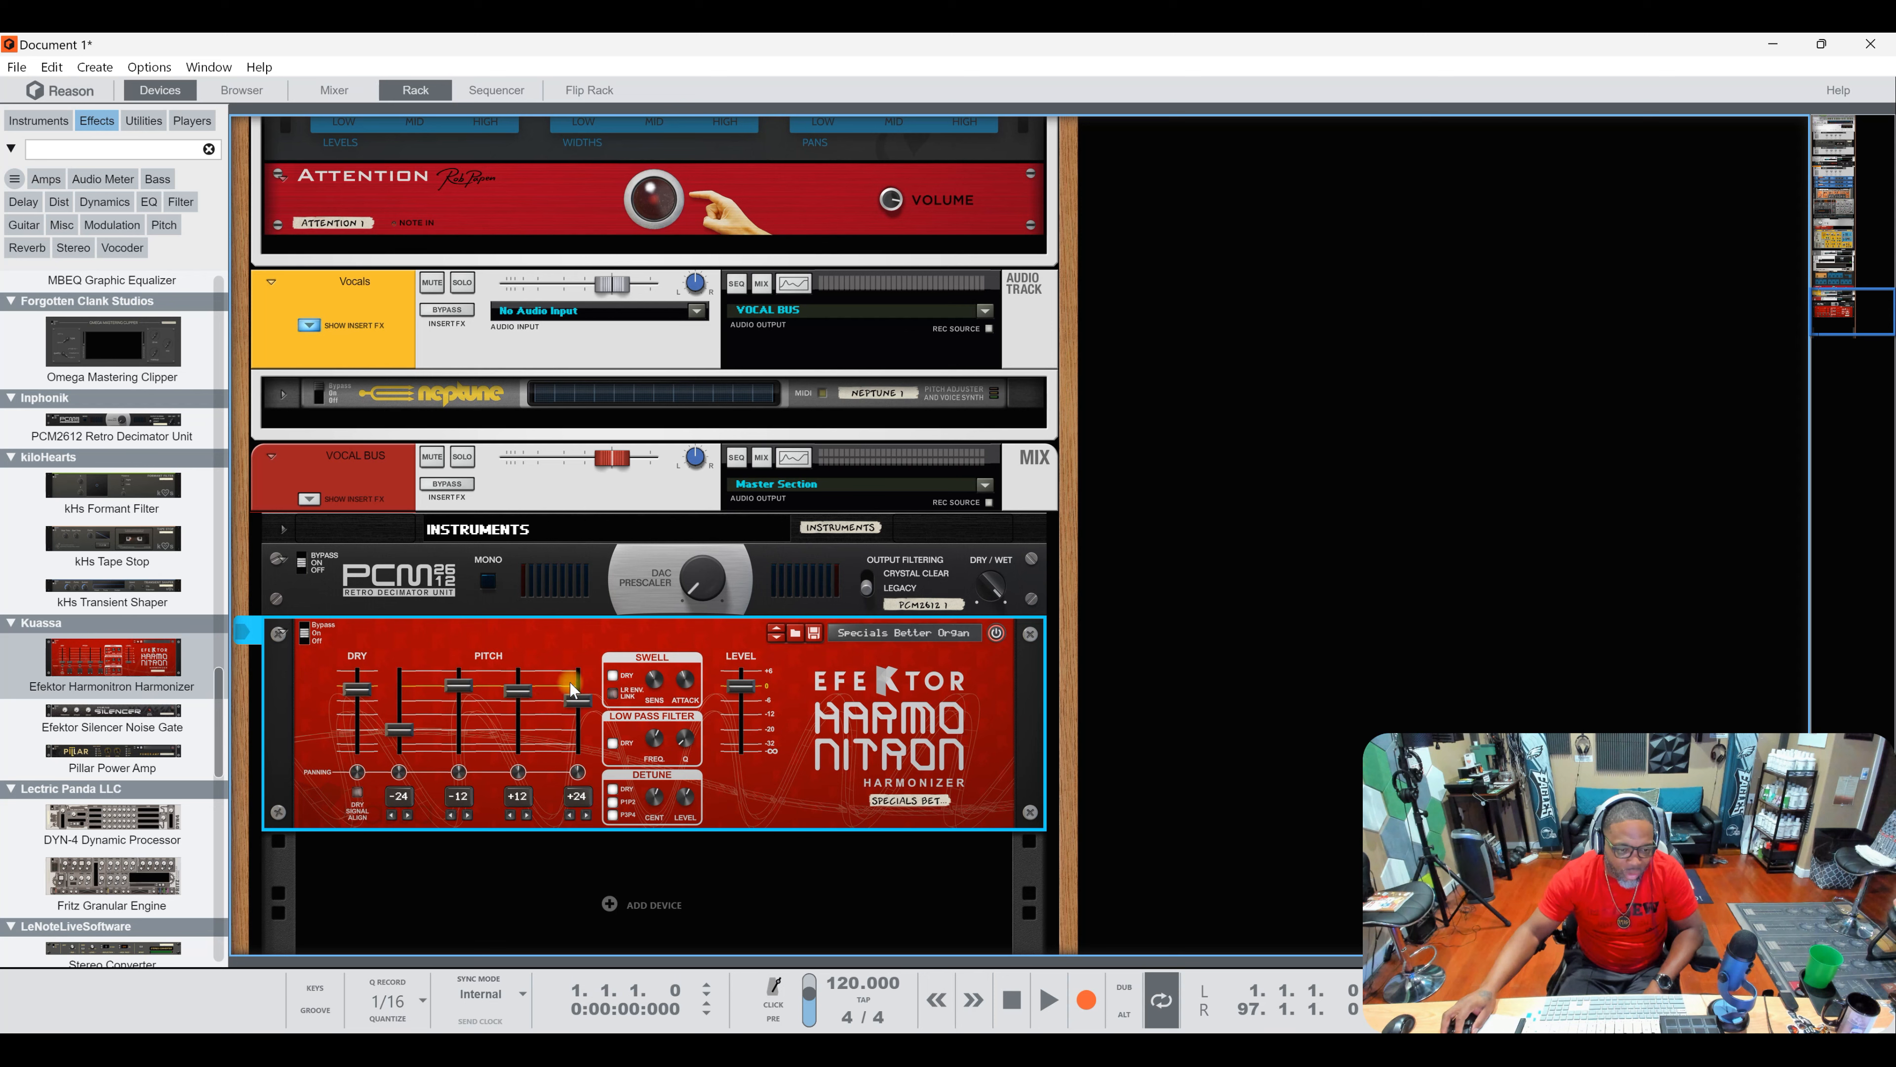
pyautogui.press('Delete')
pyautogui.press('Return')
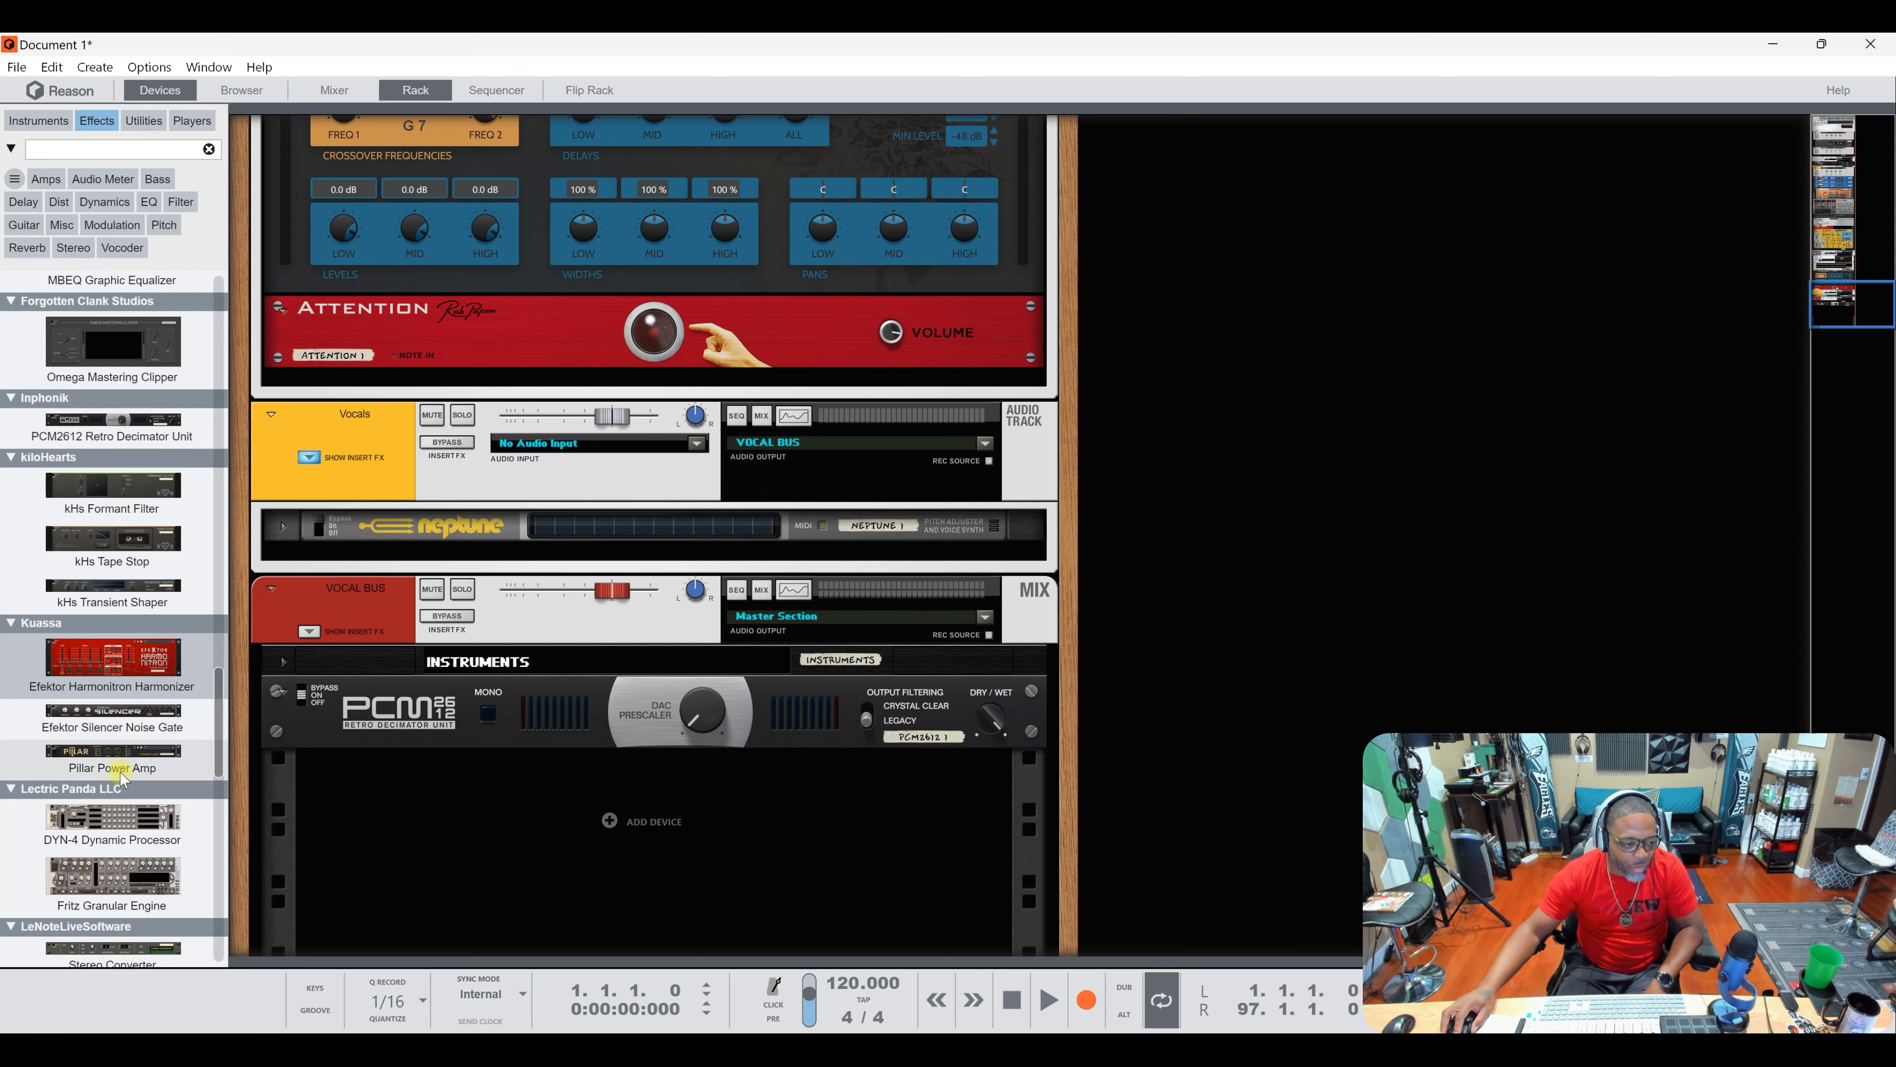
# Step: Add the DYN-4 Dynamic Processor below the PCM2612 and show the mode options of its bands
pyautogui.moveTo(112, 818); pyautogui.dragTo(493, 705)
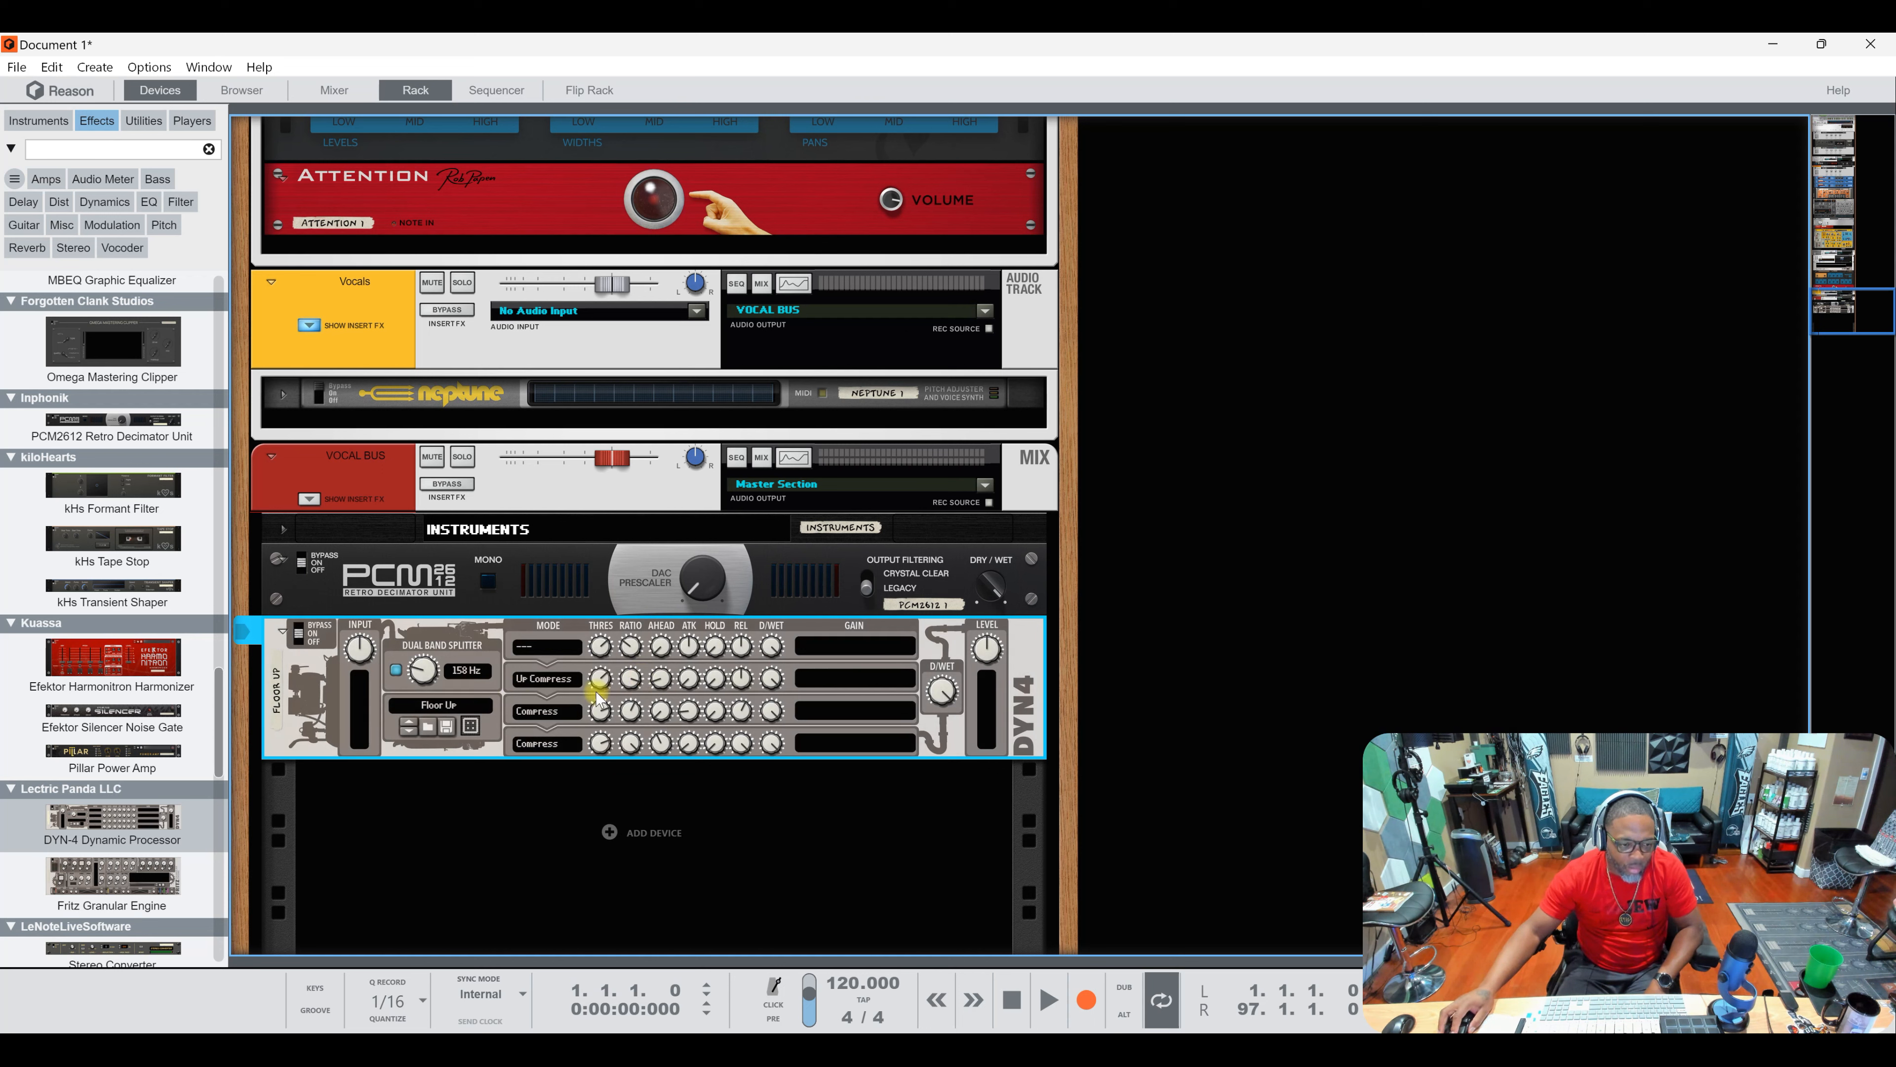
pyautogui.click(552, 744)
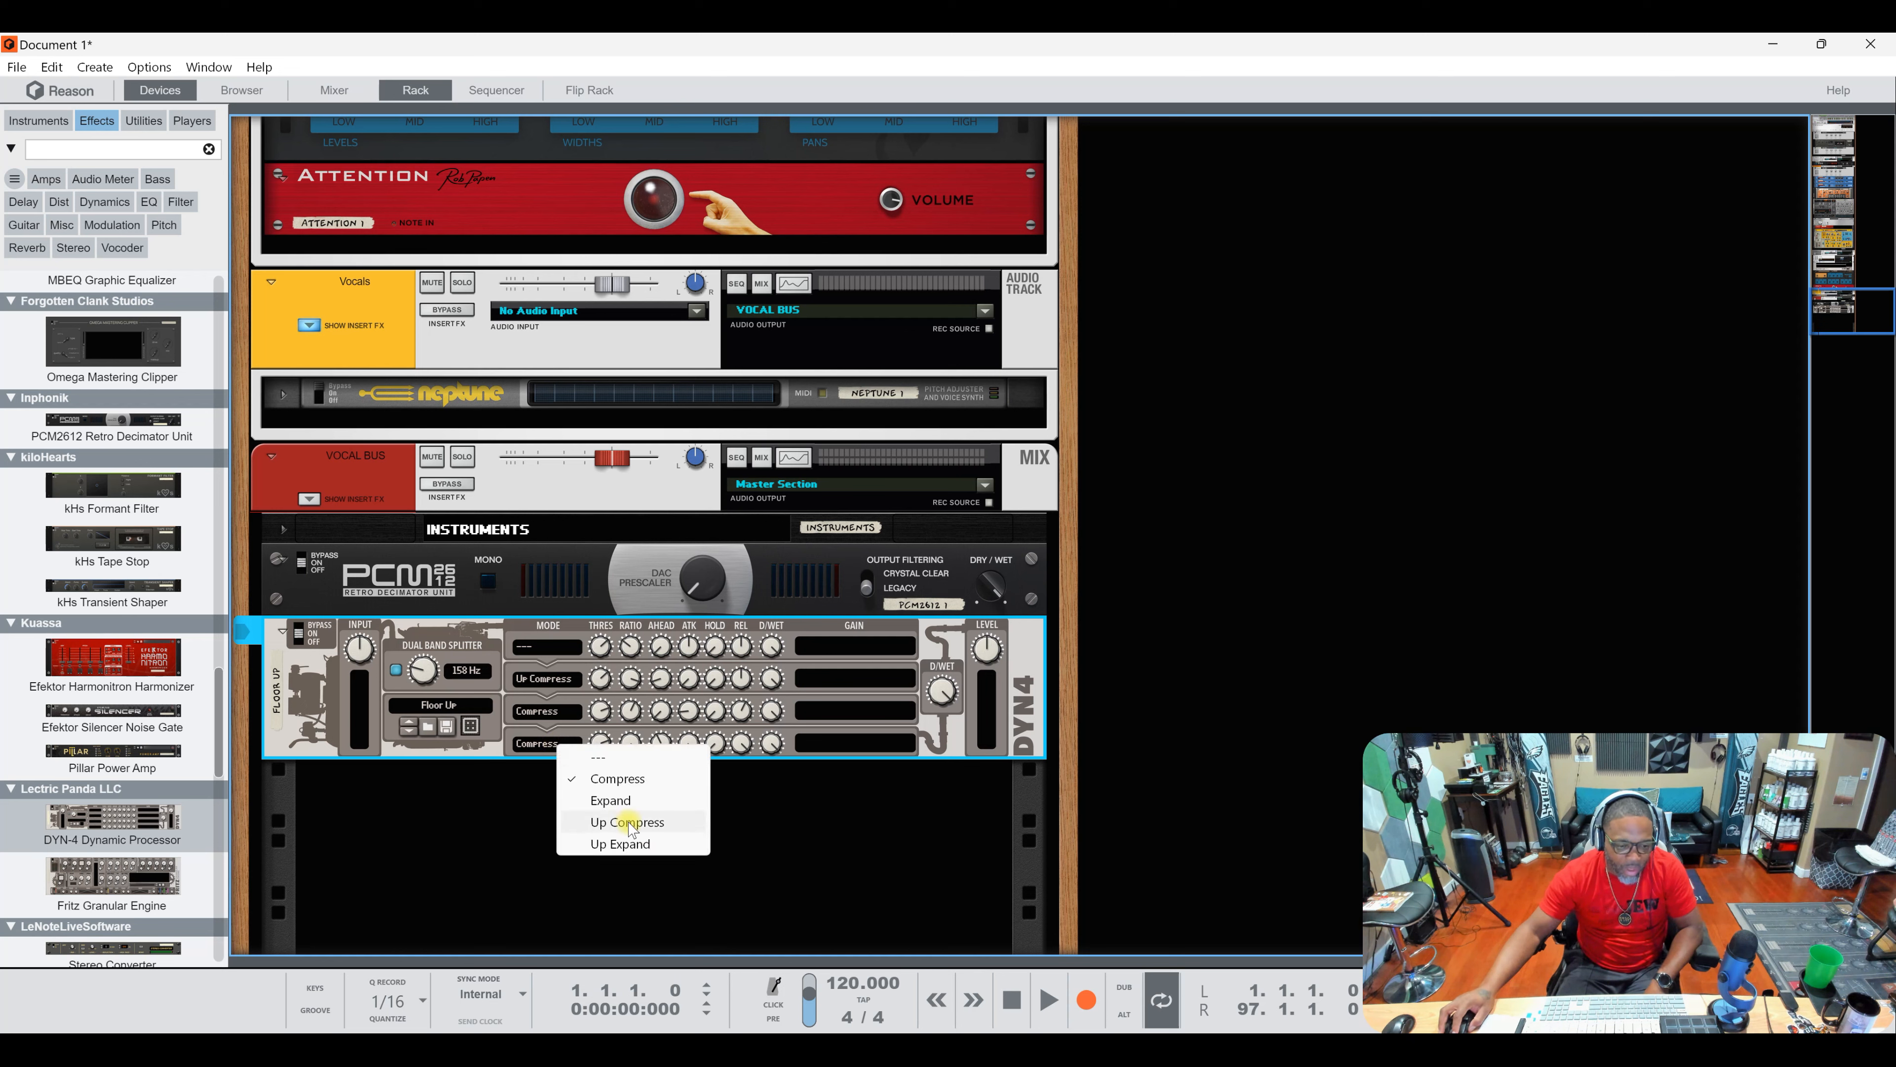
pyautogui.rightClick(520, 832)
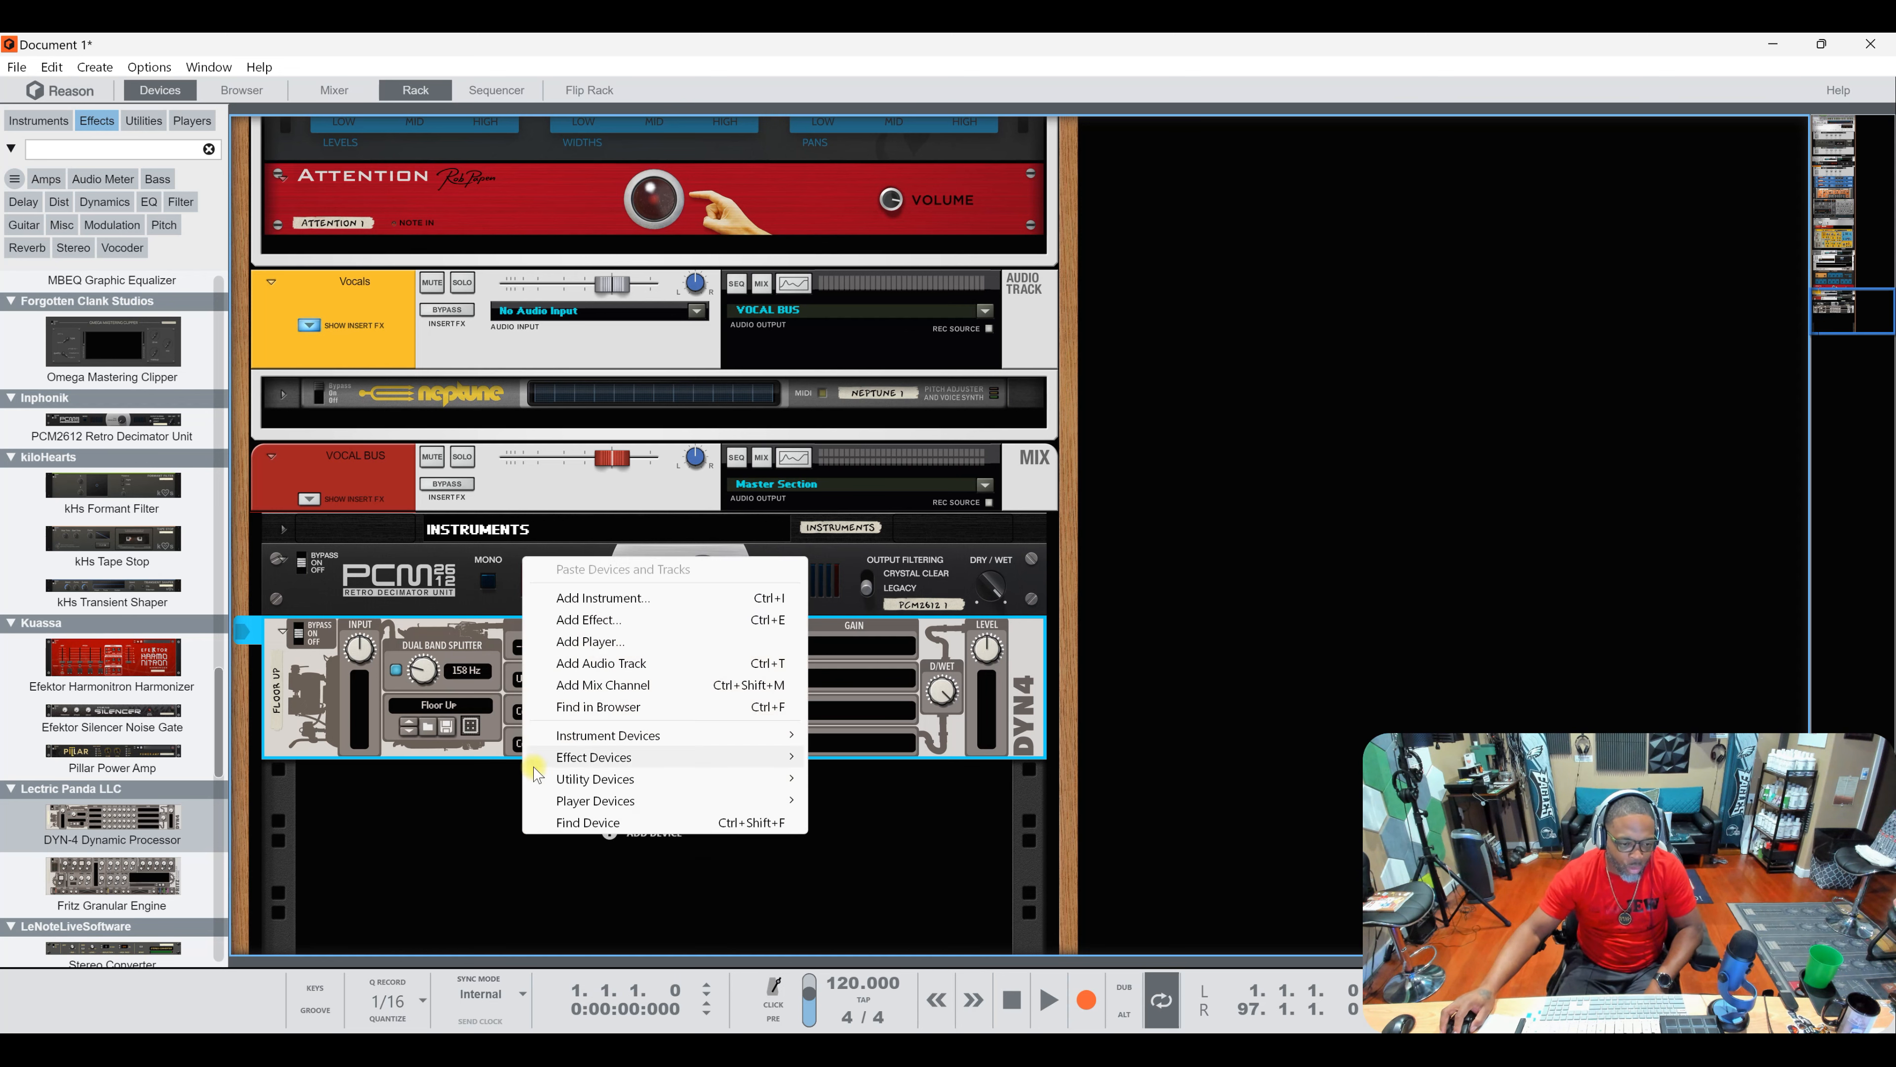
pyautogui.click(499, 777)
pyautogui.click(532, 743)
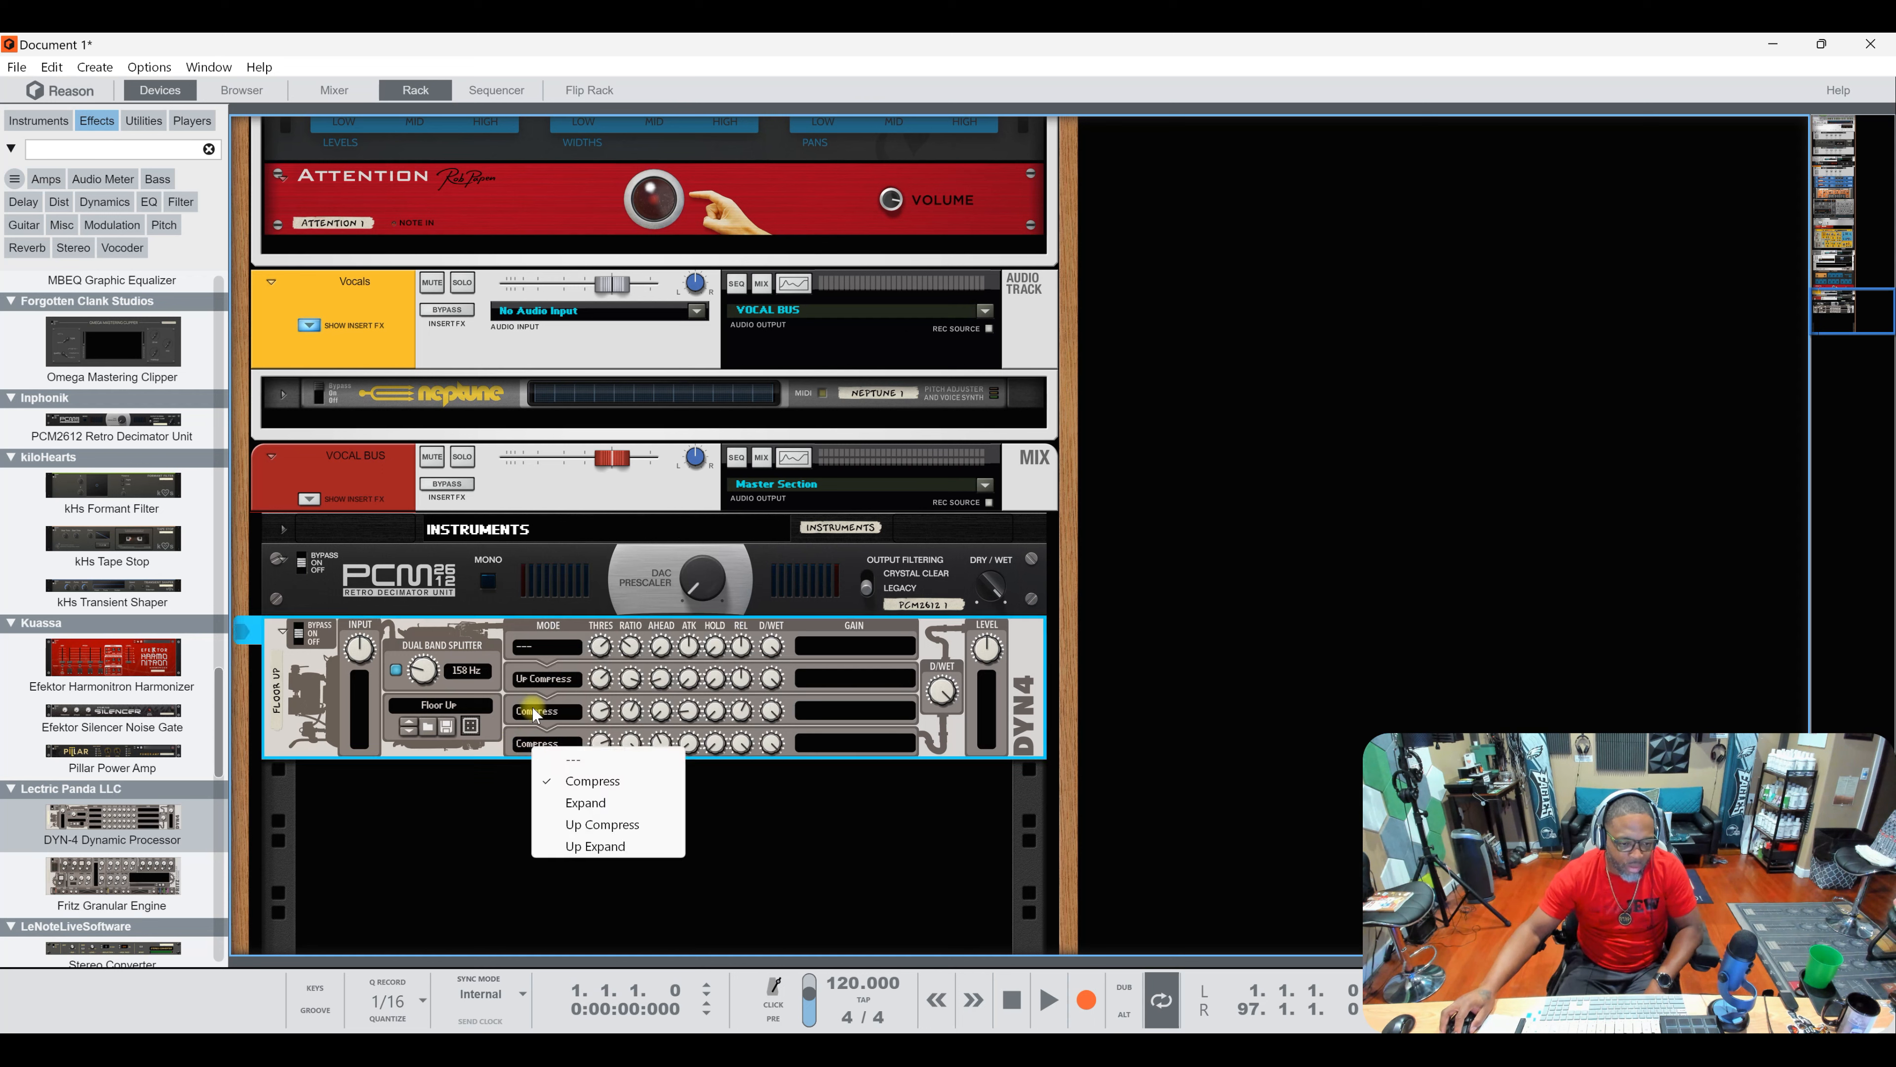
pyautogui.click(536, 683)
pyautogui.click(528, 651)
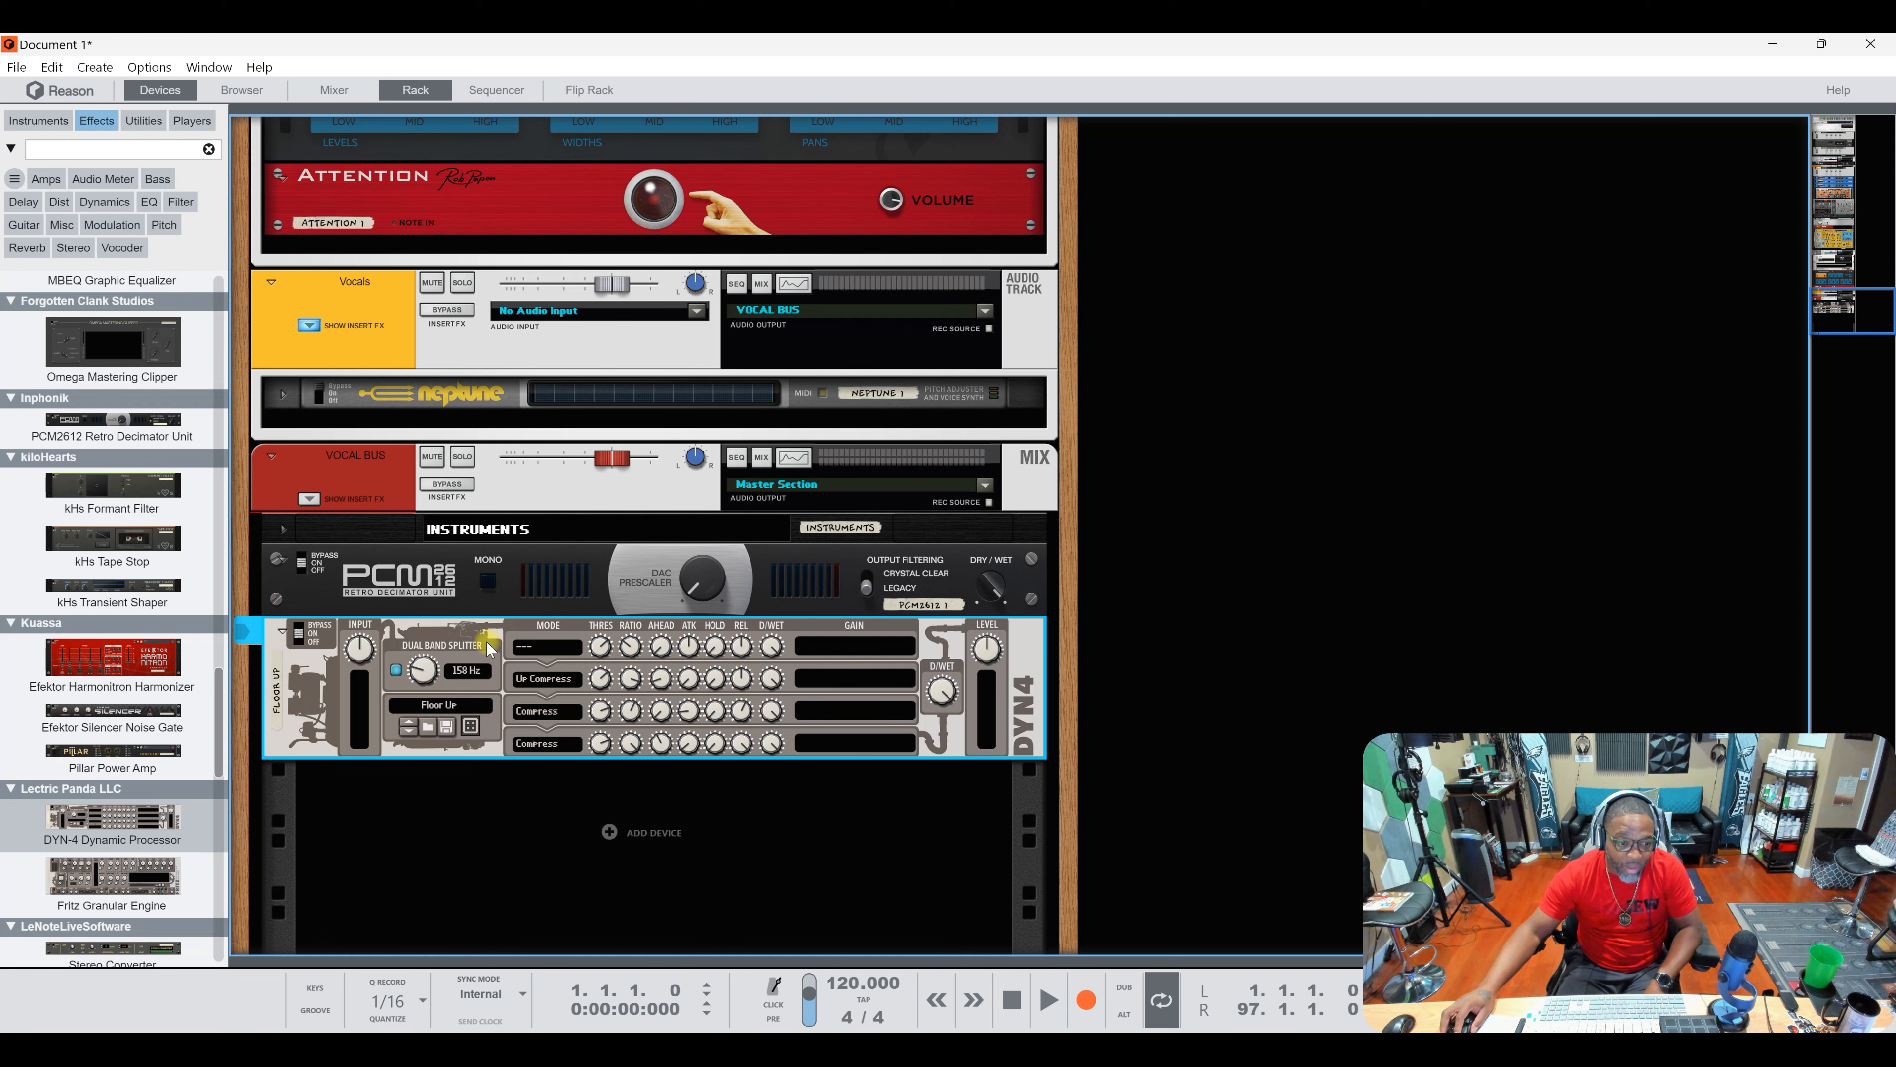
# Step: Show the Fritz Granular Engine, randomizing its settings, and then the Stereo Converter in its place below the PCM2612
pyautogui.moveTo(112, 876); pyautogui.dragTo(534, 663)
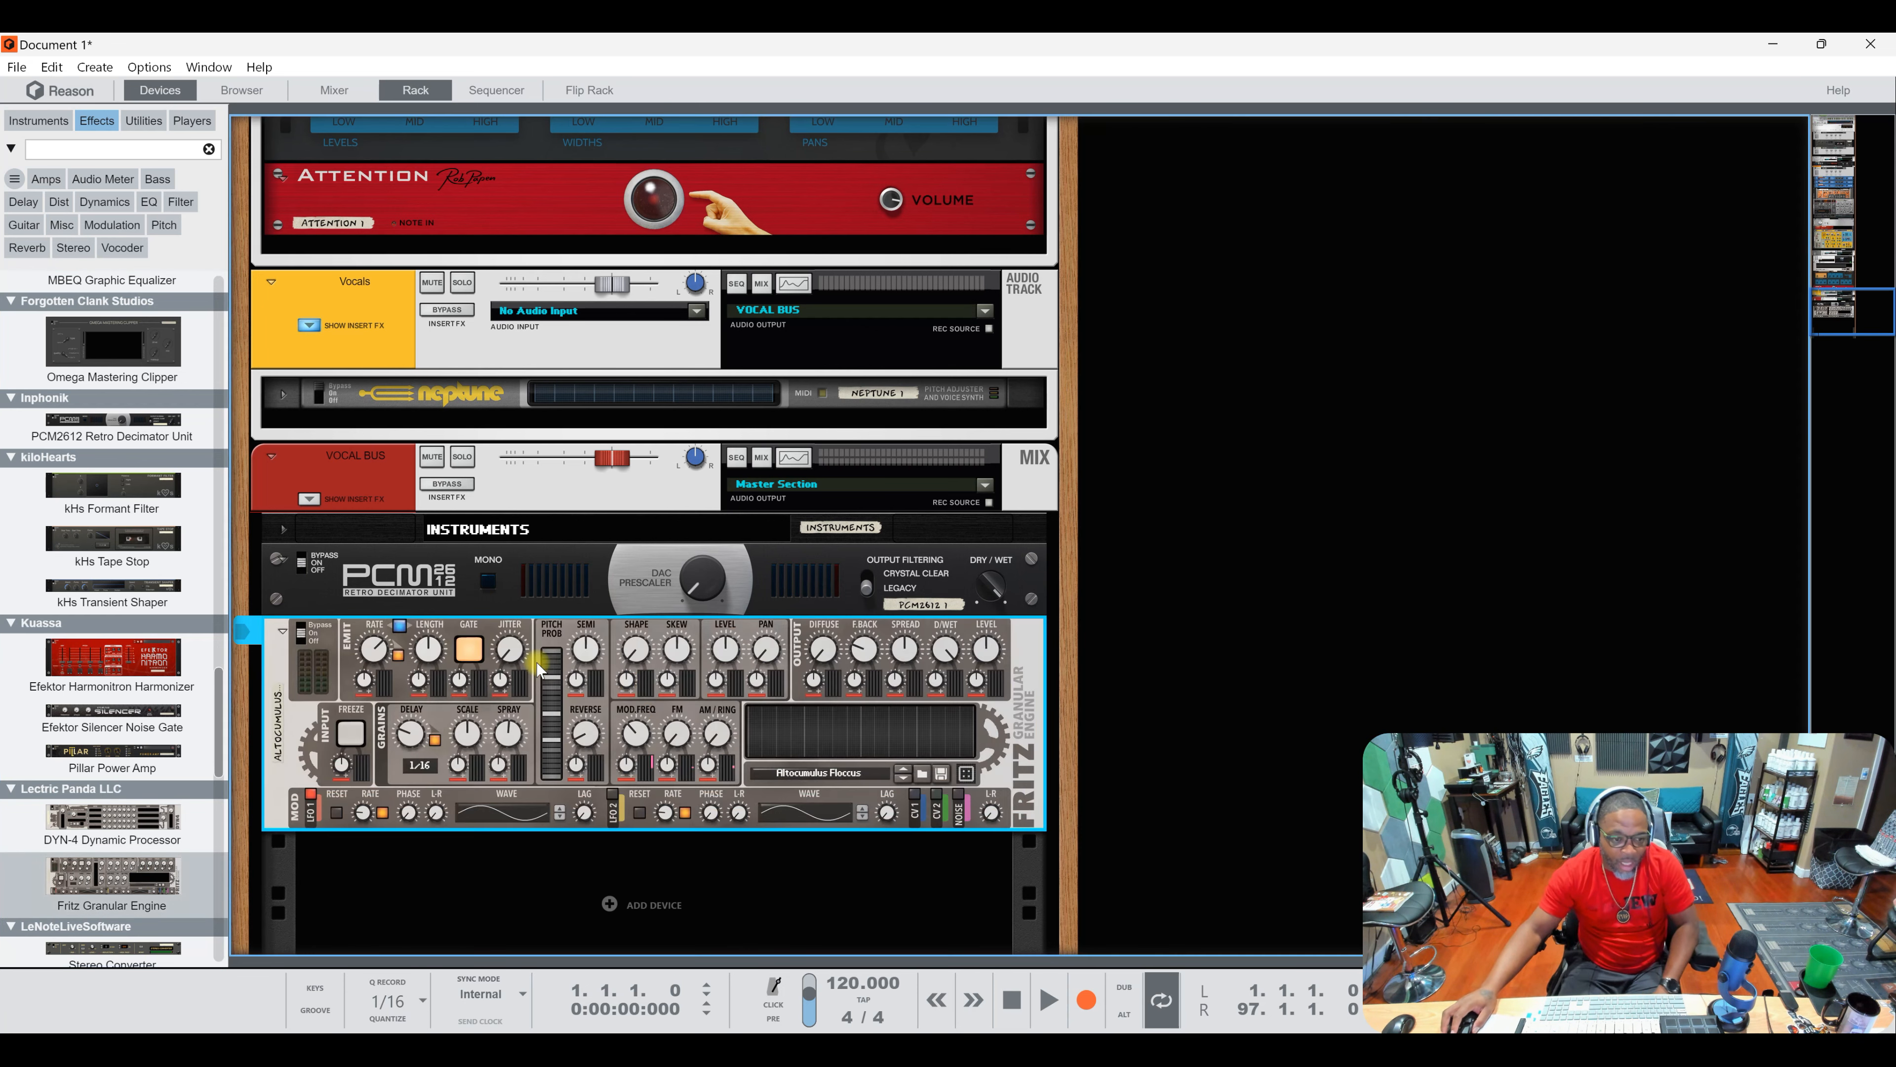
pyautogui.scroll(-1, 639, 734)
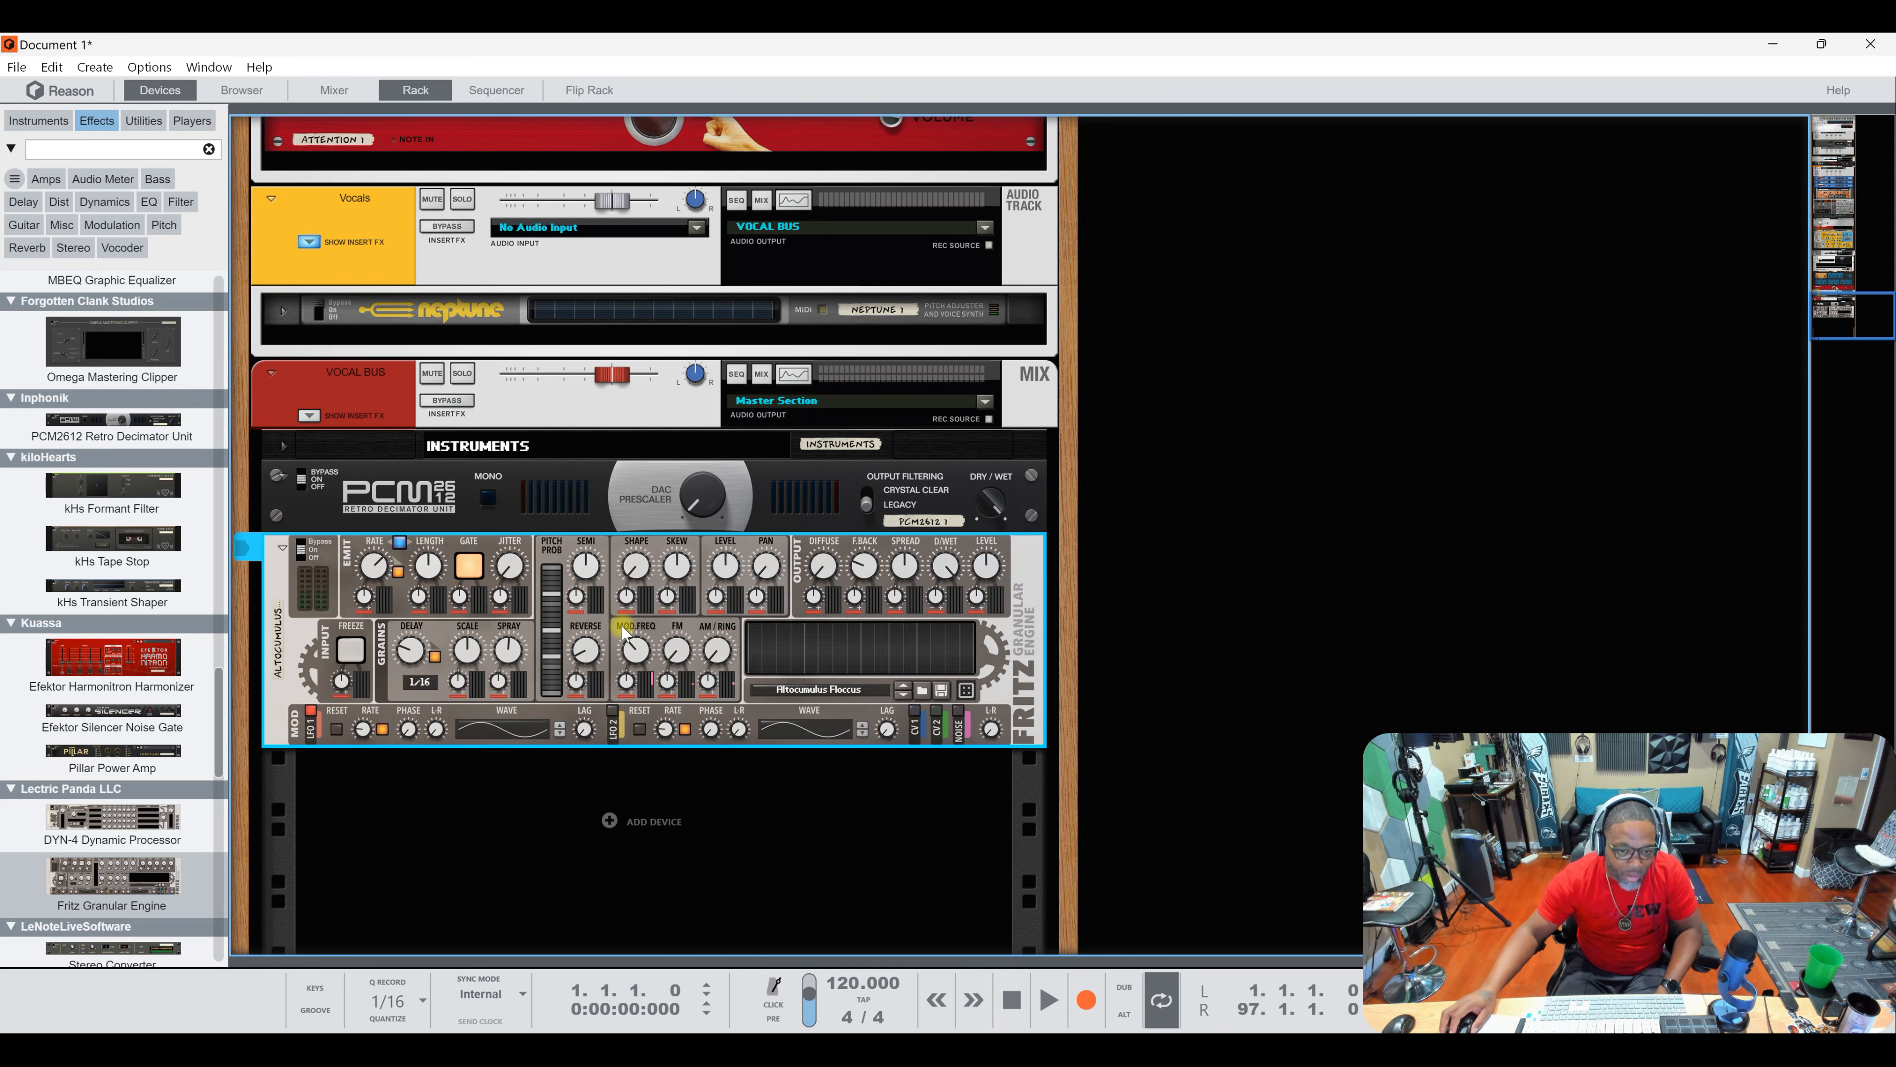
pyautogui.click(966, 690)
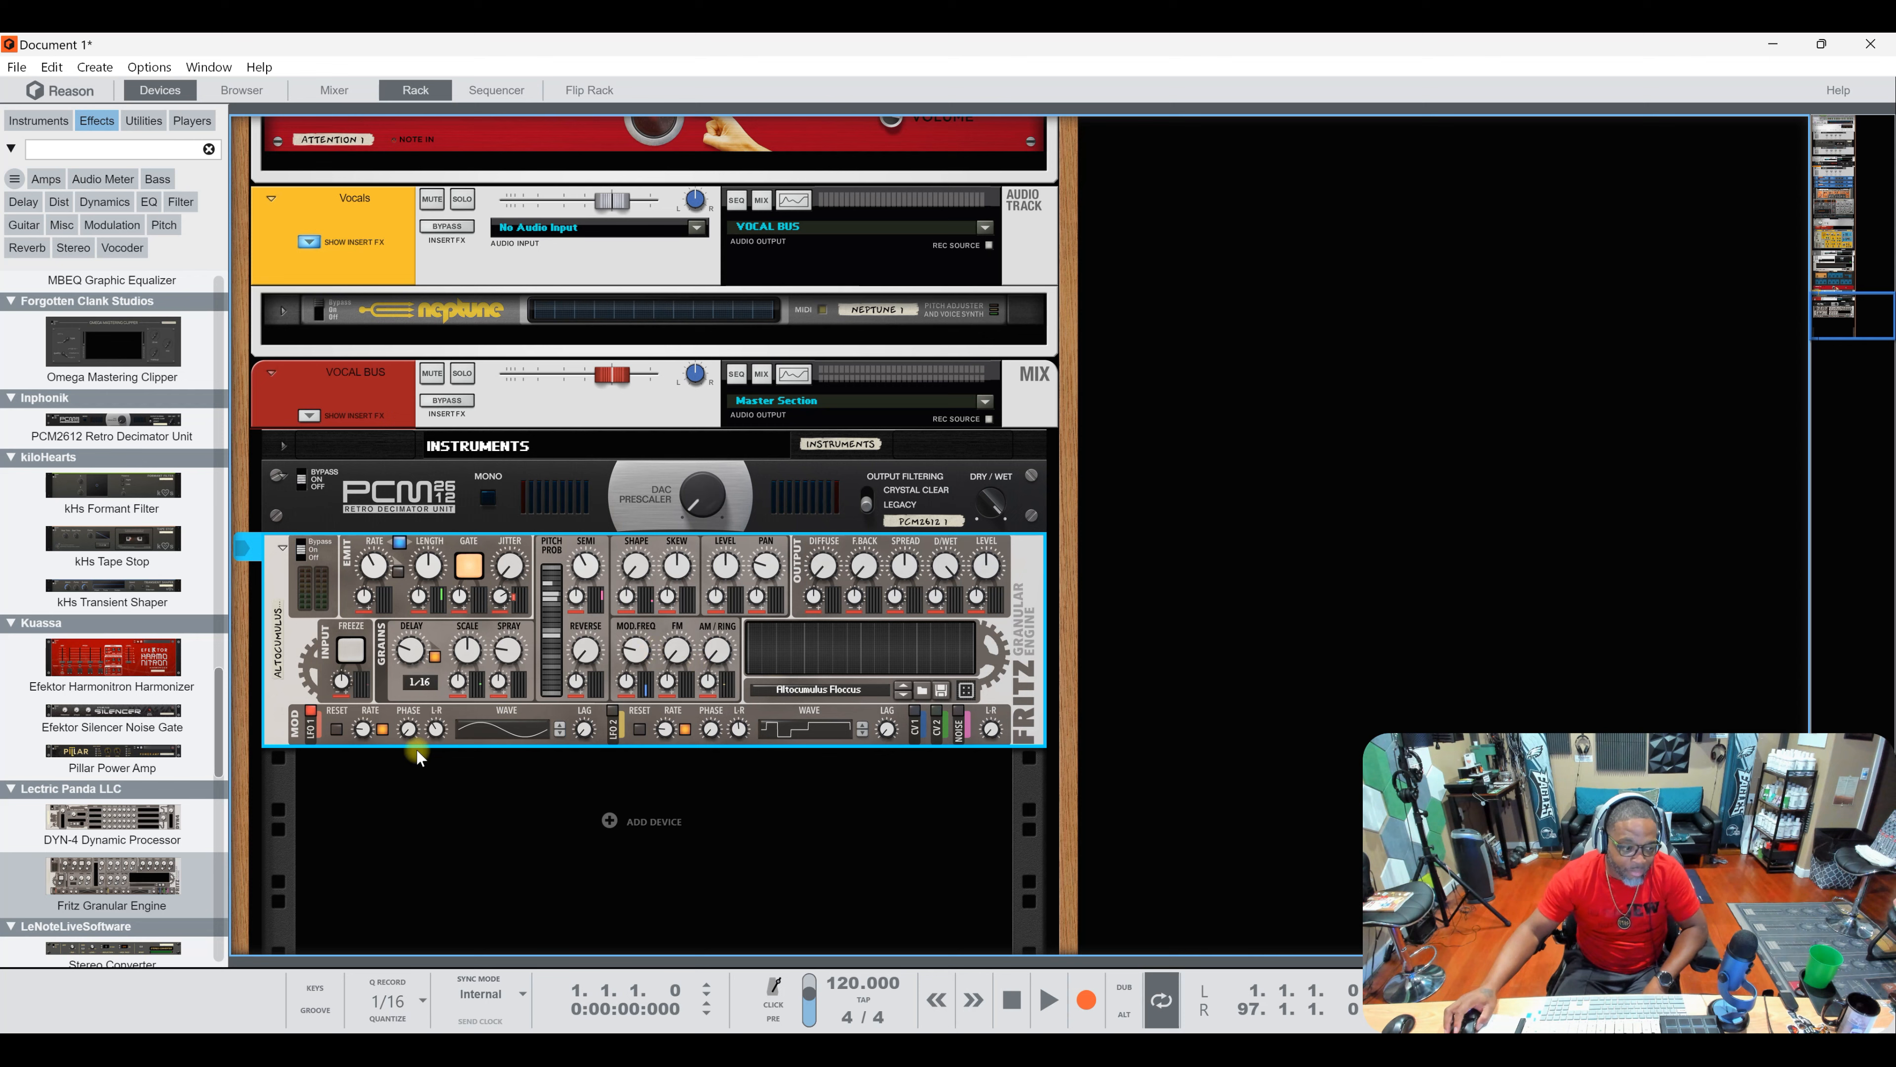
pyautogui.scroll(-5, 159, 762)
pyautogui.moveTo(119, 743); pyautogui.dragTo(562, 655)
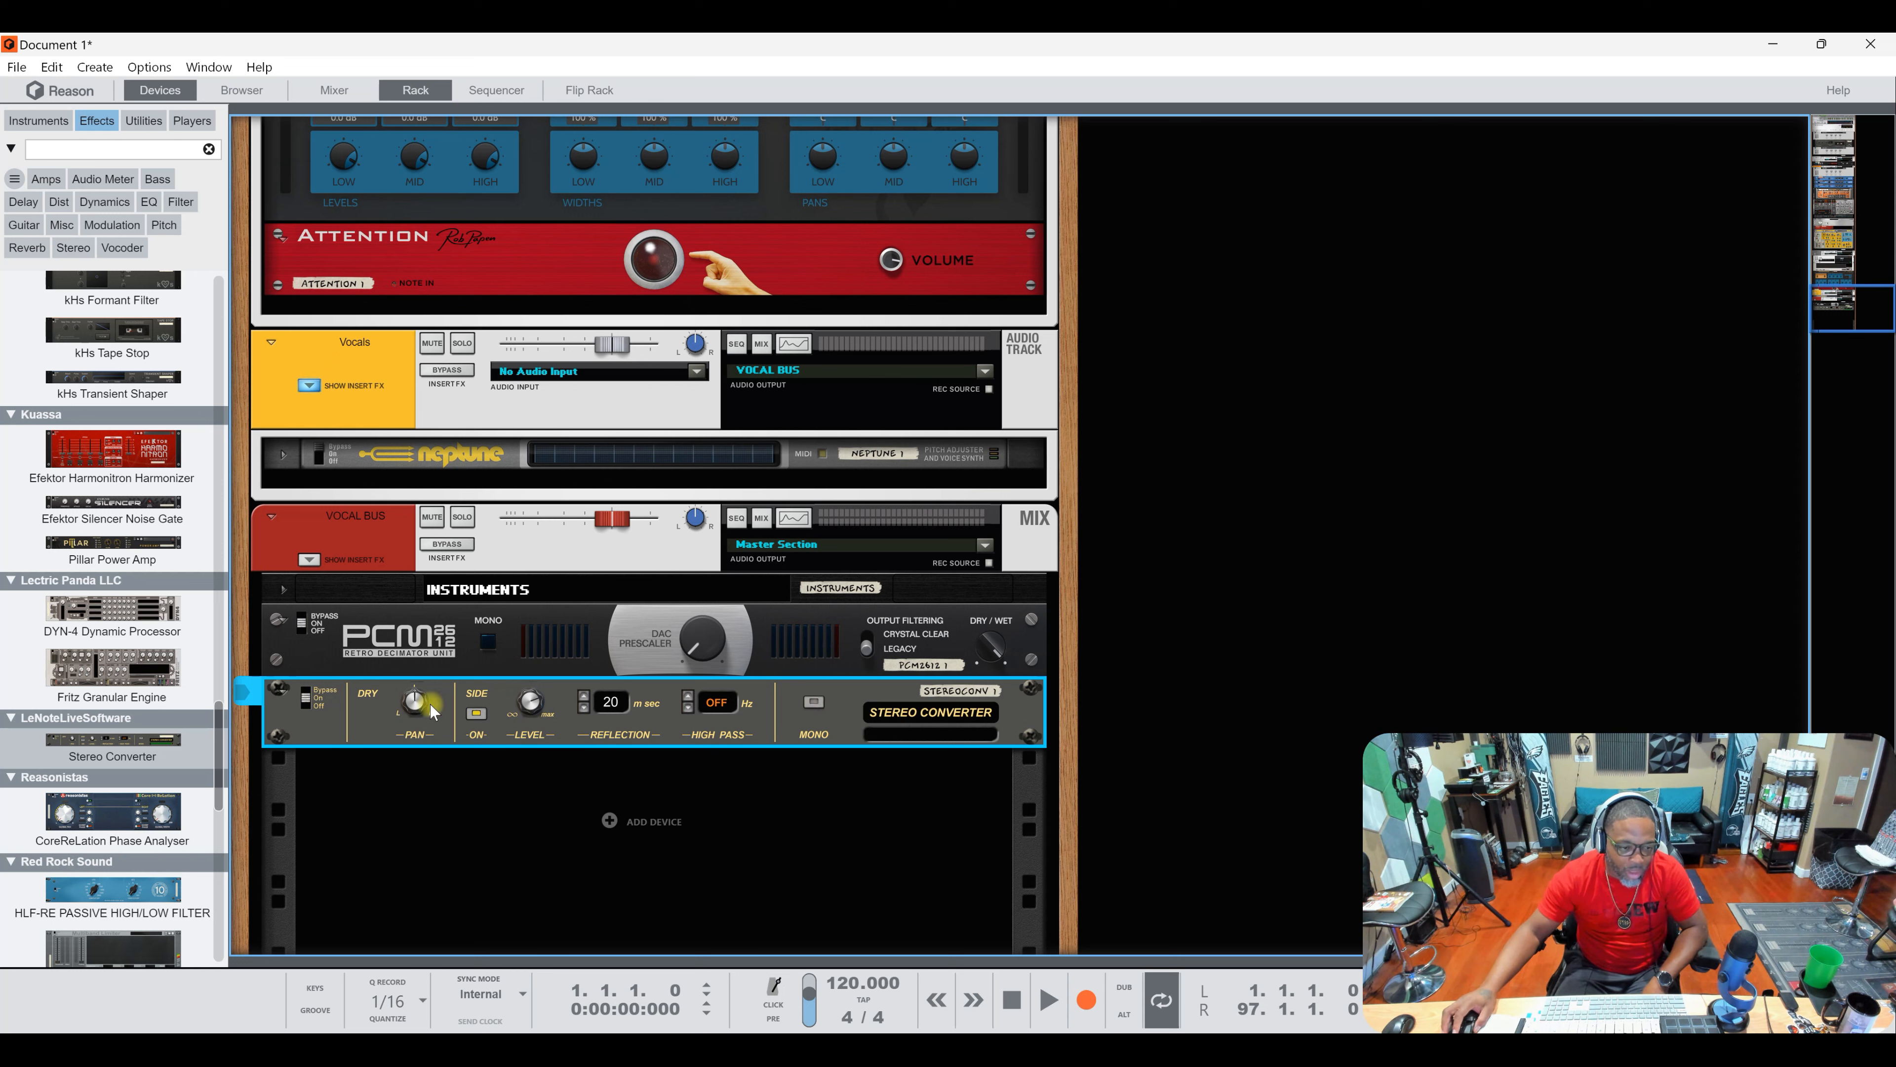
# Step: Replace the Stereo Converter with the CoreReLation Phase Analyser to show it, and delete both it and the PCM2612
pyautogui.click(163, 801)
pyautogui.moveTo(166, 807); pyautogui.dragTo(478, 709)
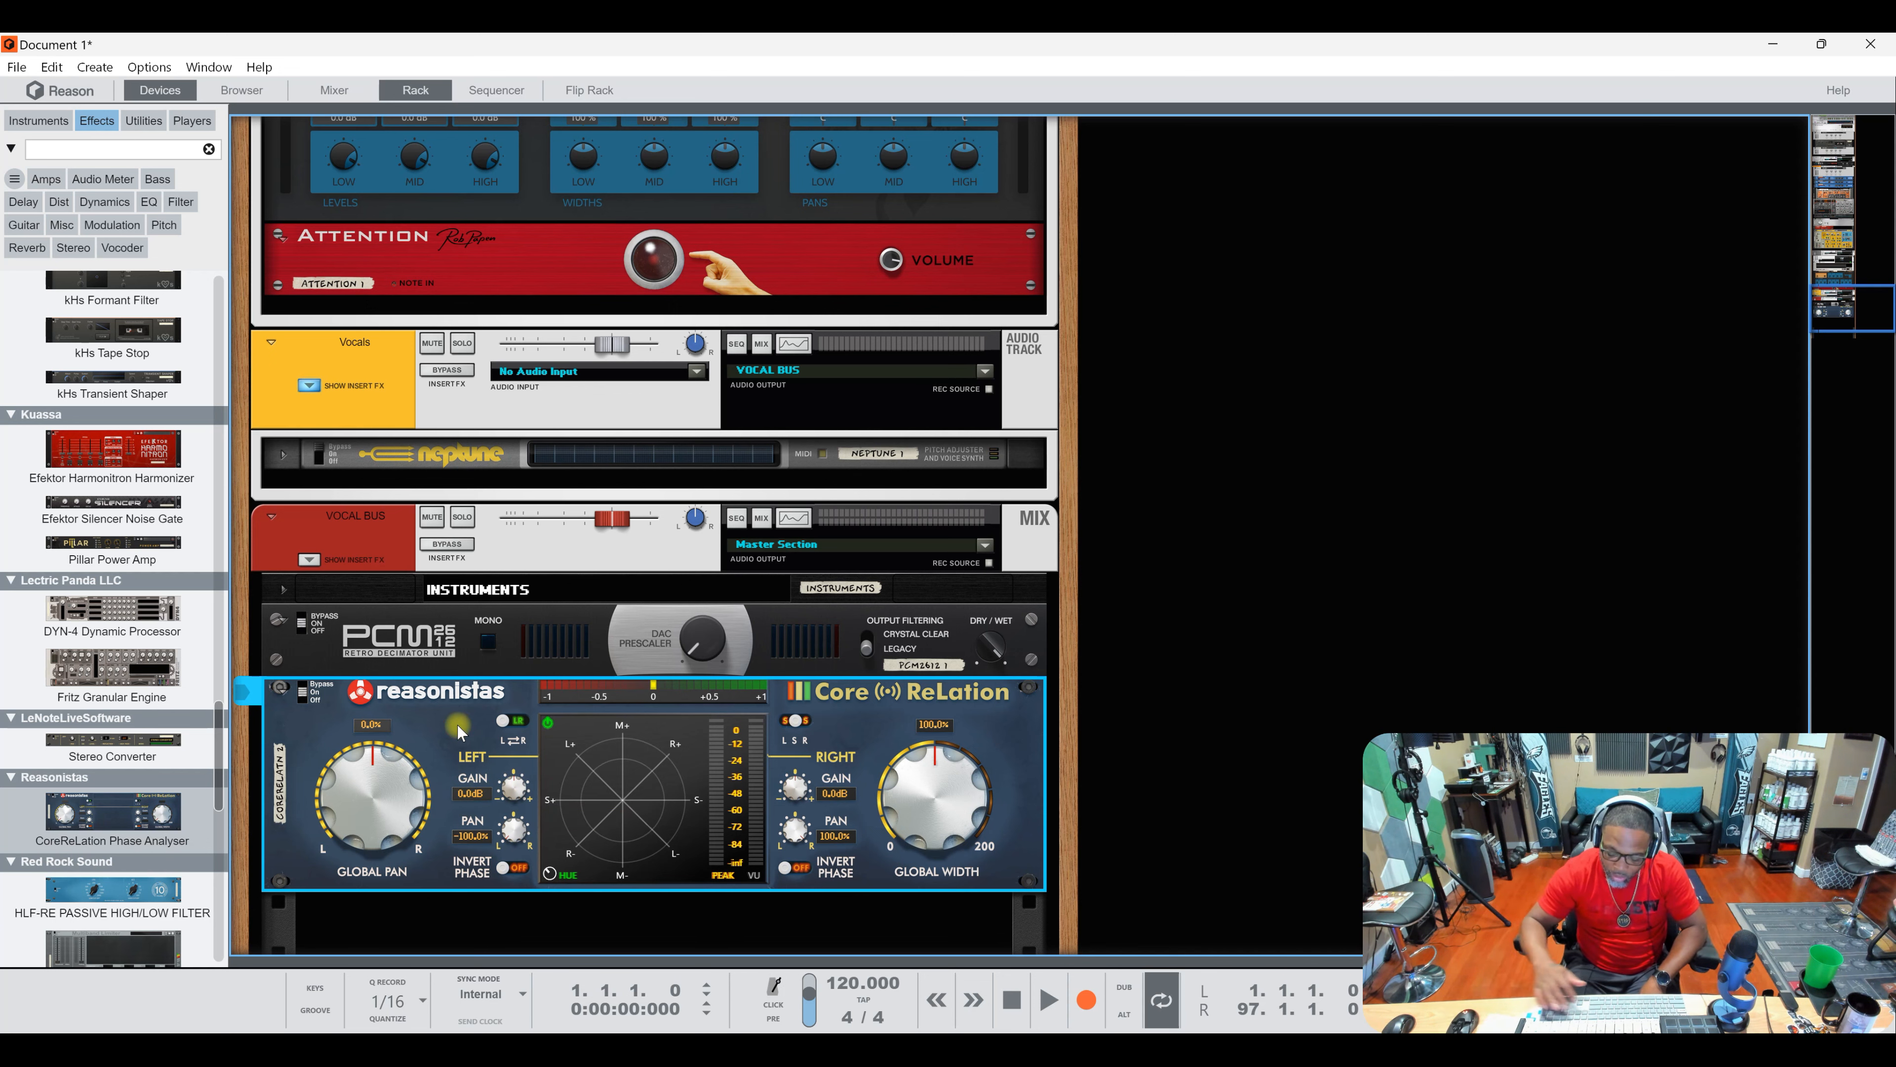
pyautogui.press('Delete')
pyautogui.press('Return')
pyautogui.click(469, 692)
pyautogui.press('Delete')
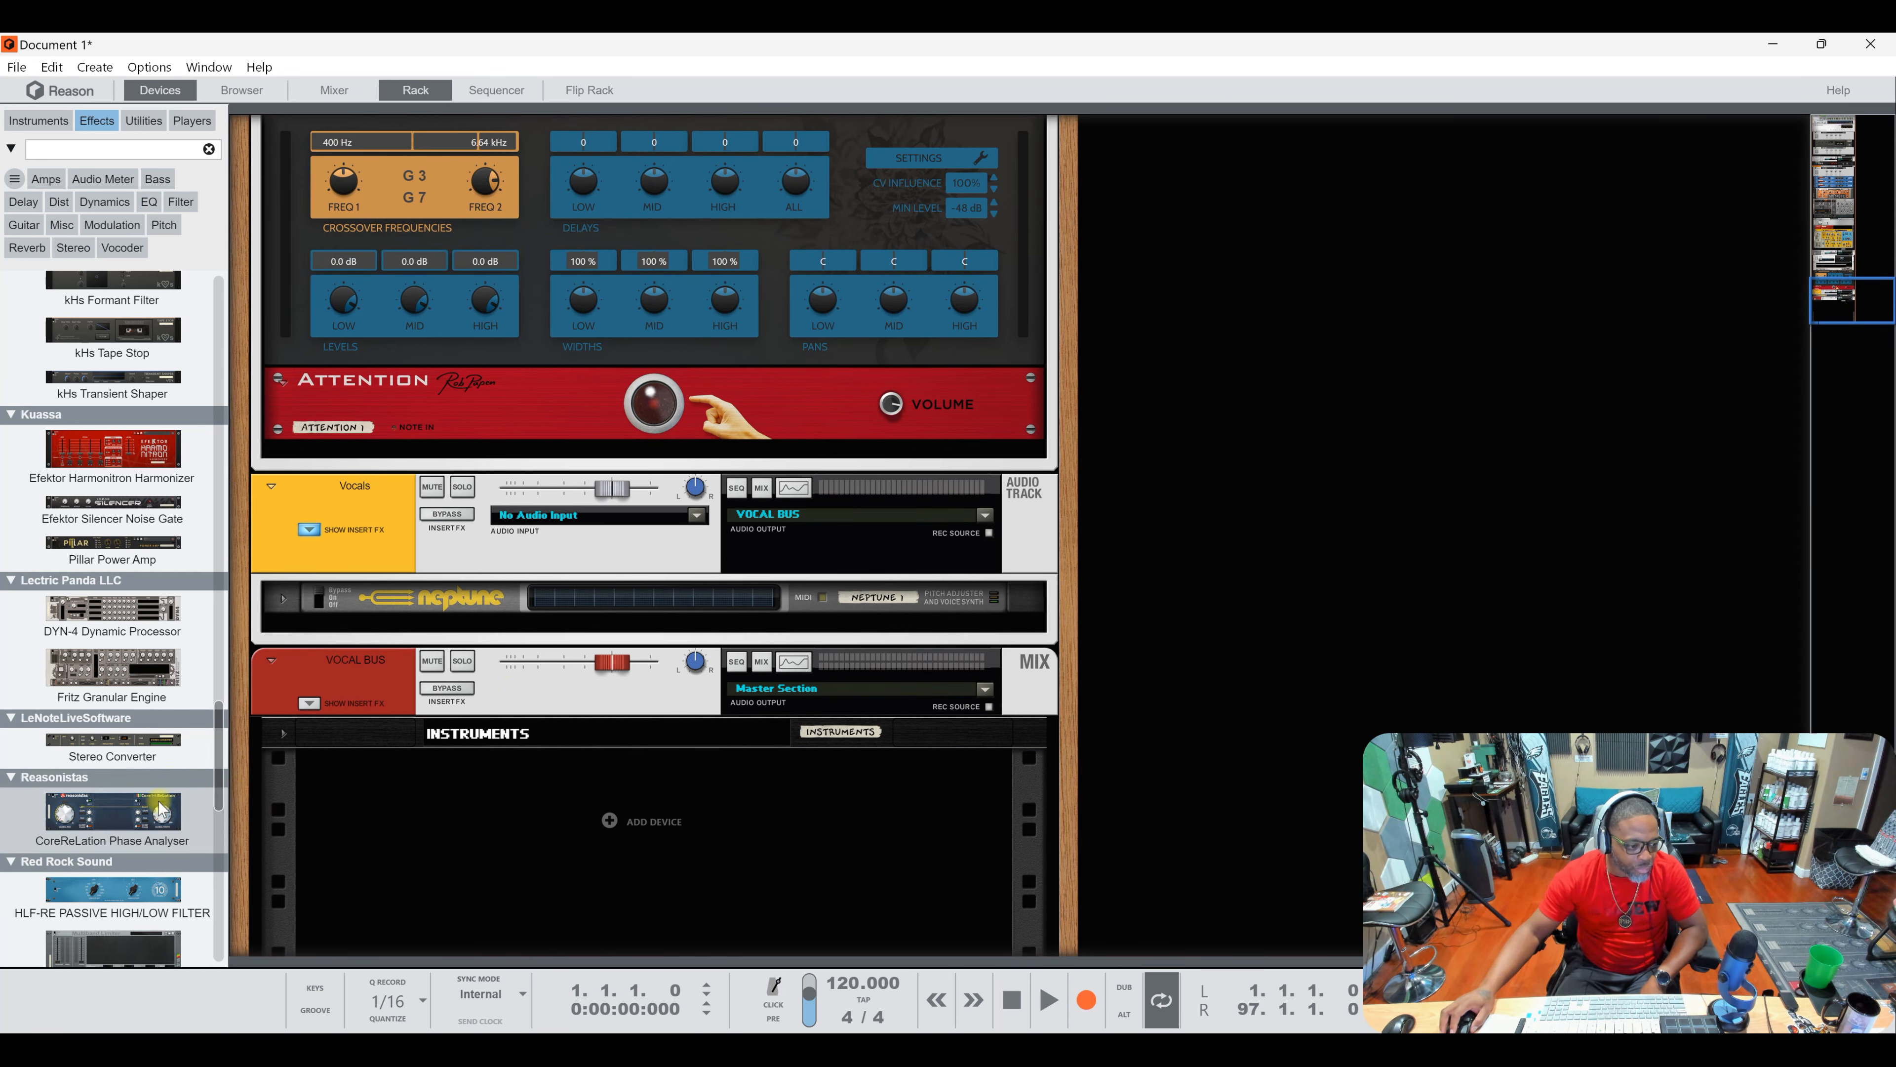
# Step: Show the HLF-RE Passive High/Low Filter, M-MAX Multiband Limiter and MBC Multiband Compressor one after the other below the Instruments device
pyautogui.scroll(-1, 150, 835)
pyautogui.moveTo(123, 829); pyautogui.dragTo(614, 729)
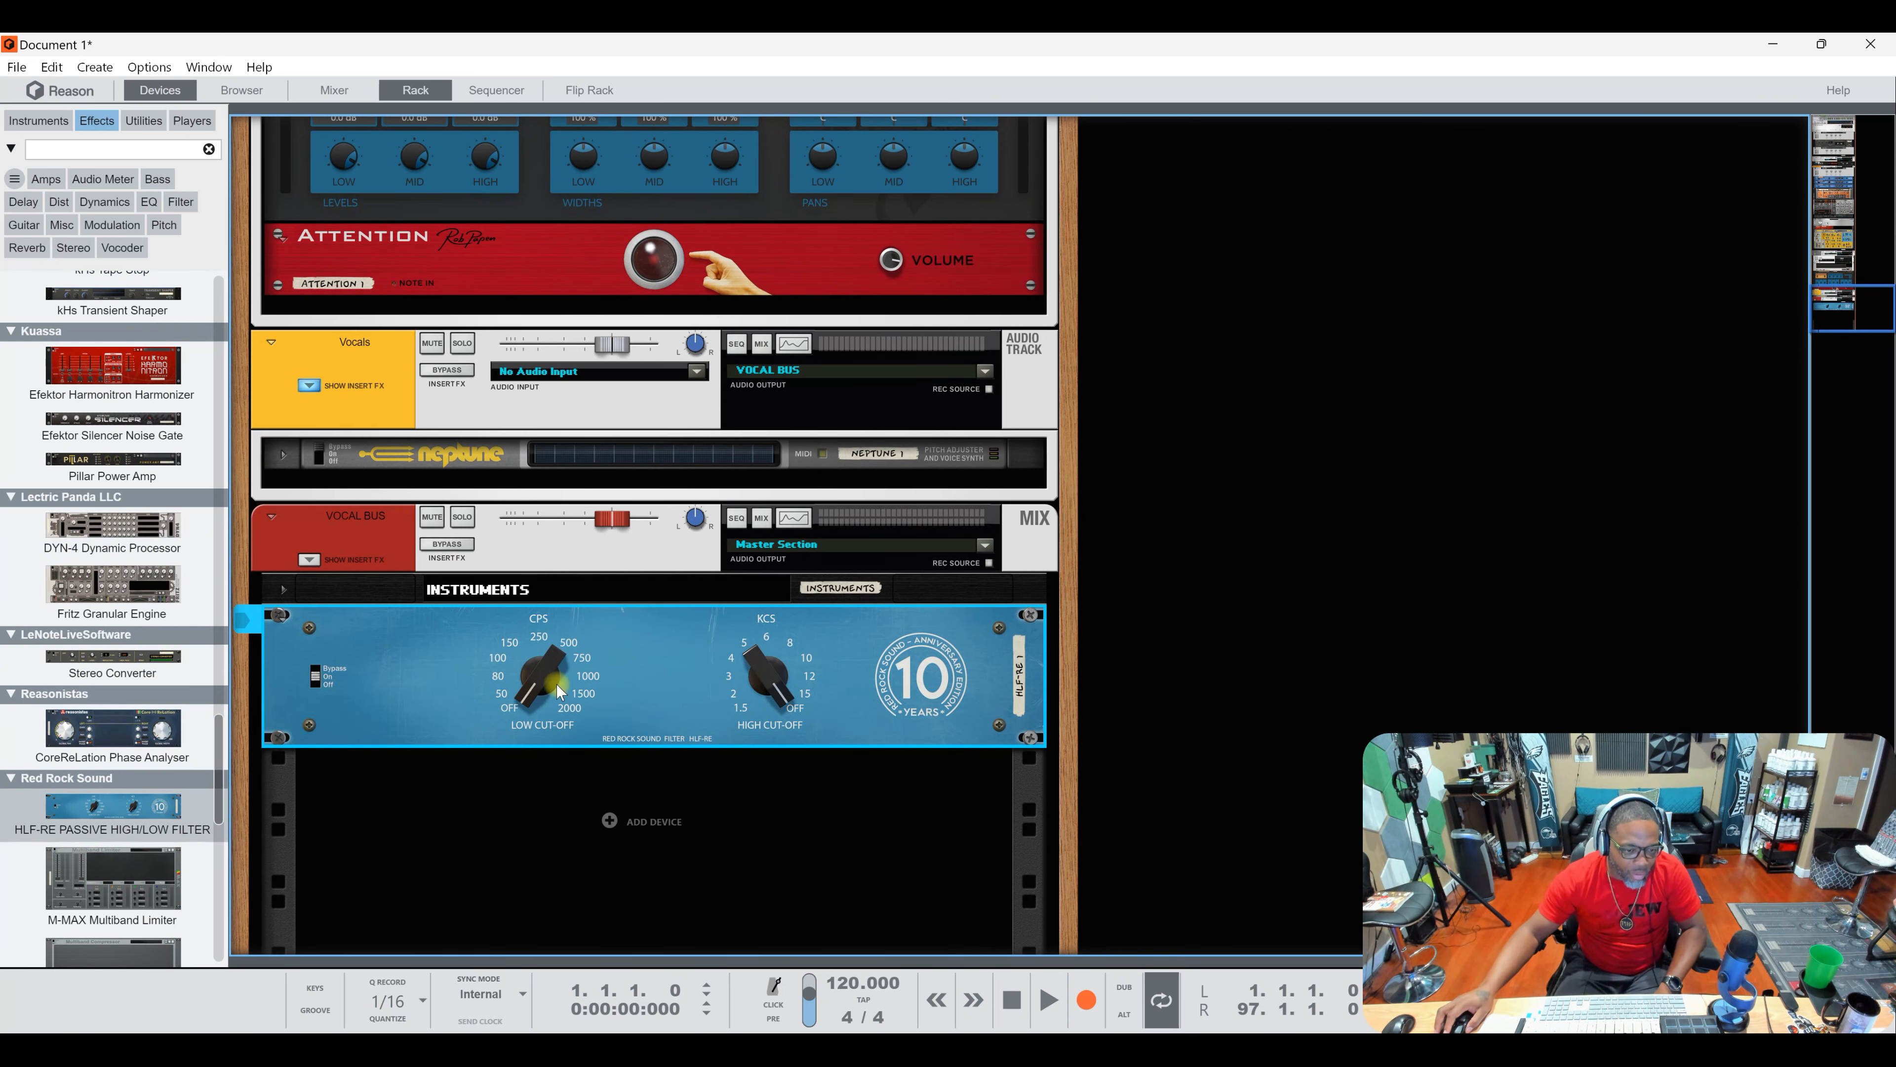
pyautogui.moveTo(112, 886); pyautogui.dragTo(471, 671)
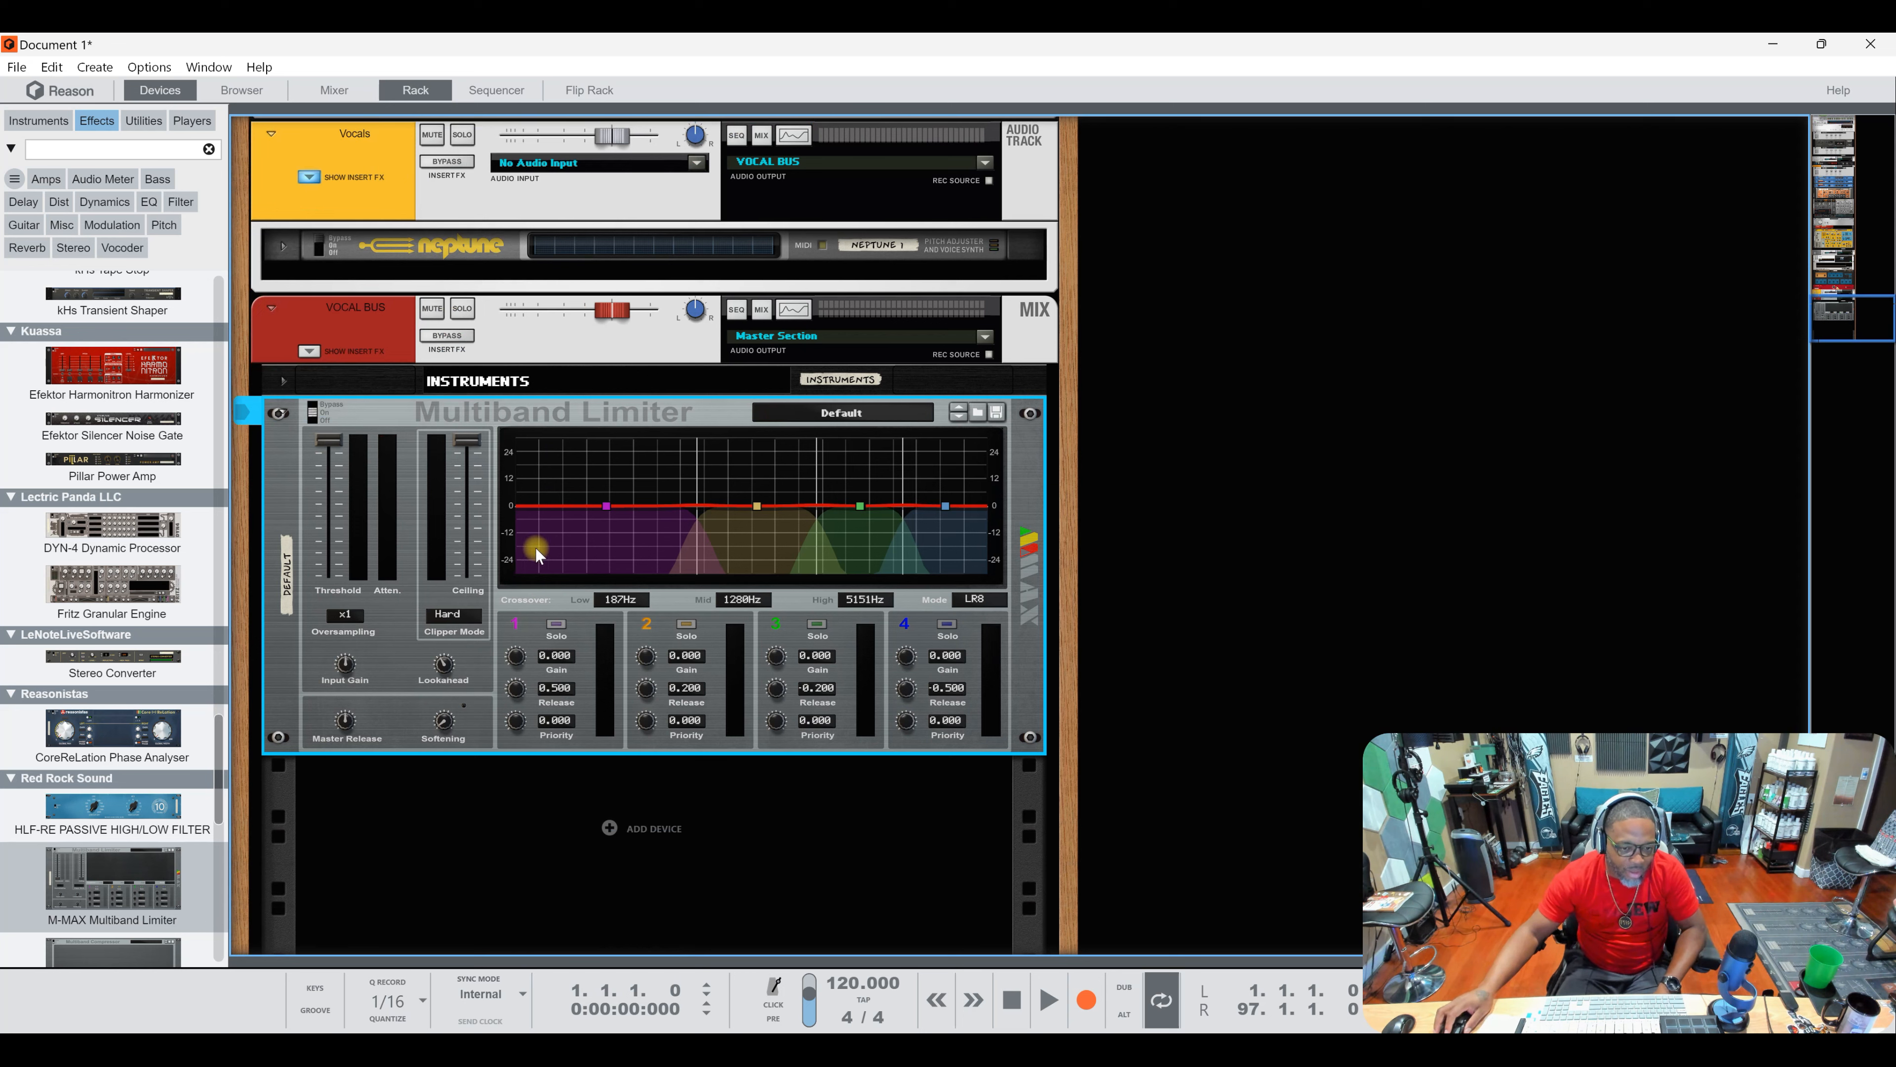
pyautogui.scroll(-2, 144, 838)
pyautogui.moveTo(143, 838); pyautogui.dragTo(533, 572)
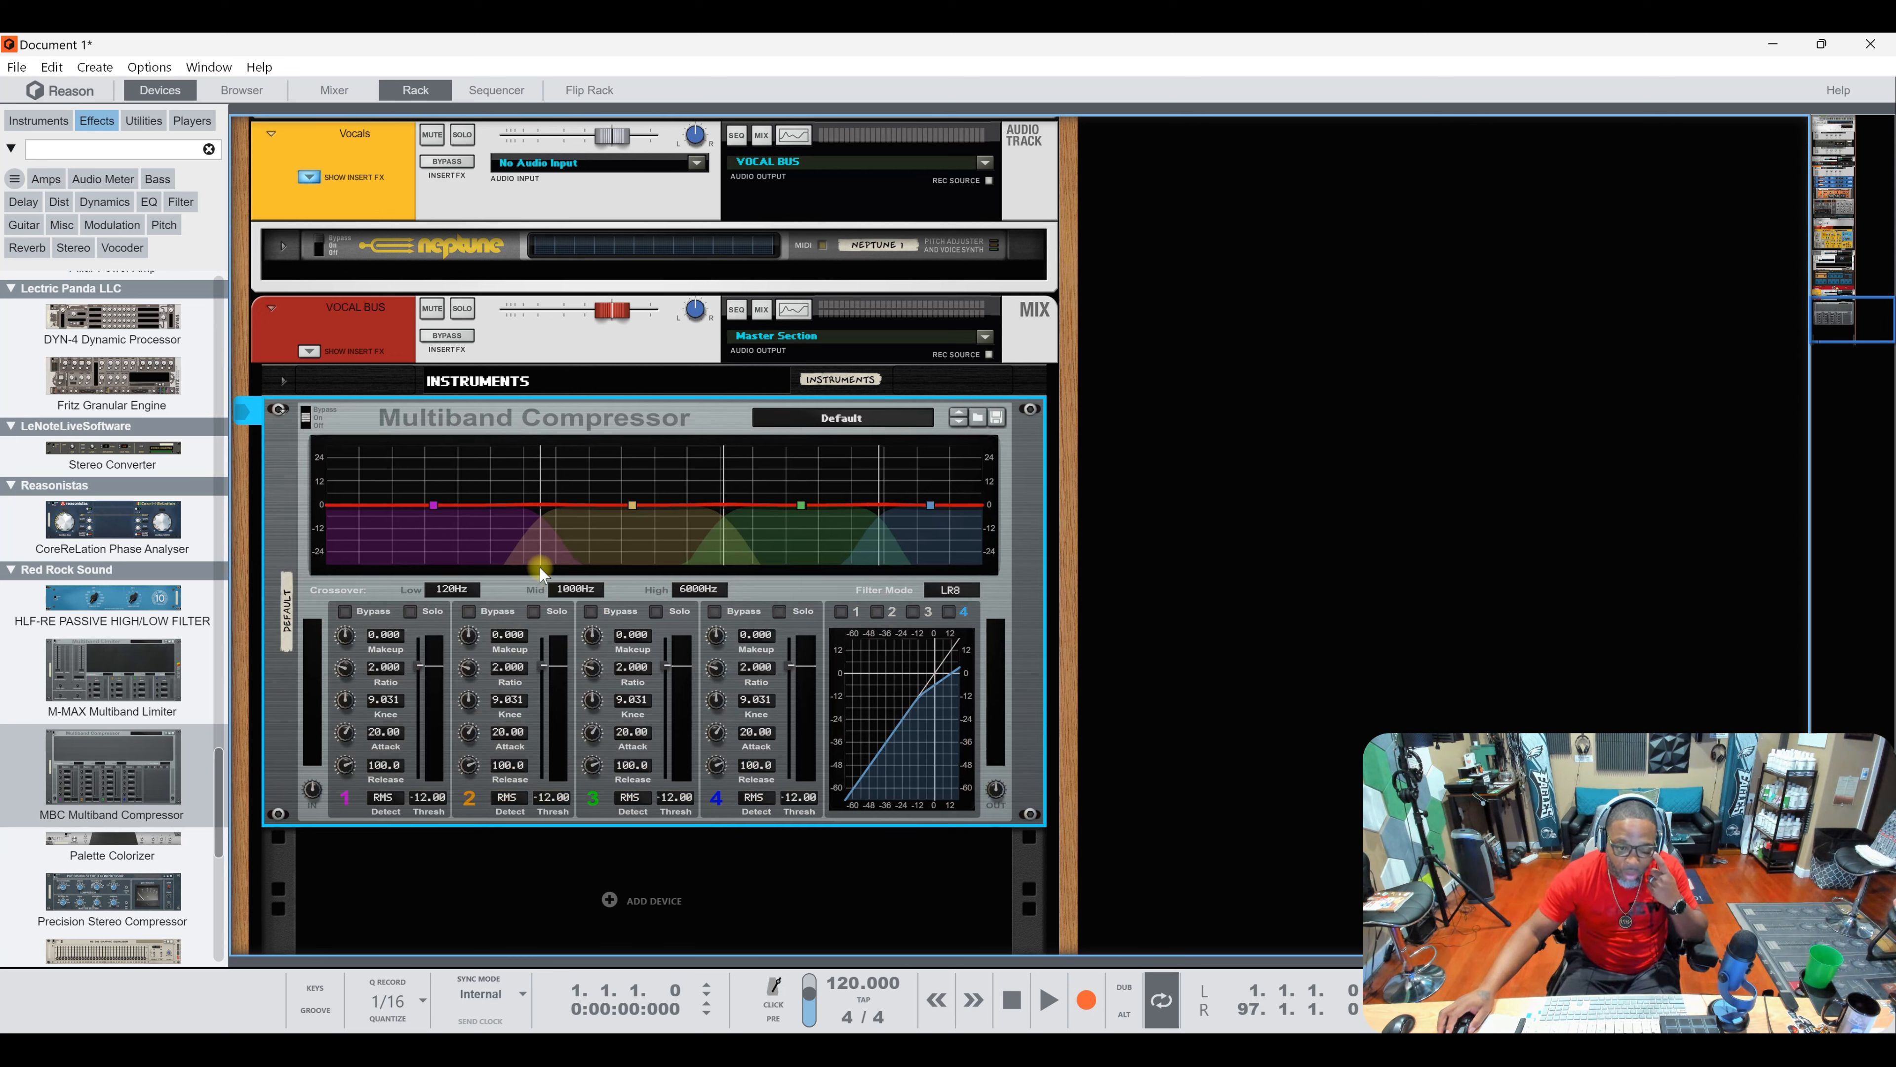
# Step: Replace the MBC Multiband Compressor with the Palette Colorizer and set its color to 13. White
pyautogui.scroll(-2, 165, 758)
pyautogui.moveTo(133, 700); pyautogui.dragTo(597, 629)
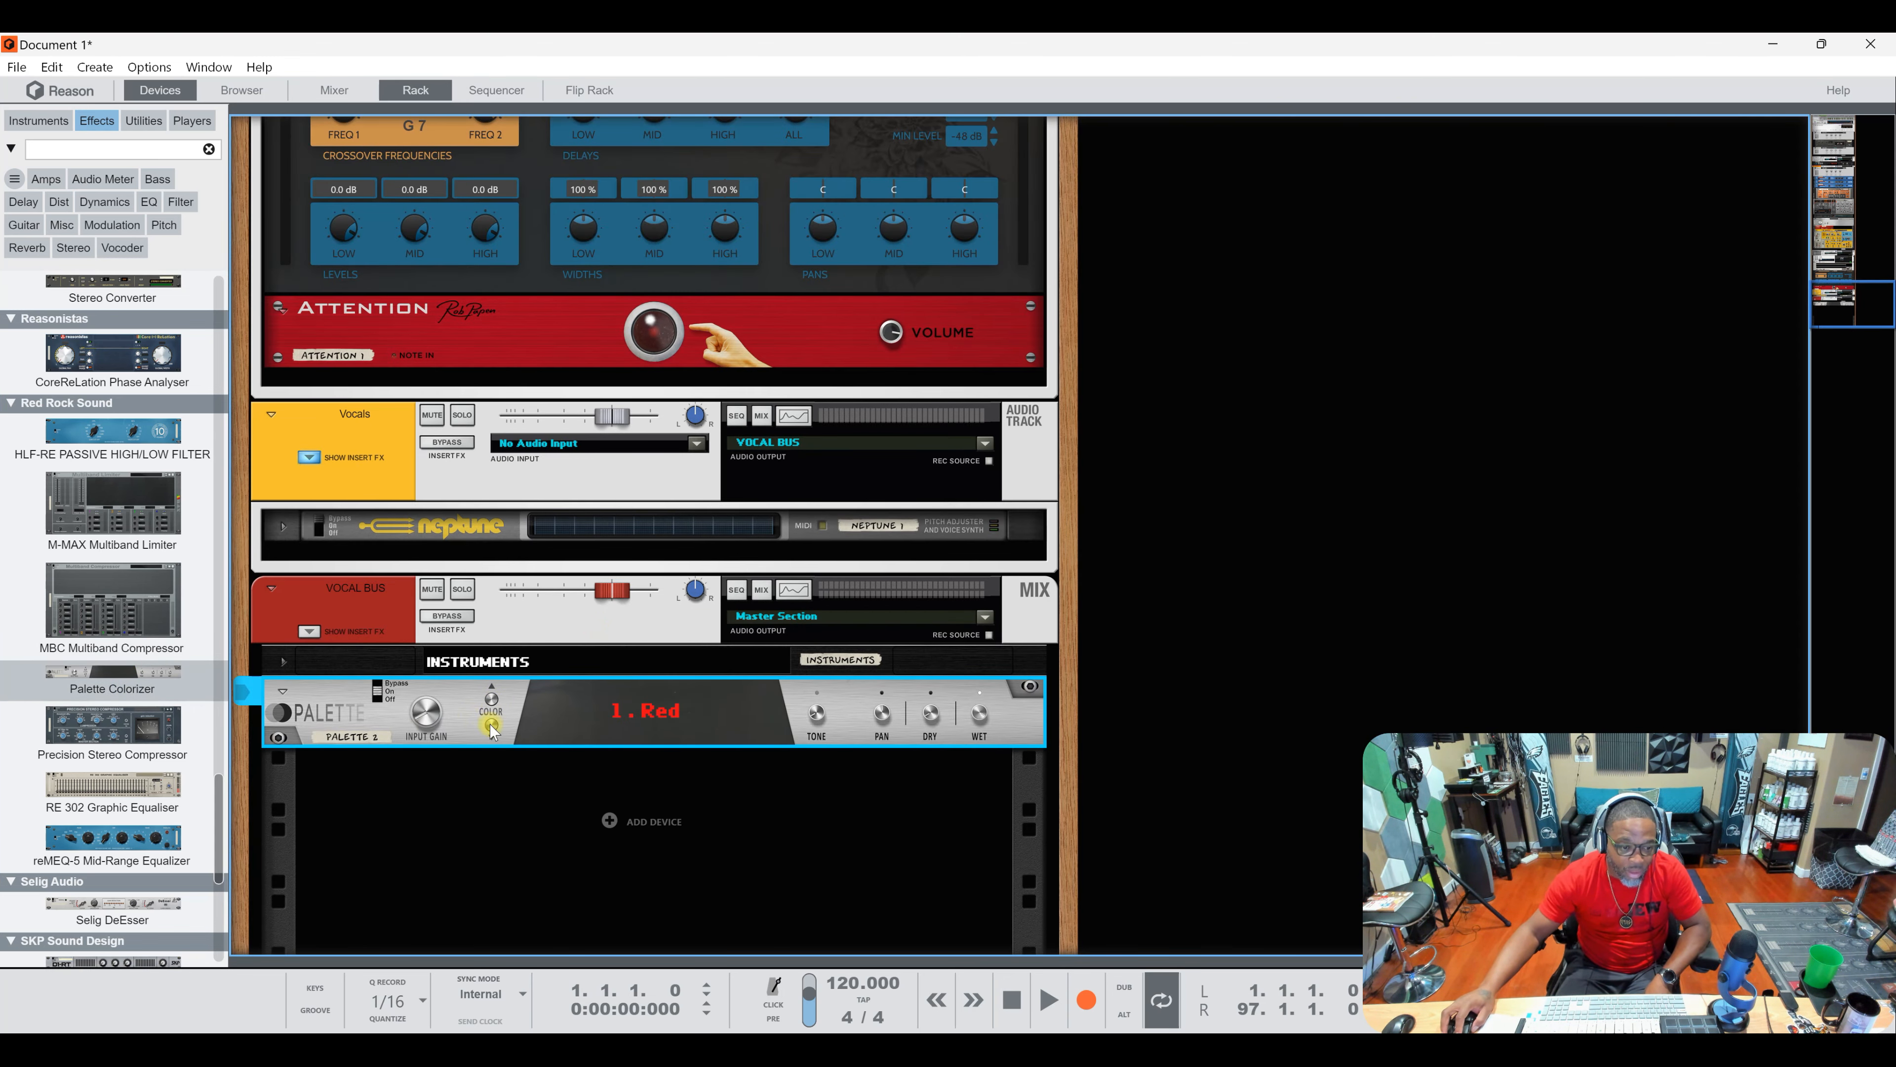
pyautogui.scroll(3, 492, 706)
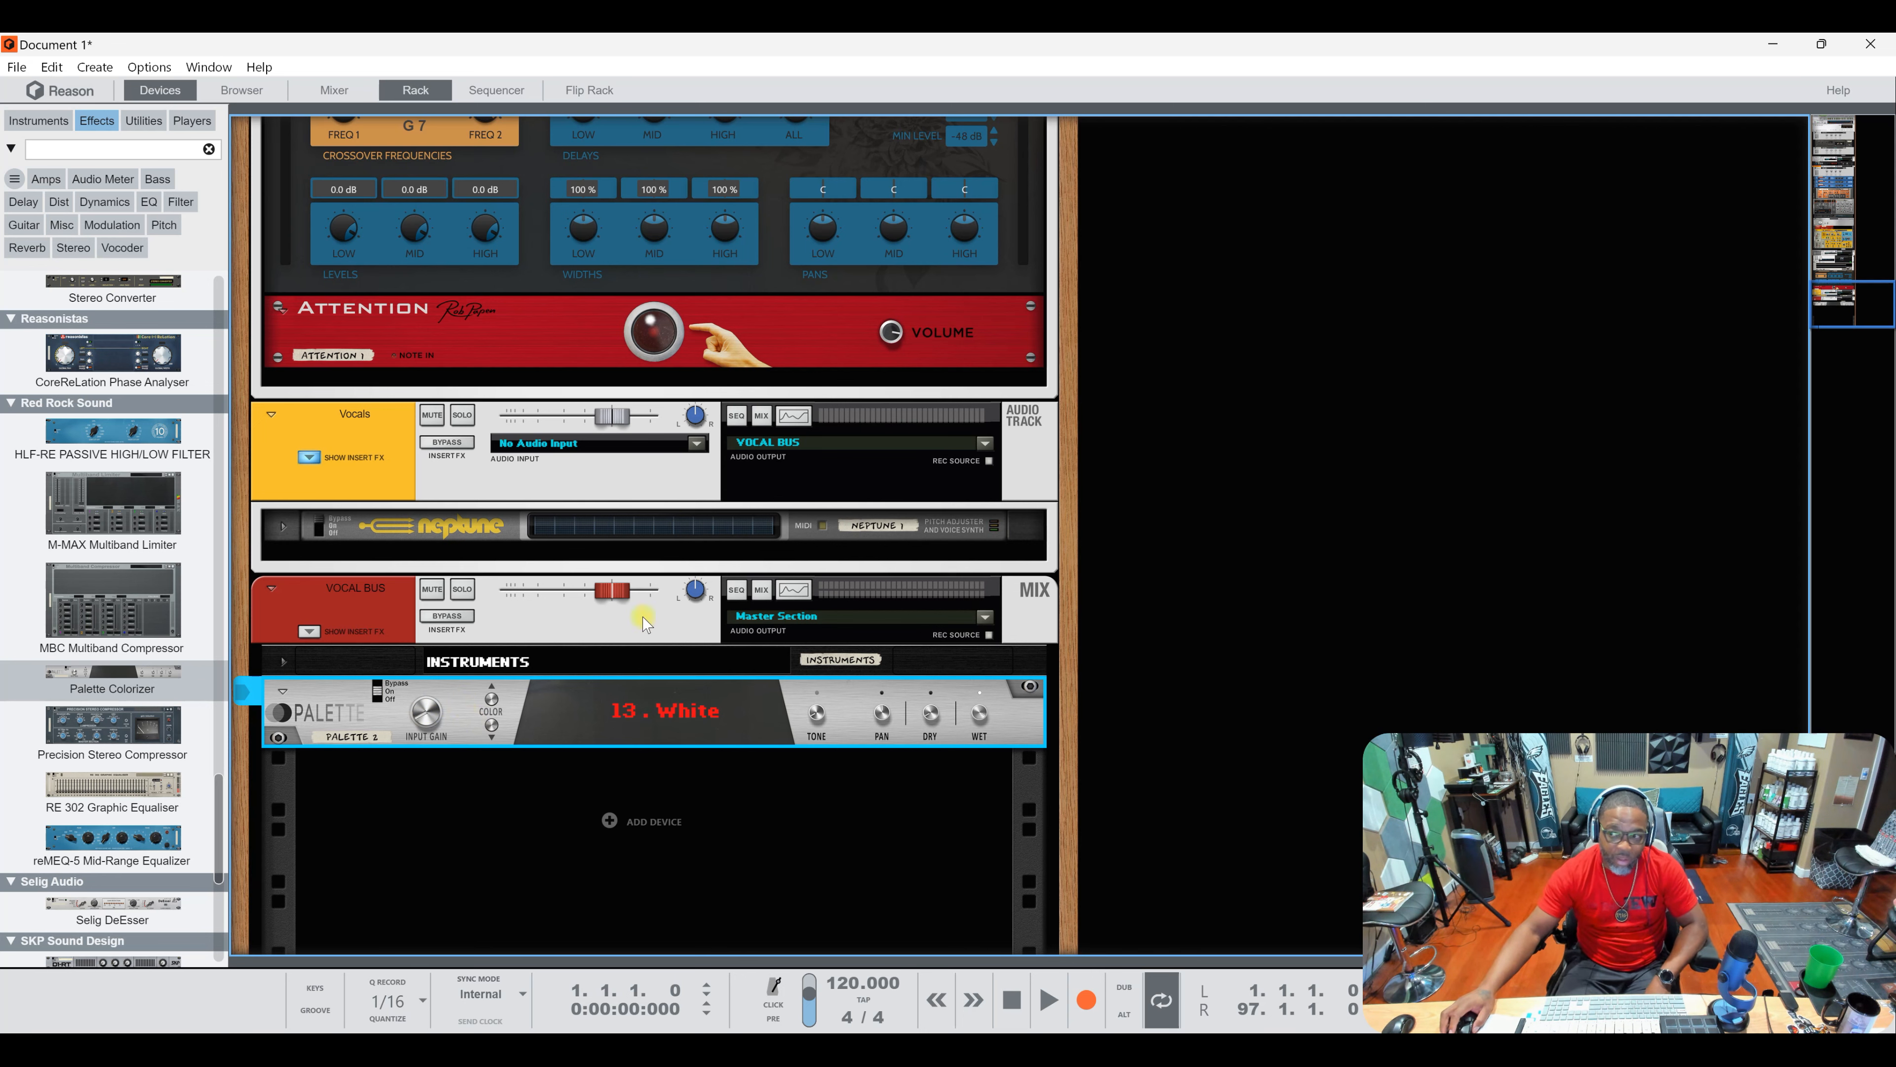
# Step: Show the devices inside the Master Section's YYBY Basic Master Output Suite Song Combinator and examine its VU meter, CoreReLation and Stereo Converter
pyautogui.click(1829, 134)
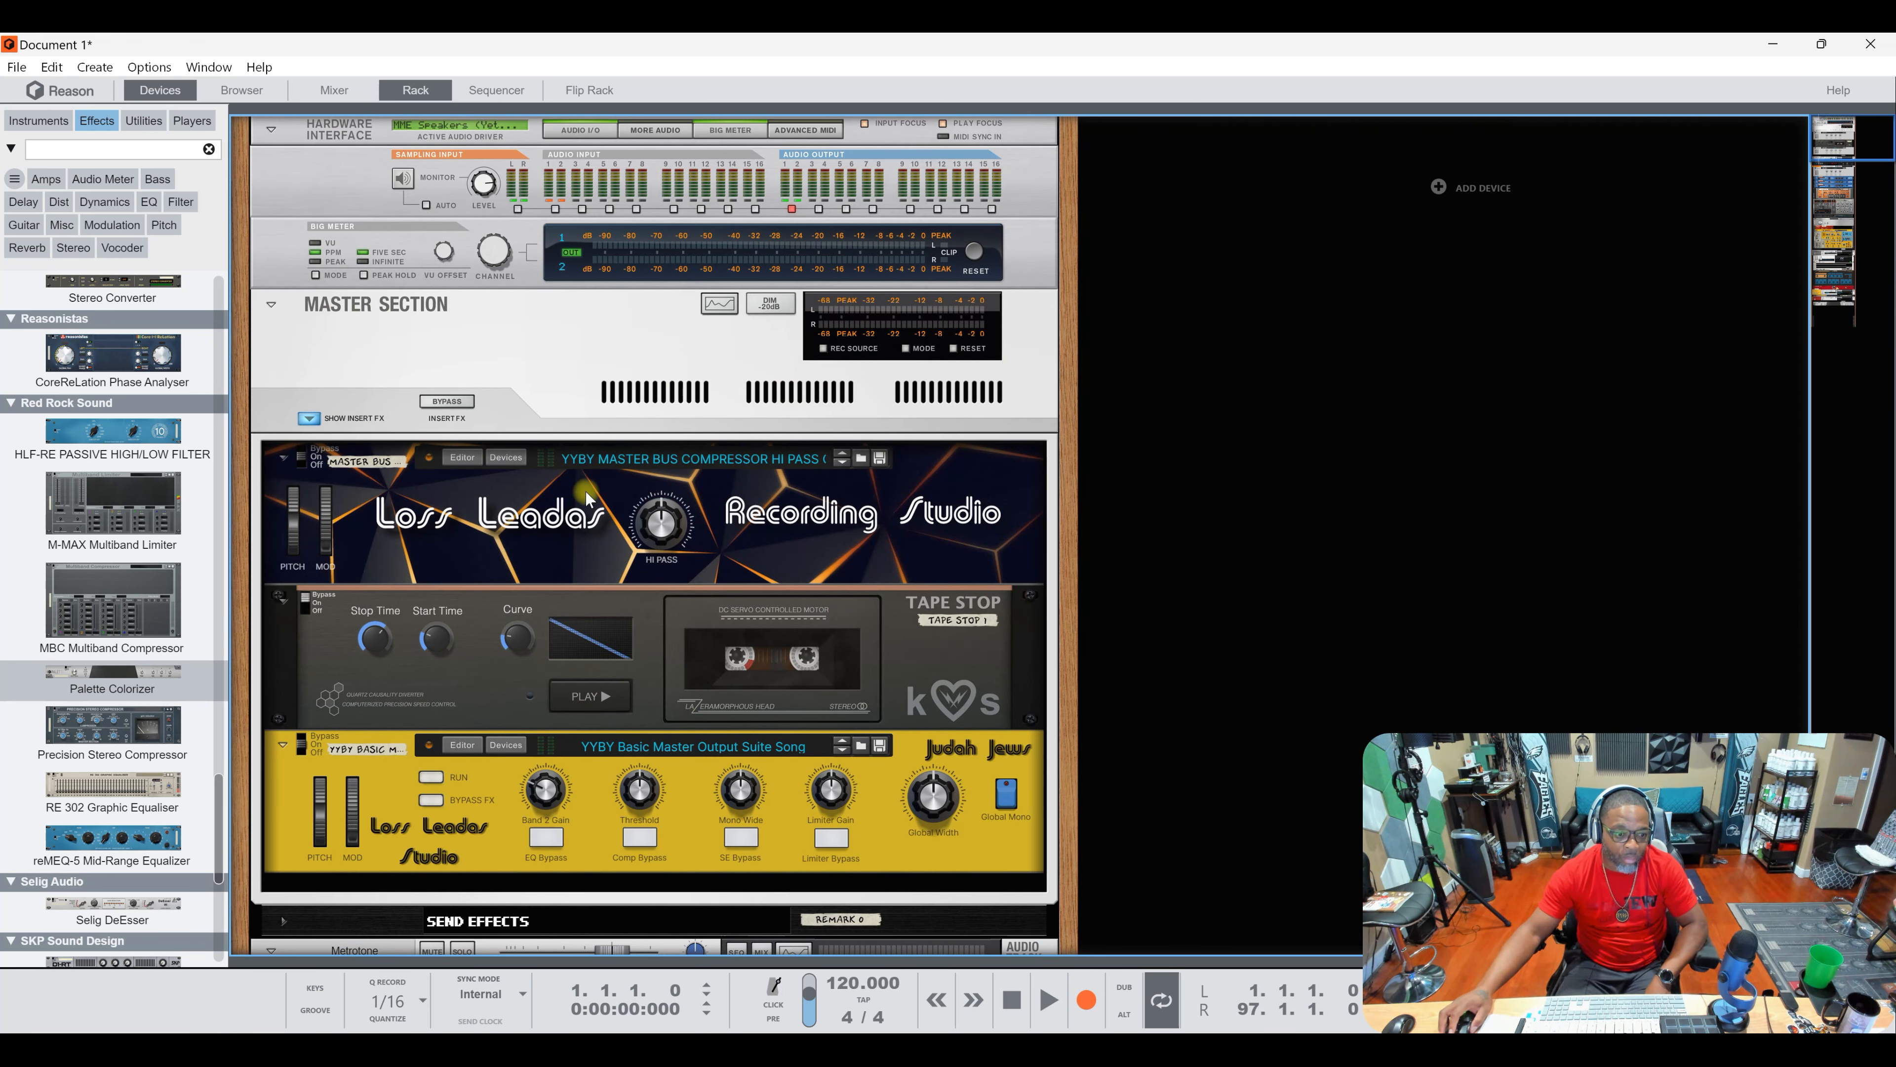
pyautogui.scroll(-4, 587, 496)
pyautogui.click(502, 453)
pyautogui.click(635, 373)
pyautogui.click(456, 528)
pyautogui.click(447, 708)
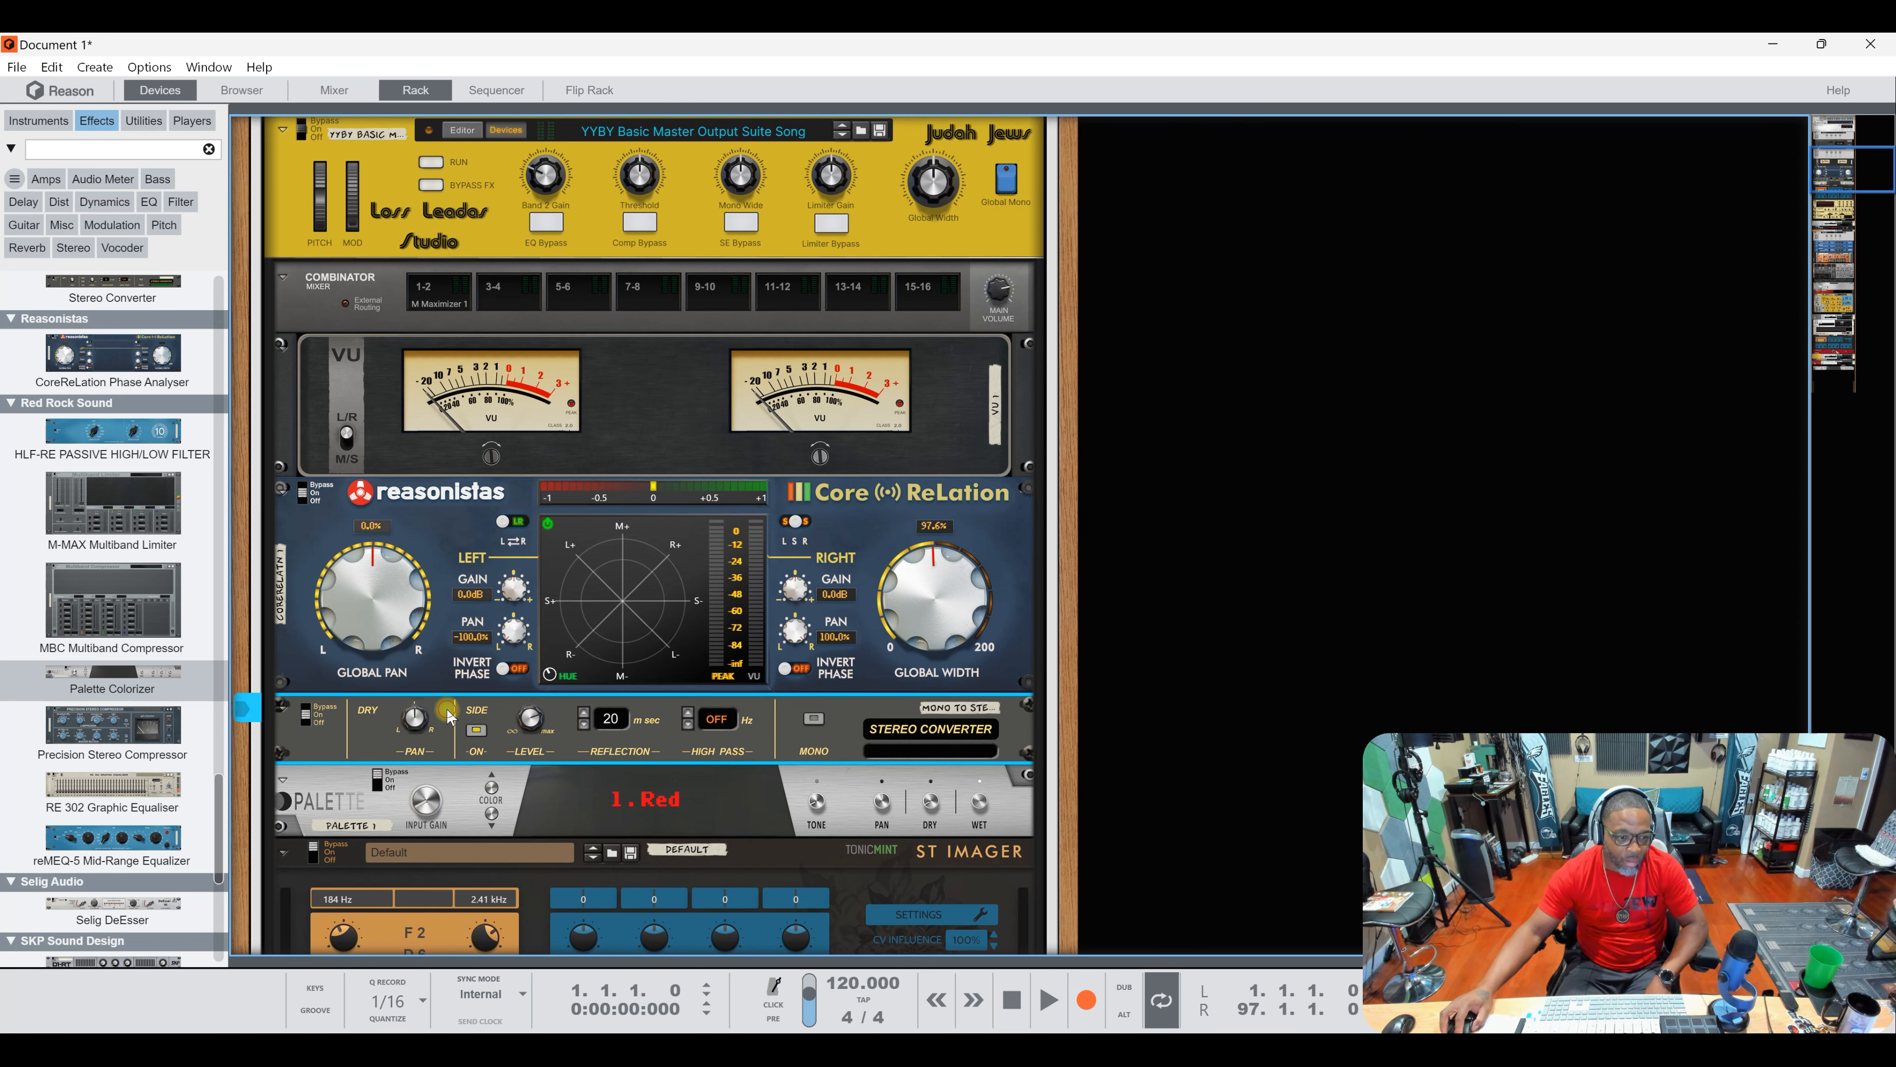
# Step: Examine the Combinator's Palette, ST Imager and MClass mastering devices, and hide its devices again
pyautogui.scroll(-3, 467, 664)
pyautogui.click(464, 553)
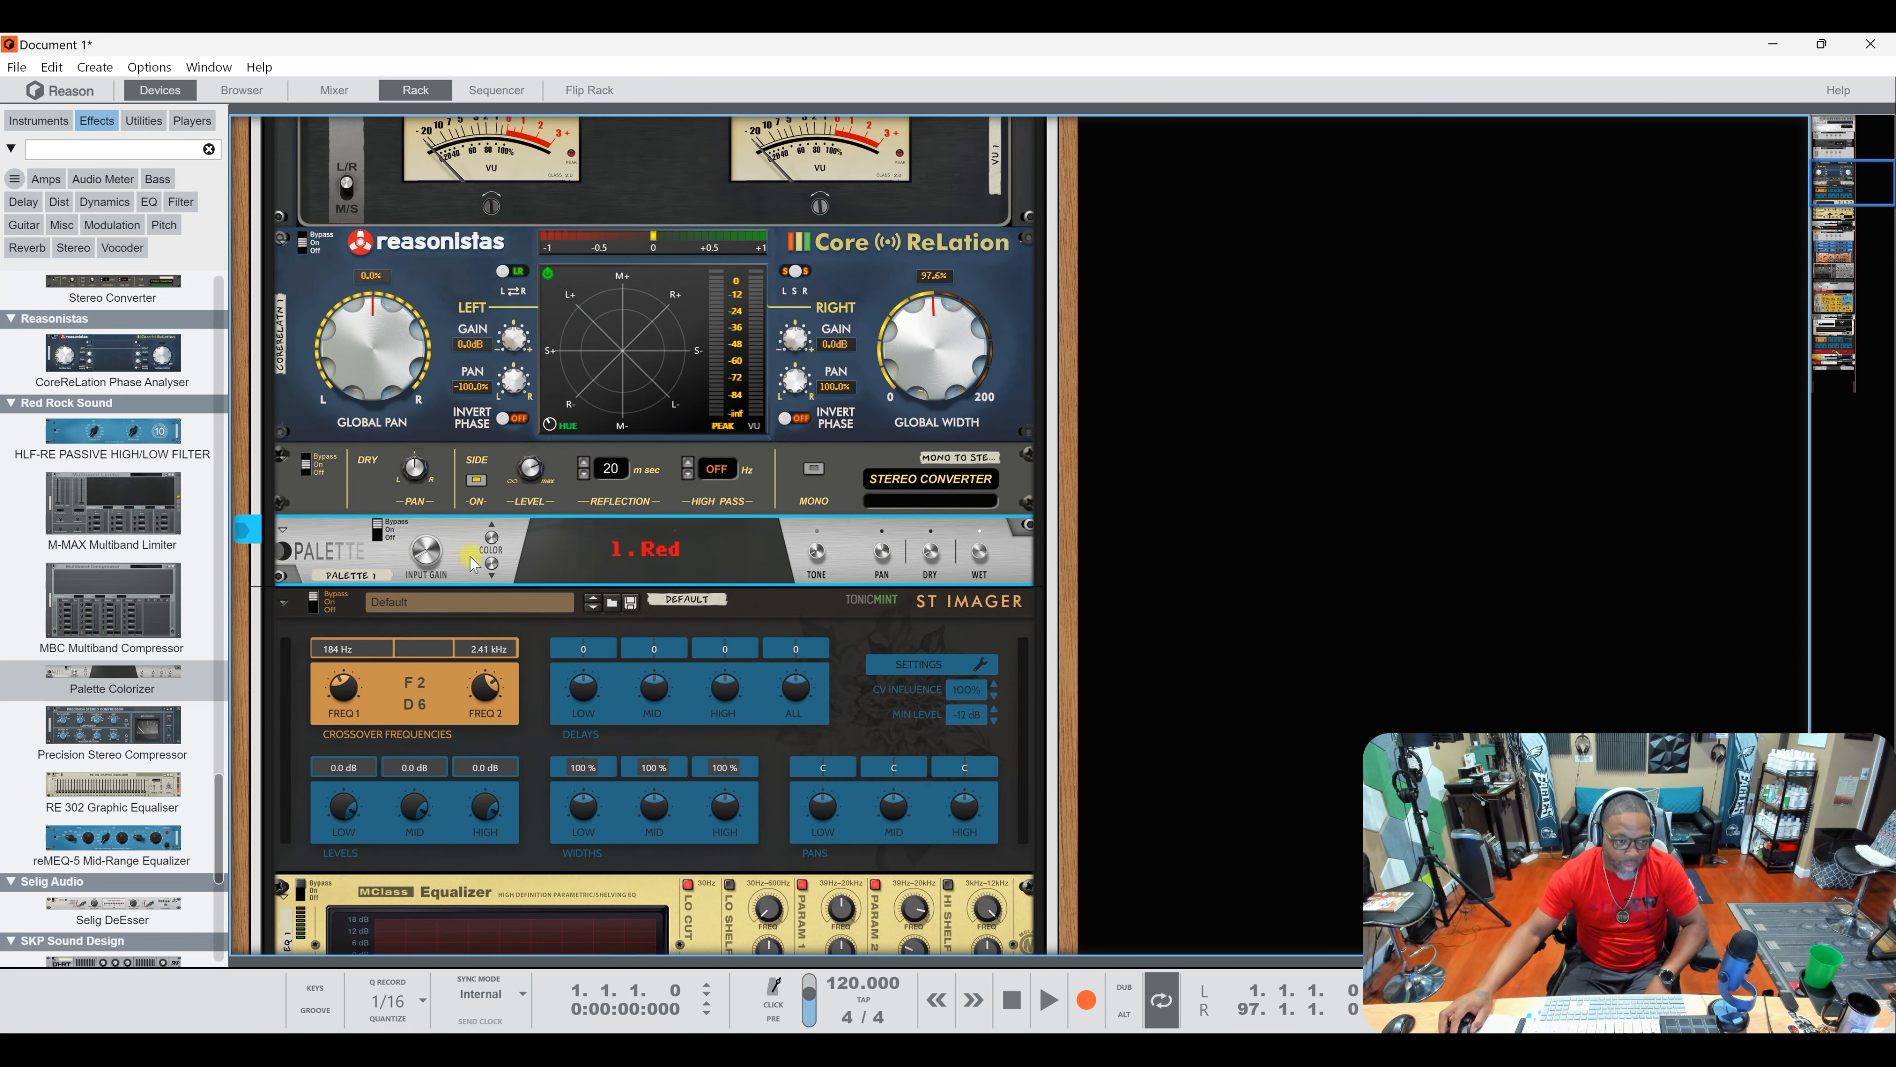
pyautogui.scroll(-3, 470, 556)
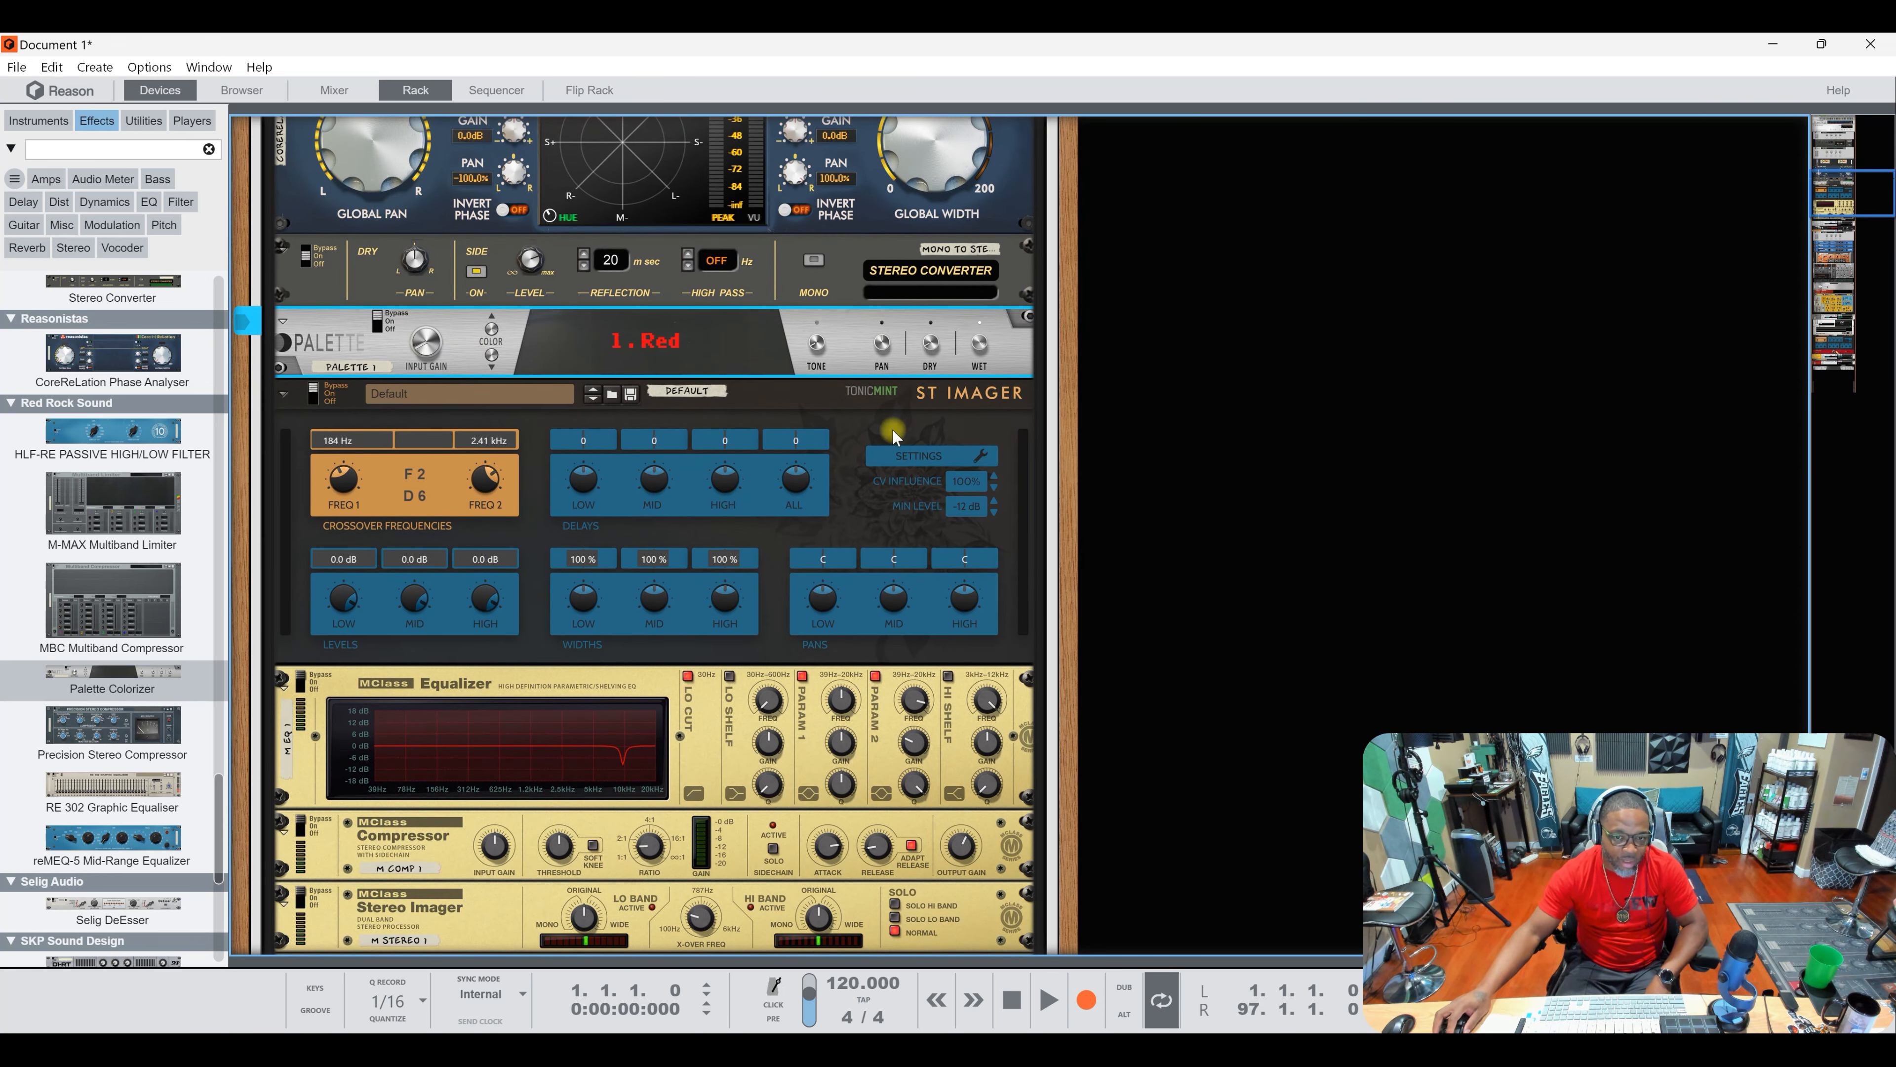
pyautogui.click(844, 448)
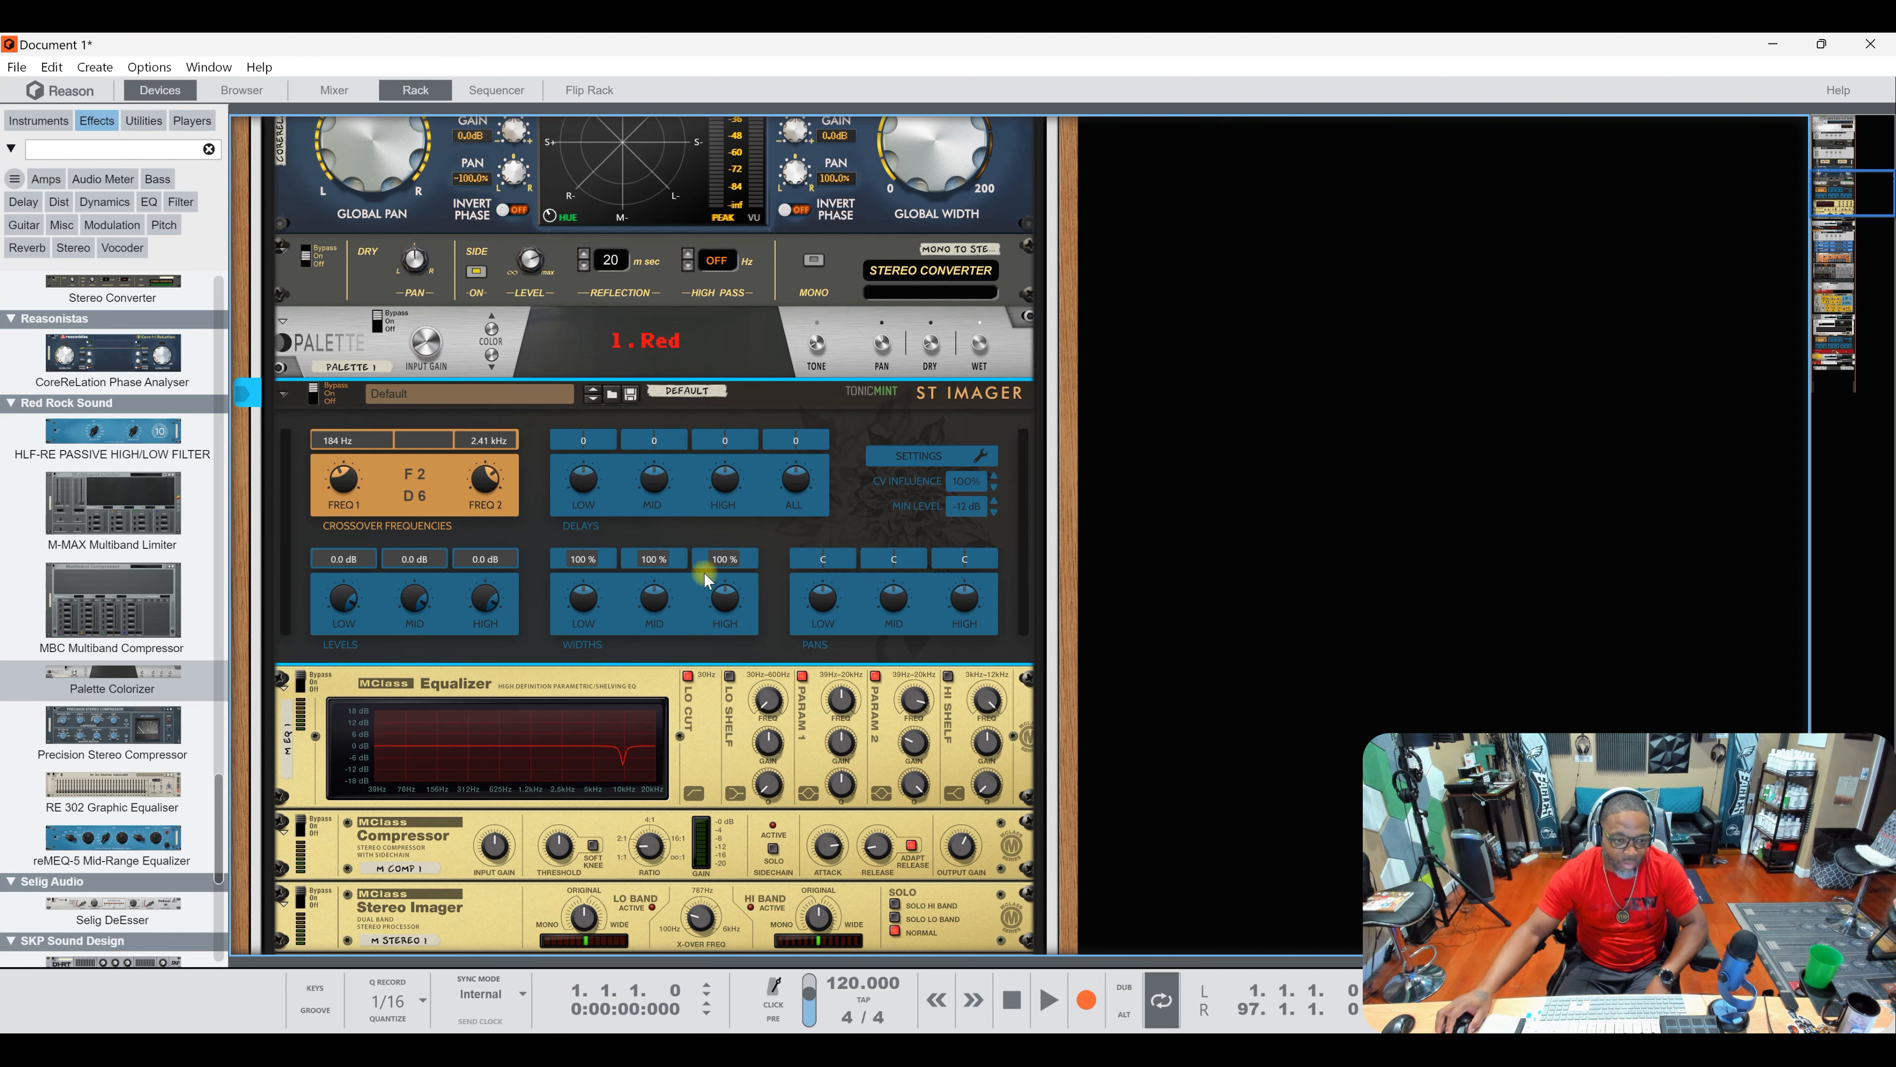
pyautogui.scroll(-3, 706, 578)
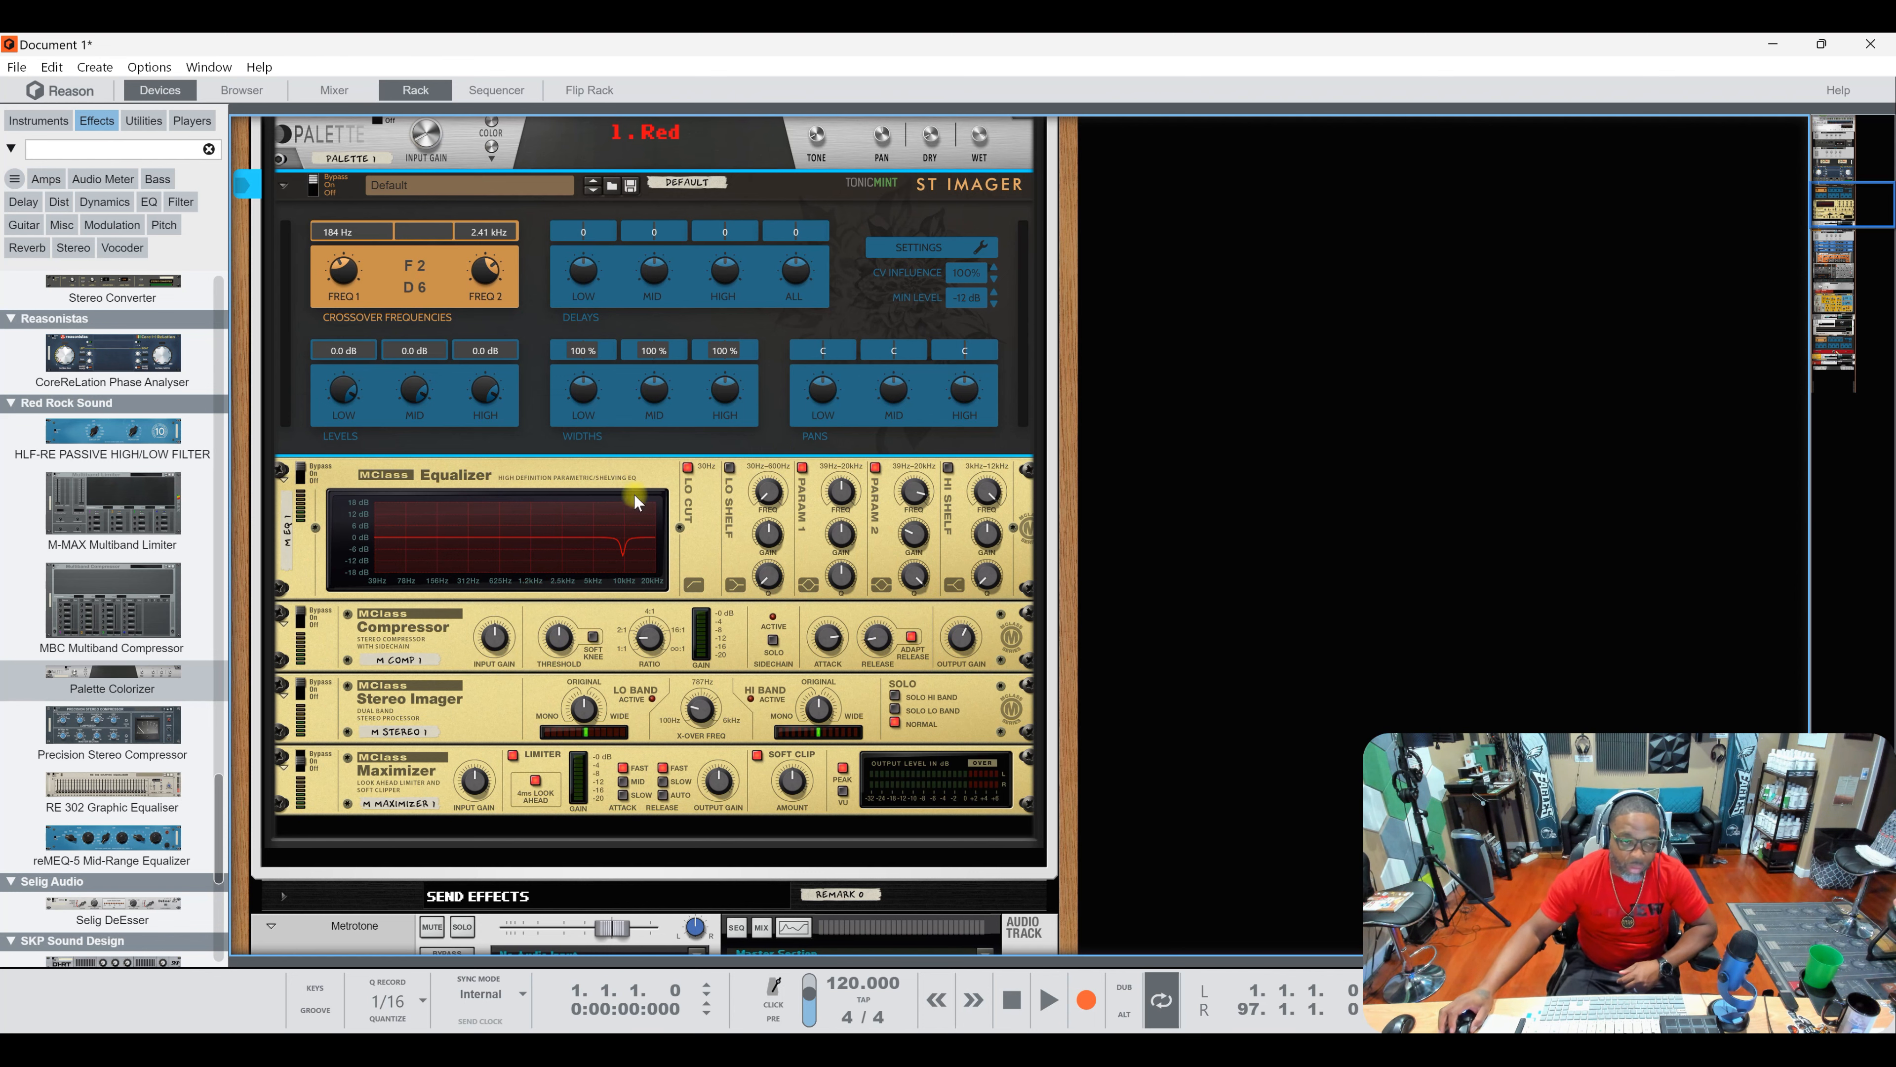
pyautogui.scroll(10, 635, 493)
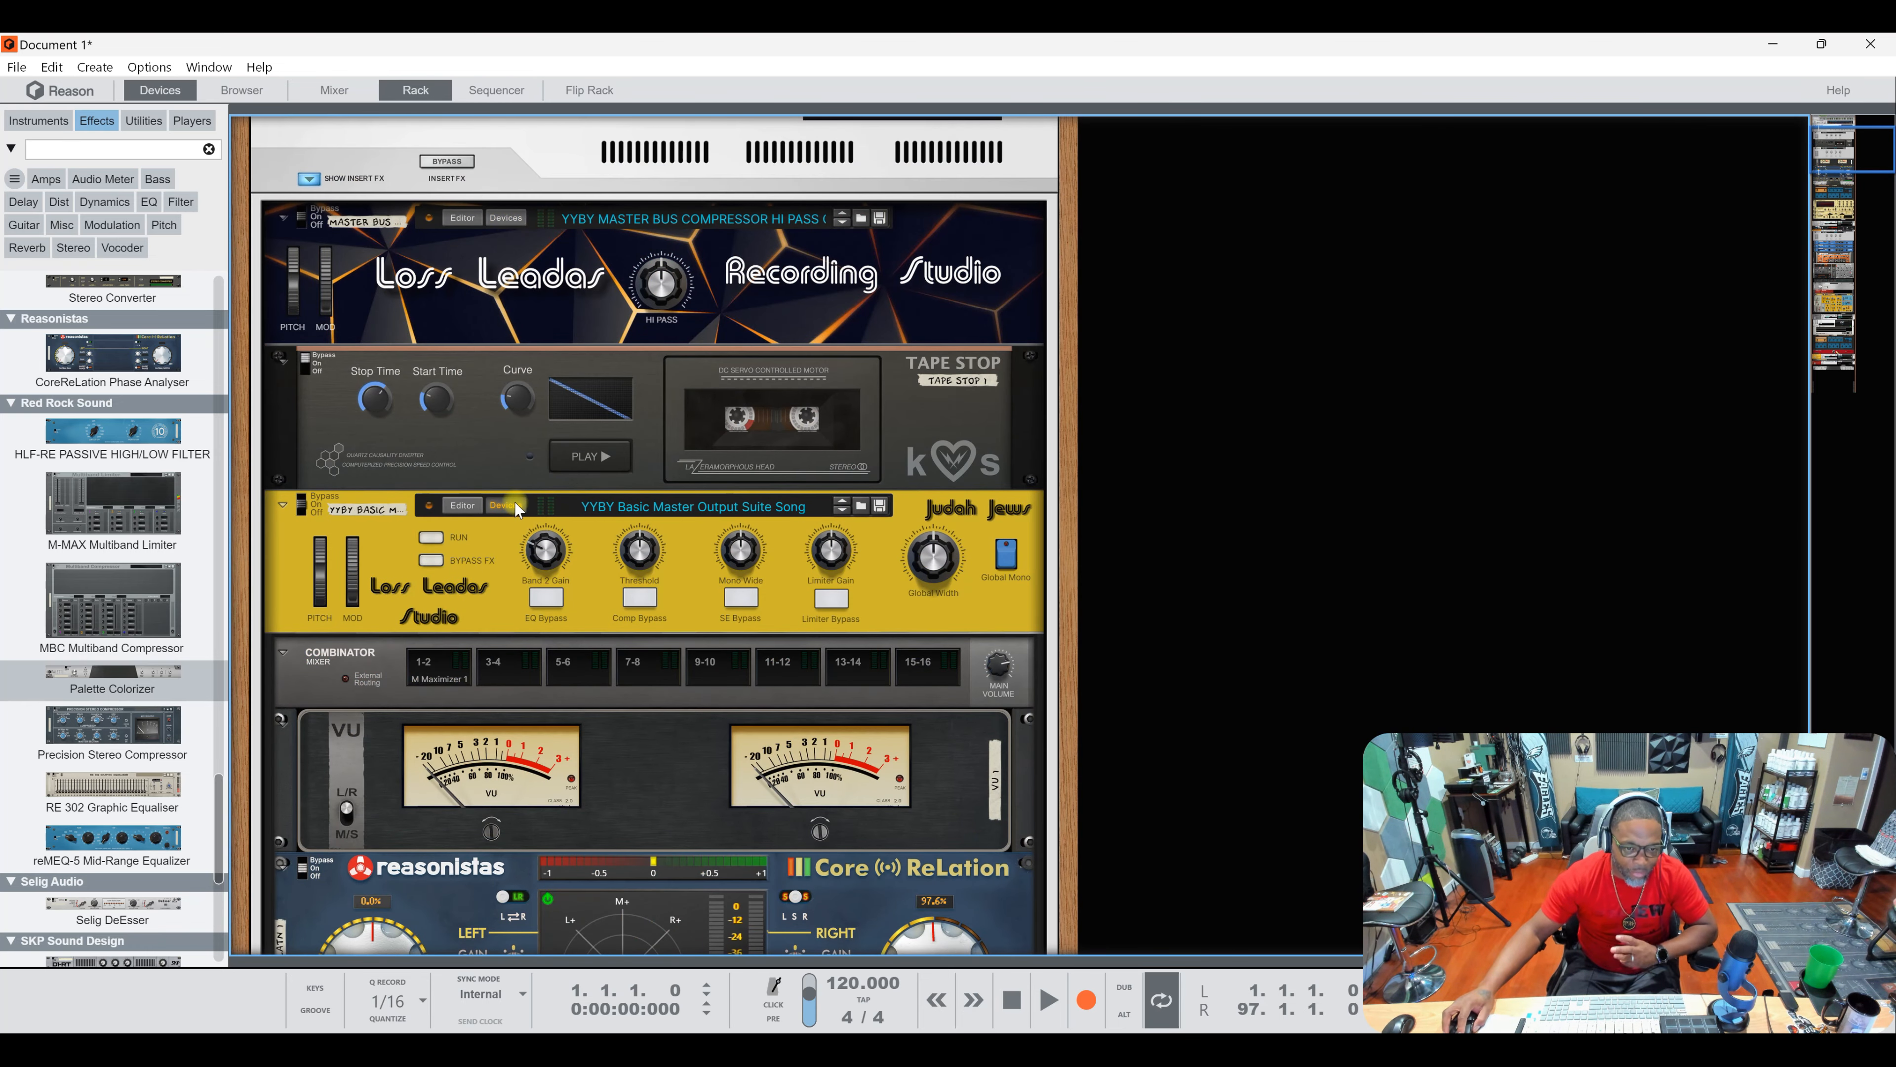
pyautogui.click(518, 506)
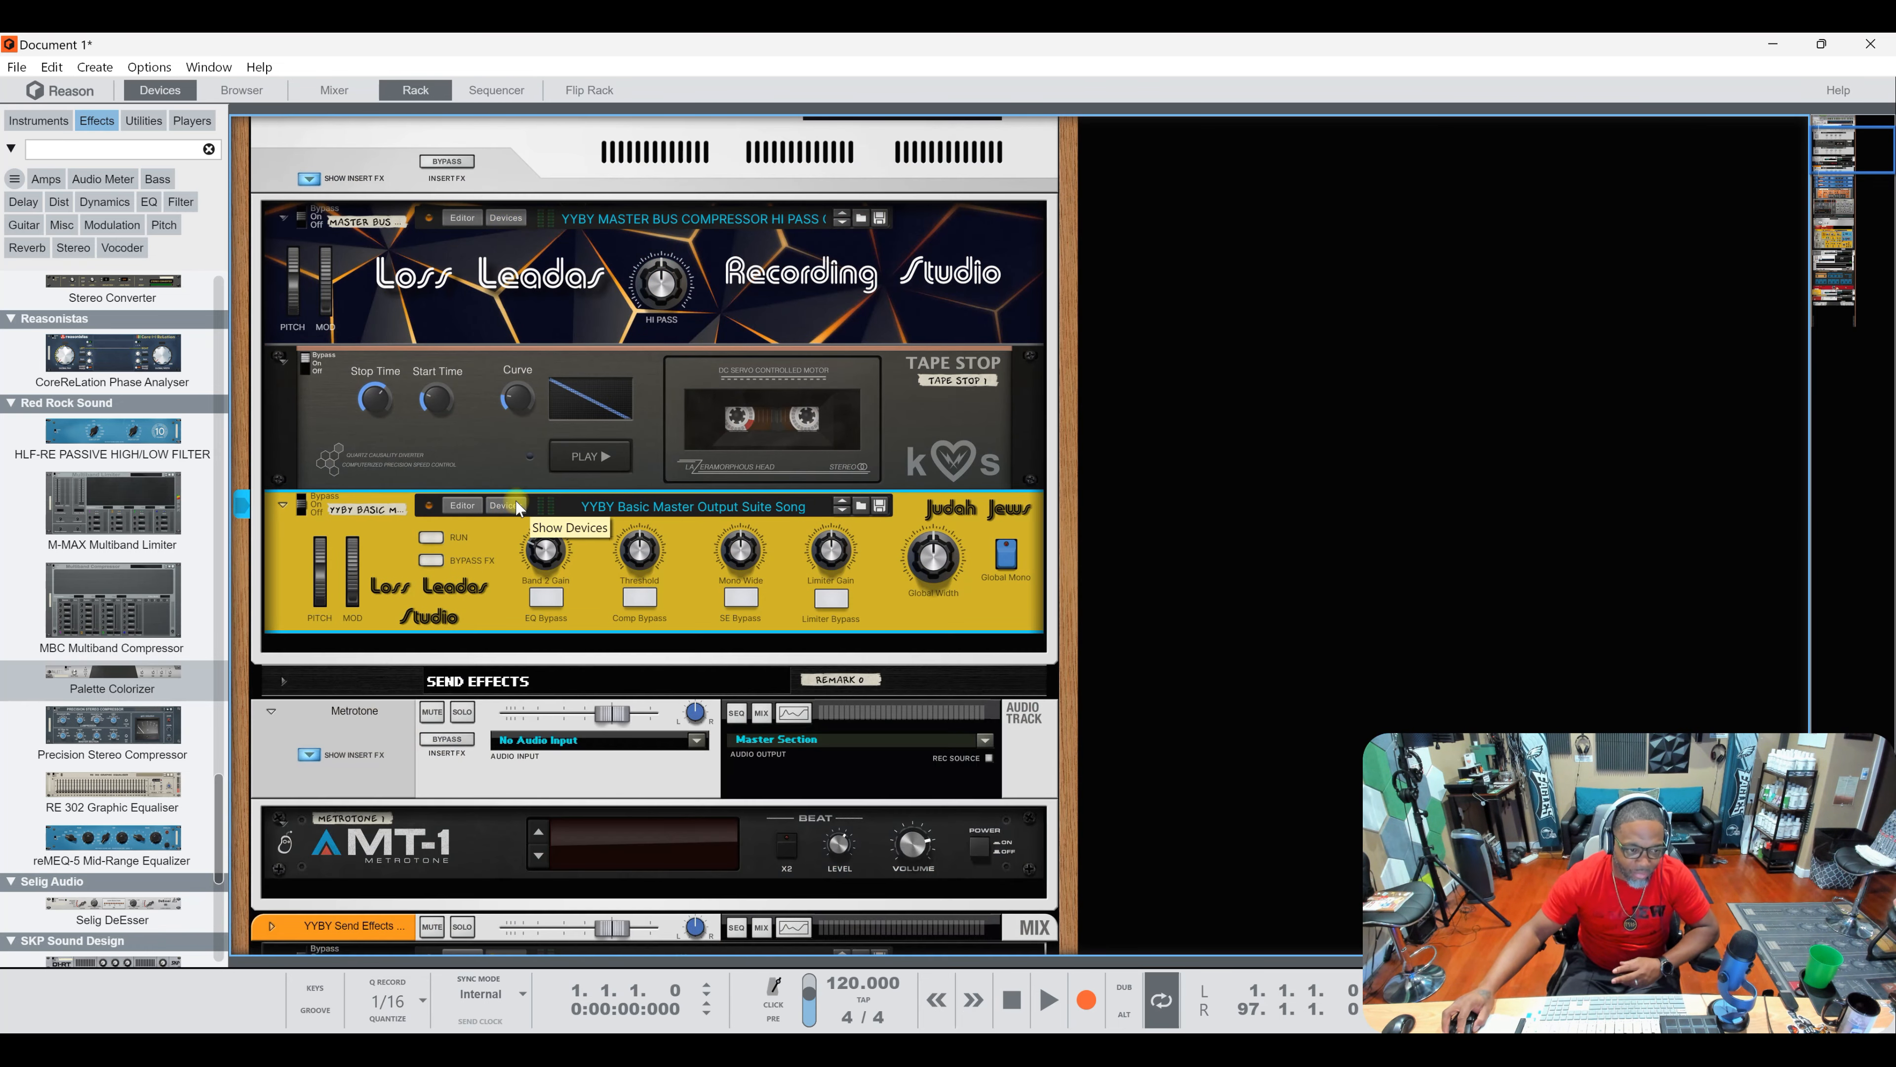
# Step: Delete the Palette Colorizer below the Instruments device at the end of the rack
pyautogui.scroll(-8, 509, 540)
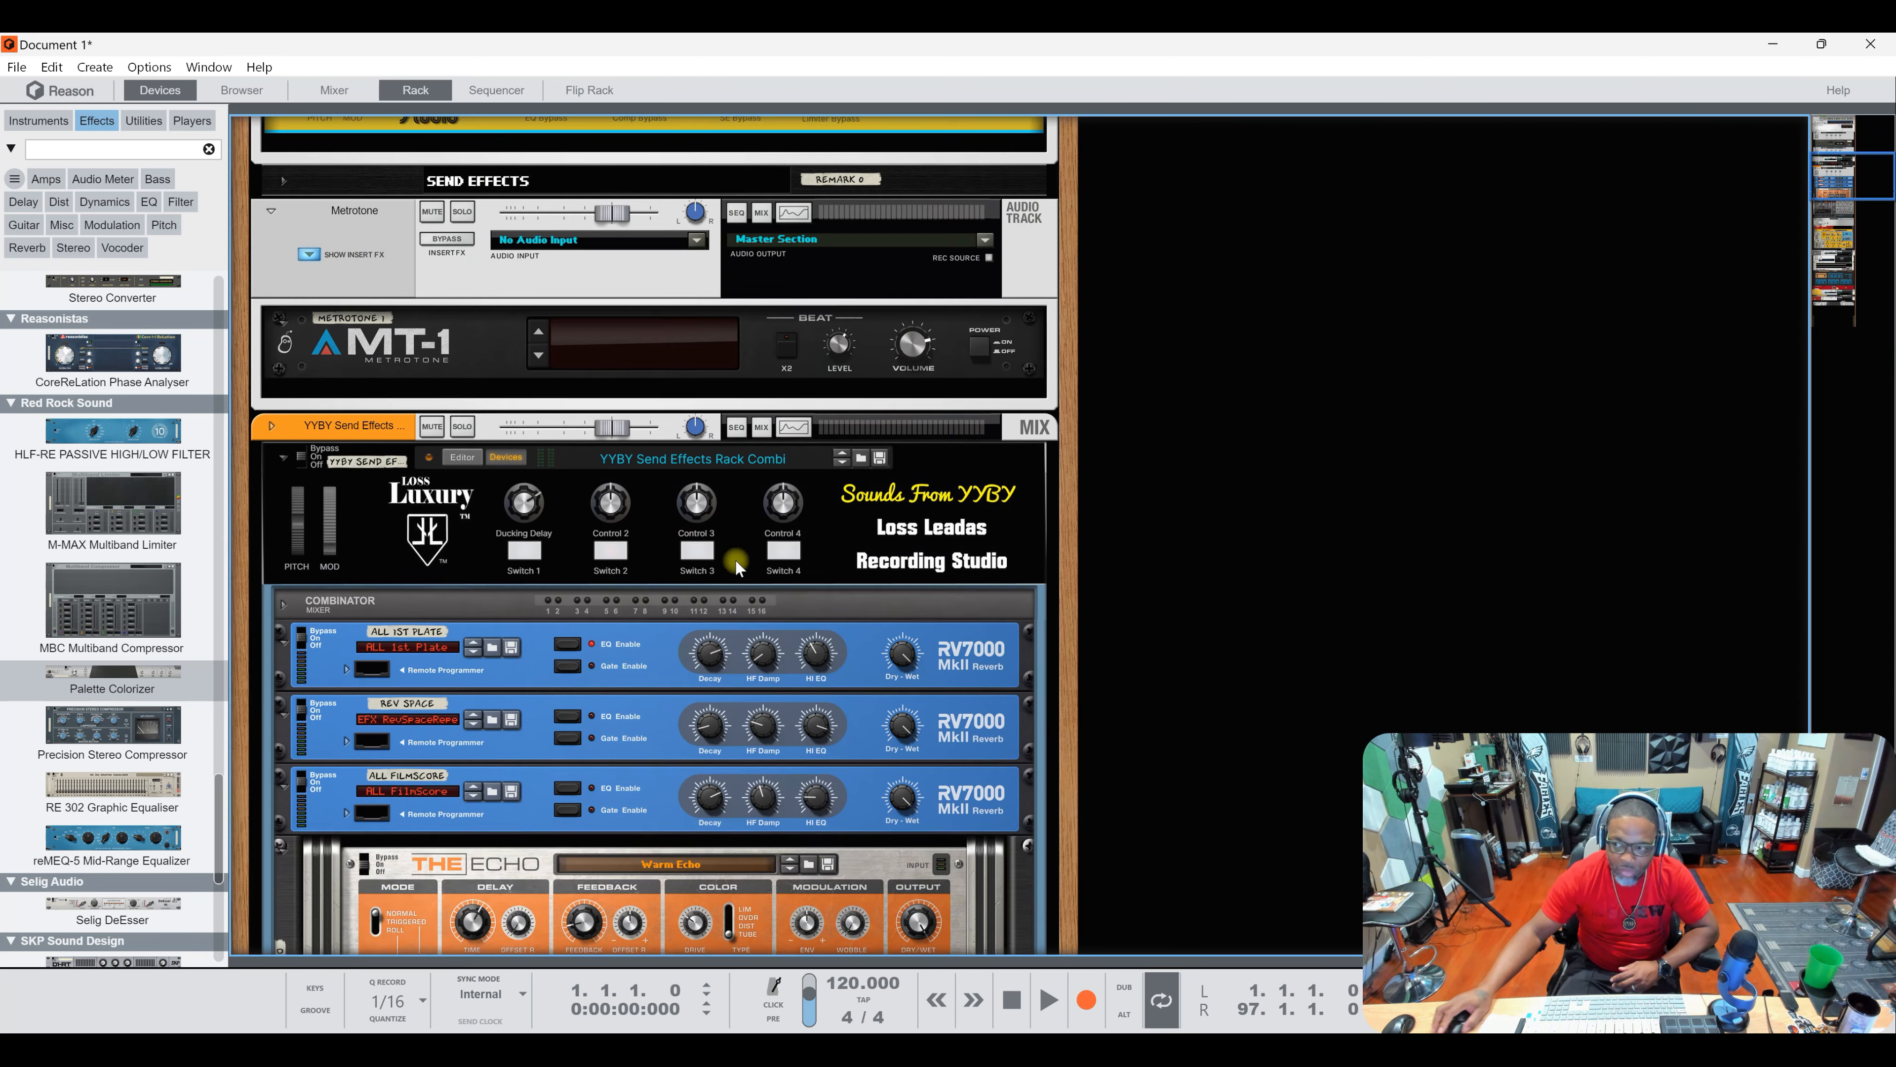
pyautogui.click(1857, 302)
pyautogui.click(492, 768)
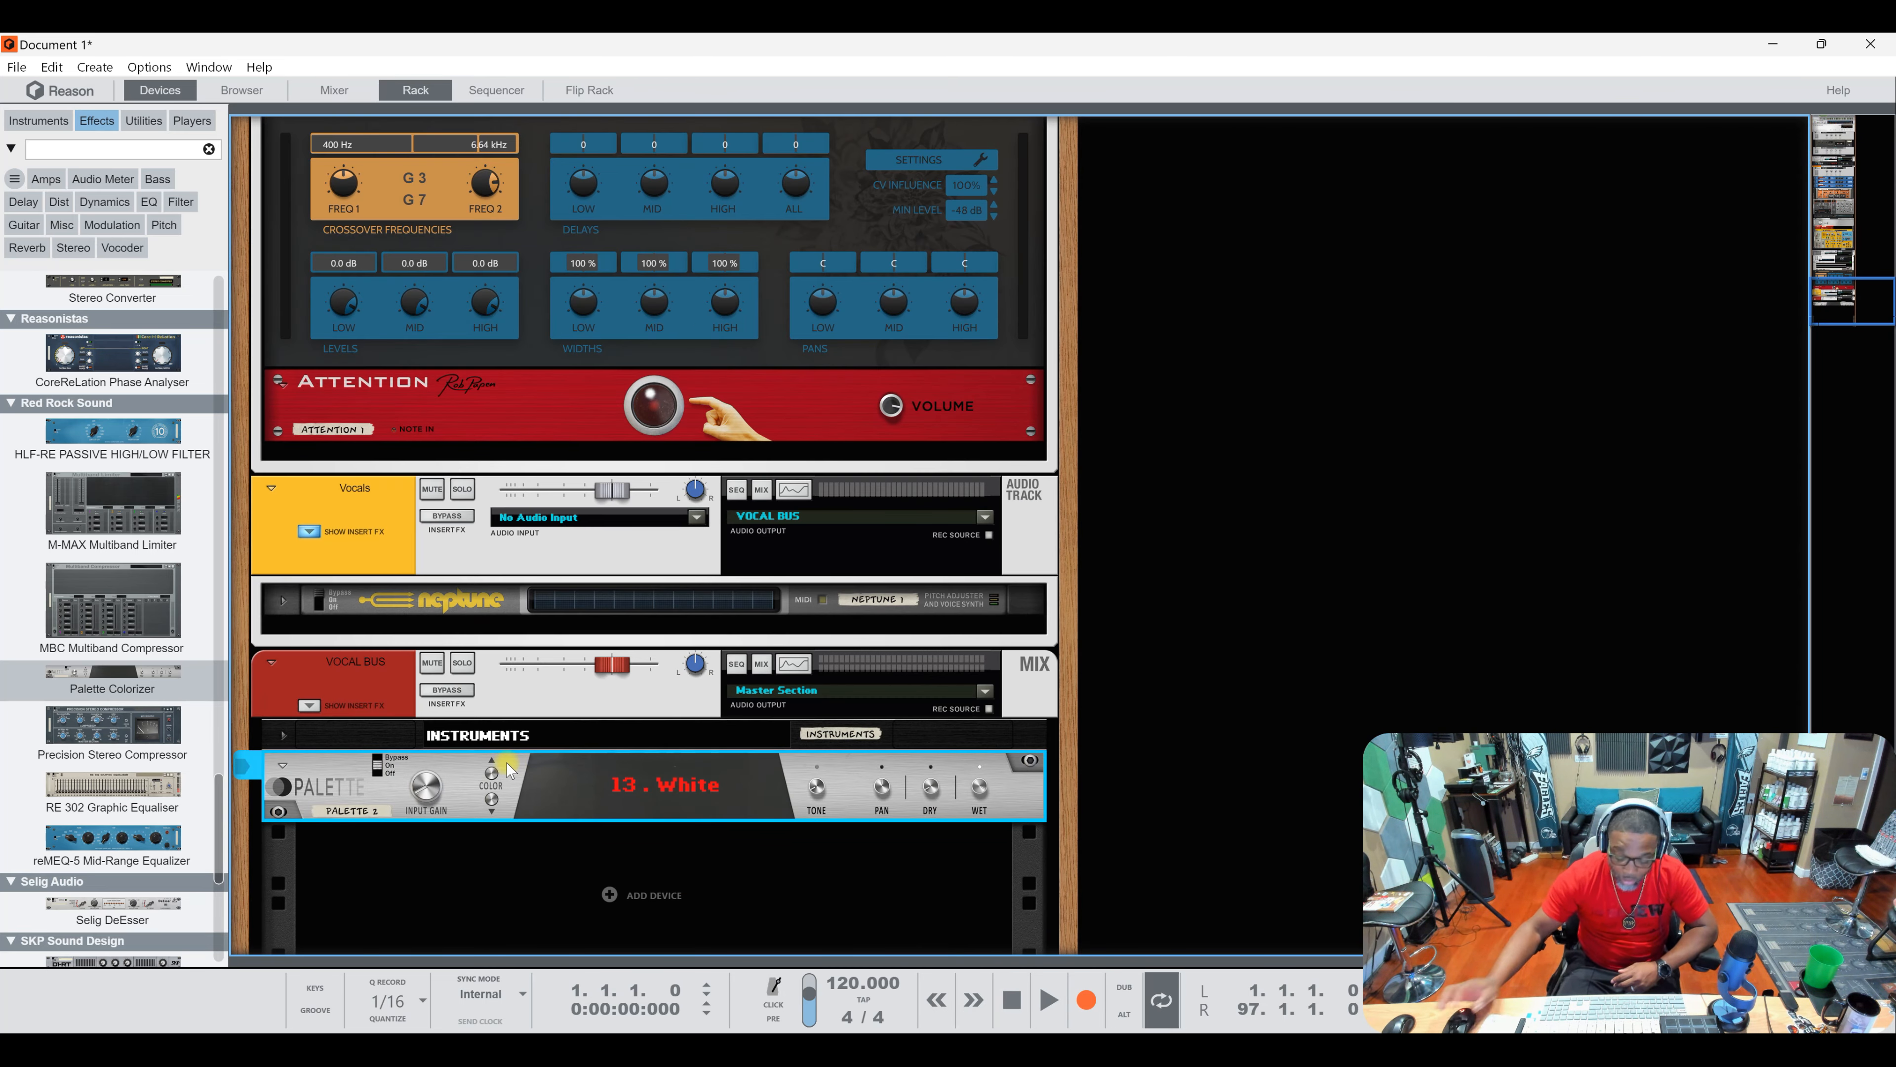
pyautogui.press('Delete')
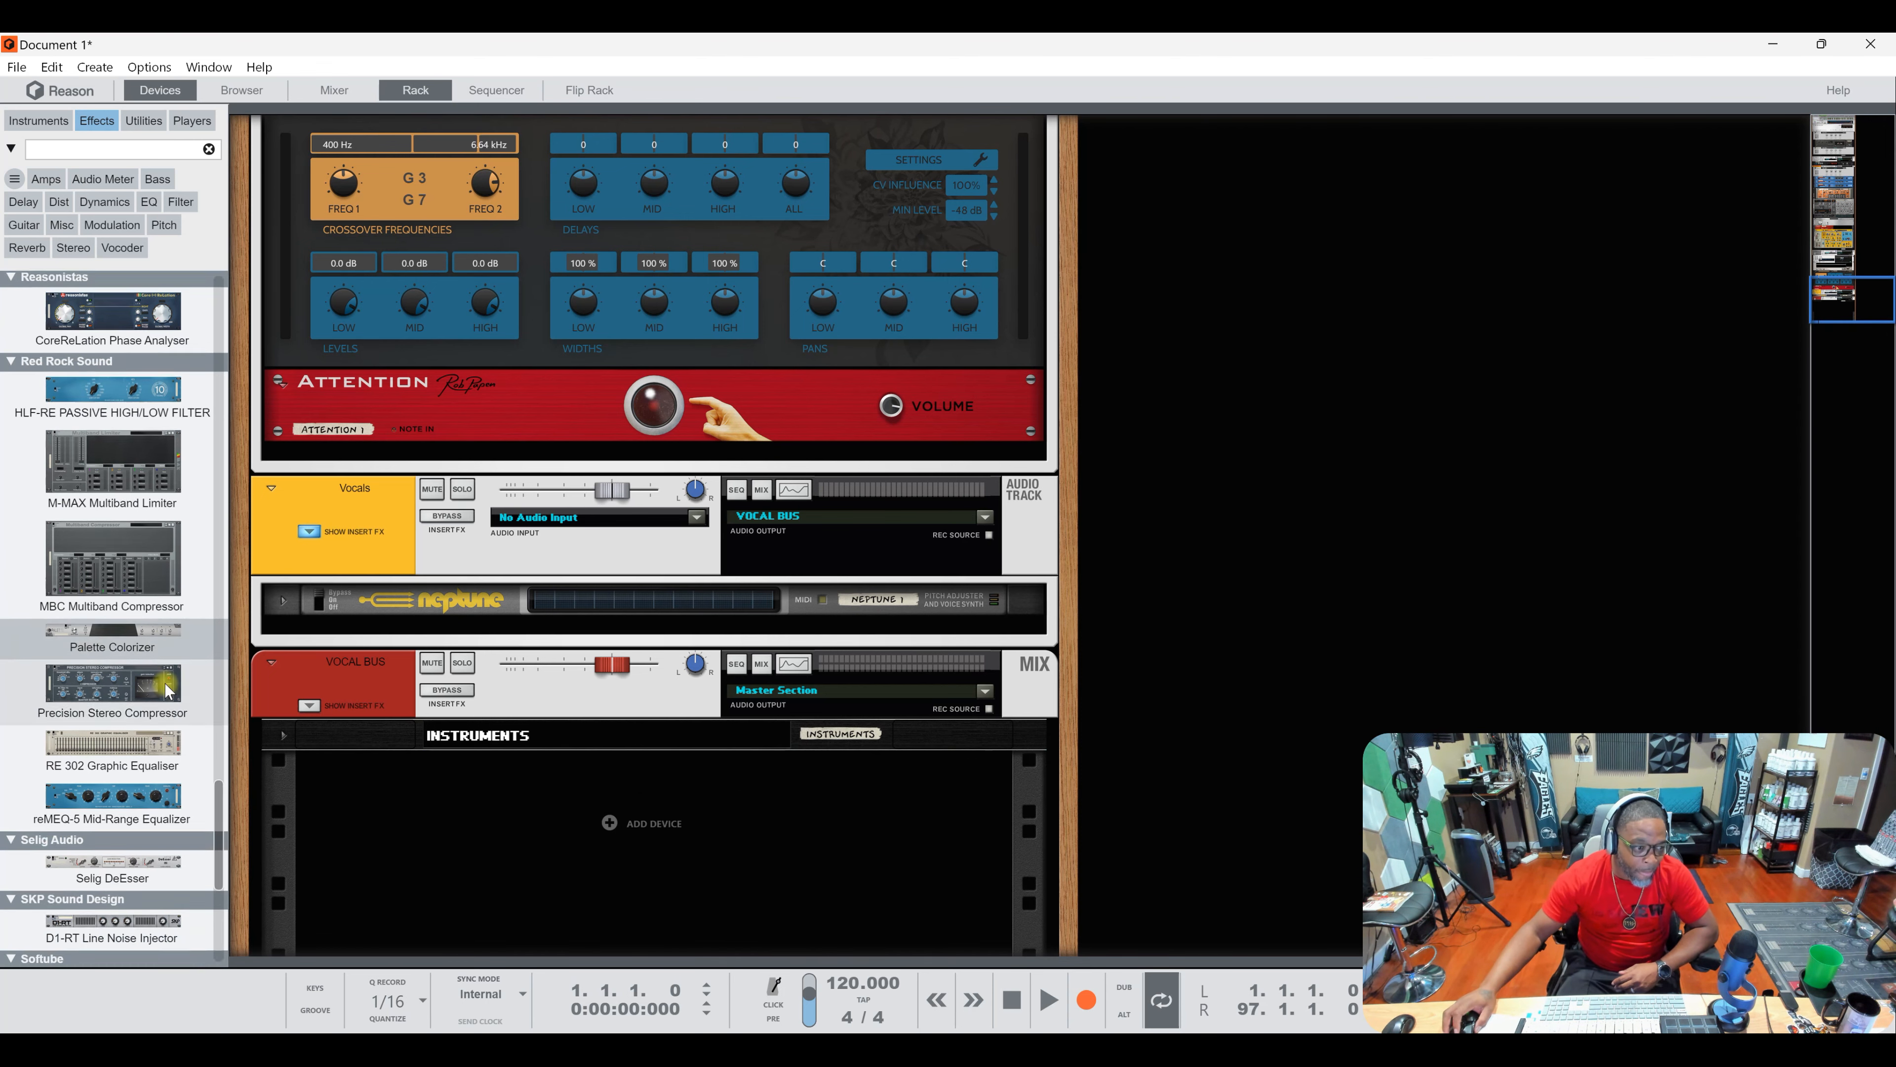
# Step: Show the Precision Stereo Compressor, RE 302 Graphic Equaliser and reMEQ-5 Mid-Range Equalizer one after the other below the Instruments device
pyautogui.scroll(-4, 112, 597)
pyautogui.moveTo(112, 560); pyautogui.dragTo(447, 820)
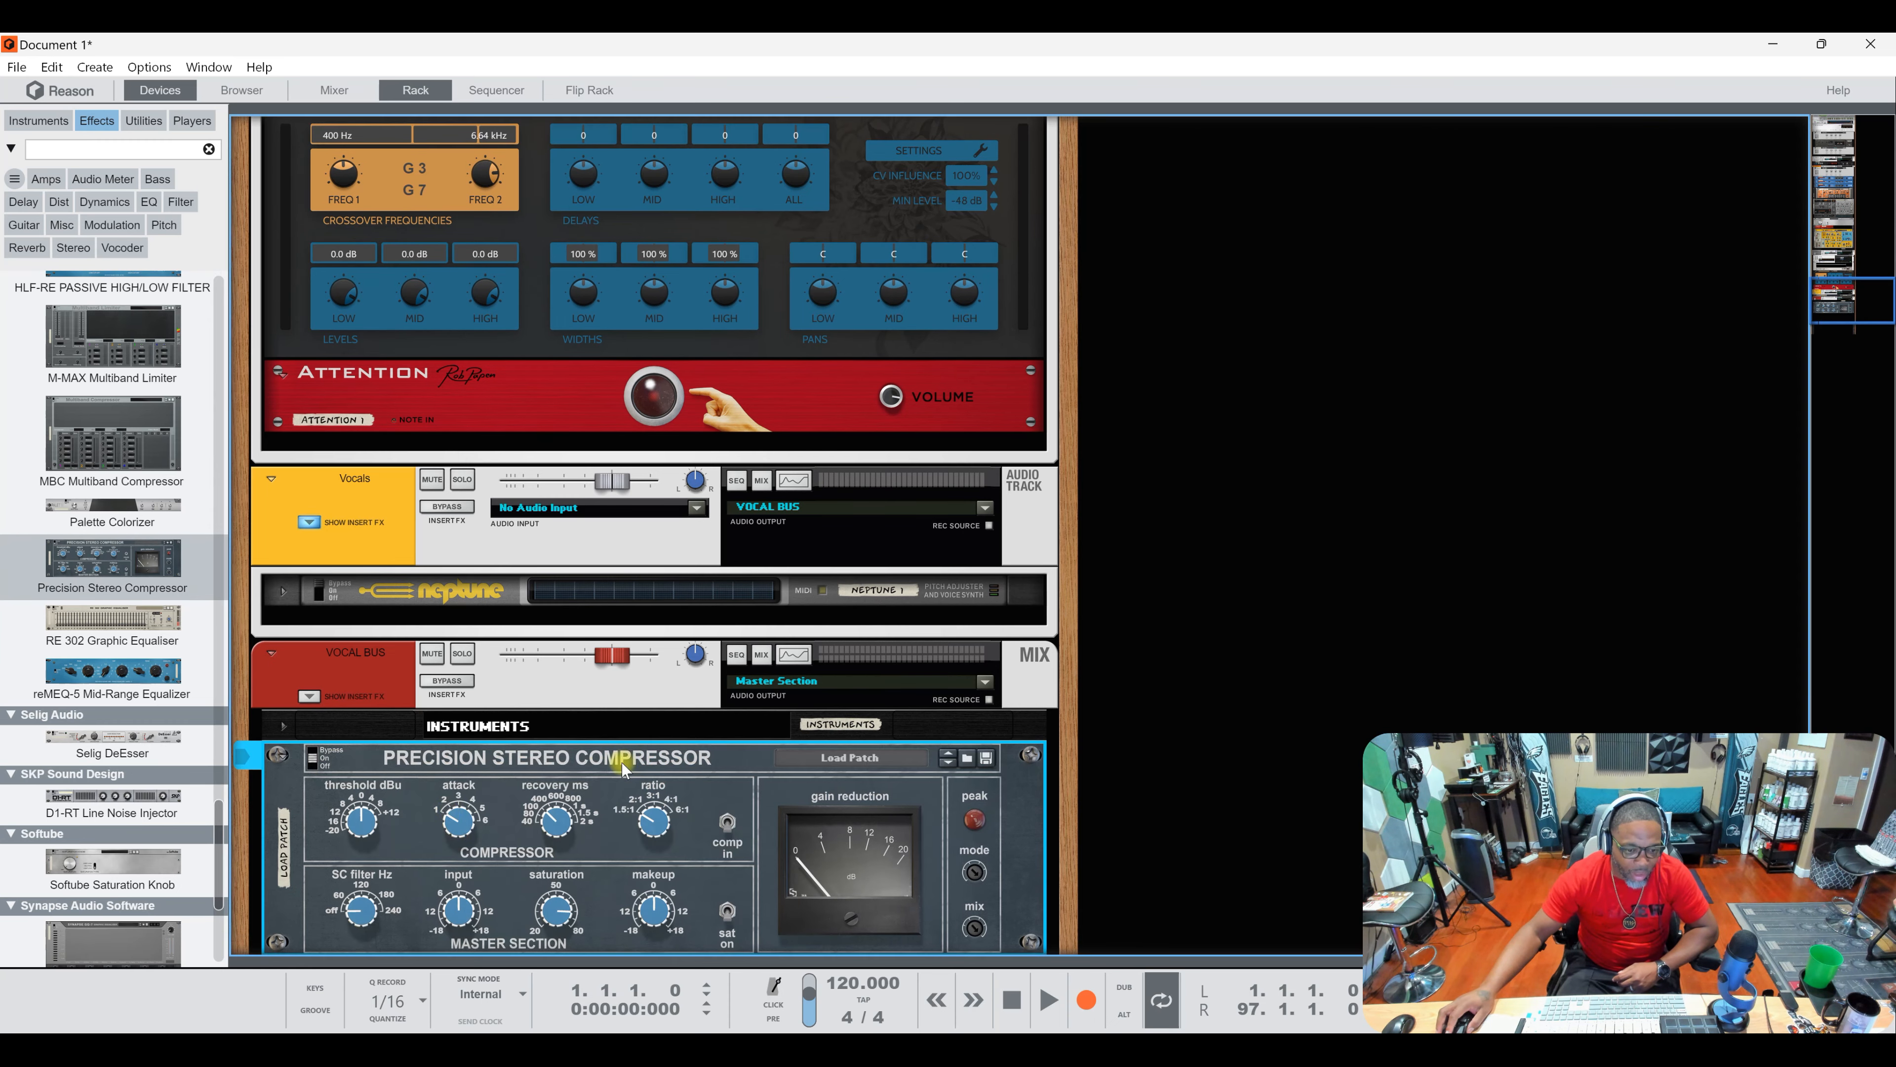
pyautogui.scroll(-4, 616, 760)
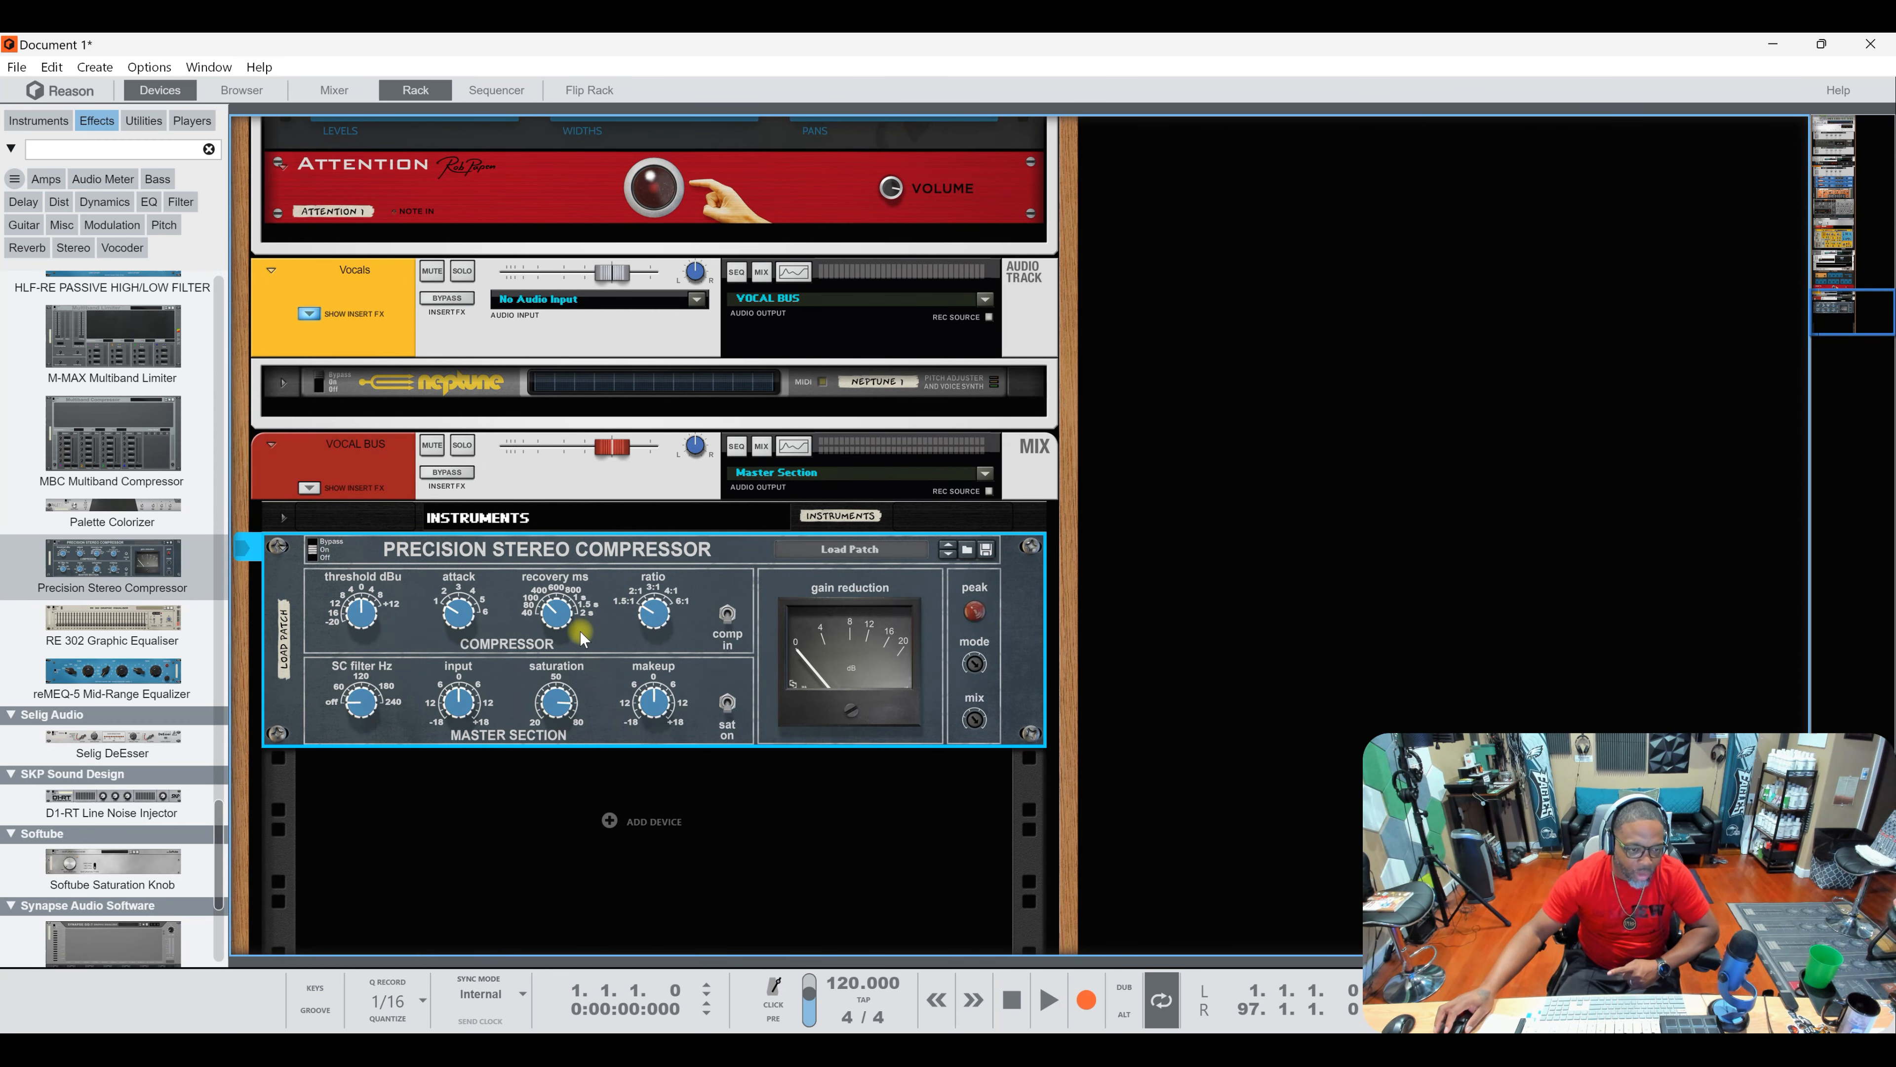
pyautogui.moveTo(134, 630)
pyautogui.mouseDown()
pyautogui.moveTo(458, 672)
pyautogui.moveTo(566, 656)
pyautogui.mouseUp()
pyautogui.moveTo(129, 676); pyautogui.dragTo(660, 679)
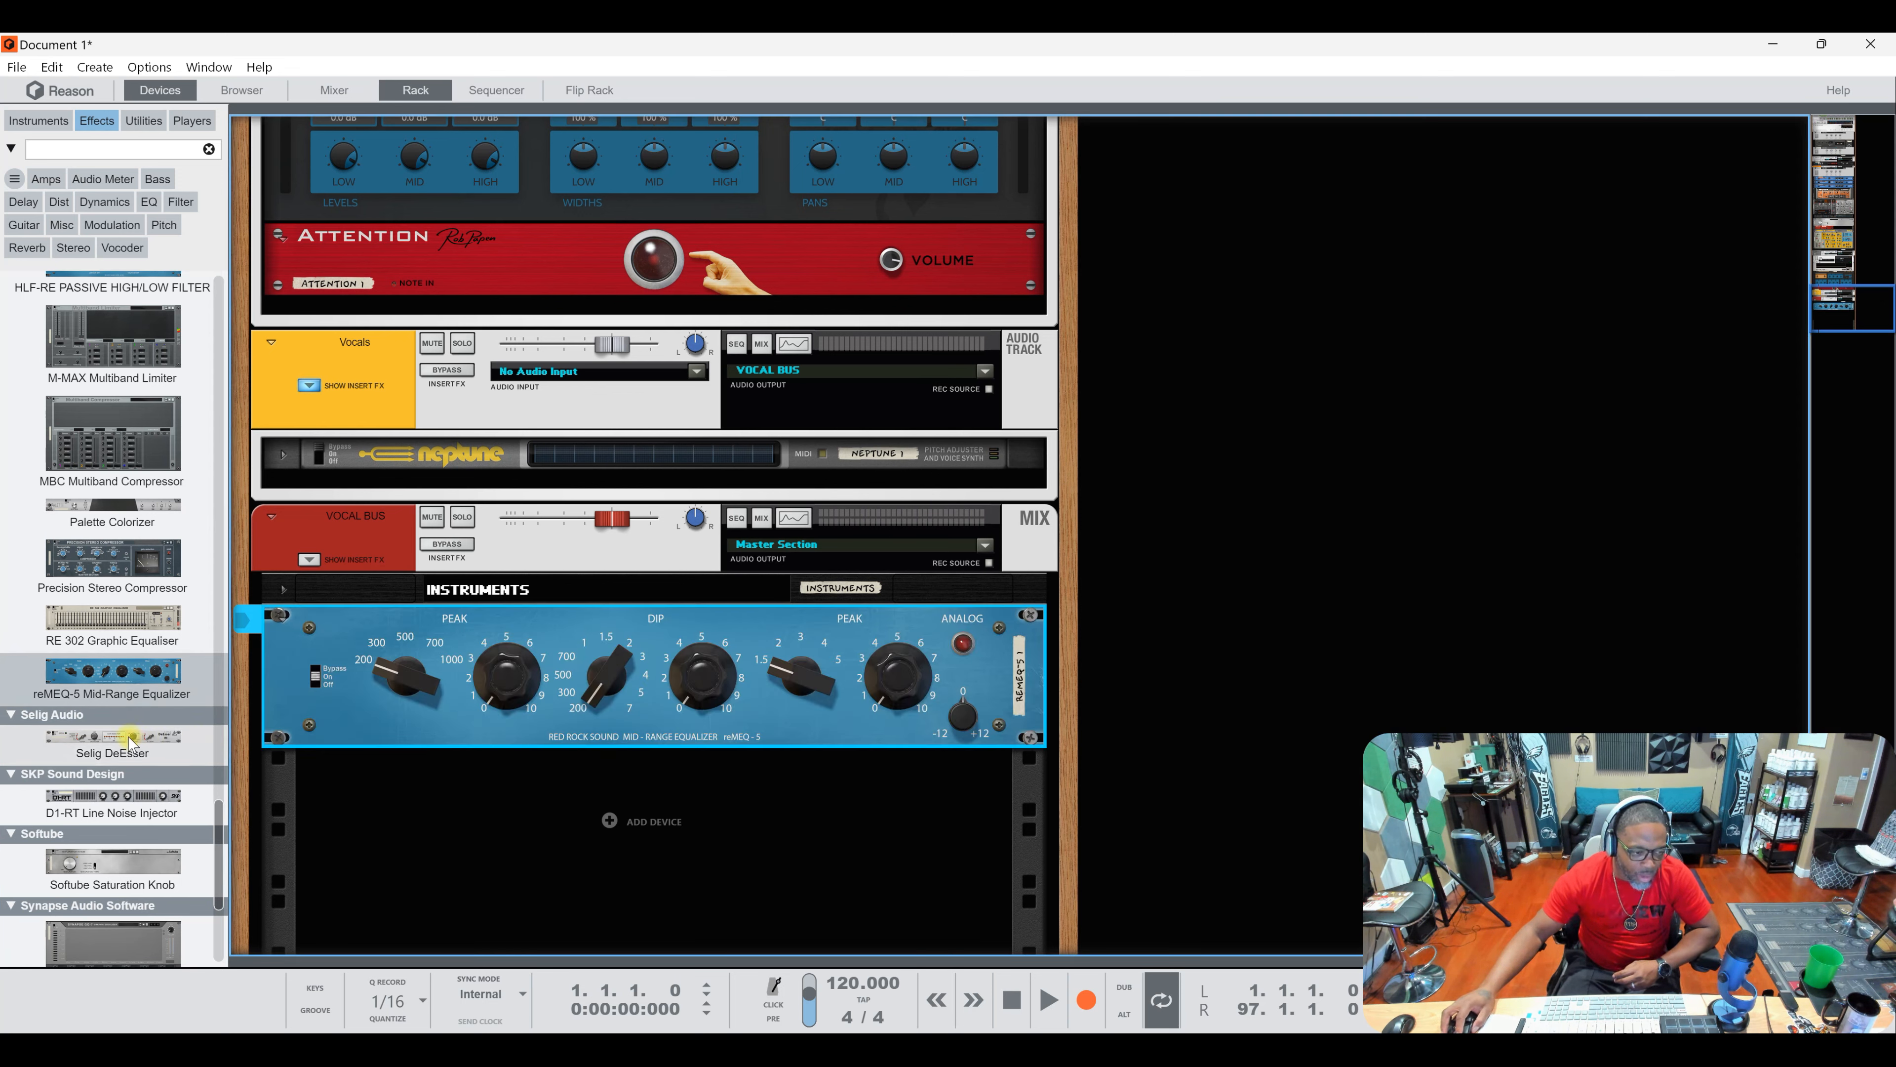
# Step: Show the Selig DeEsser and the D1-RT Line Noise Injector one after the other in place of the reMEQ-5, leaving none in the rack
pyautogui.moveTo(131, 742); pyautogui.dragTo(559, 691)
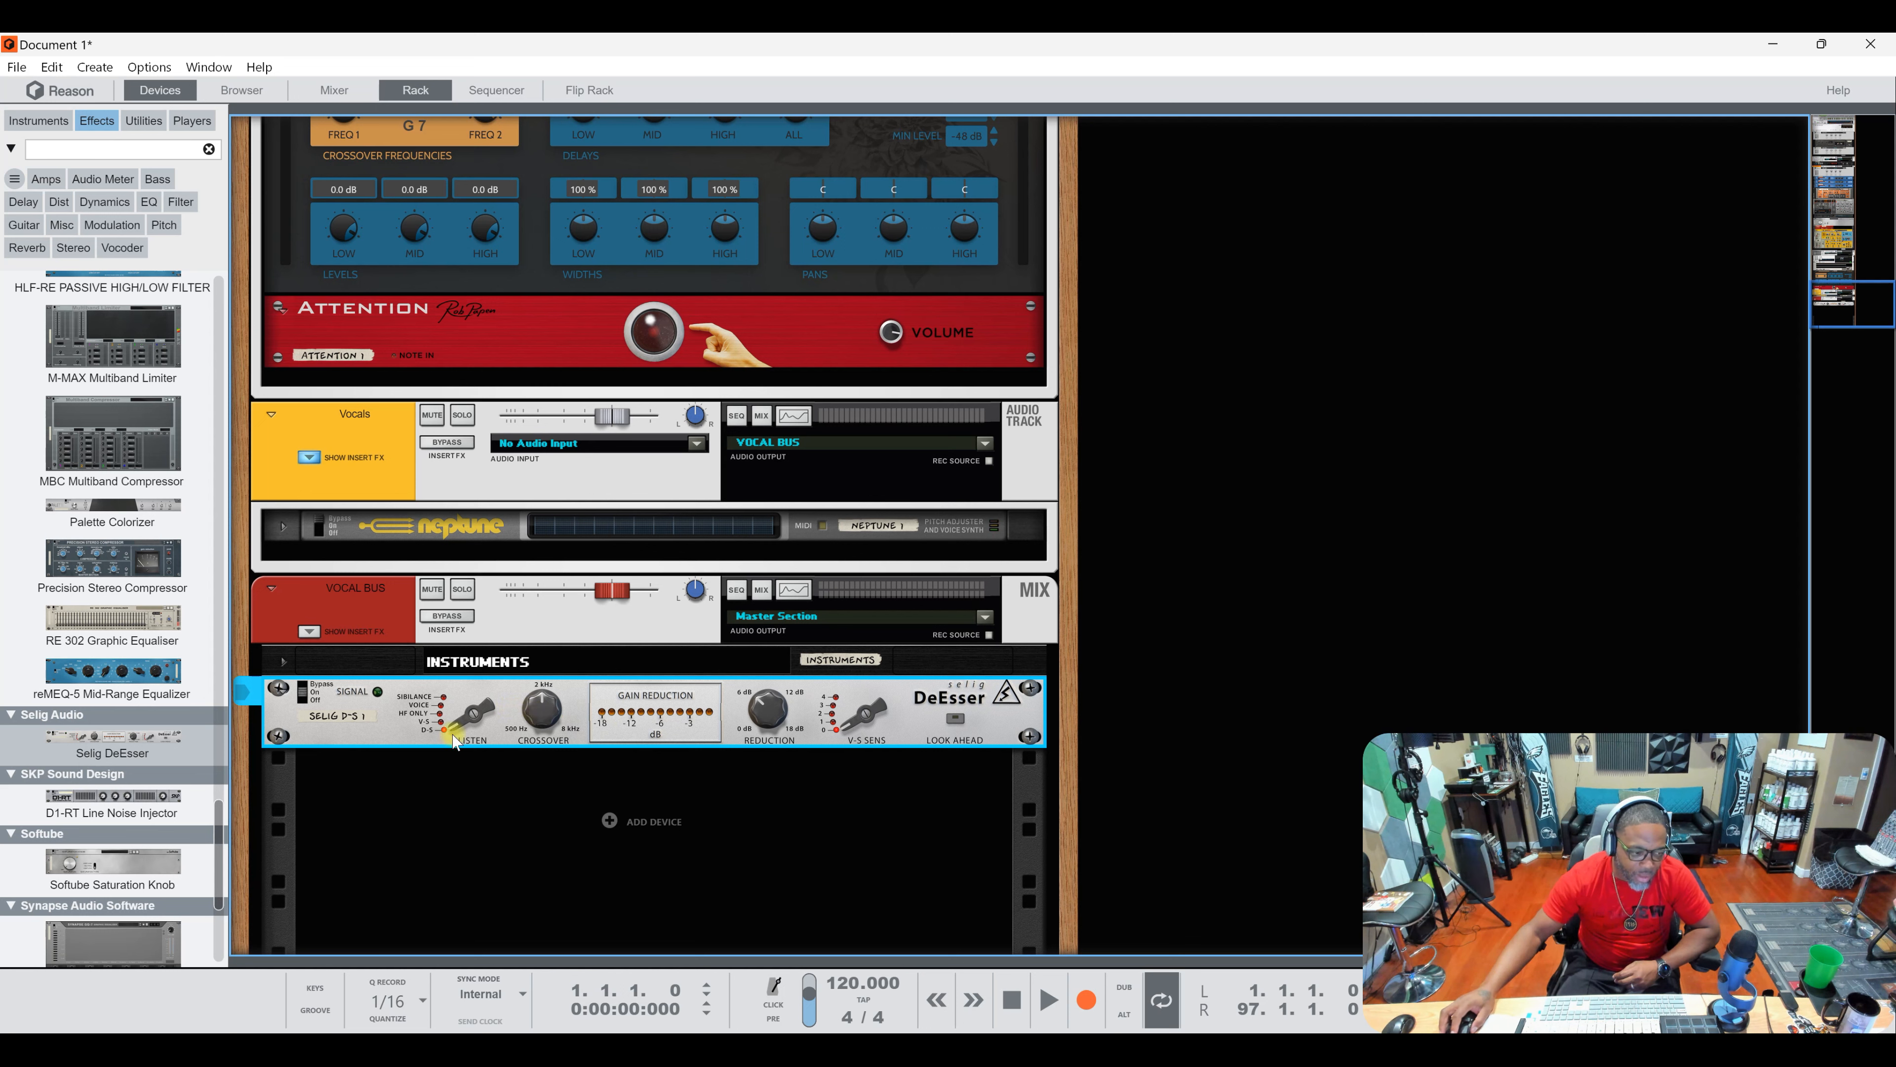
pyautogui.moveTo(128, 795); pyautogui.dragTo(532, 711)
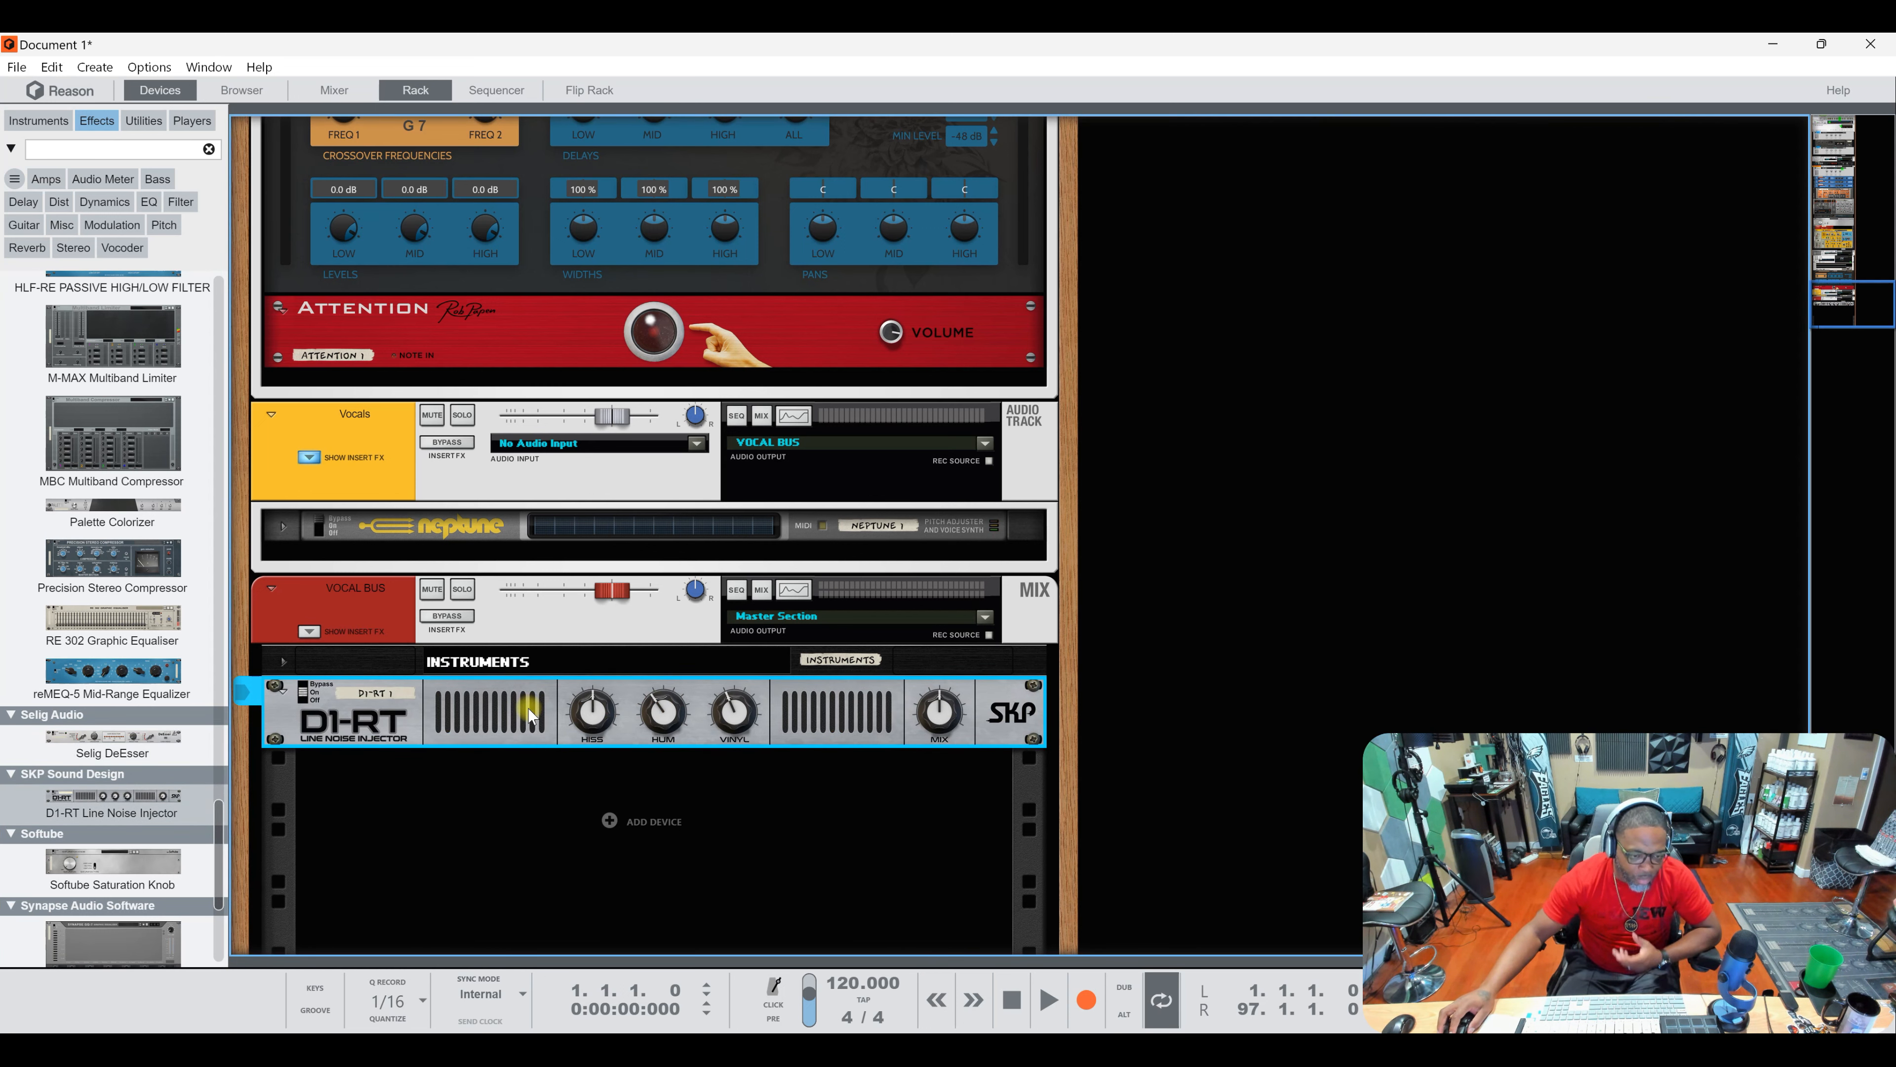
pyautogui.press('Delete')
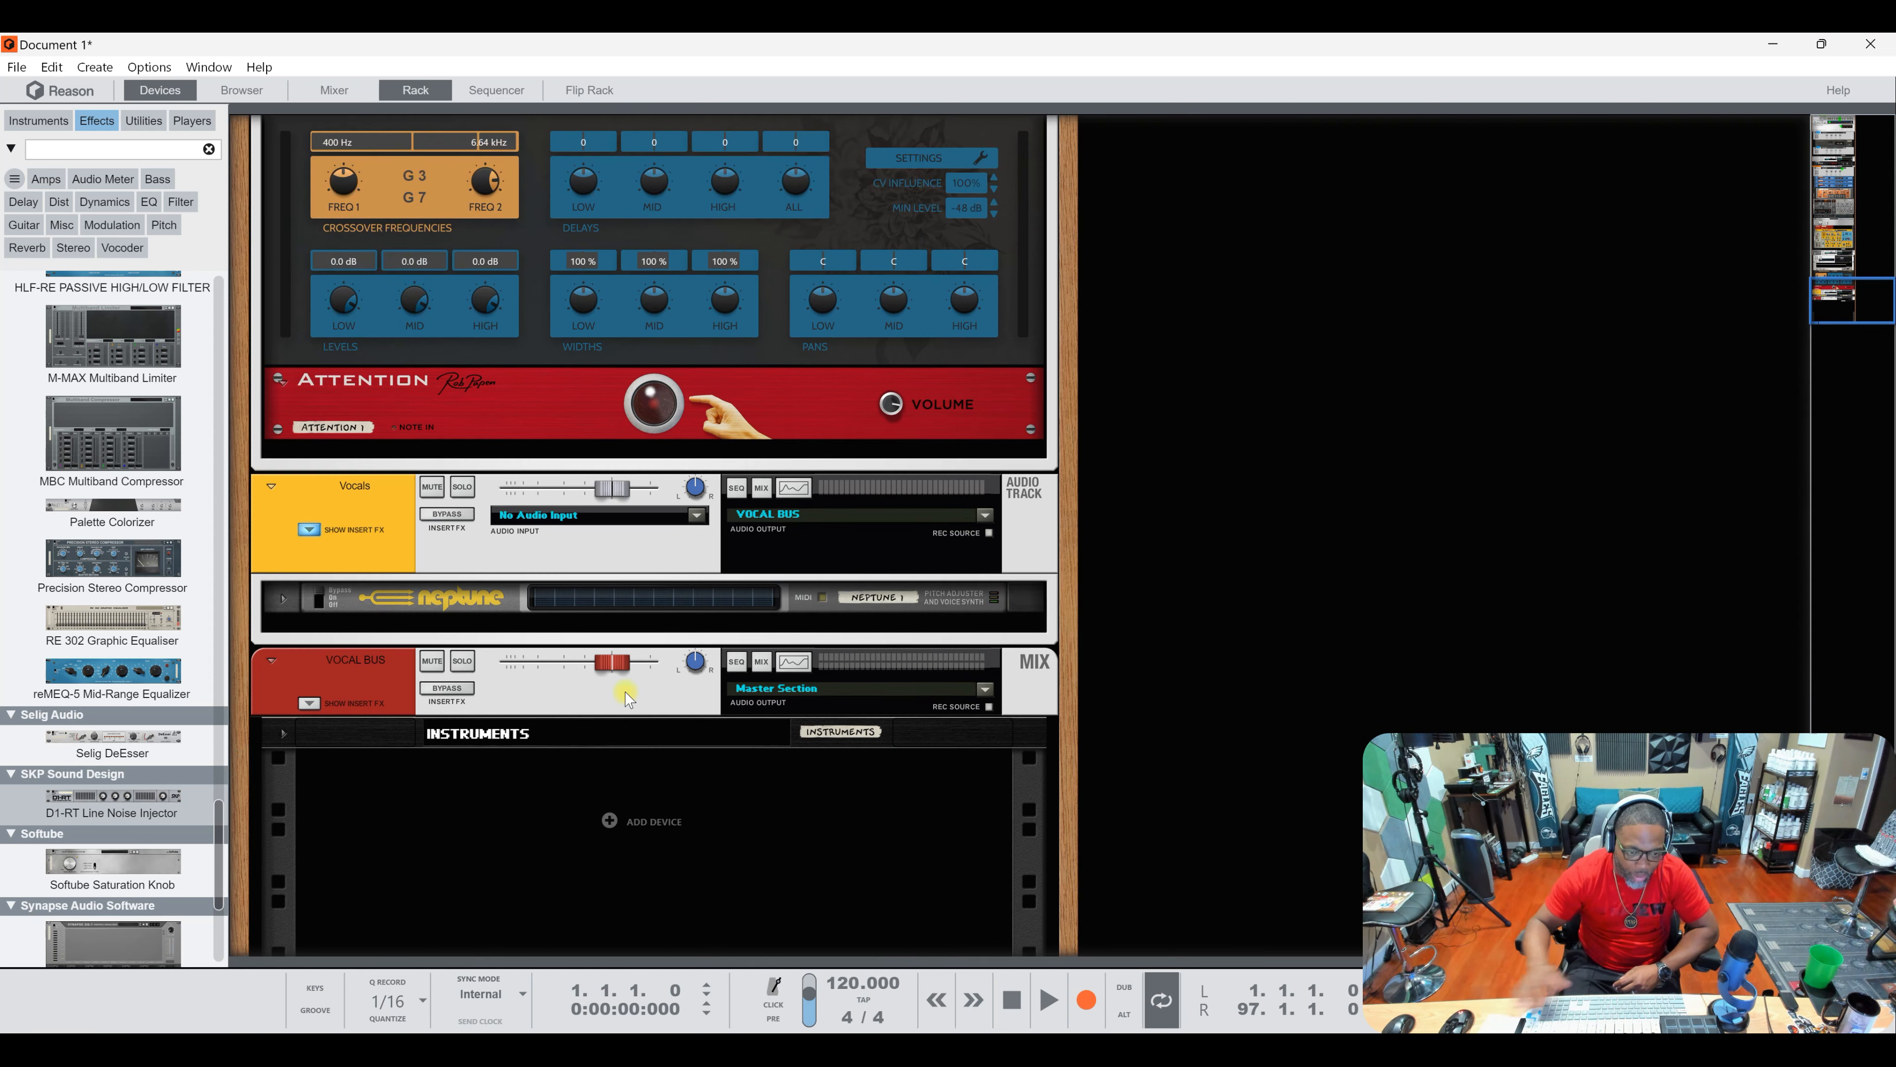
# Step: Add the Softube Saturation Knob below the Instruments device to show its full panel
pyautogui.scroll(-3, 115, 822)
pyautogui.moveTo(115, 736); pyautogui.dragTo(649, 770)
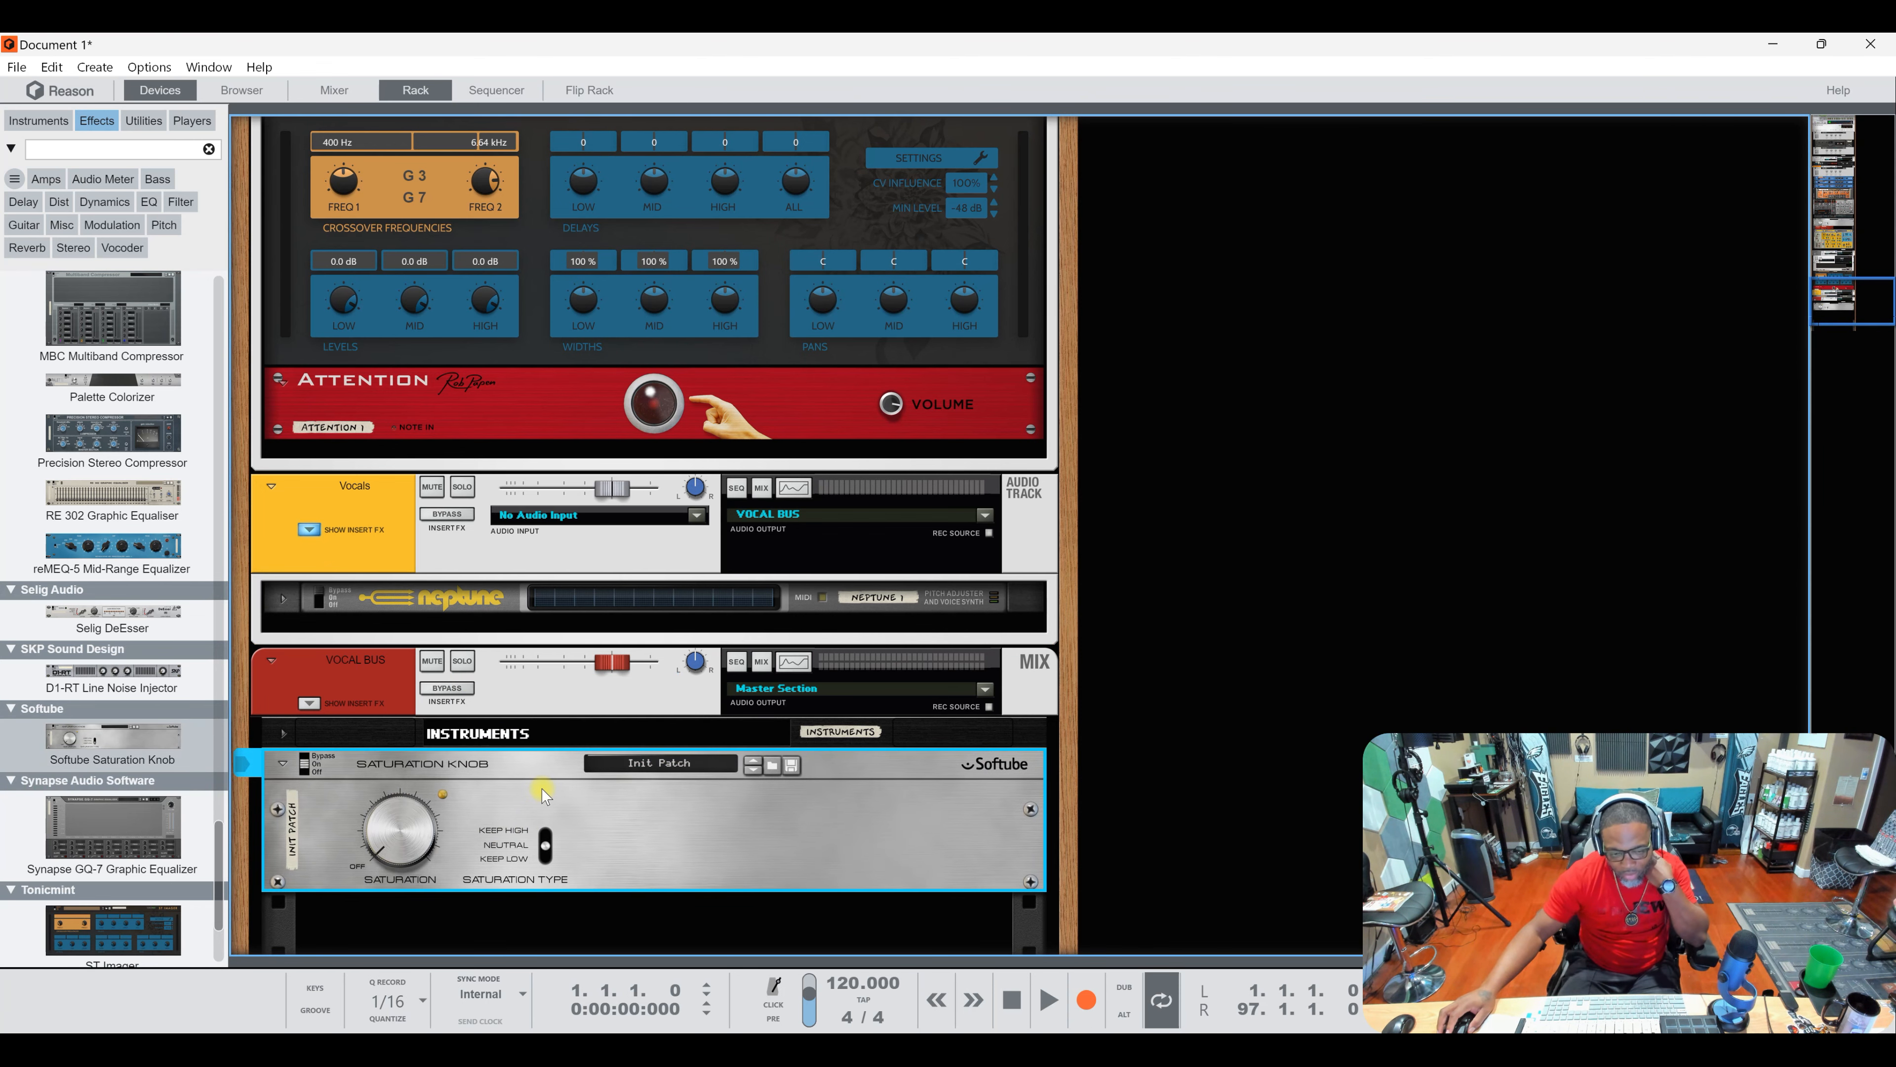
pyautogui.scroll(-3, 550, 783)
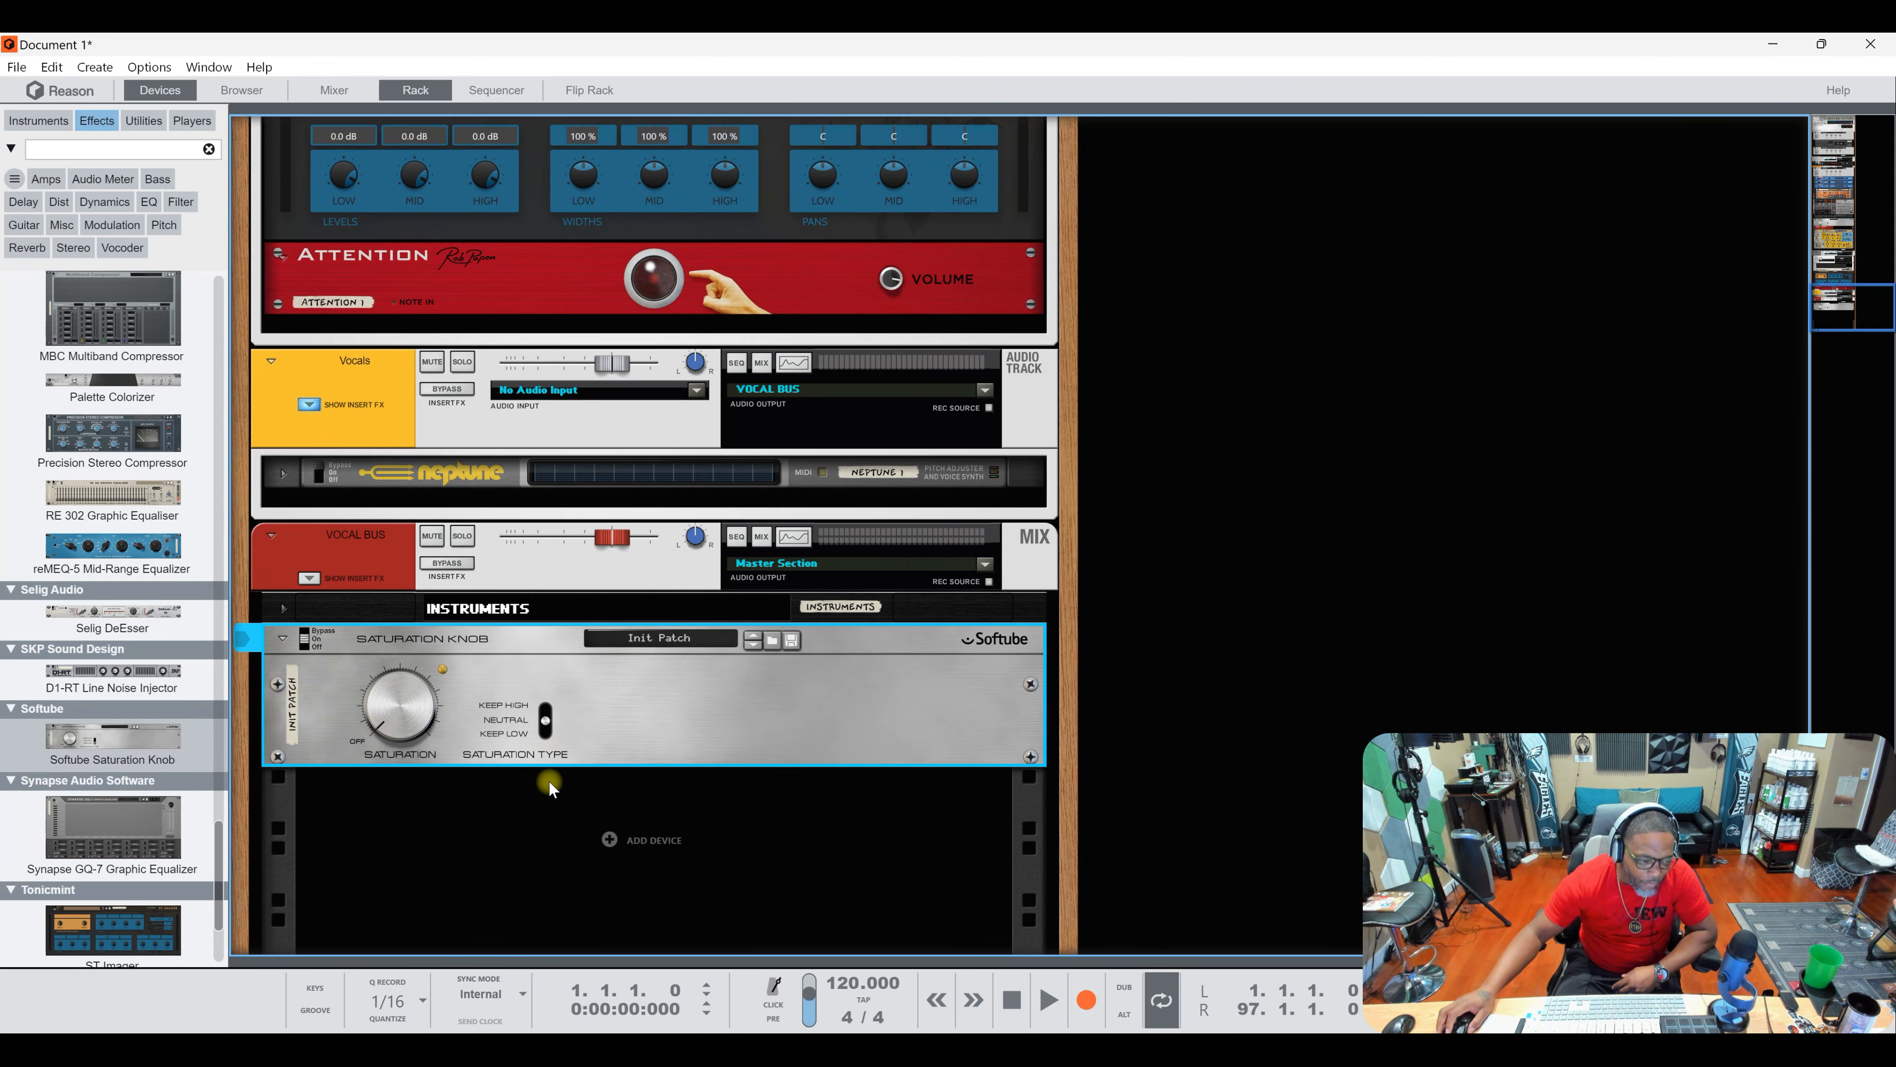
# Step: Show the Synapse GQ-7 Graphic Equalizer in place of the Softube Saturation Knob and reshape its curve by moving several bands
pyautogui.scroll(-1, 548, 779)
pyautogui.moveTo(112, 829); pyautogui.dragTo(548, 697)
pyautogui.moveTo(445, 739); pyautogui.dragTo(679, 735)
pyautogui.moveTo(762, 741); pyautogui.dragTo(865, 757)
# Step: Open the Spectrum EQ for the VOCAL BUS channel and enable EQ On, HPF, E Mode, HF Bell and LF Bell
pyautogui.click(393, 556)
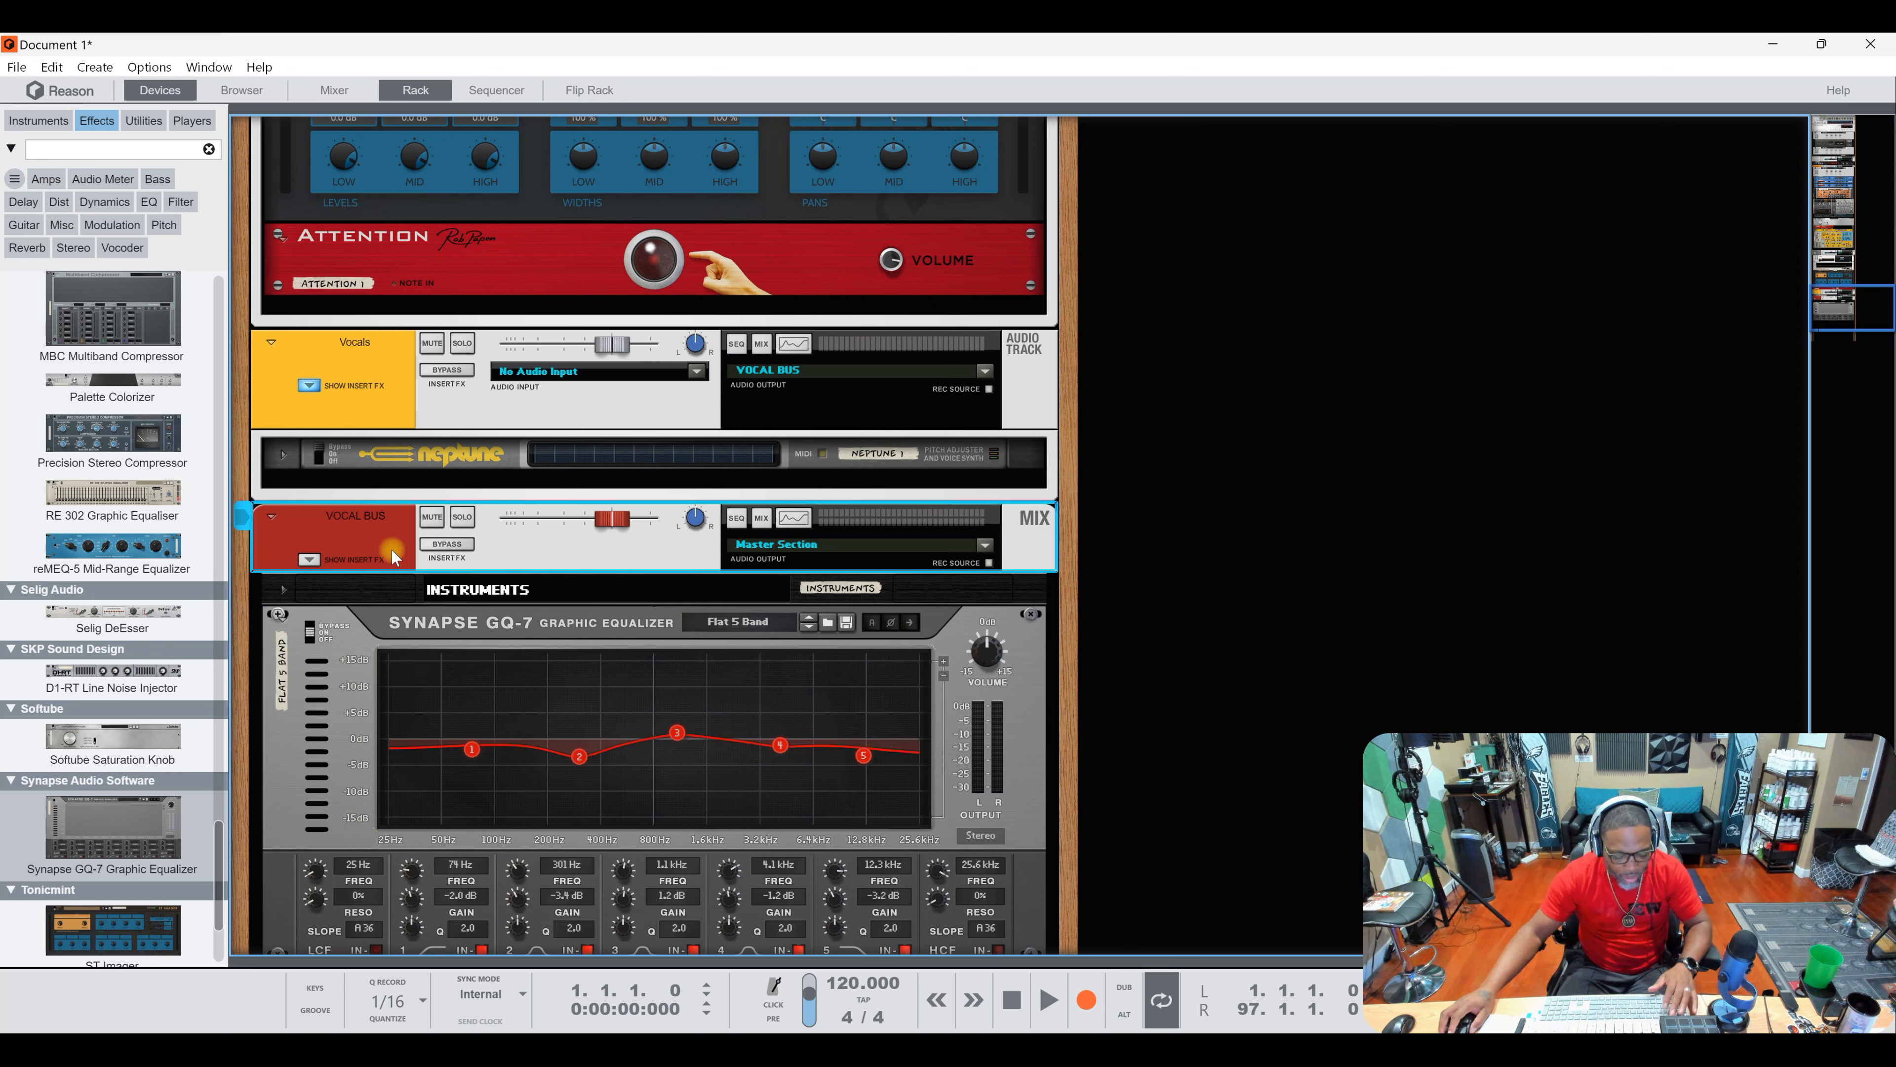
pyautogui.press('F2')
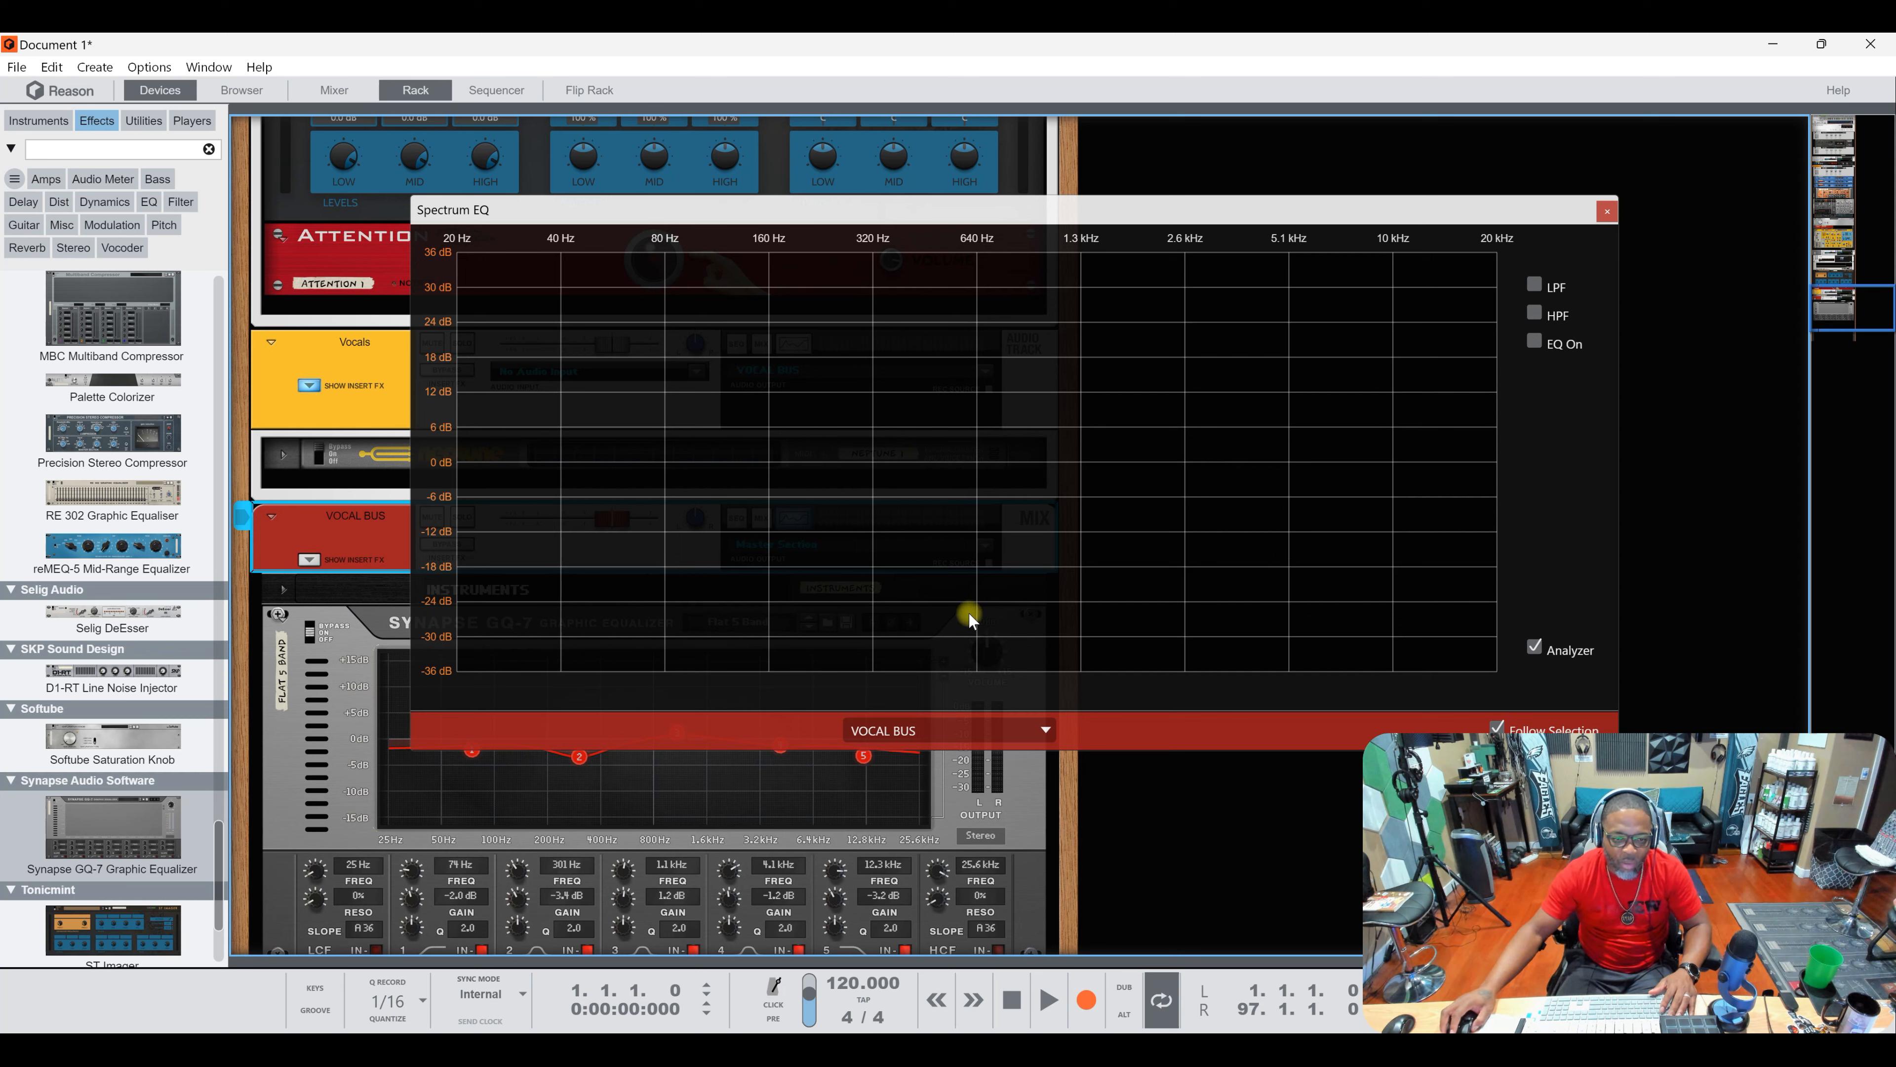
pyautogui.click(1535, 342)
pyautogui.click(1534, 313)
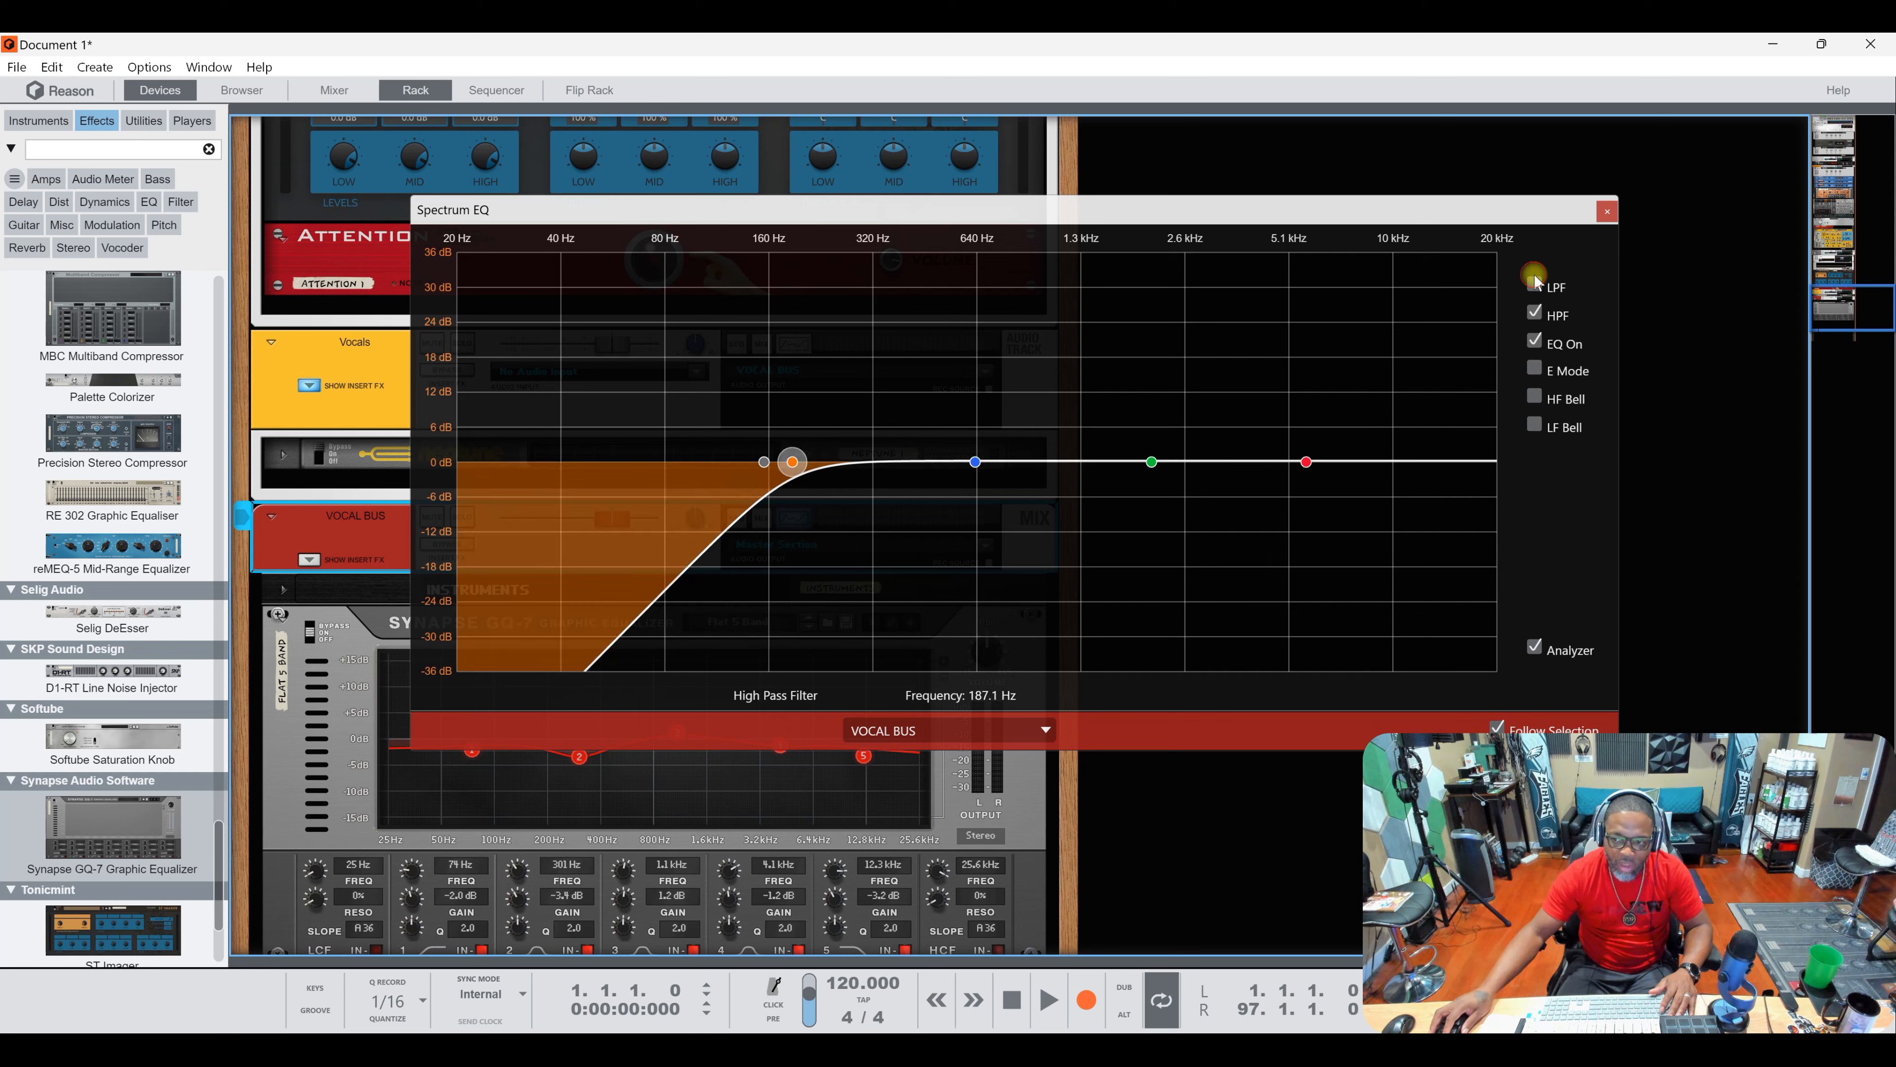
pyautogui.click(1535, 399)
pyautogui.click(1534, 426)
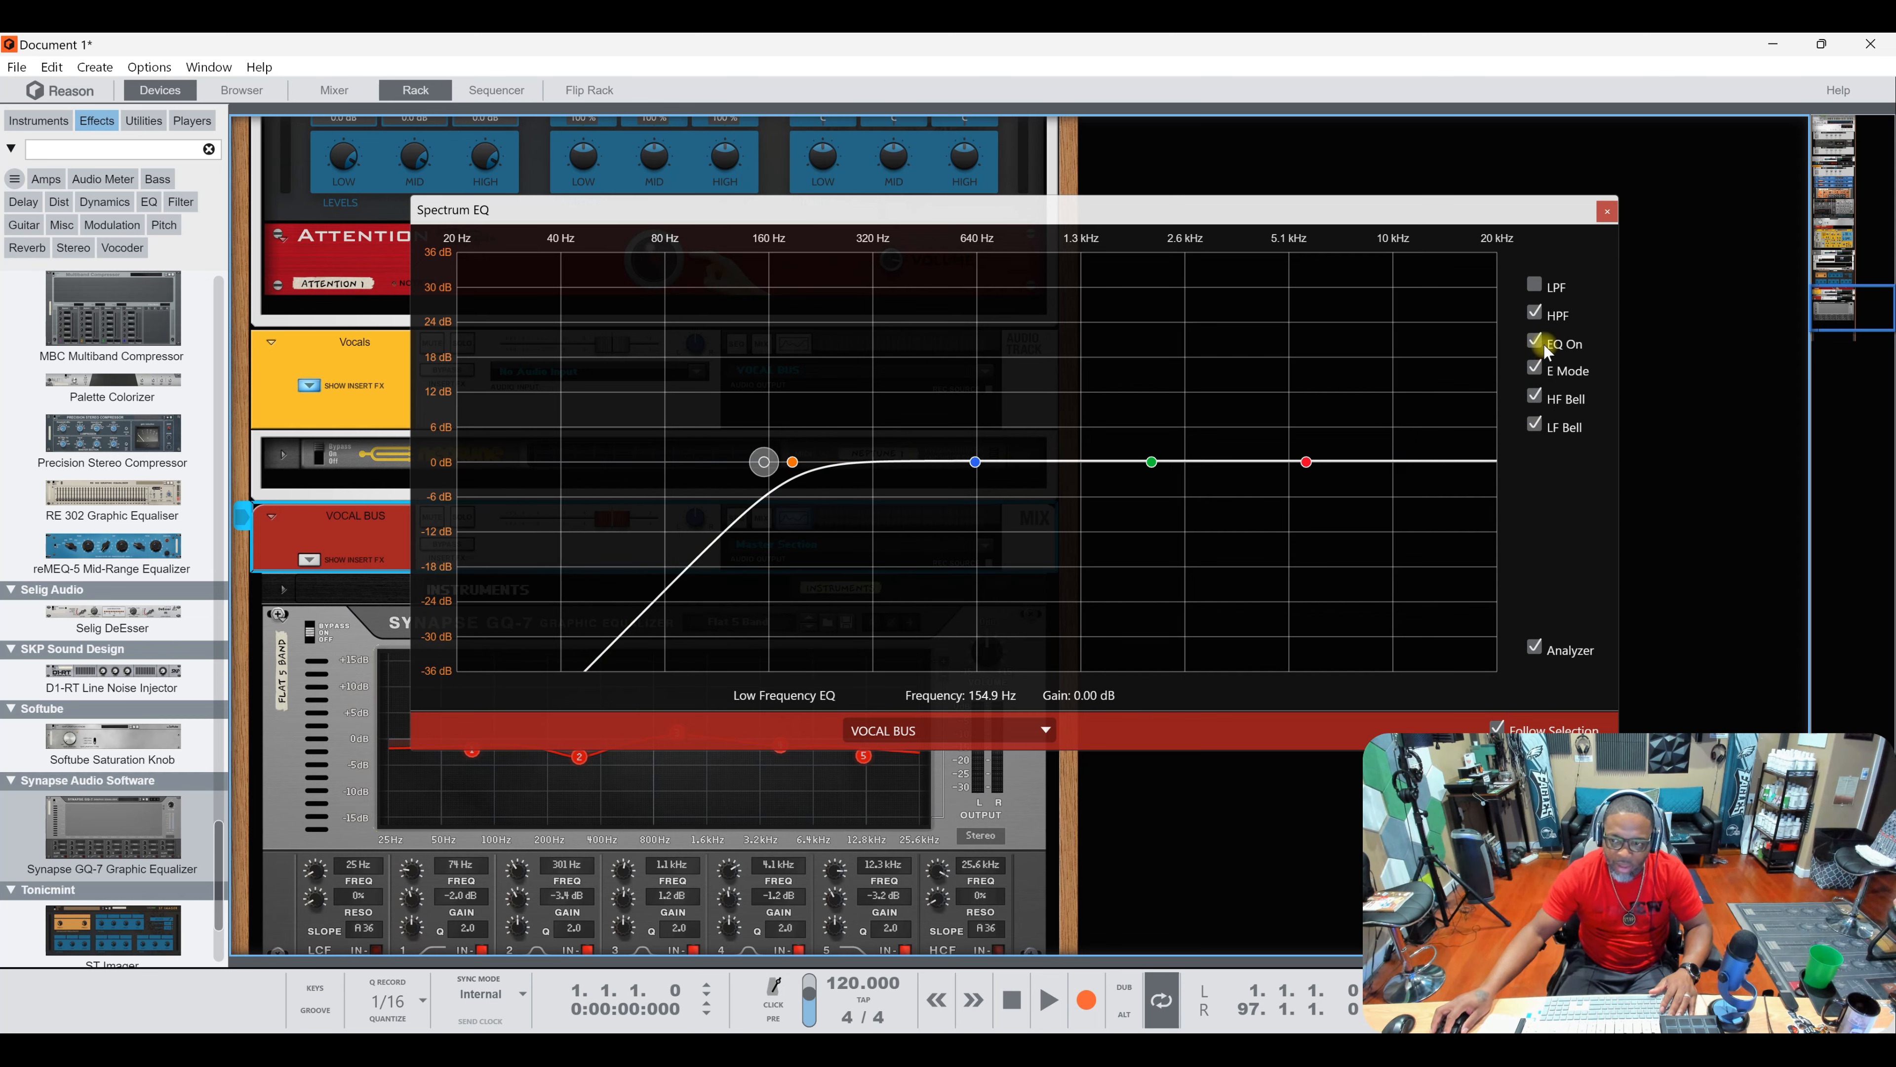
# Step: Move the VOCAL BUS Low Mid Frequency EQ point to about 662 Hz at 0 dB gain and close the Spectrum EQ
pyautogui.click(975, 462)
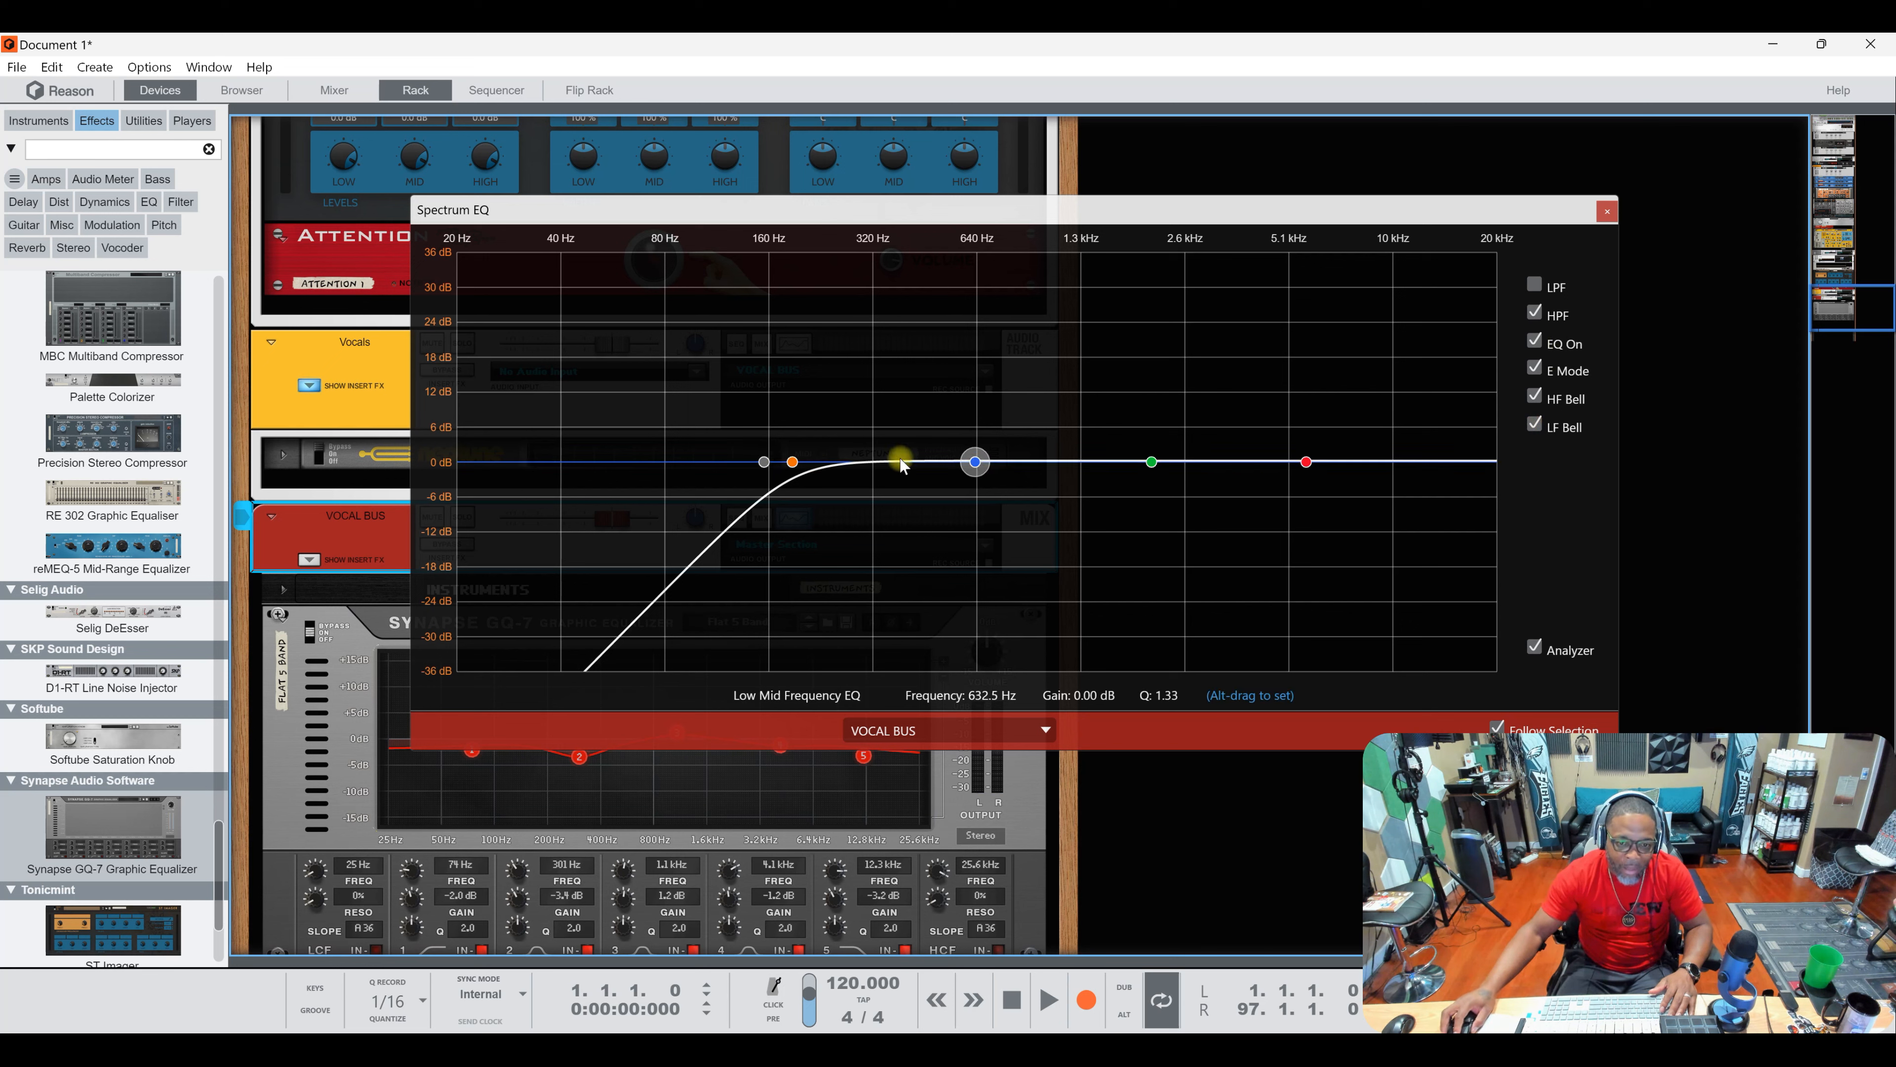
pyautogui.moveTo(975, 462)
pyautogui.mouseDown()
pyautogui.moveTo(980, 505)
pyautogui.moveTo(1003, 391)
pyautogui.moveTo(986, 519)
pyautogui.moveTo(983, 446)
pyautogui.moveTo(991, 471)
pyautogui.mouseUp()
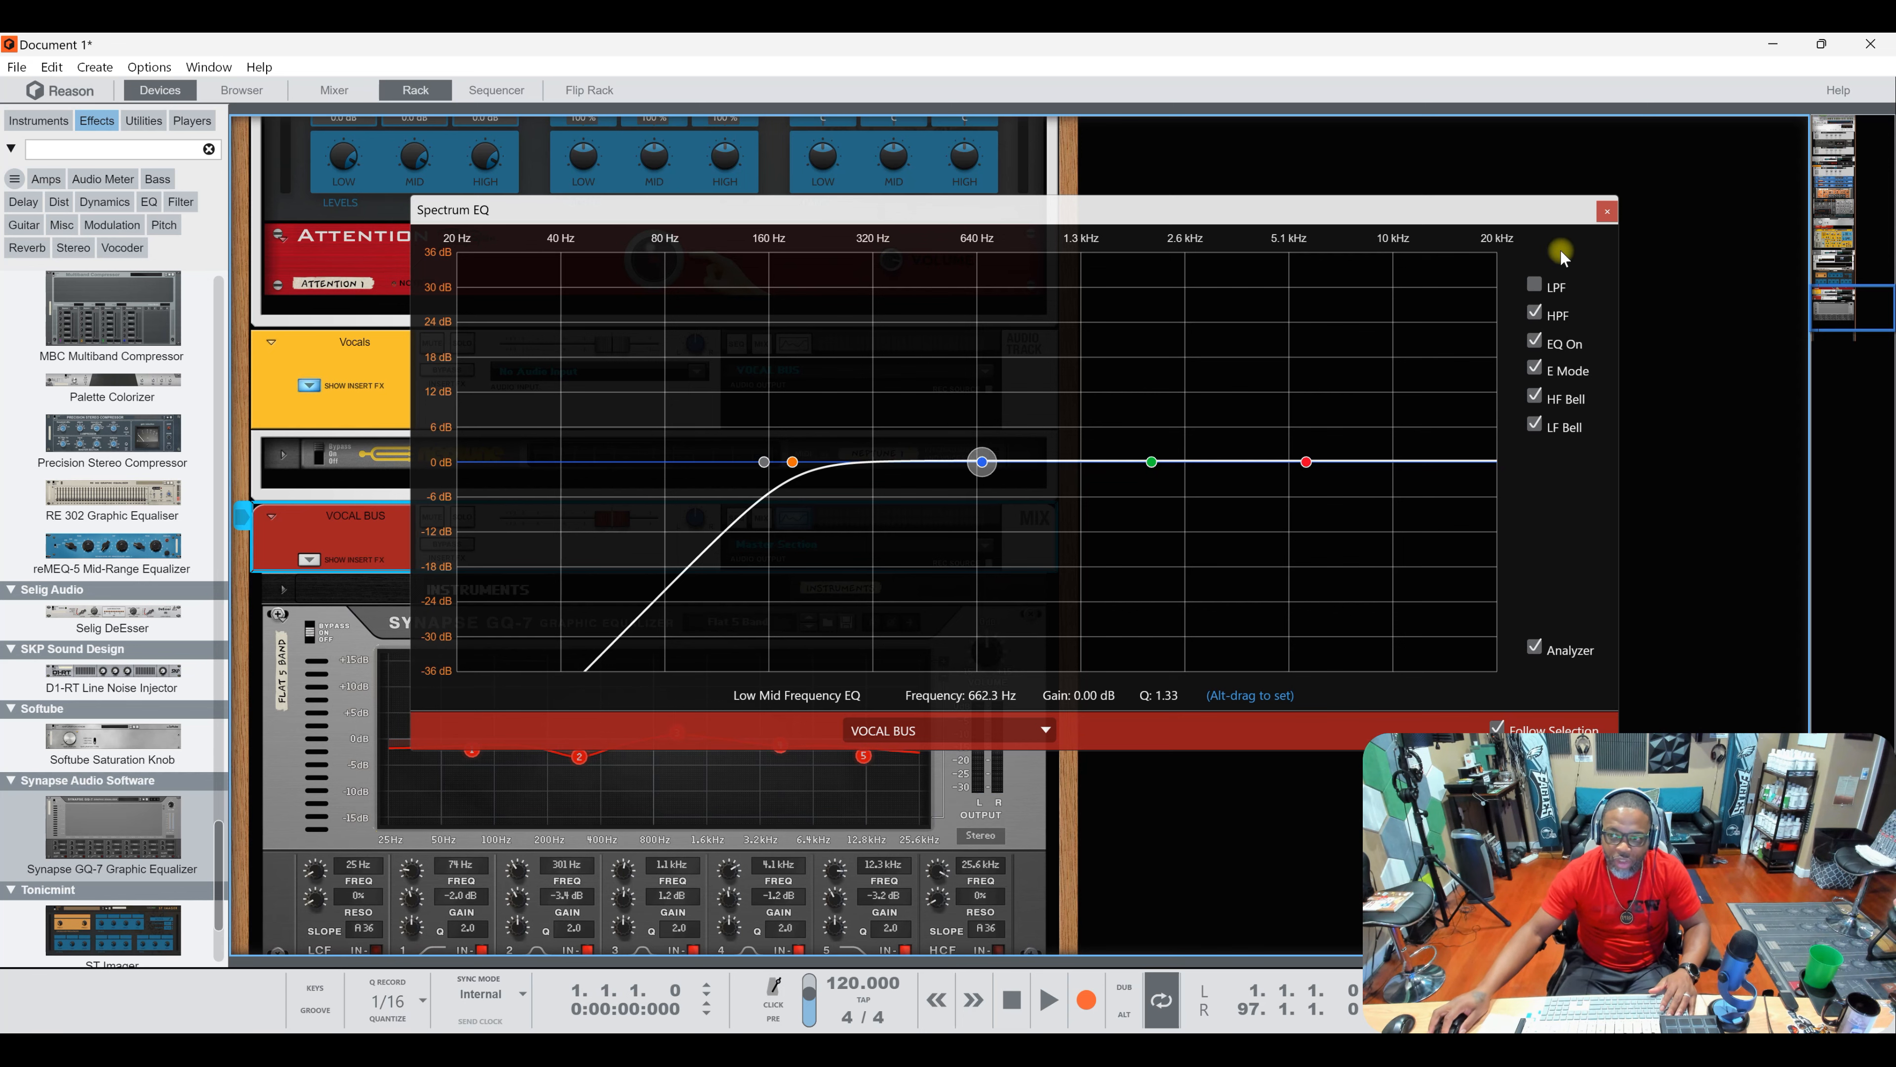
pyautogui.click(1608, 212)
# Step: Show the ST Imager in place of the GQ-7, with its mid level at -0.7 dB and mid width at 104 %
pyautogui.scroll(-2, 572, 657)
pyautogui.scroll(-1, 568, 698)
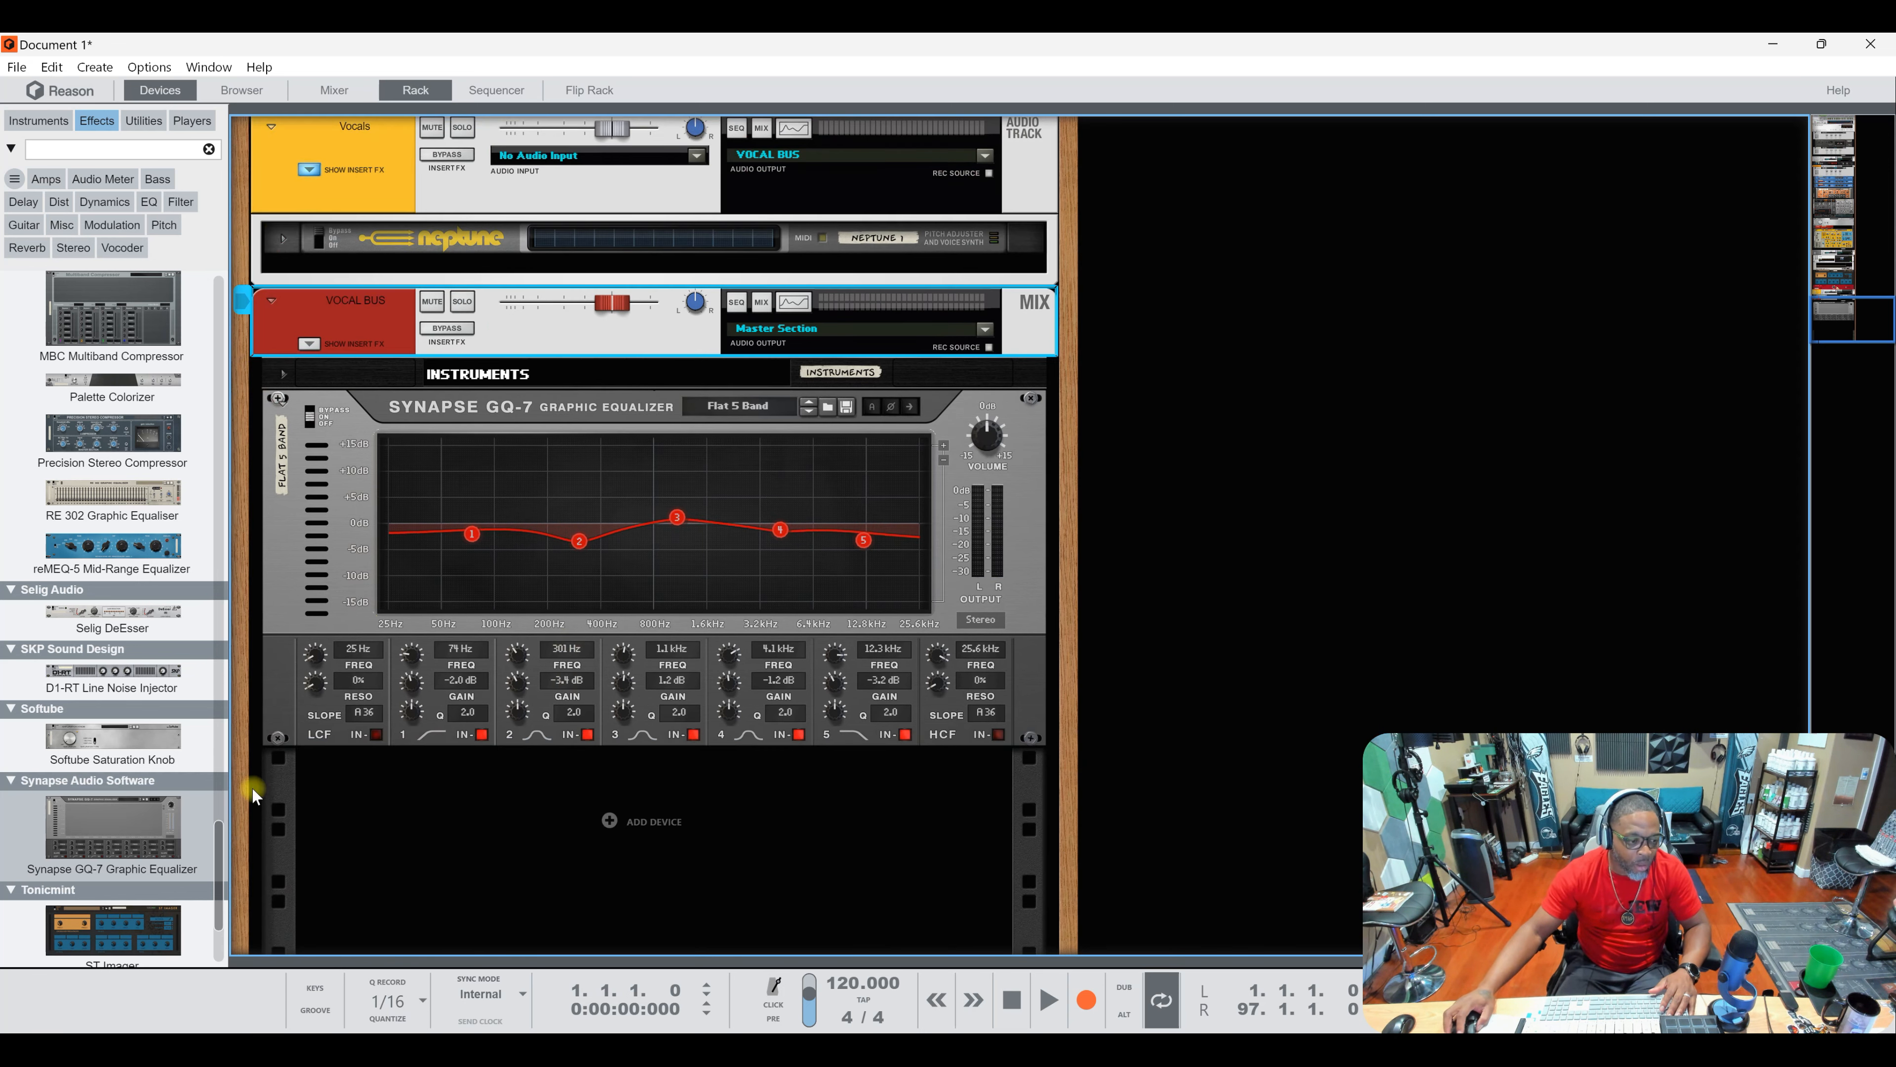
pyautogui.scroll(-3, 112, 822)
pyautogui.moveTo(112, 736); pyautogui.dragTo(618, 583)
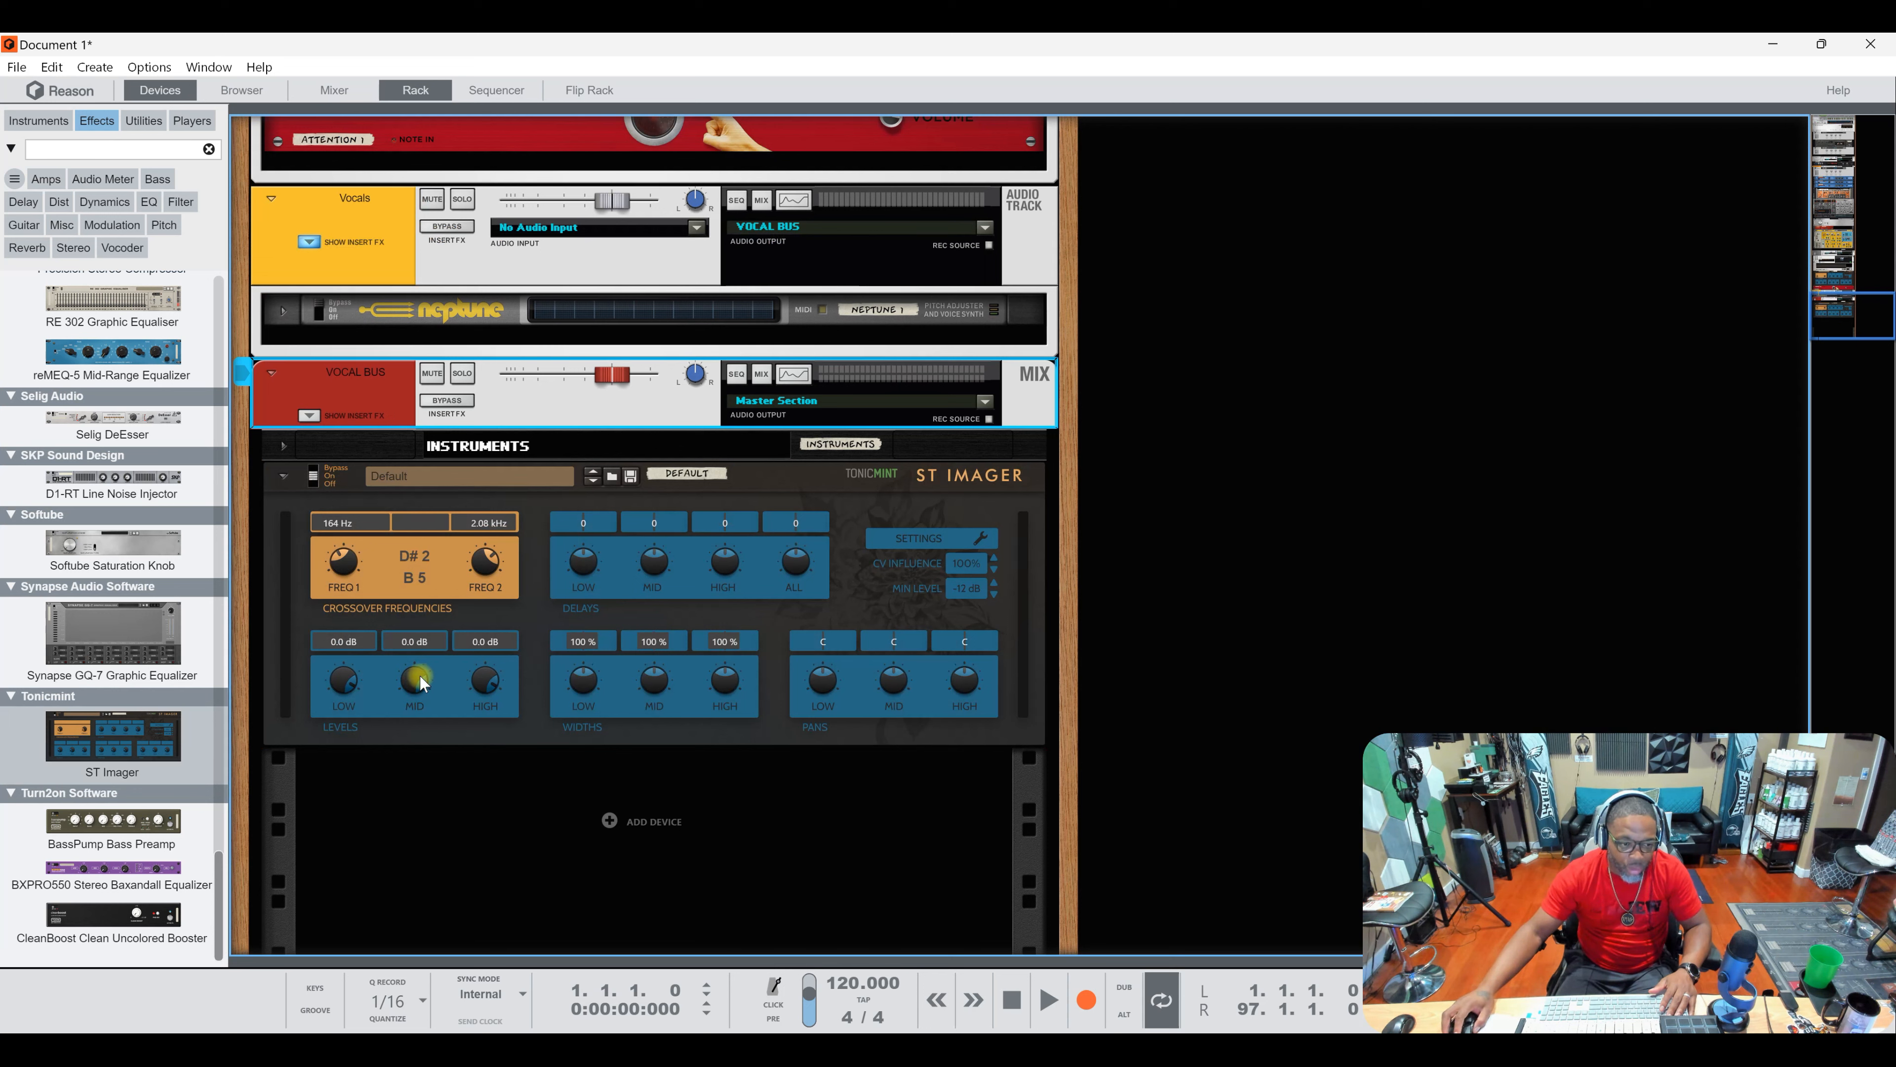
pyautogui.moveTo(421, 681)
pyautogui.moveTo(422, 681); pyautogui.dragTo(419, 713)
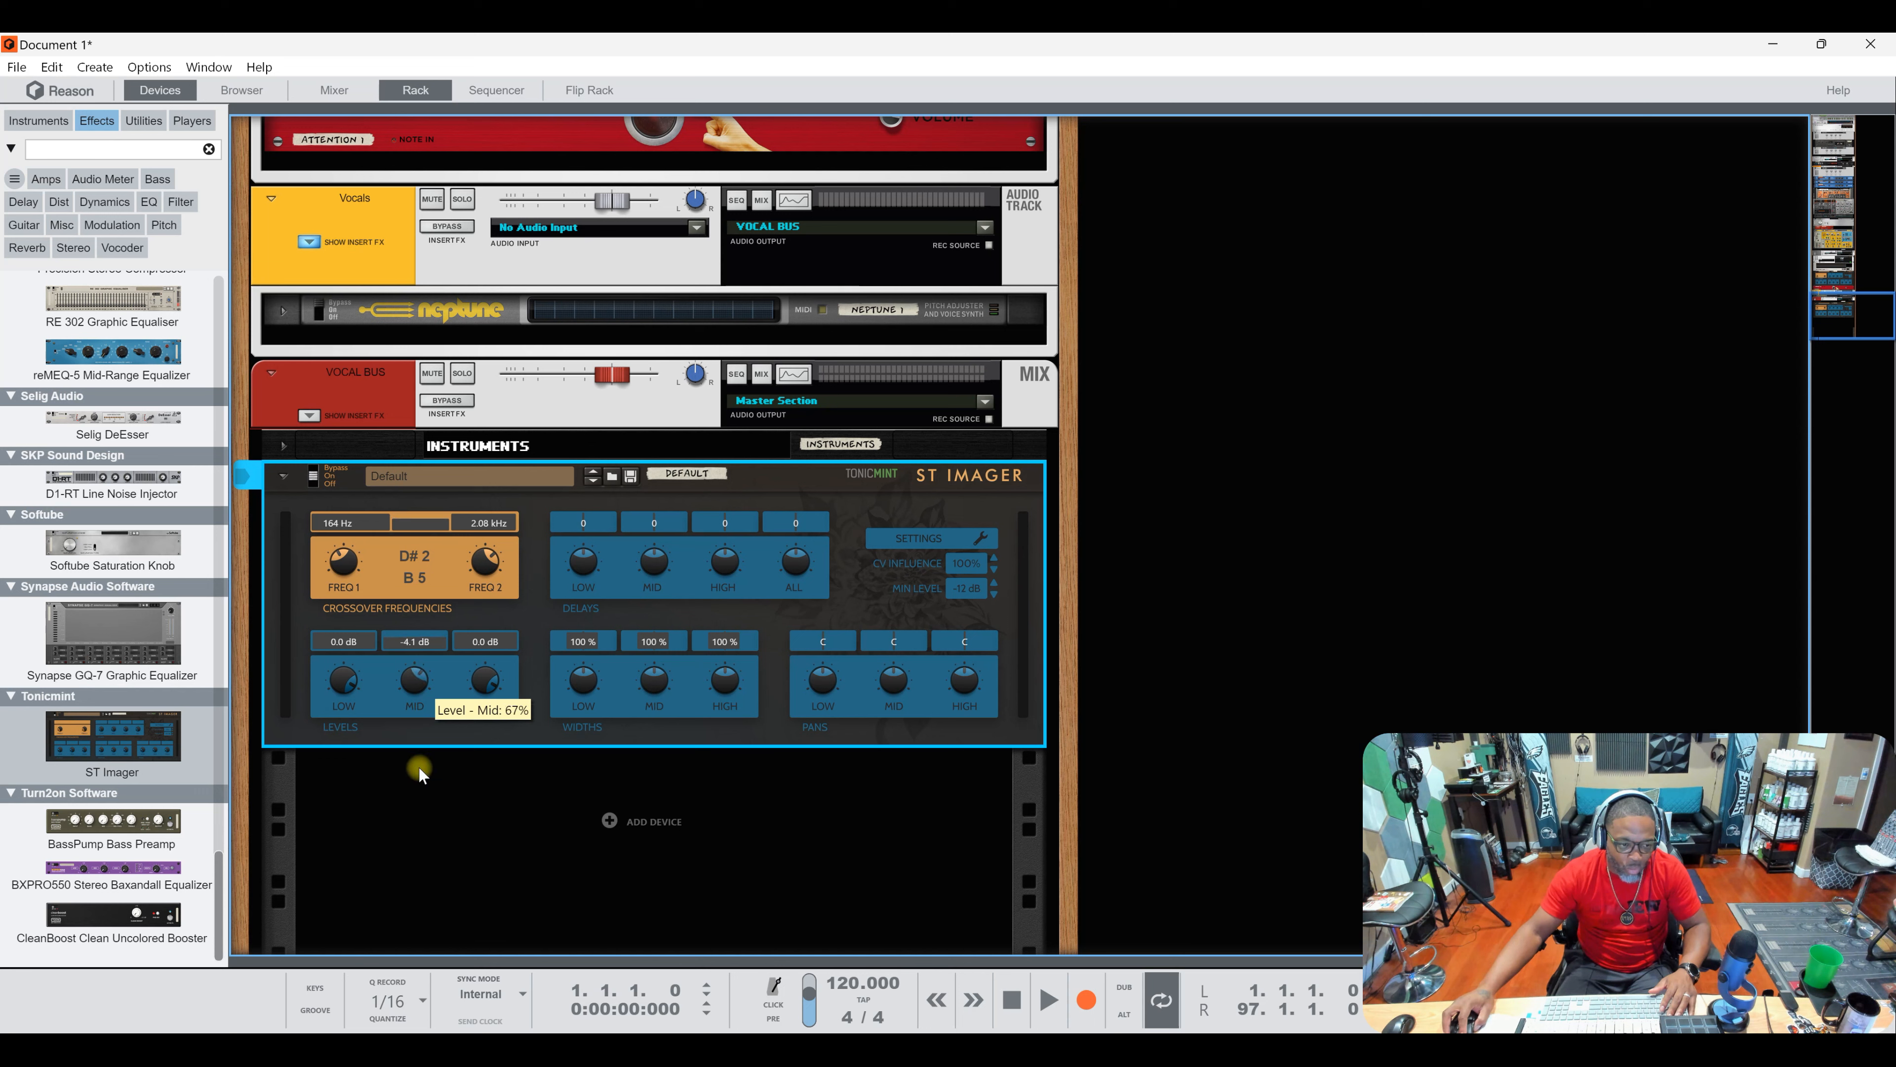
pyautogui.moveTo(434, 699); pyautogui.dragTo(407, 676)
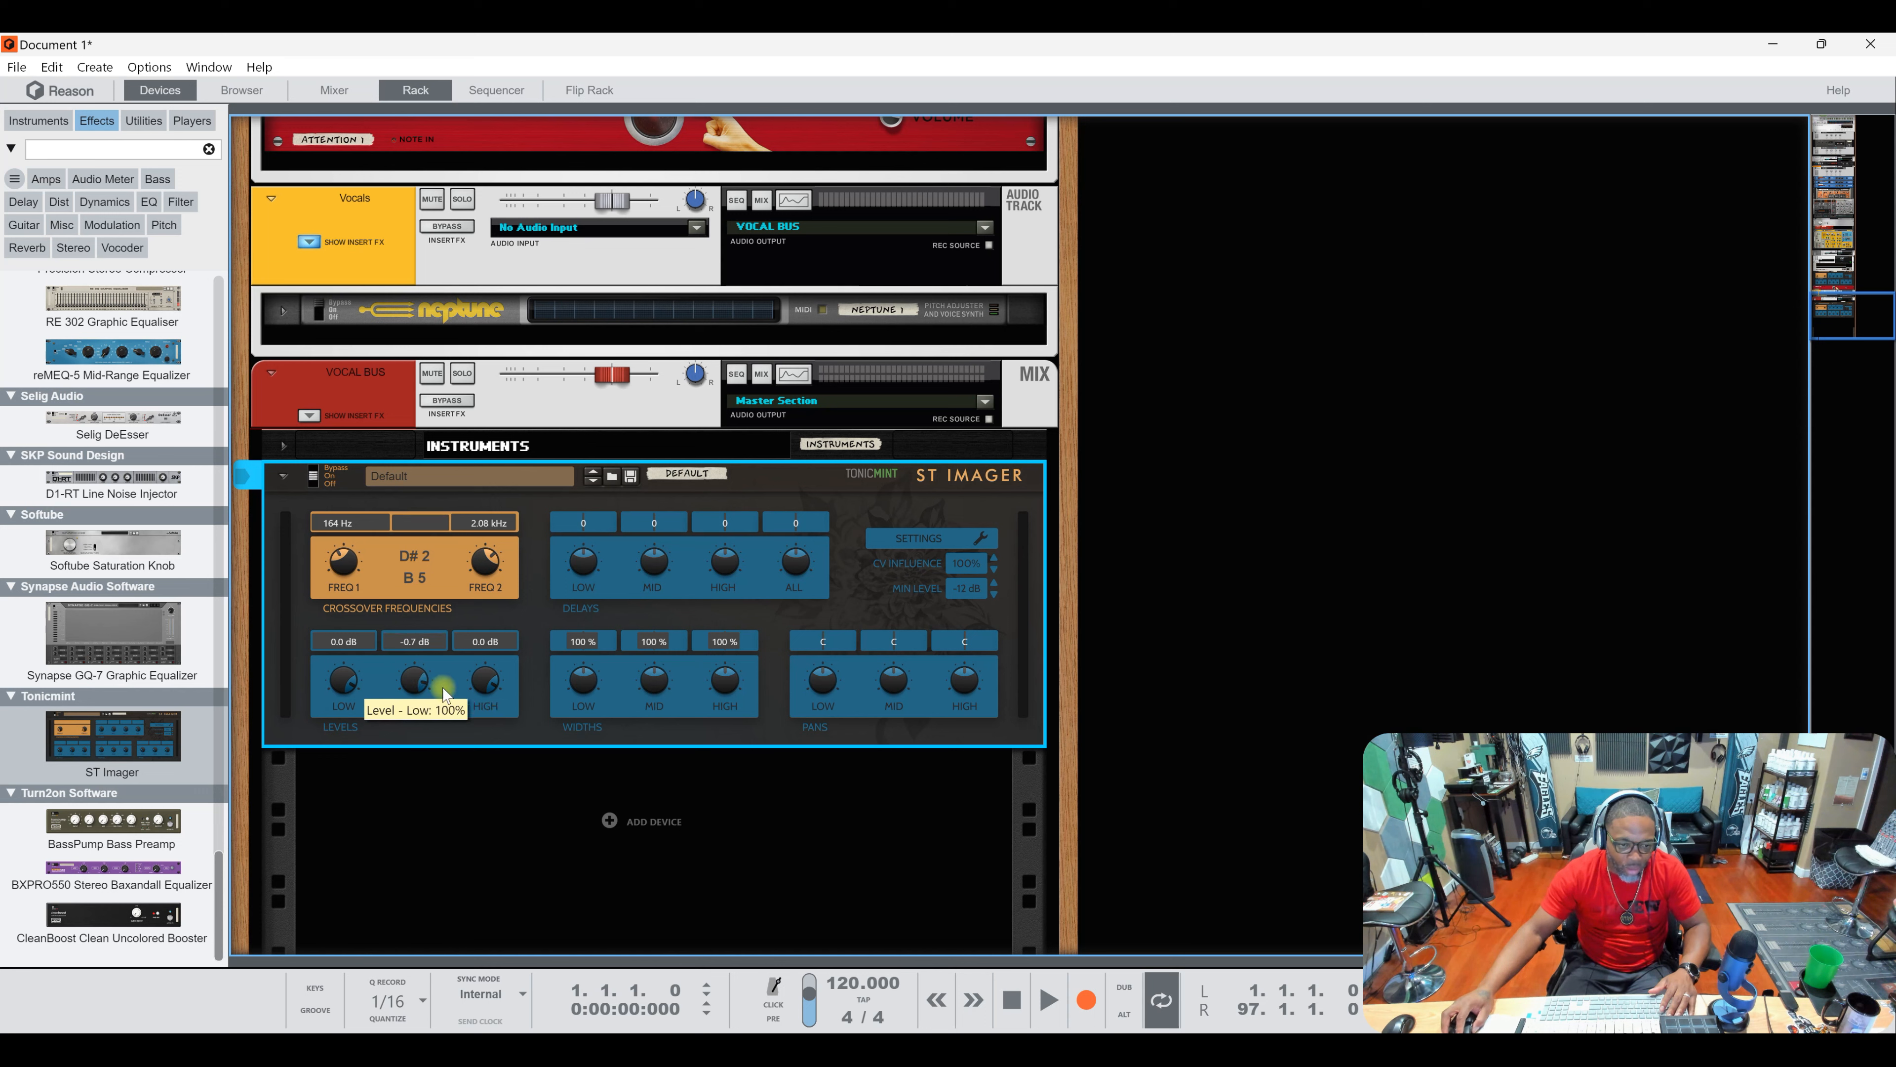
pyautogui.moveTo(656, 687); pyautogui.dragTo(656, 677)
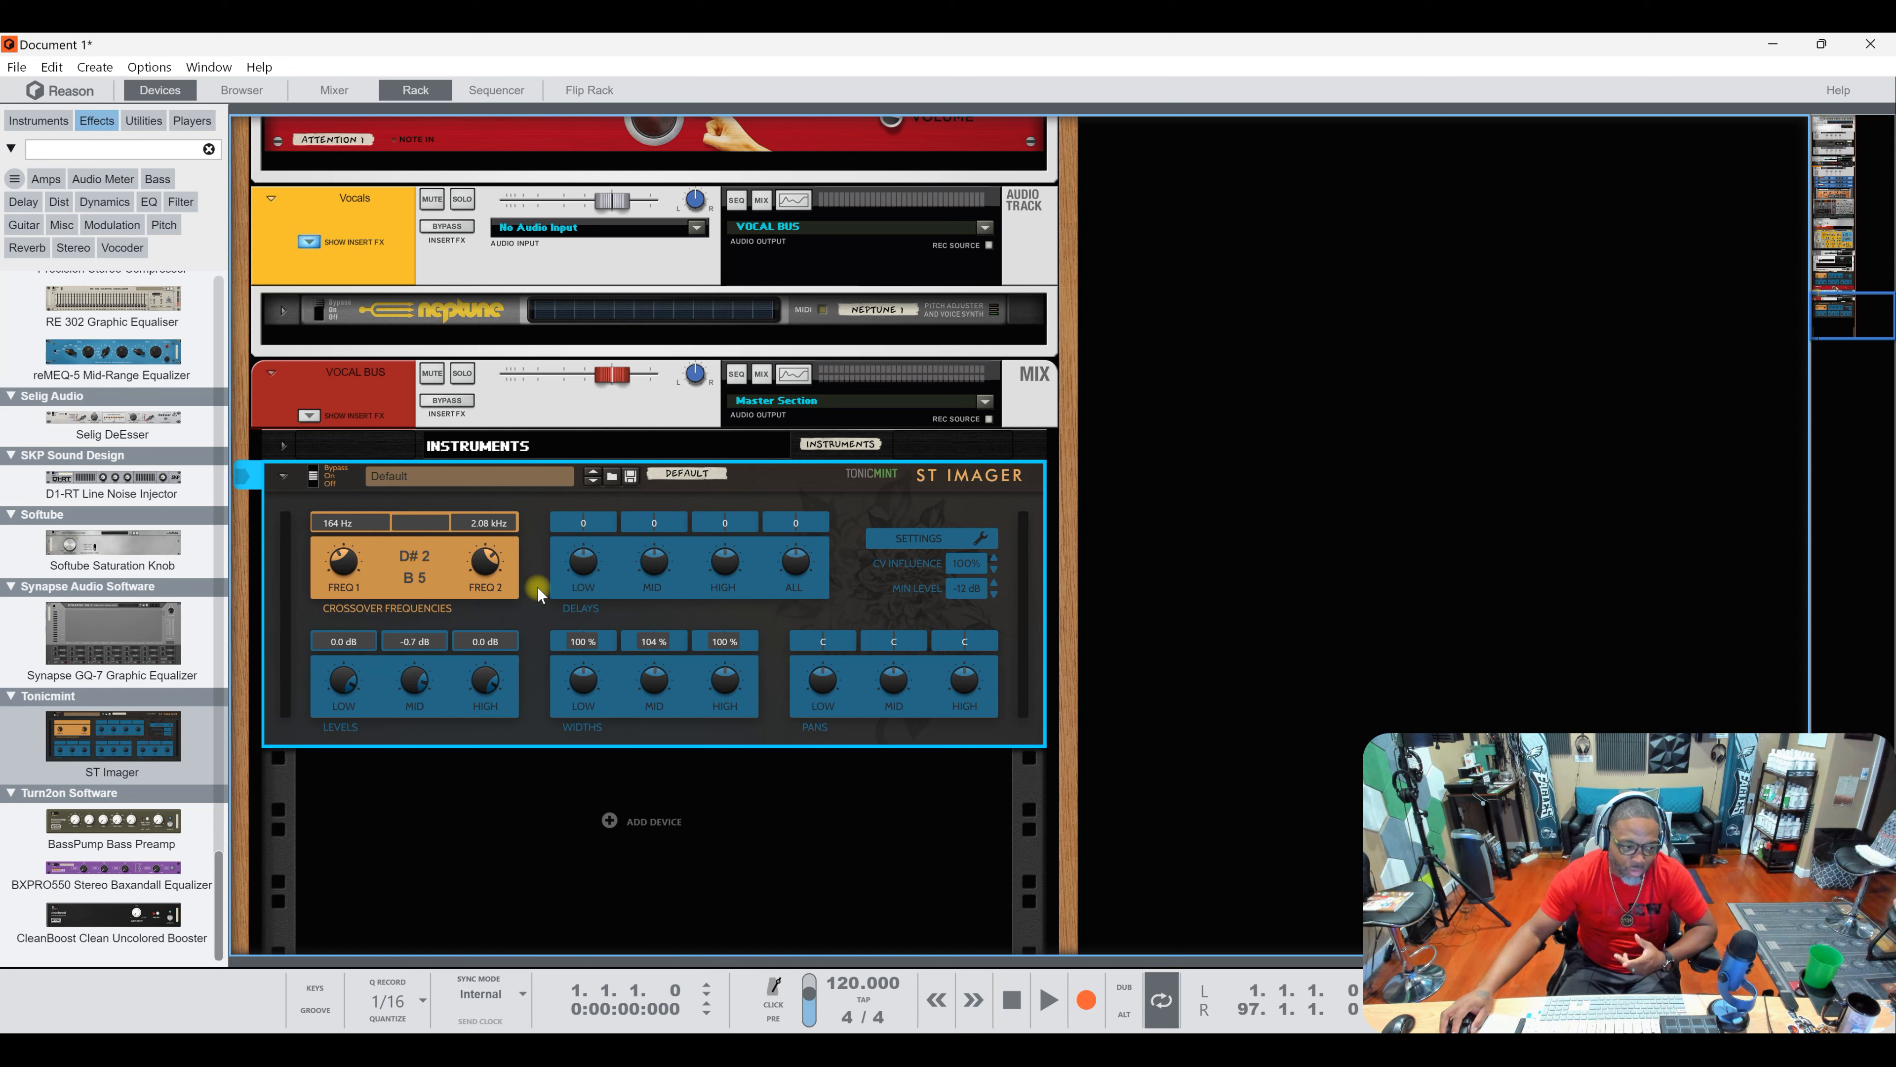
# Step: Show the BassPump Bass Preamp, BXPRO550 Stereo Baxandall Equalizer and CleanBoost one after the other below Instruments, with the clean boost at 12.0 dB
pyautogui.moveTo(112, 822); pyautogui.dragTo(633, 648)
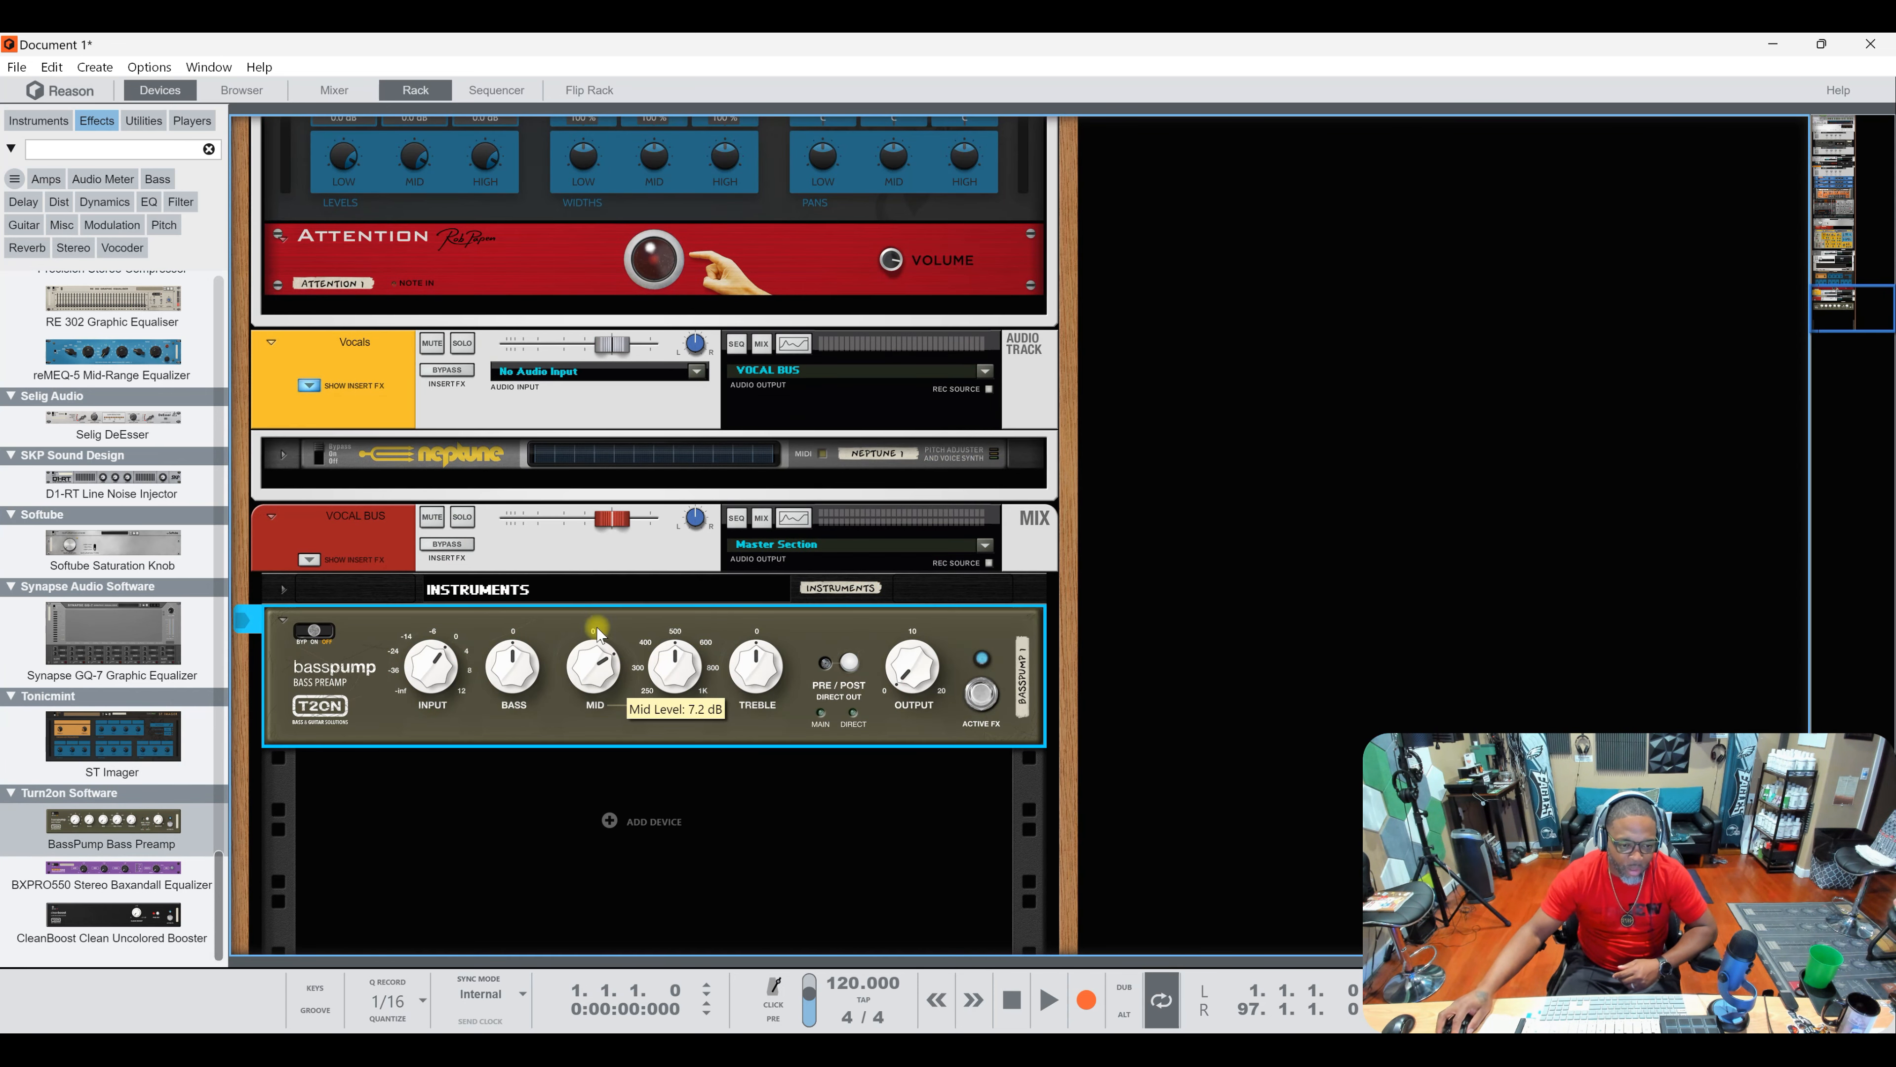
pyautogui.click(131, 870)
pyautogui.moveTo(131, 870); pyautogui.dragTo(538, 668)
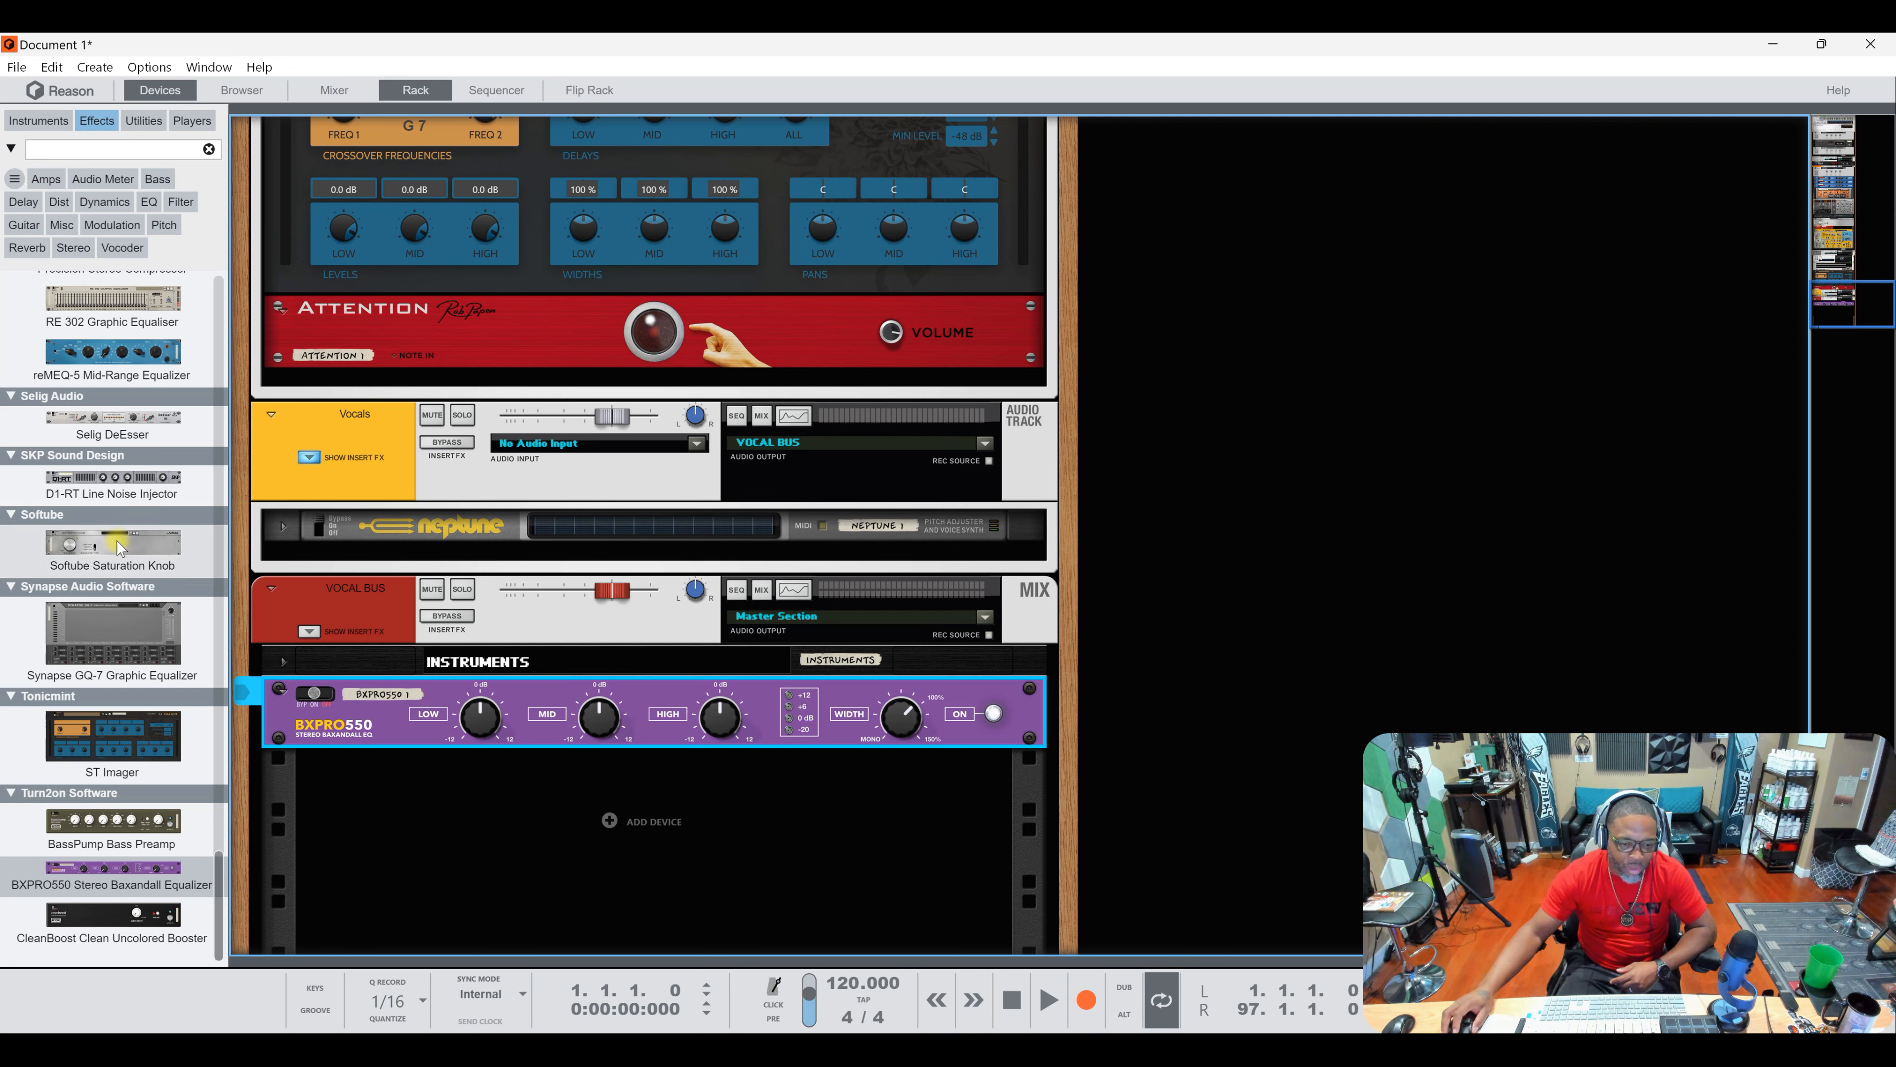
pyautogui.moveTo(116, 917); pyautogui.dragTo(509, 705)
pyautogui.moveTo(811, 750); pyautogui.dragTo(746, 657)
# Step: Add the Gain Tool and the Omega Merger utilities between the Instruments device and the CleanBoost
pyautogui.click(144, 122)
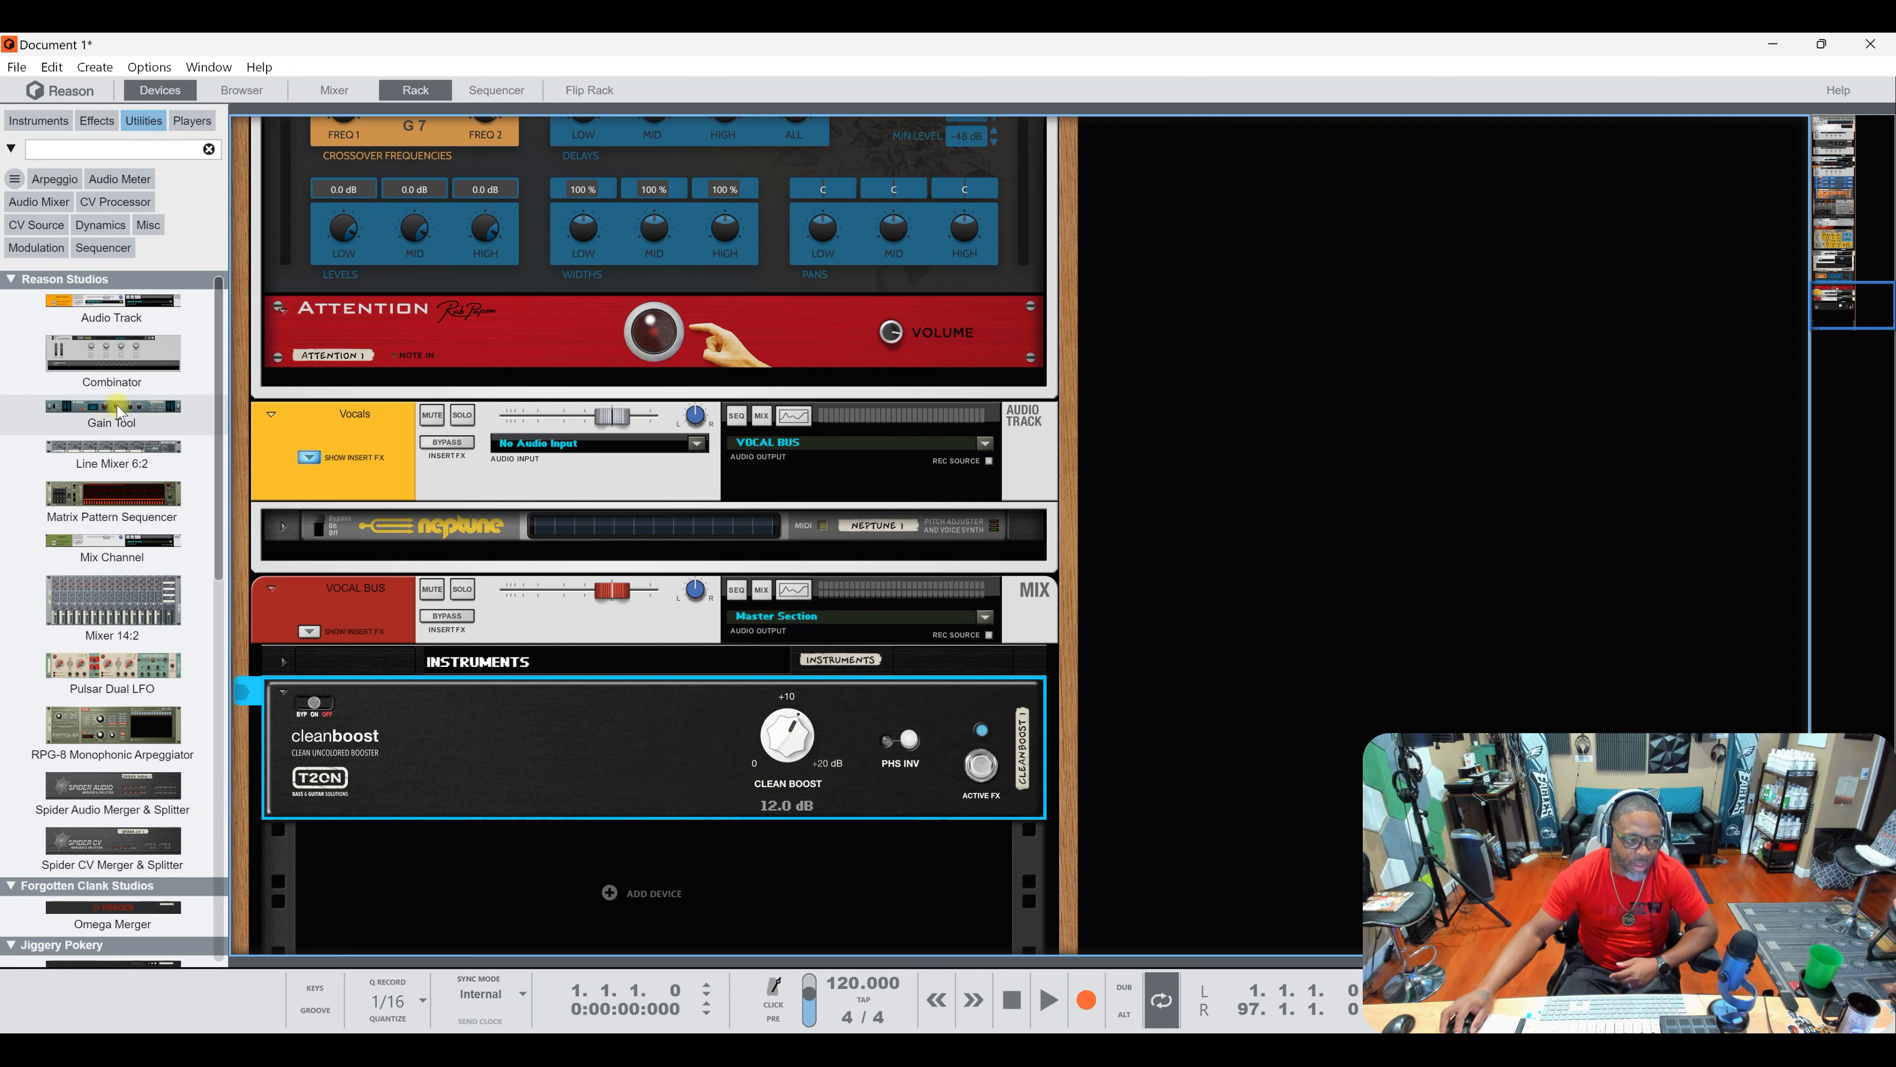
pyautogui.moveTo(122, 404); pyautogui.dragTo(571, 775)
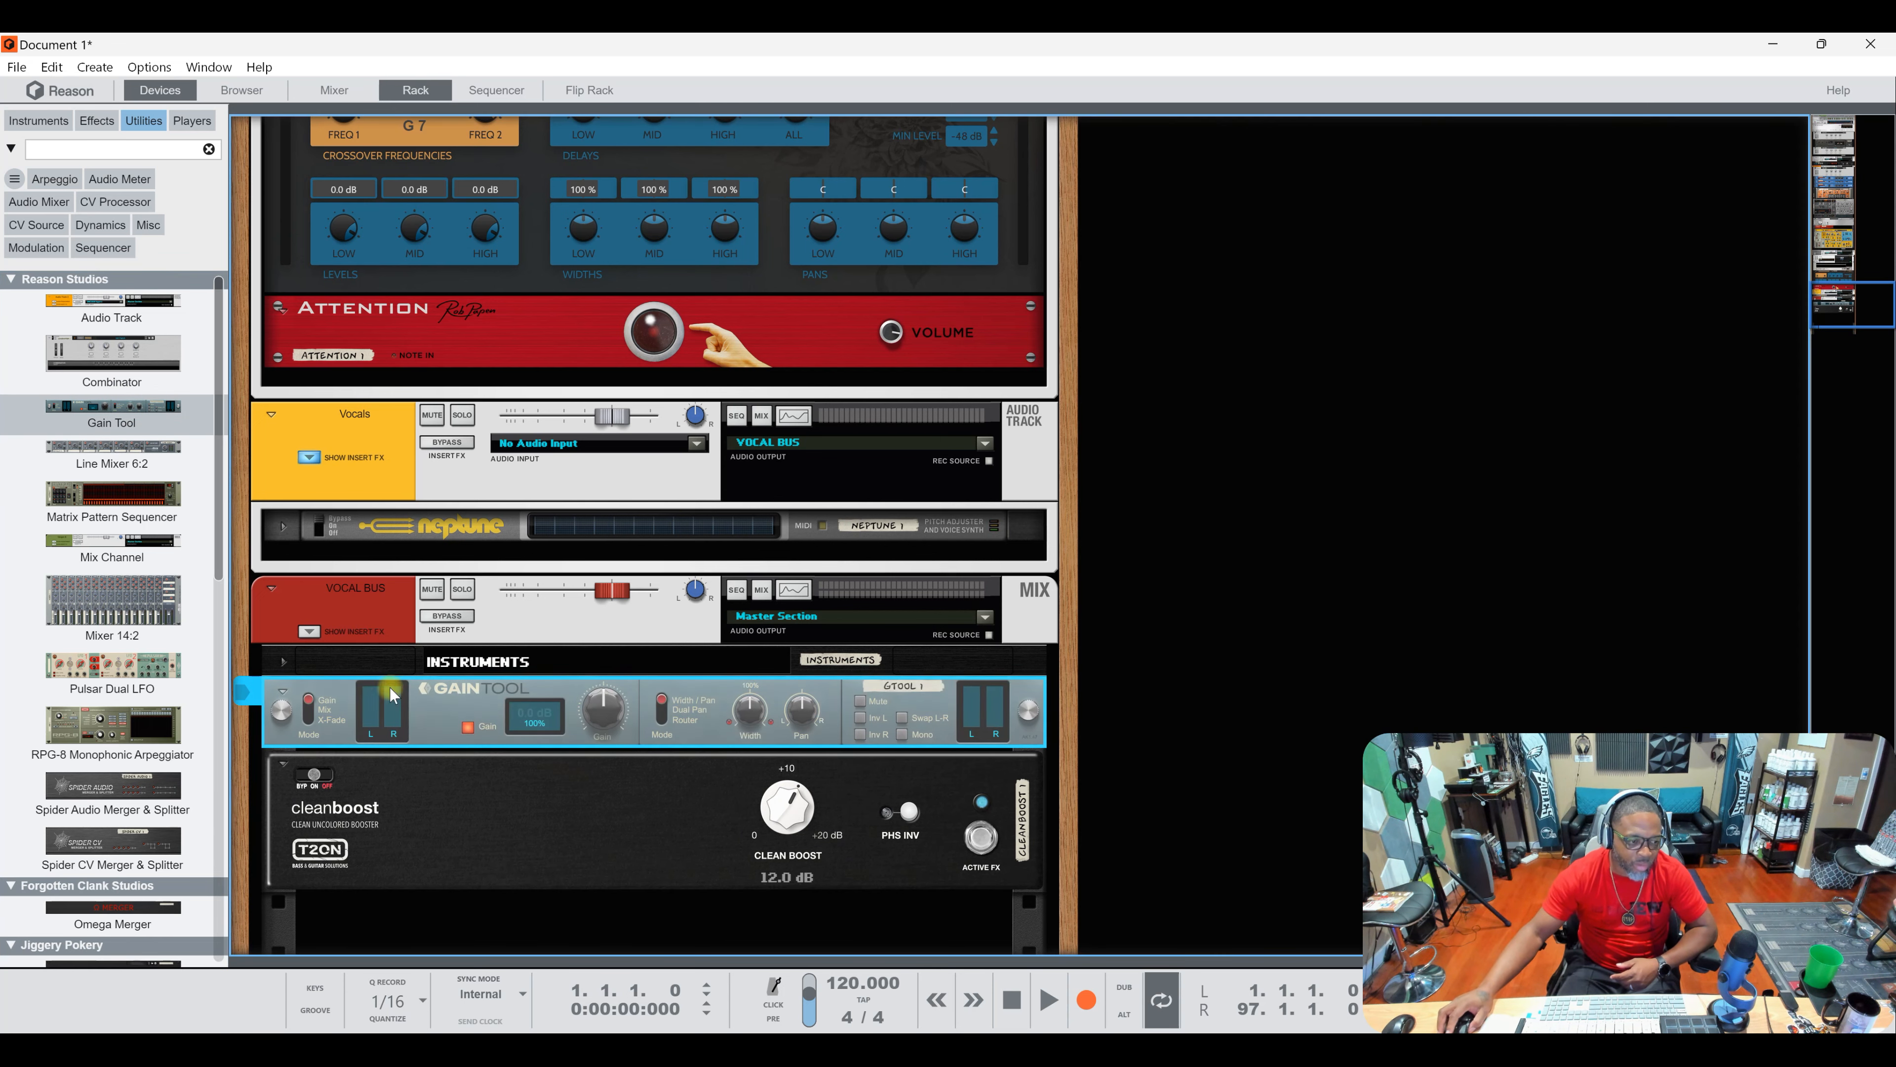
pyautogui.scroll(-5, 145, 621)
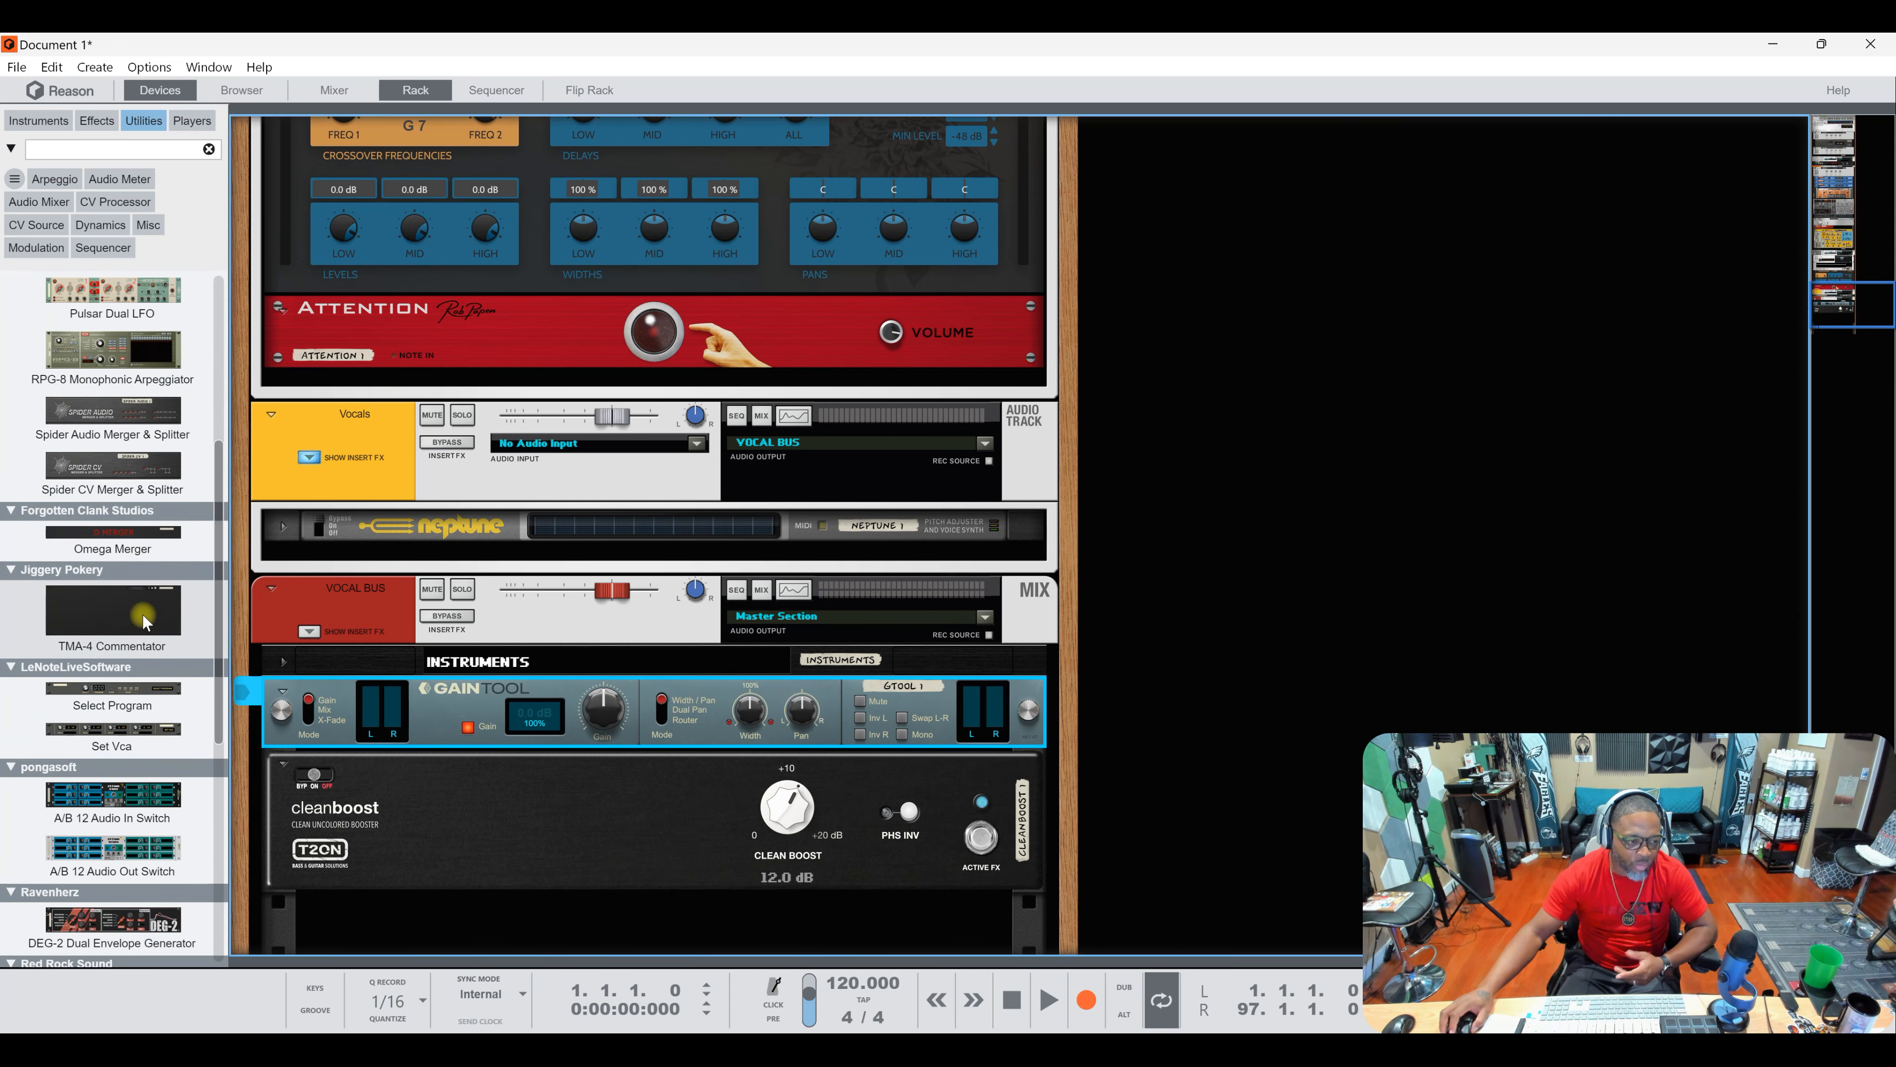
pyautogui.moveTo(112, 532); pyautogui.dragTo(489, 822)
# Step: Delete the CleanBoost below the Omega Merger
pyautogui.click(470, 883)
pyautogui.press('Delete')
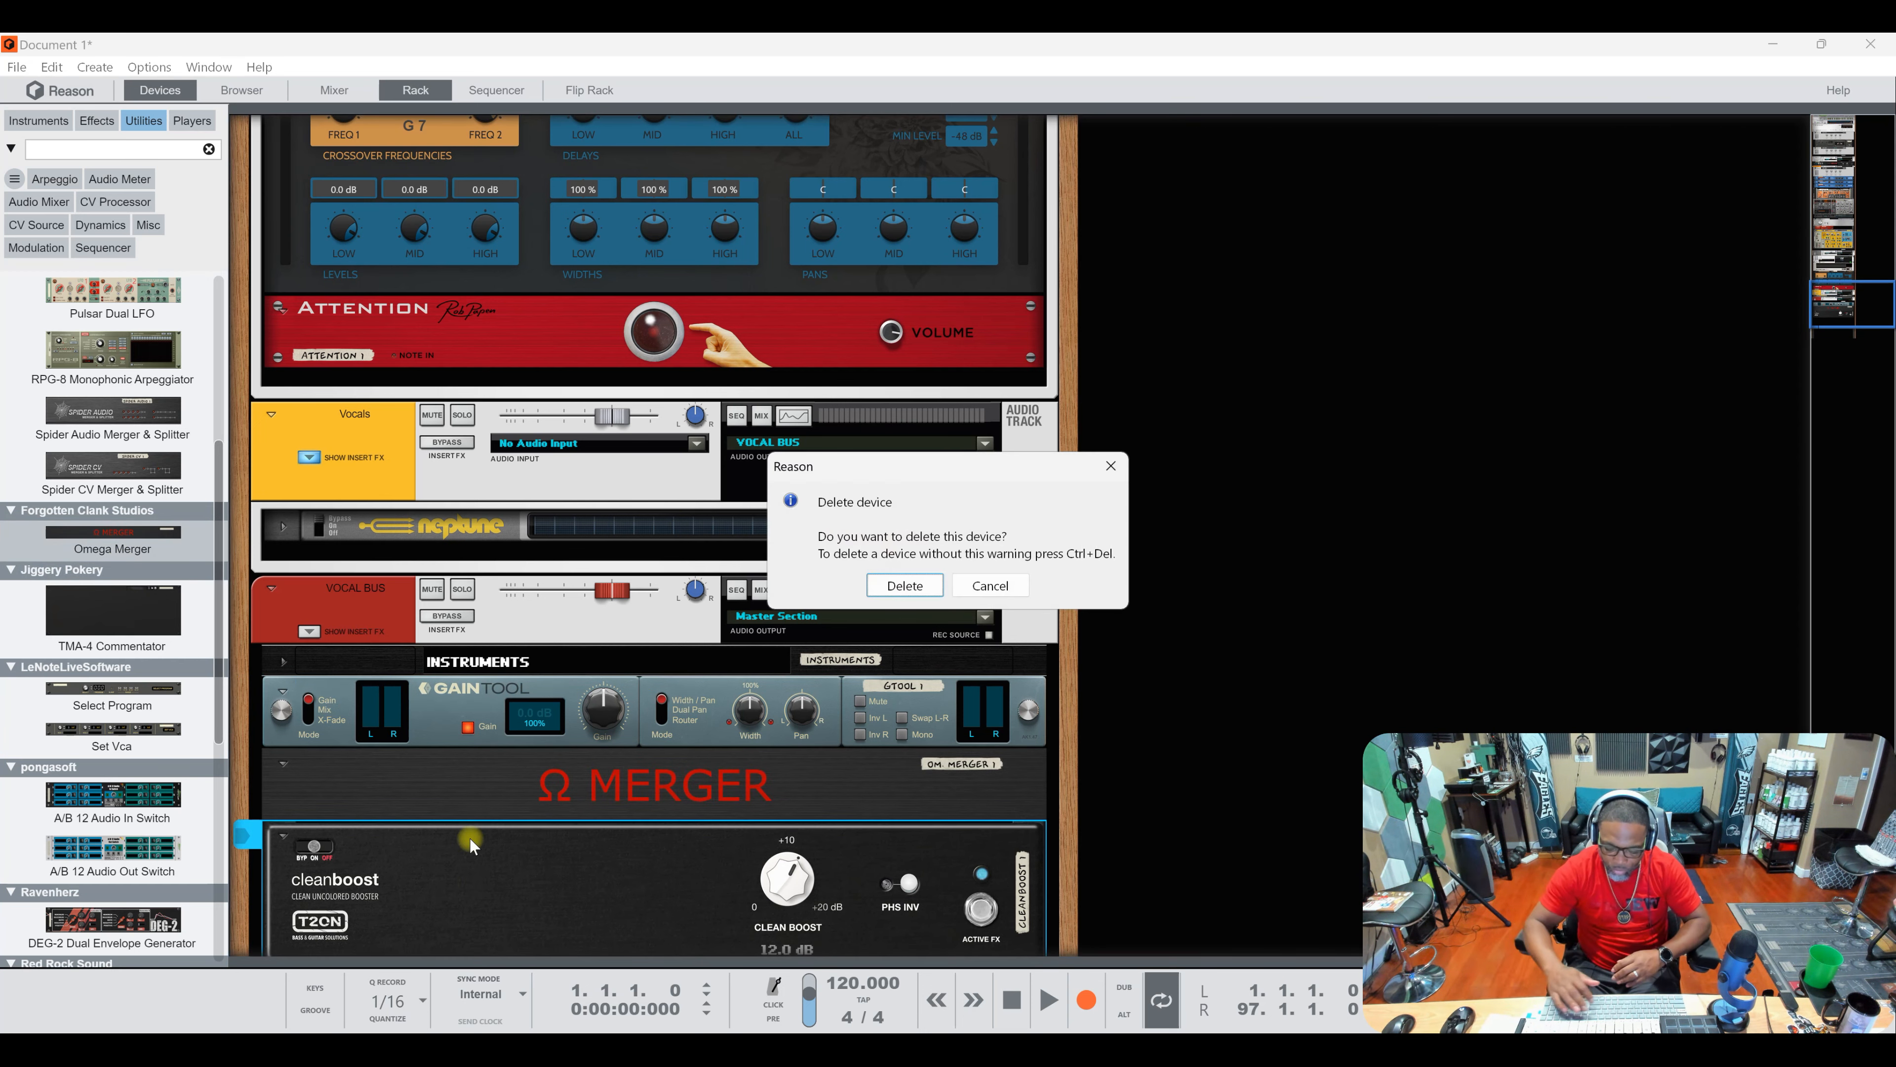
pyautogui.press('Return')
# Step: Add the TMA-4 Commentator below the Gain Tool and replace its second comment line with "gf;,nkfgkhofkhpfgkhpfgkh"
pyautogui.moveTo(104, 614)
pyautogui.mouseDown()
pyautogui.moveTo(529, 821)
pyautogui.moveTo(530, 785)
pyautogui.moveTo(542, 852)
pyautogui.moveTo(541, 730)
pyautogui.moveTo(542, 816)
pyautogui.moveTo(545, 778)
pyautogui.mouseUp()
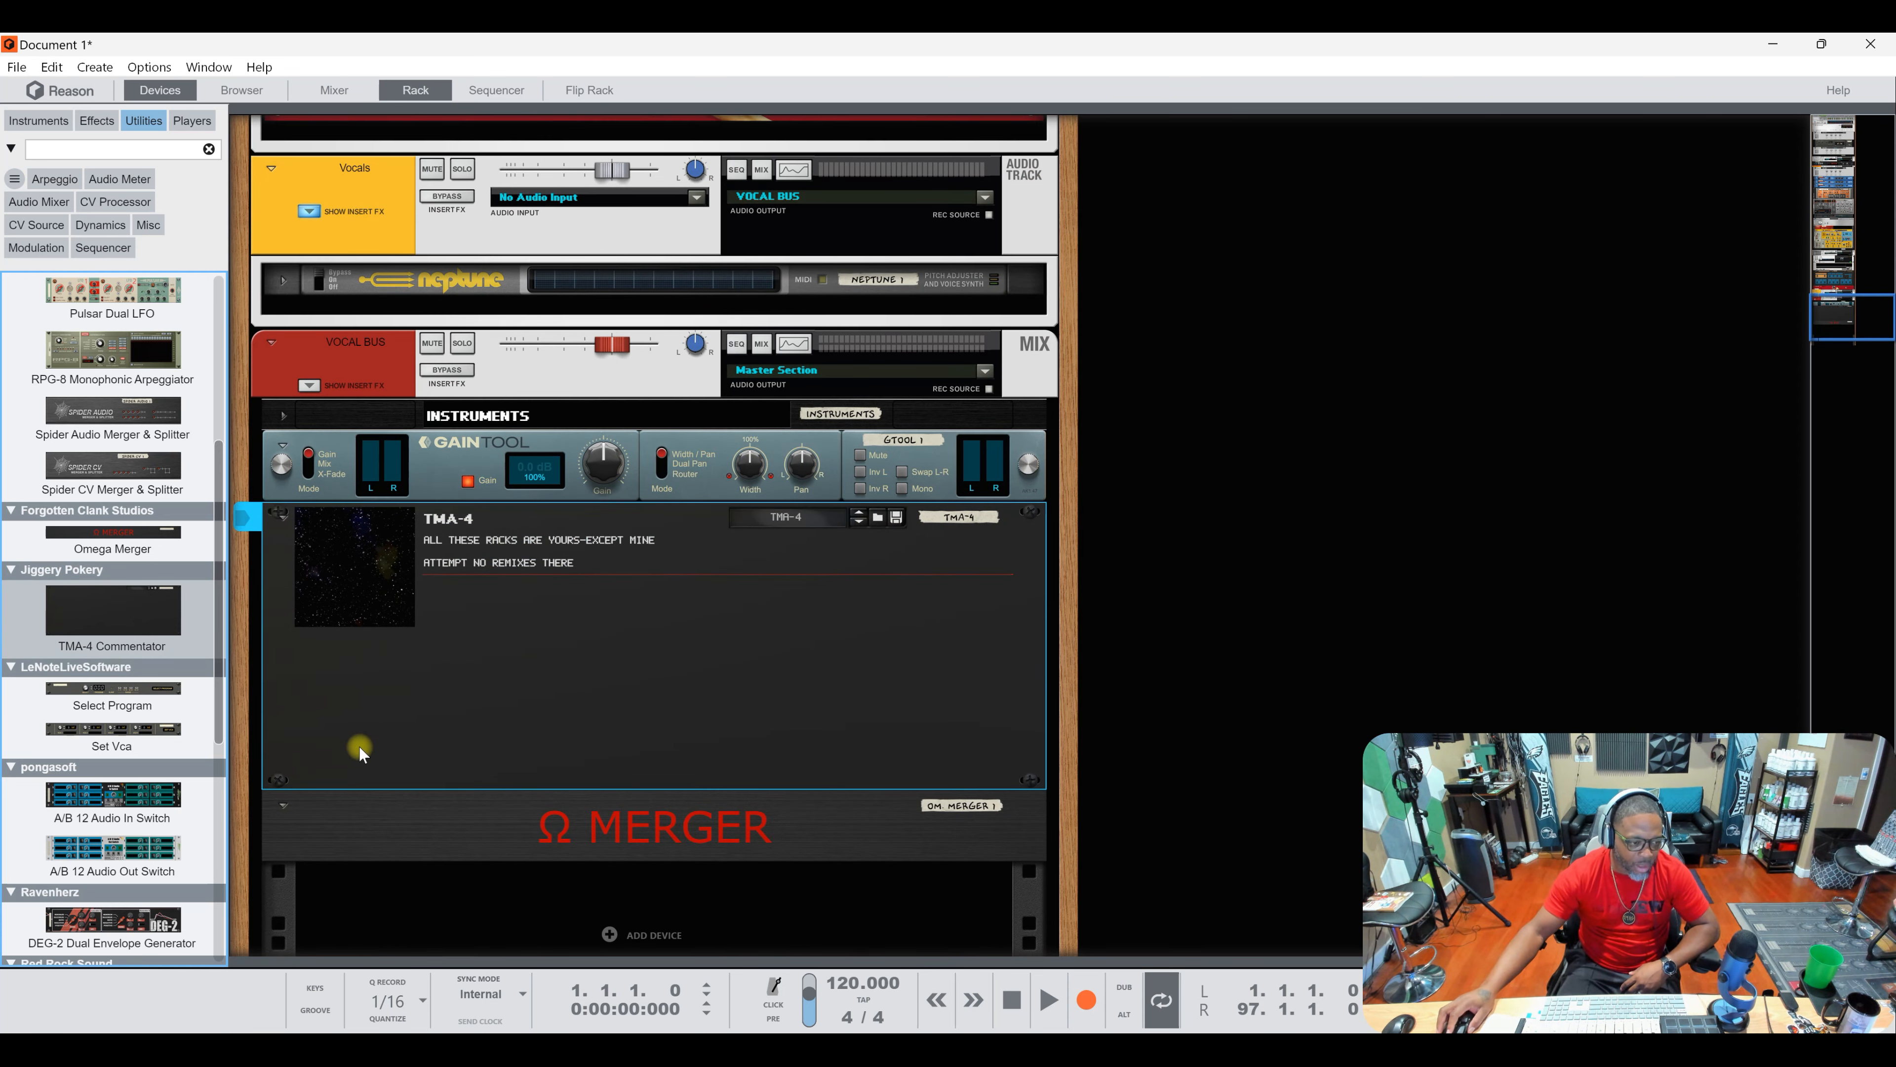
pyautogui.click(554, 576)
pyautogui.doubleClick(554, 575)
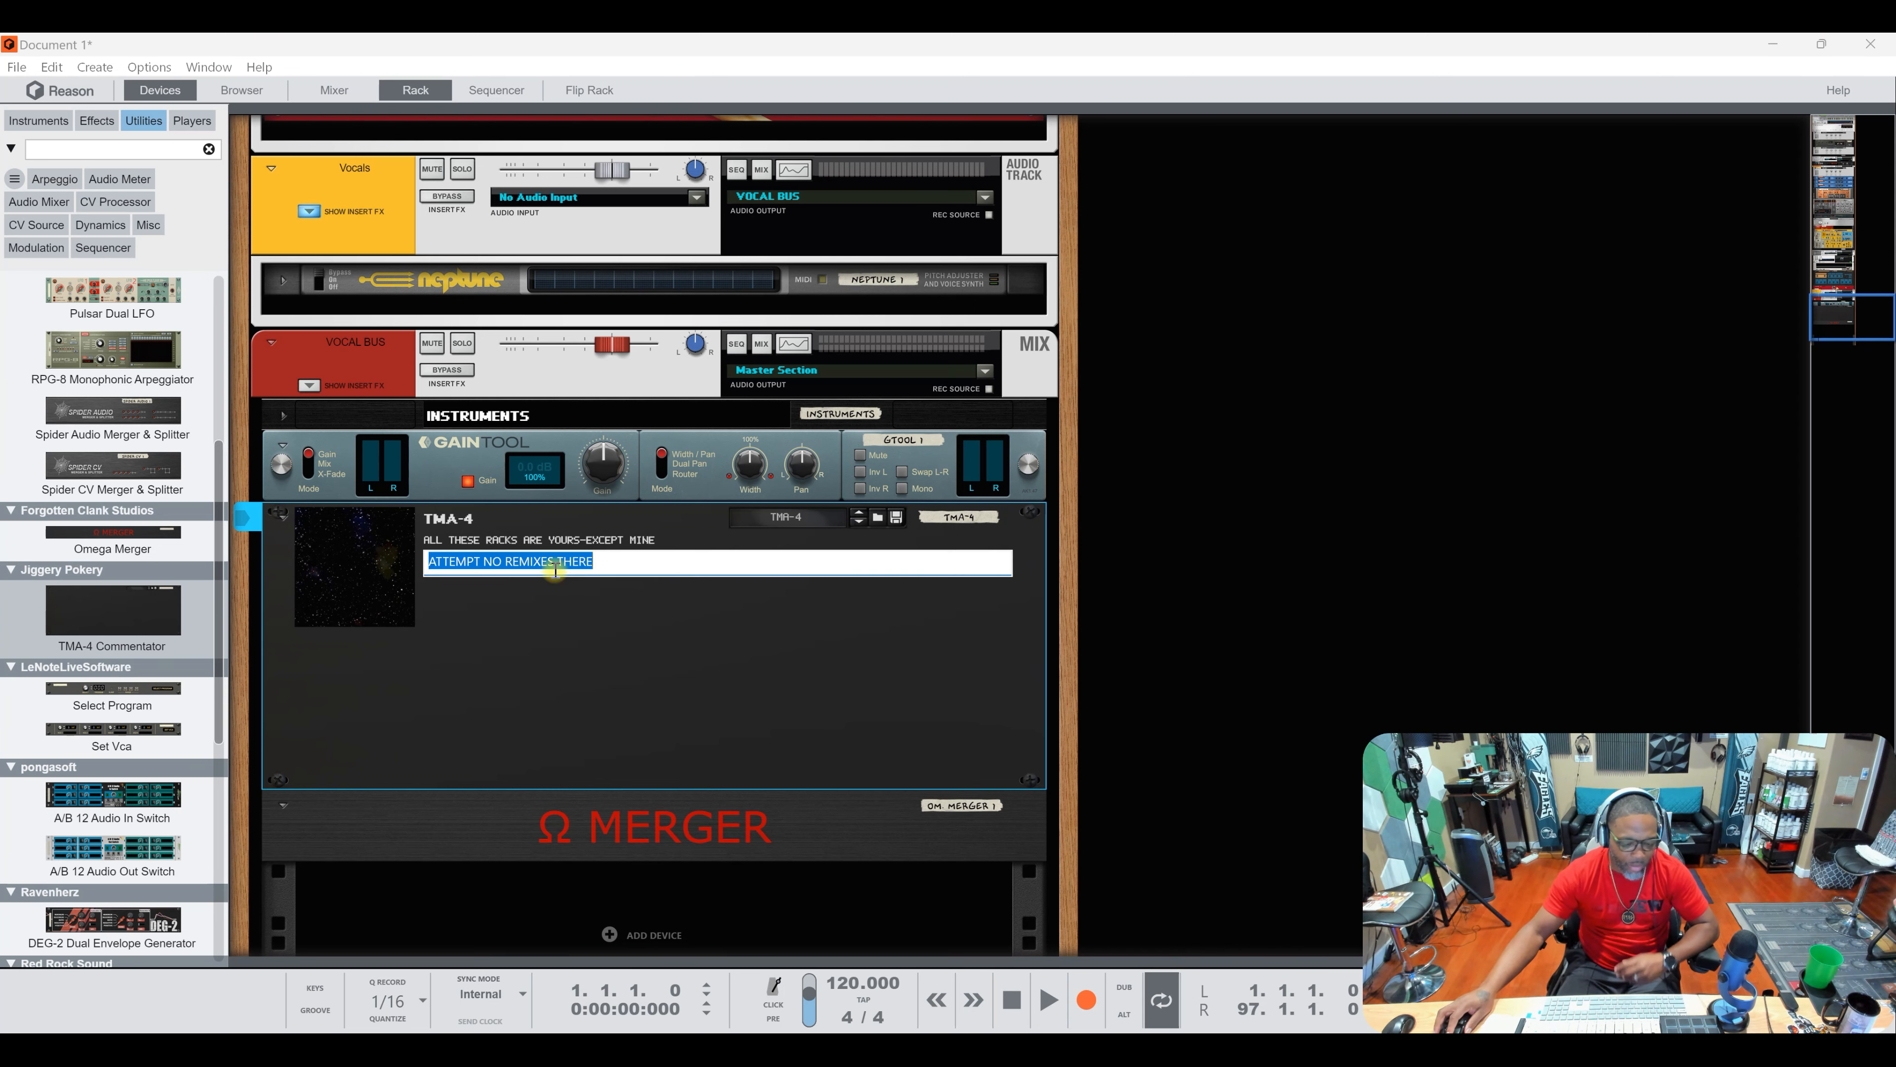
pyautogui.write('gf;,nkfgkhofkhpfgkhfgkh')
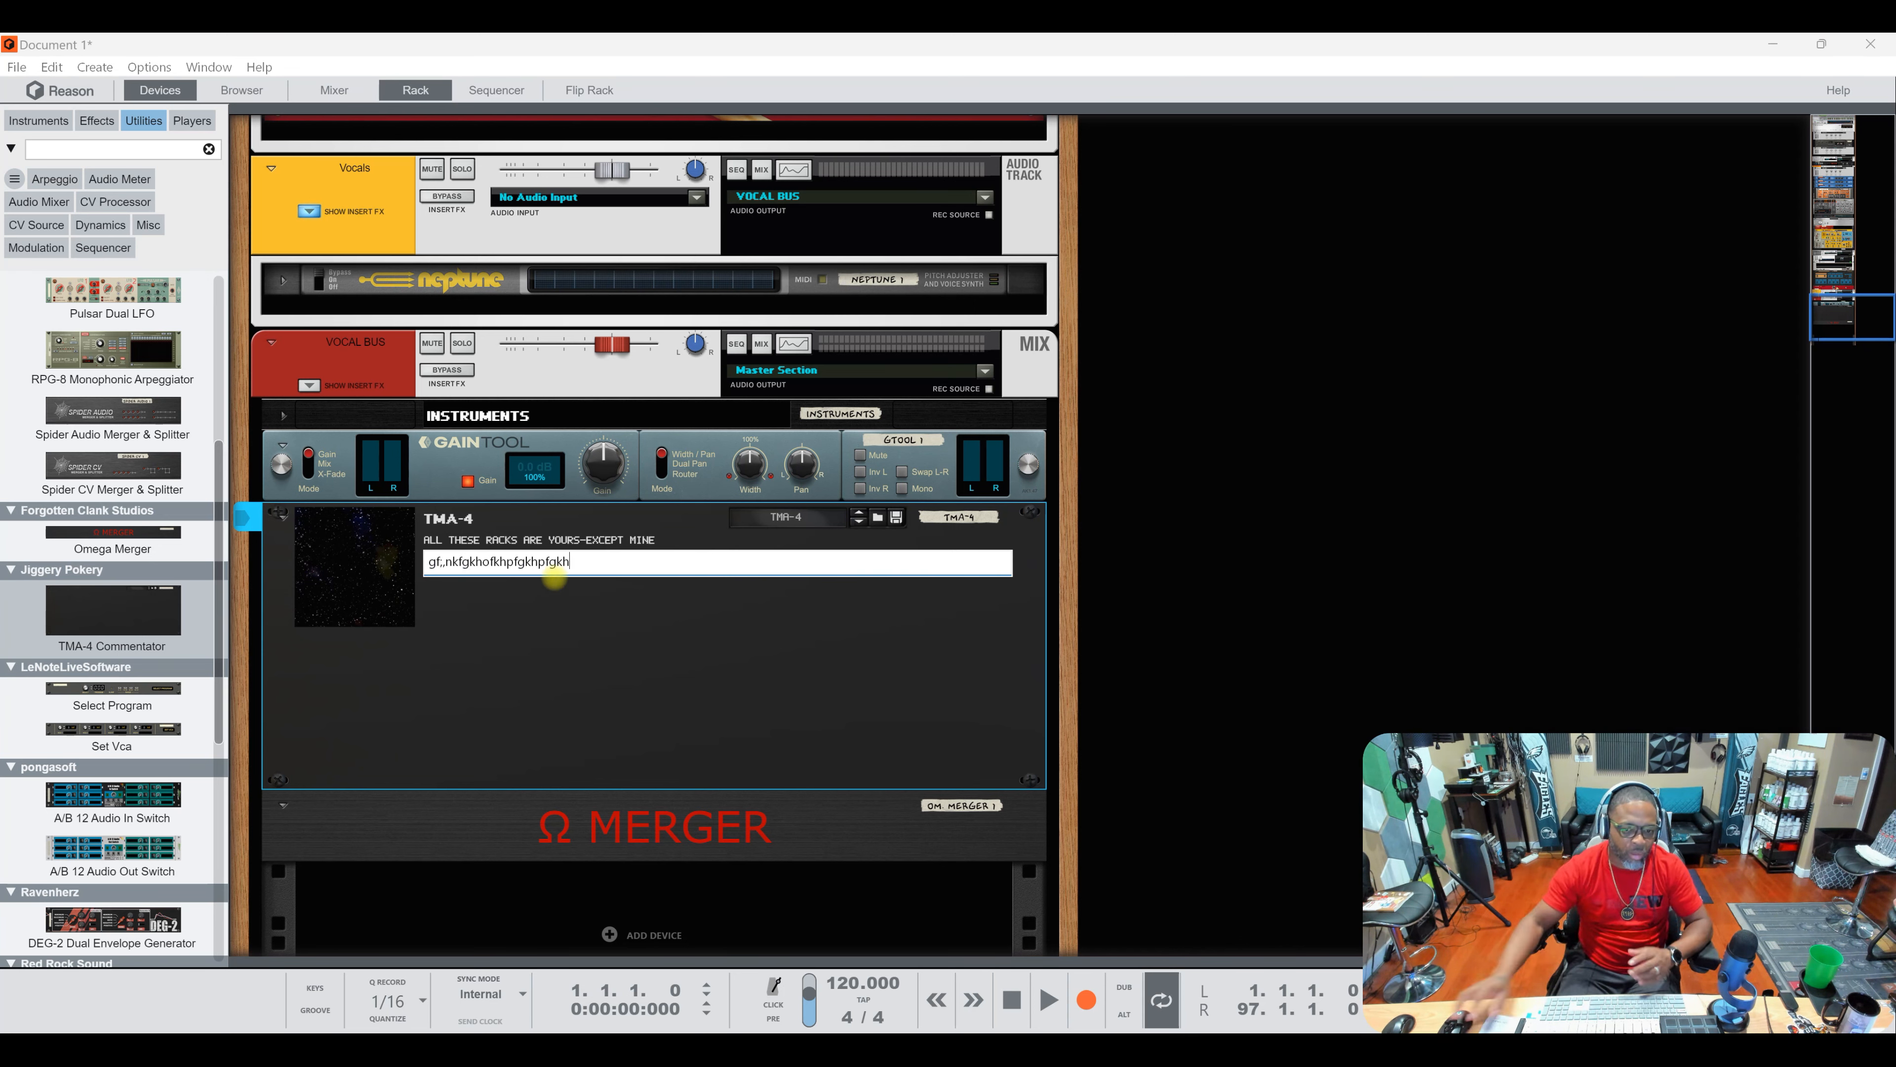
pyautogui.press('Return')
# Step: Fold the TMA-4 Commentator down to its title strip
pyautogui.click(781, 520)
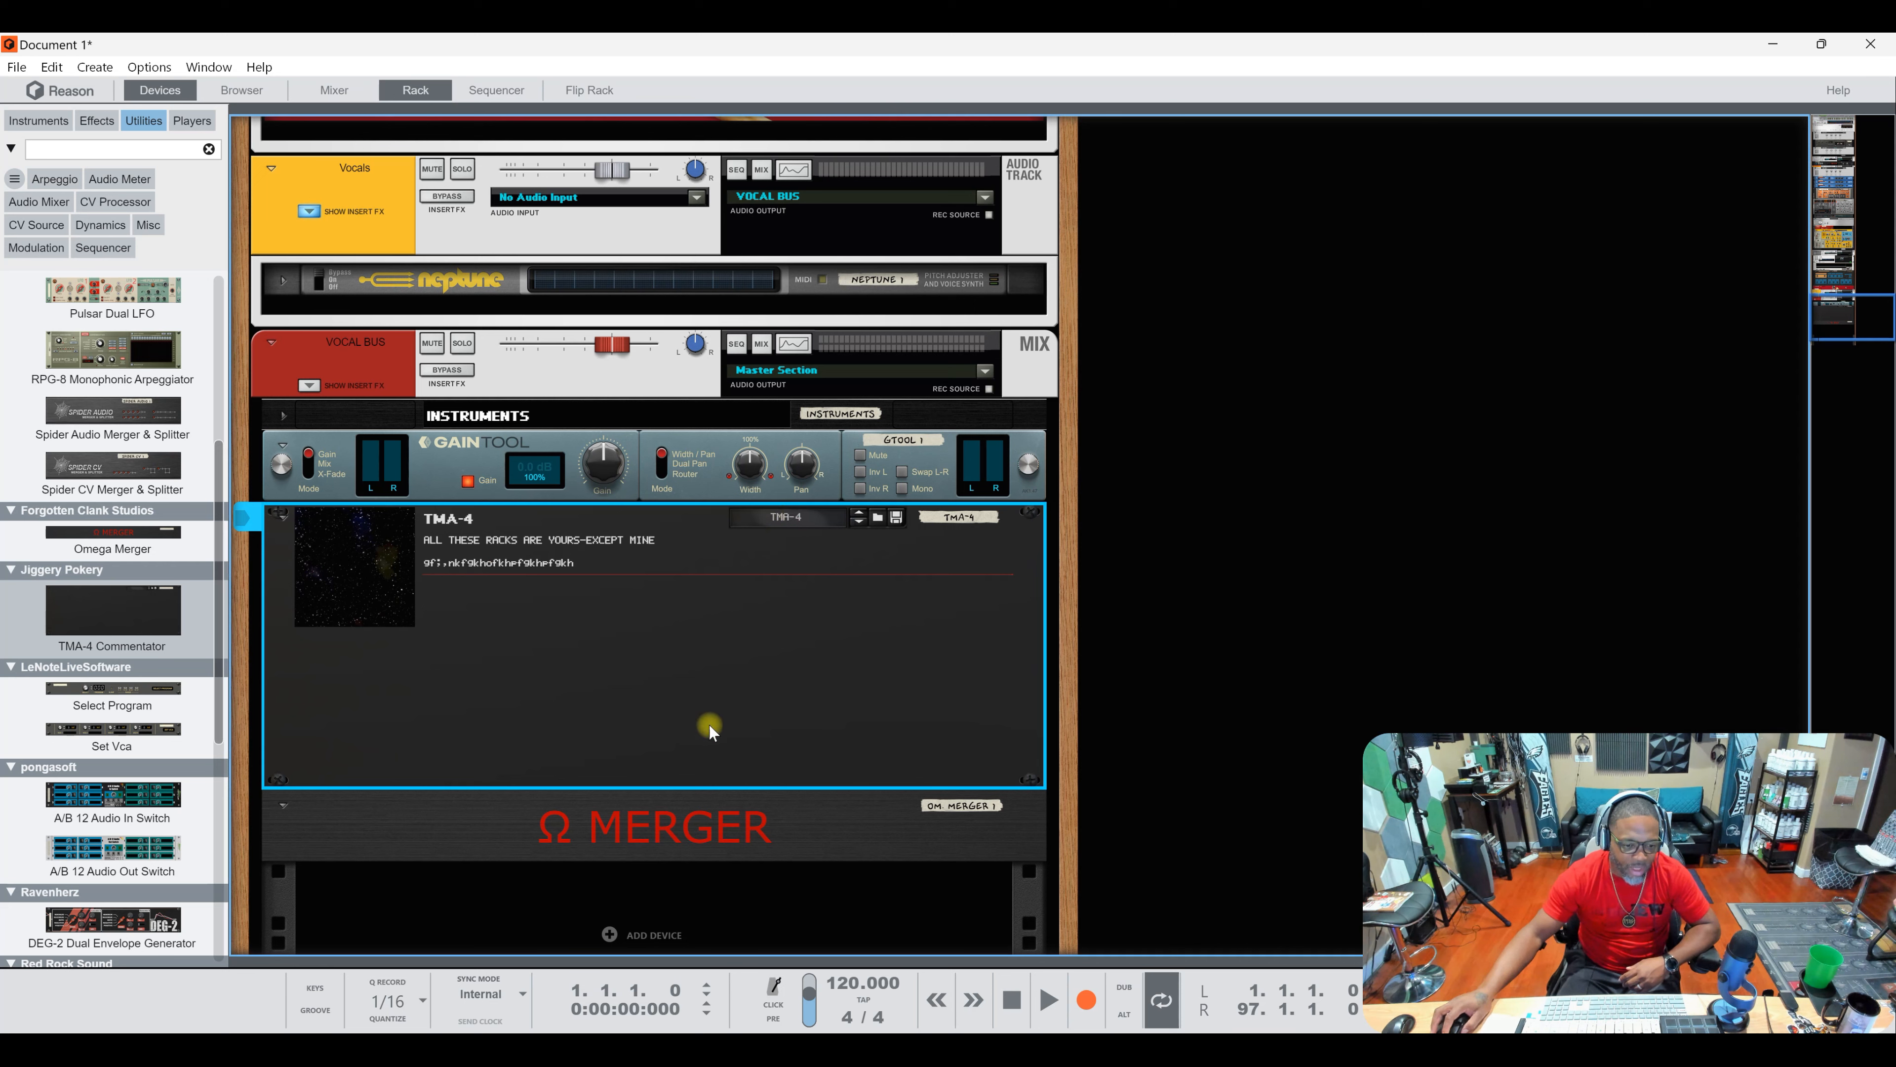
pyautogui.click(658, 672)
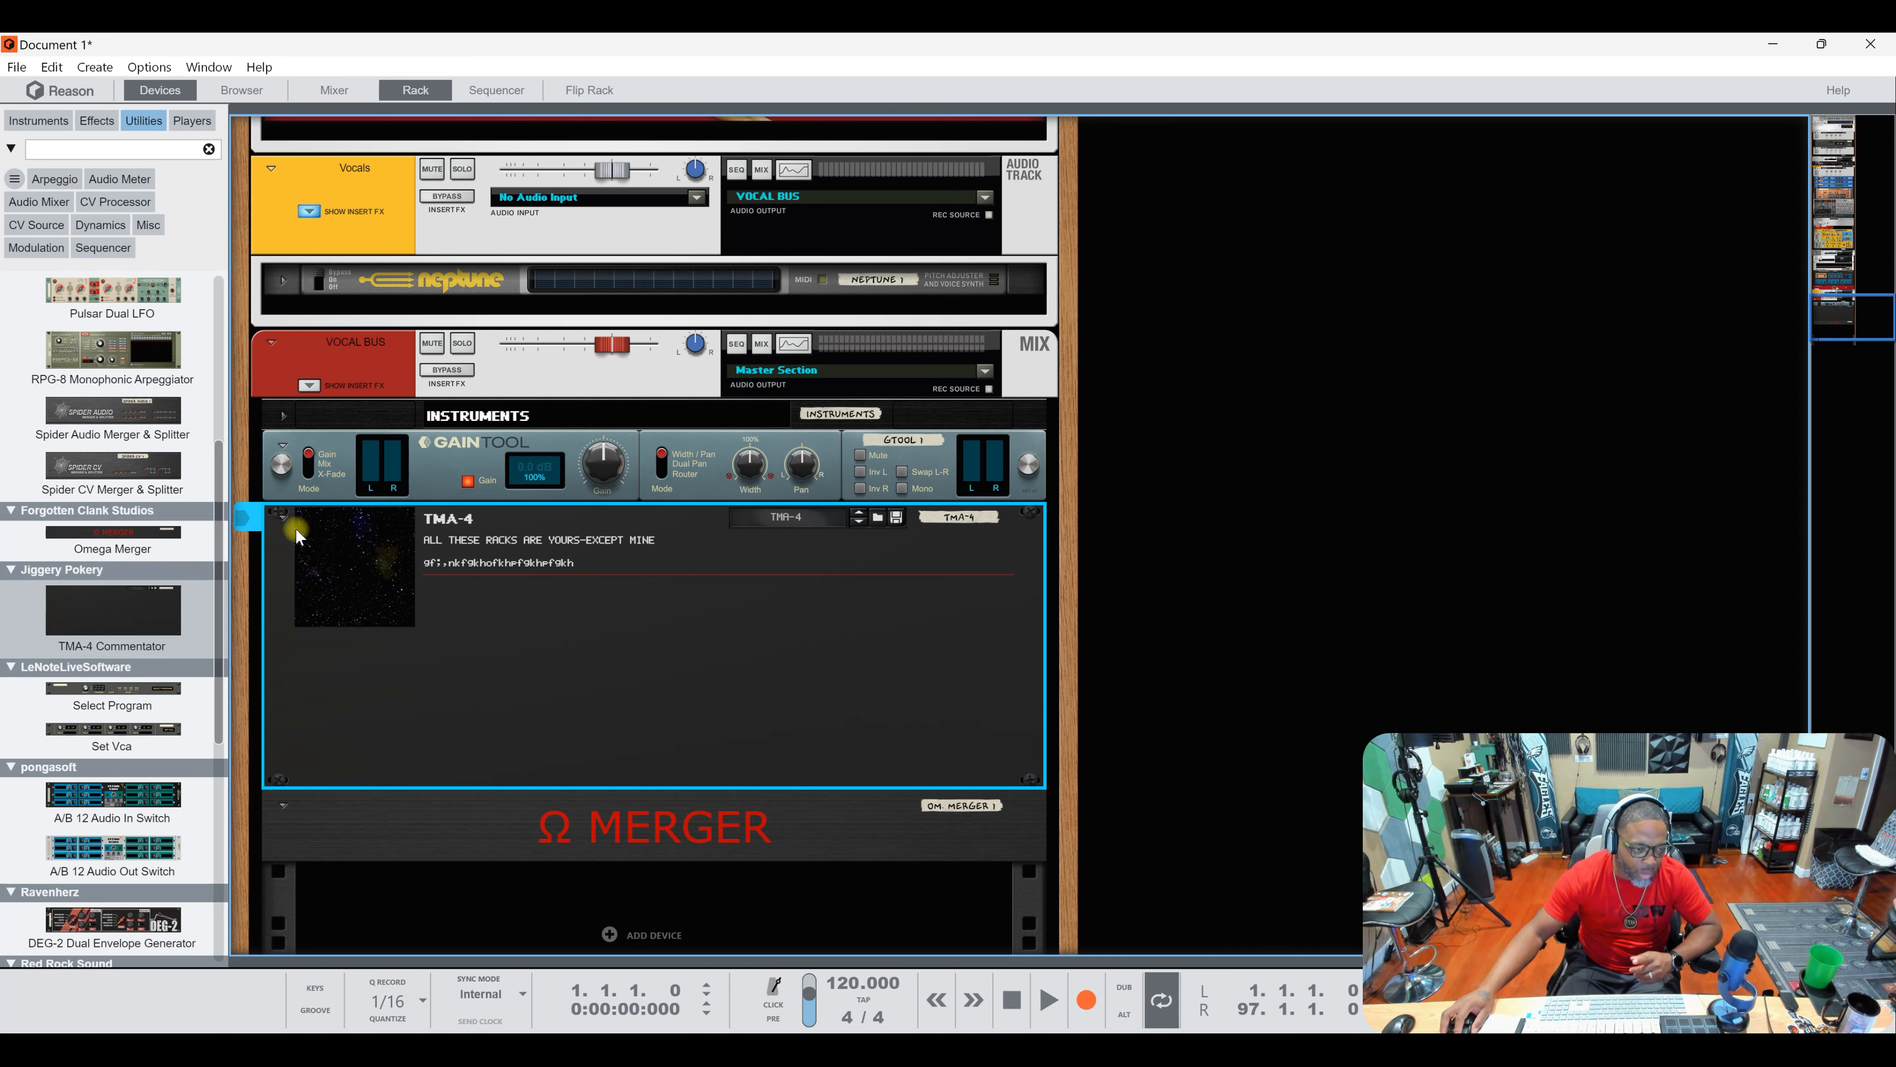
pyautogui.click(285, 517)
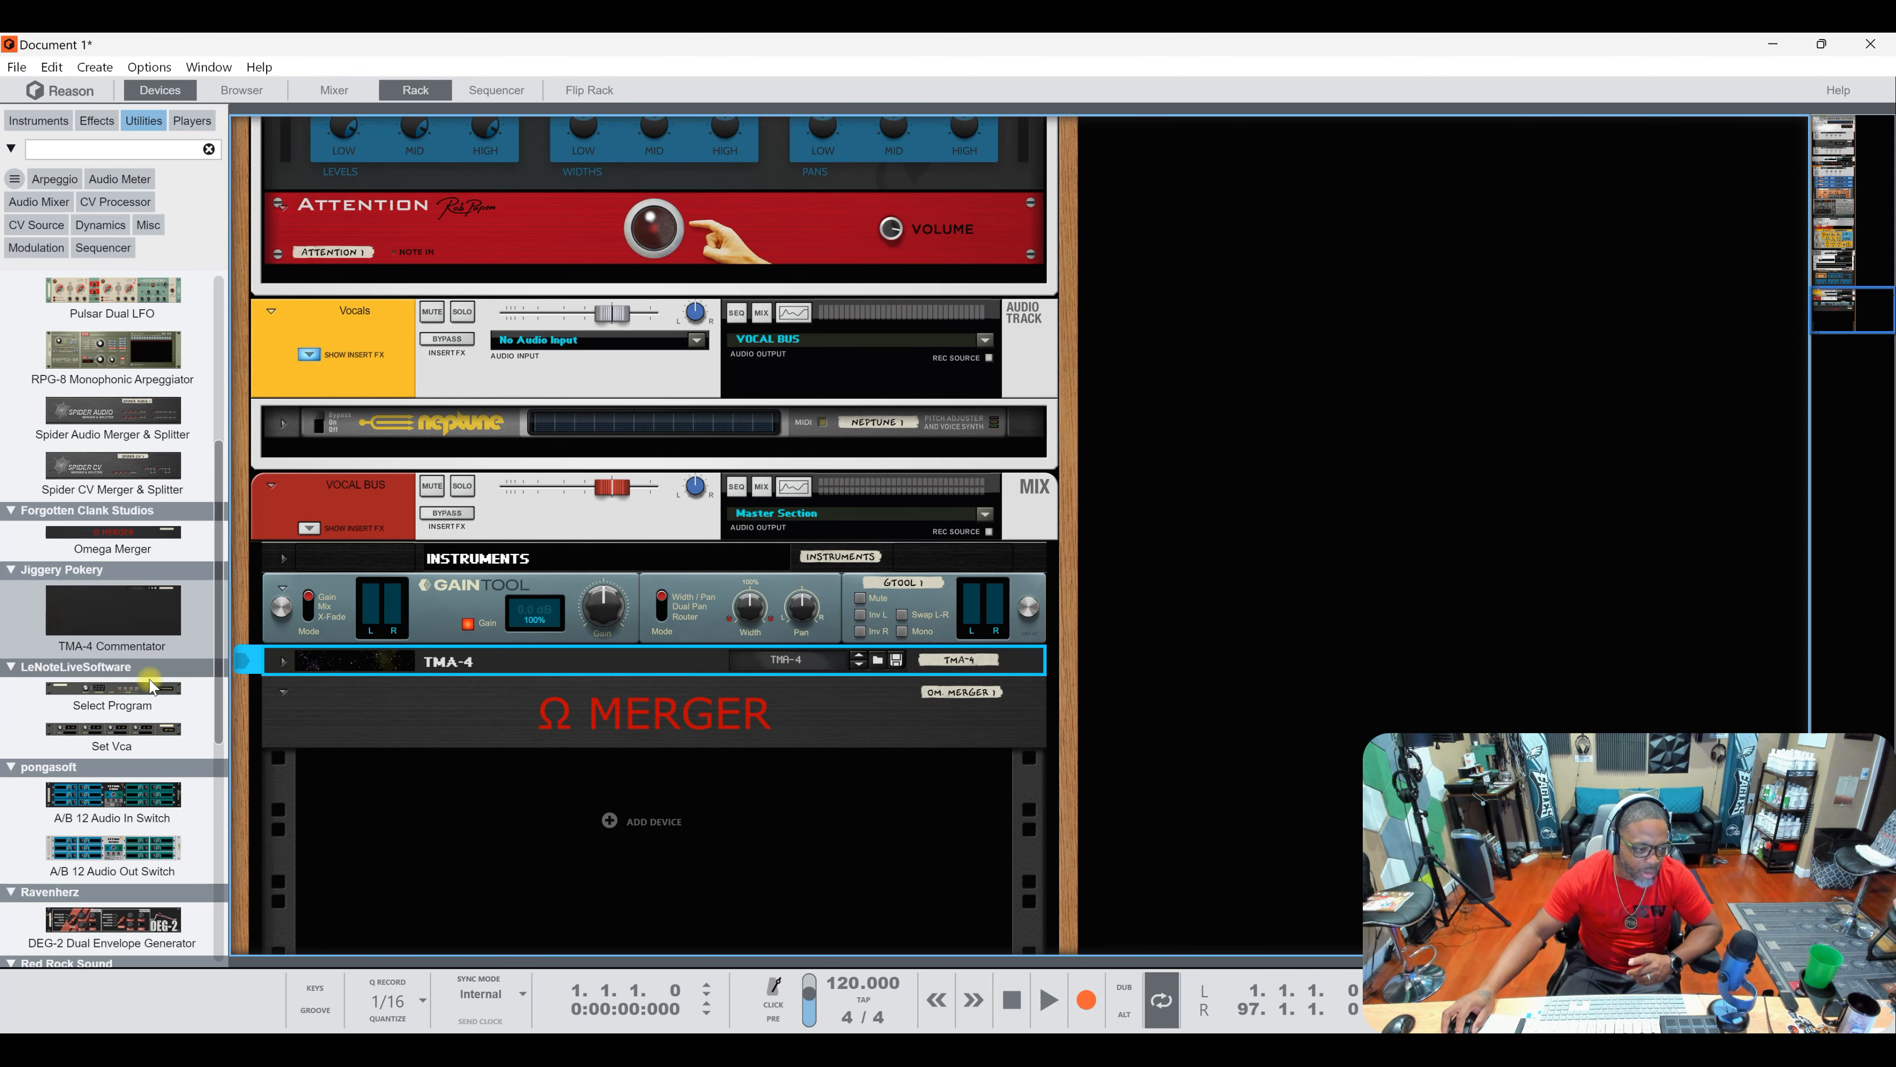
# Step: Show the Set Vca below the folded TMA-4 Commentator, and delete both the Omega Merger and the Set Vca
pyautogui.moveTo(122, 722); pyautogui.dragTo(512, 724)
pyautogui.click(513, 781)
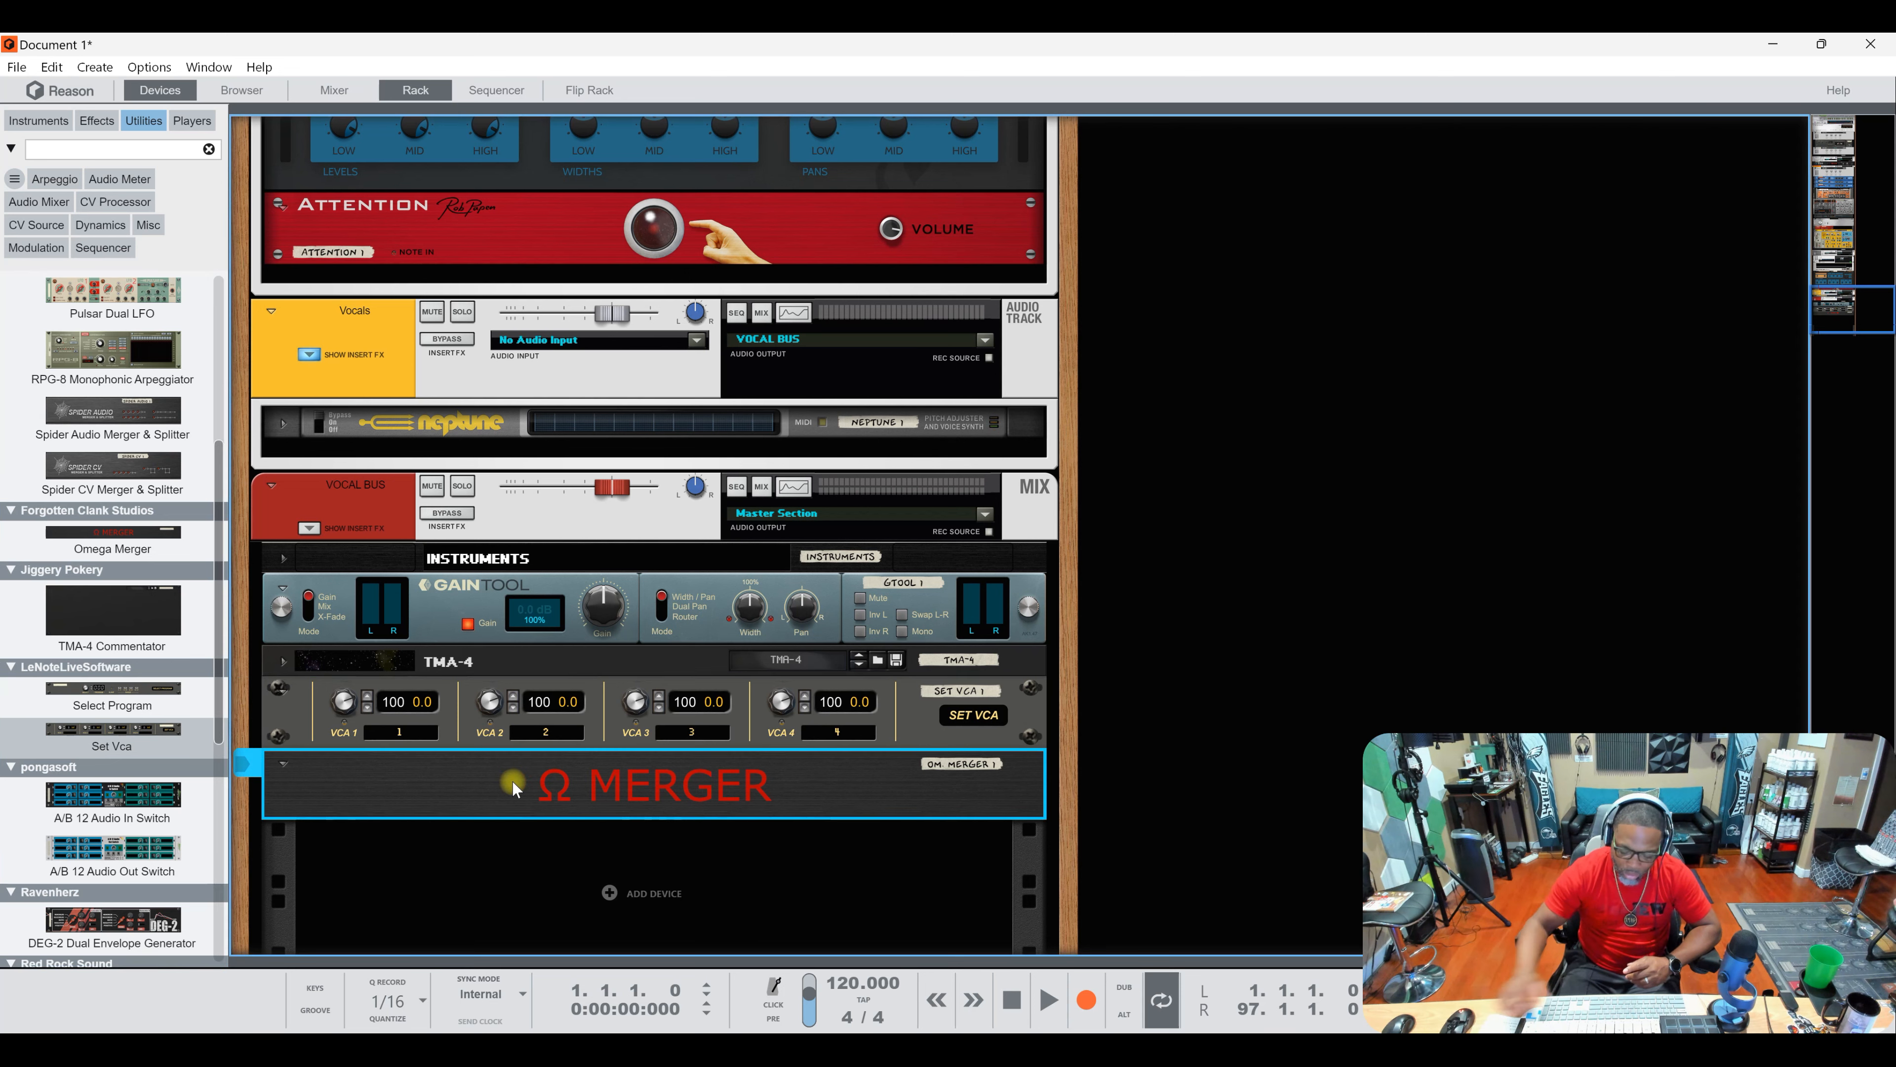
pyautogui.press('Delete')
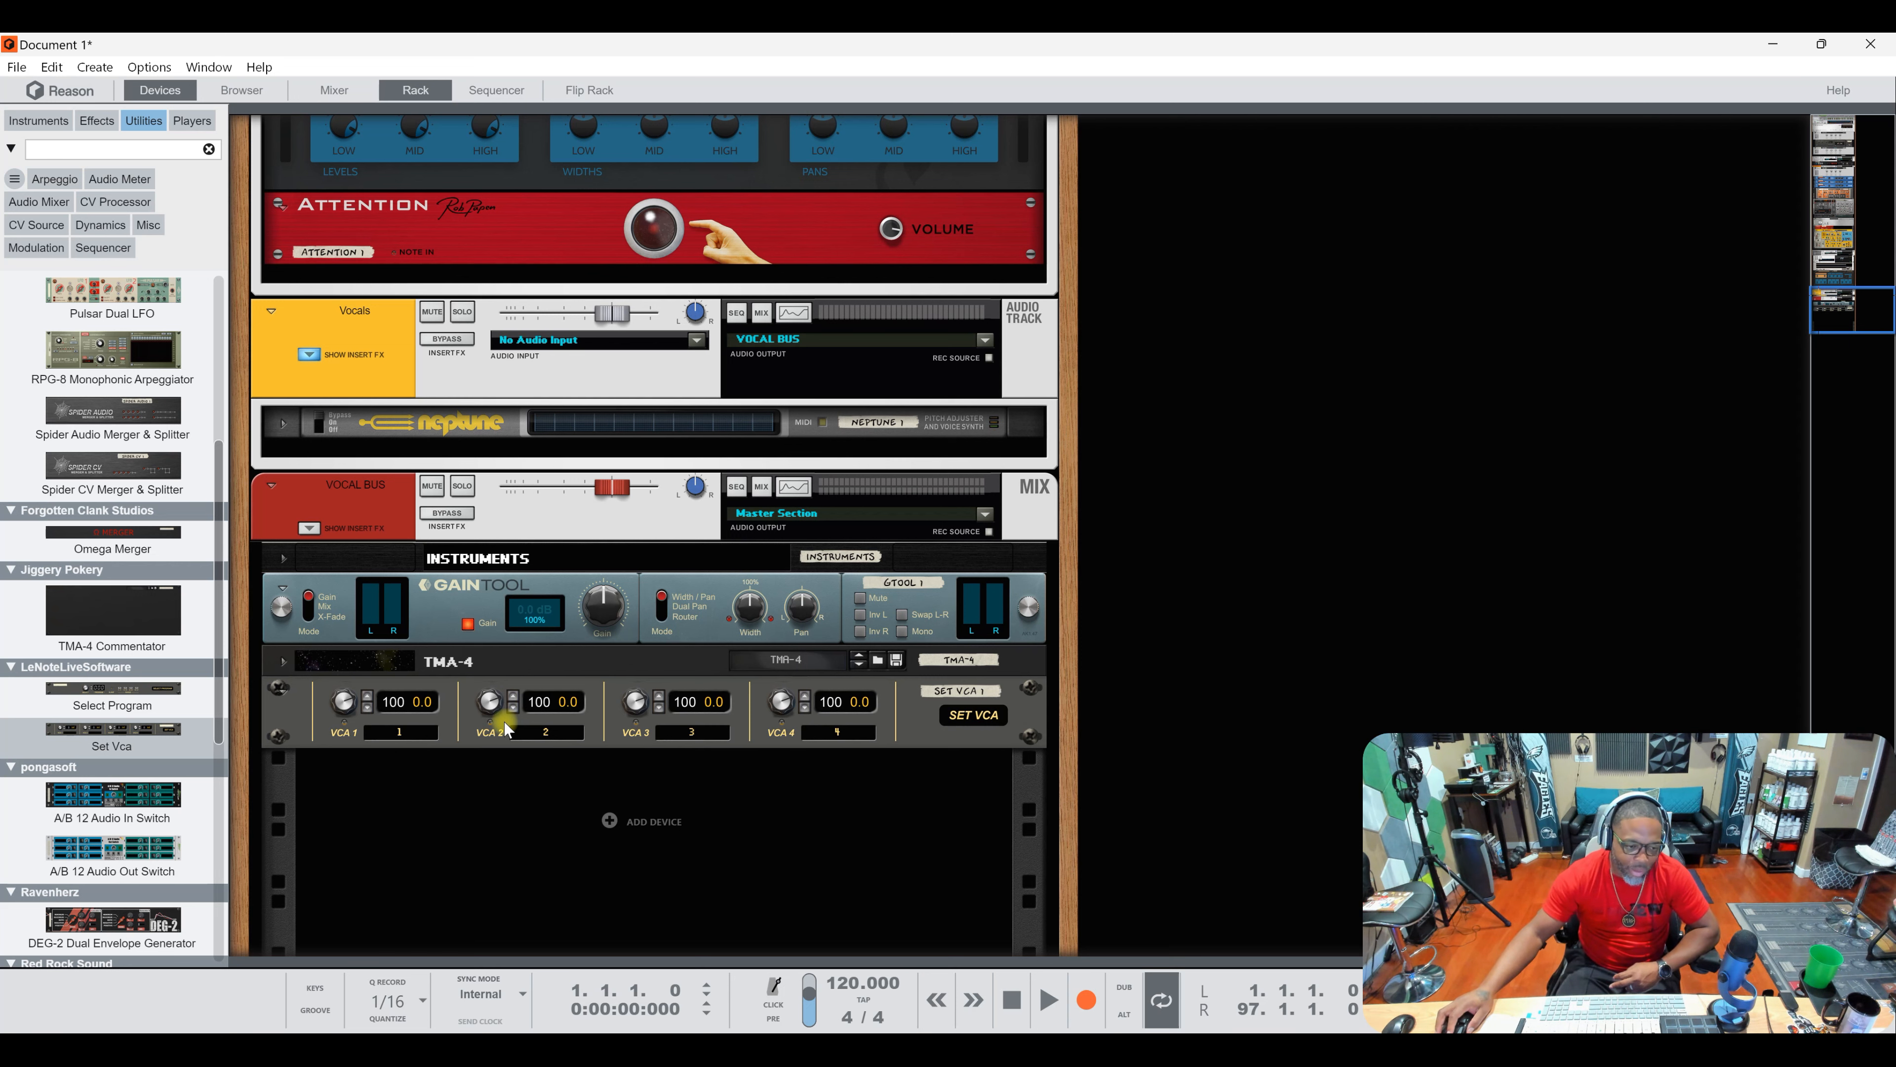
pyautogui.click(466, 714)
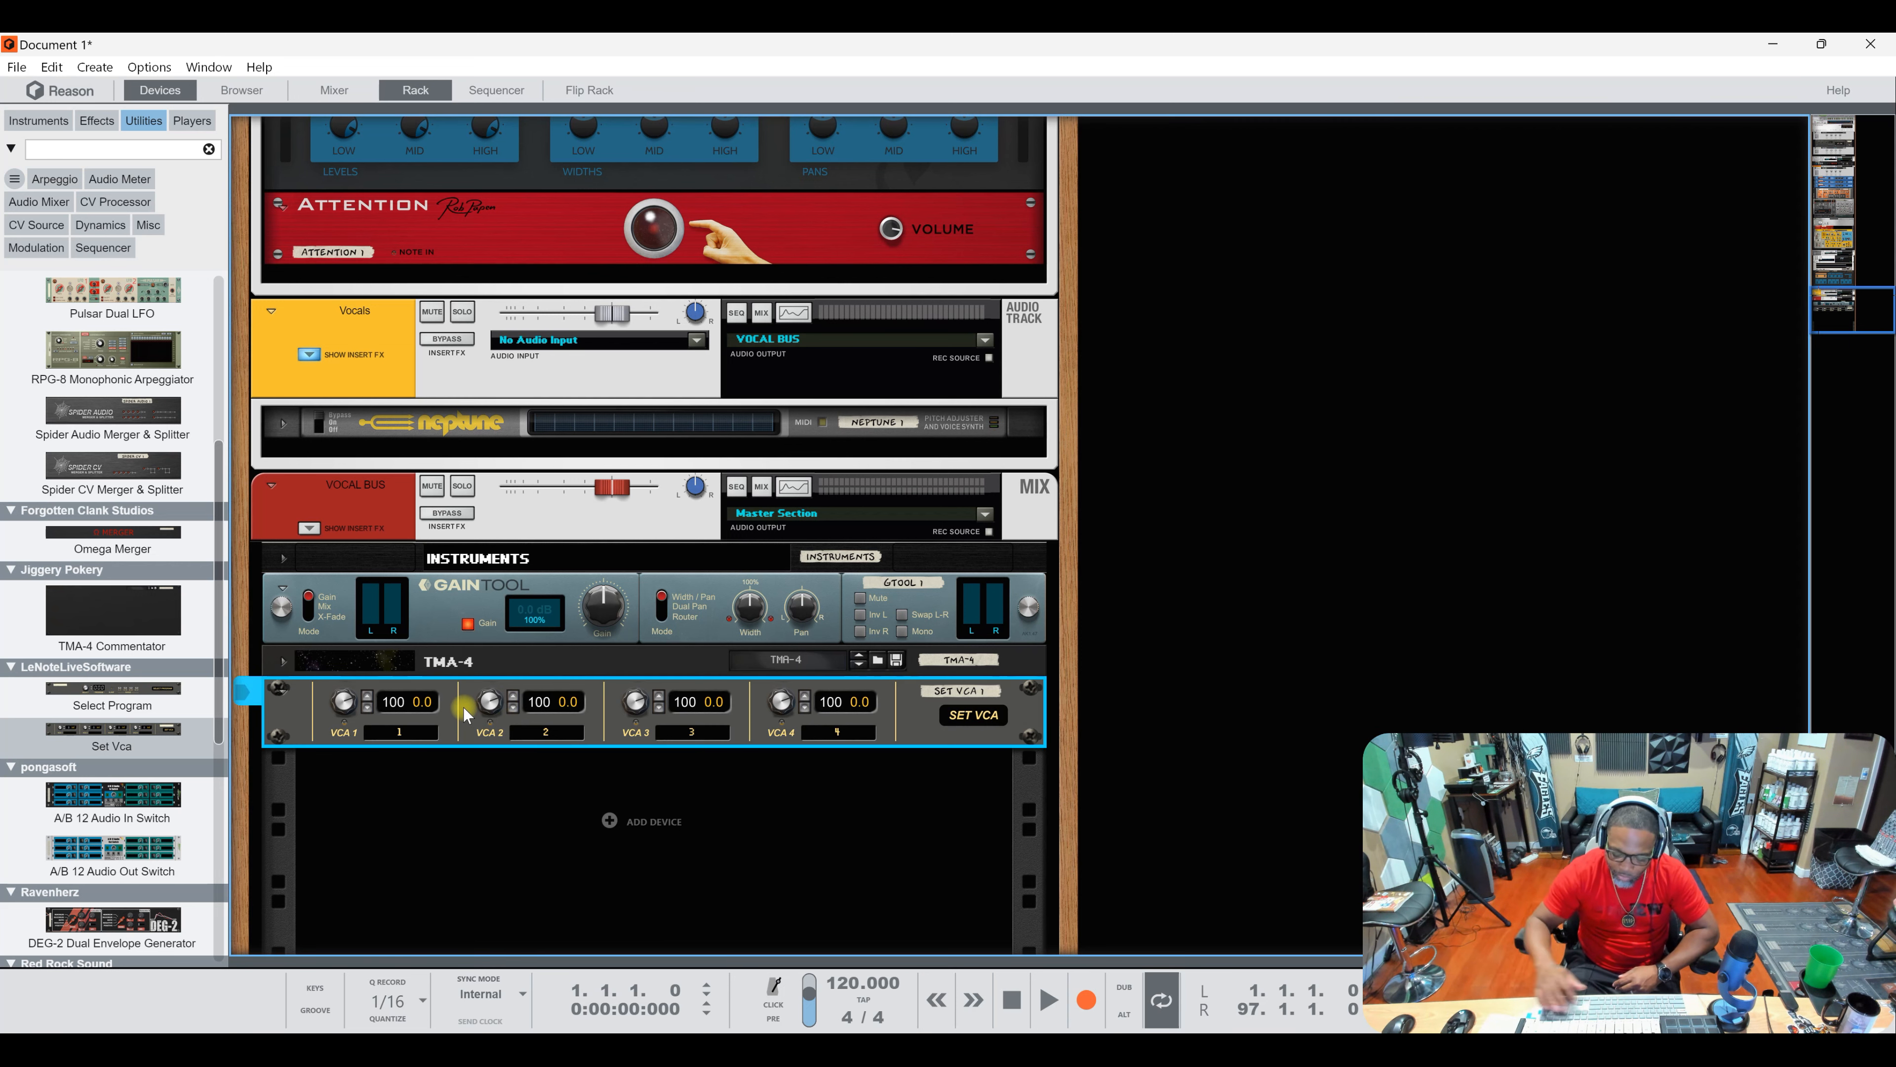
pyautogui.press('Delete')
# Step: Add the A/B 12 Audio In Switch below the TMA-4 Commentator and try out its input switches, ending with input B3 active
pyautogui.moveTo(112, 796)
pyautogui.mouseDown()
pyautogui.moveTo(433, 736)
pyautogui.moveTo(522, 785)
pyautogui.mouseUp()
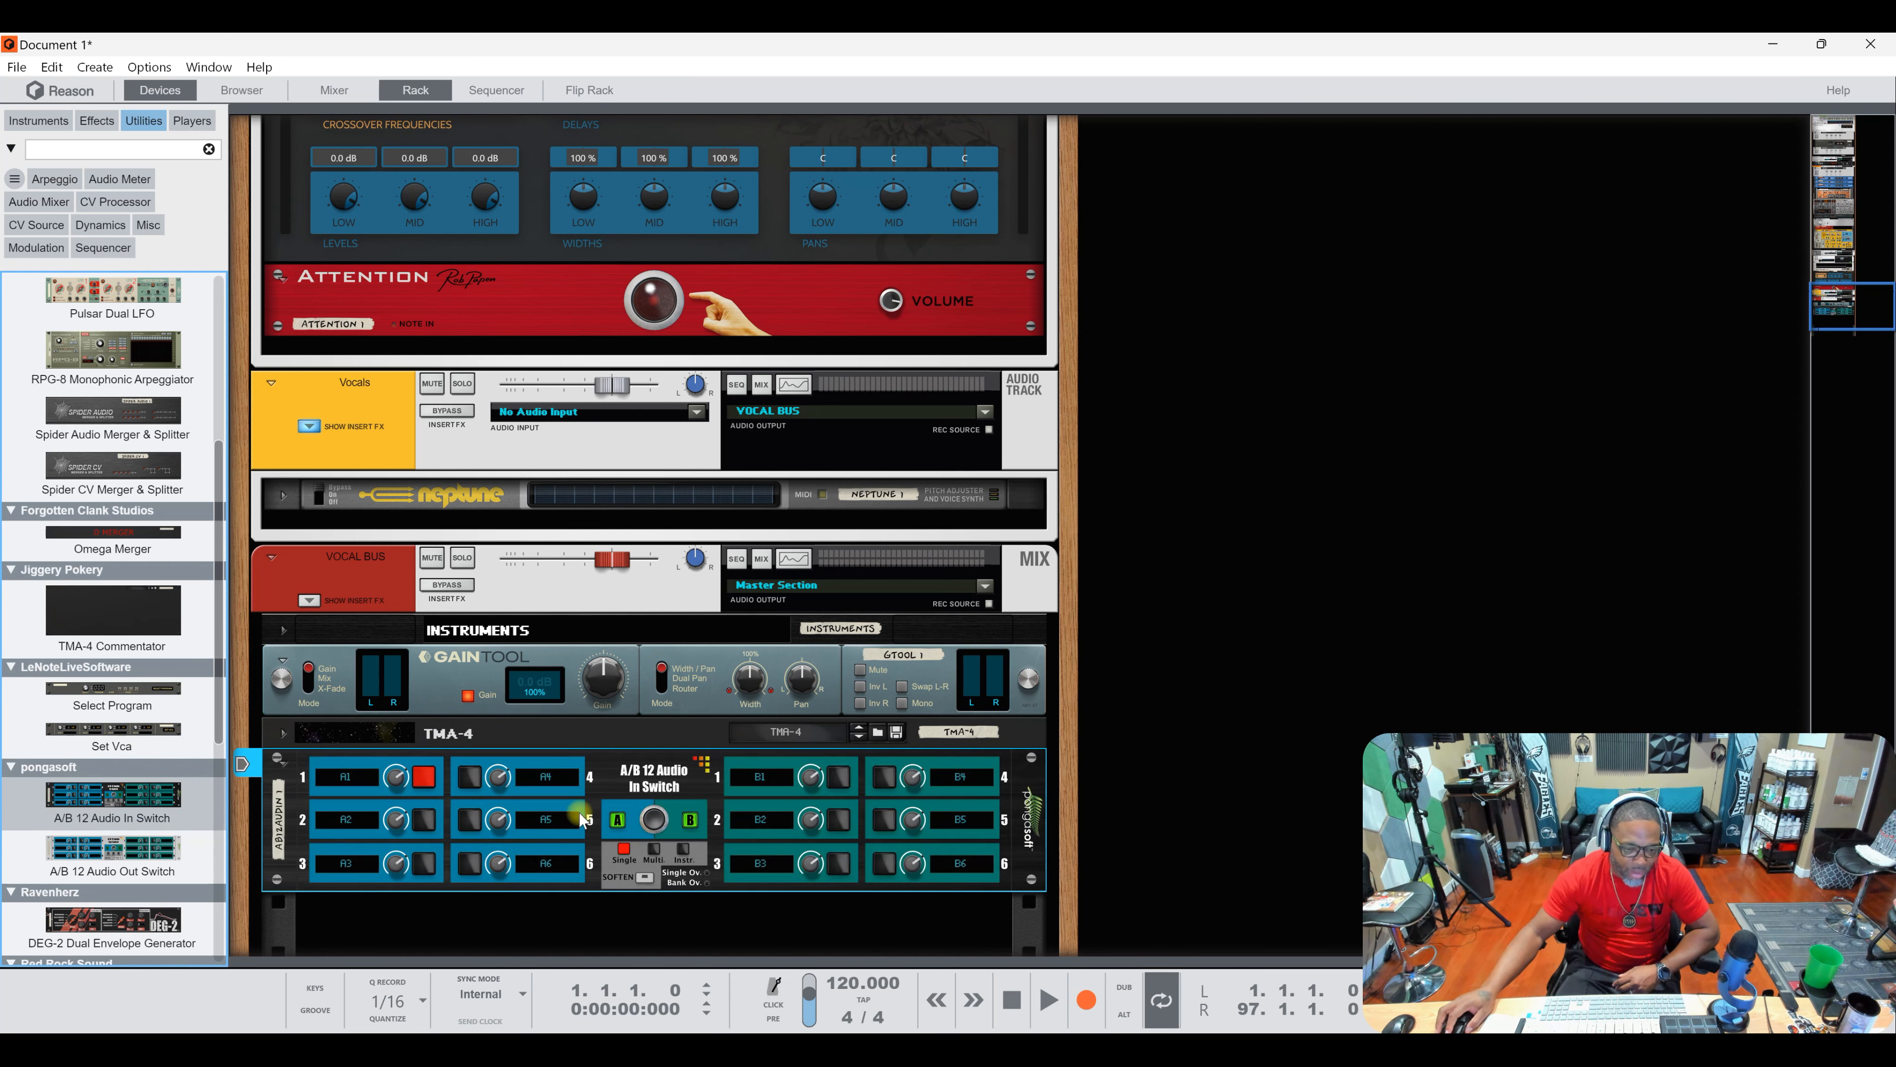
pyautogui.click(424, 793)
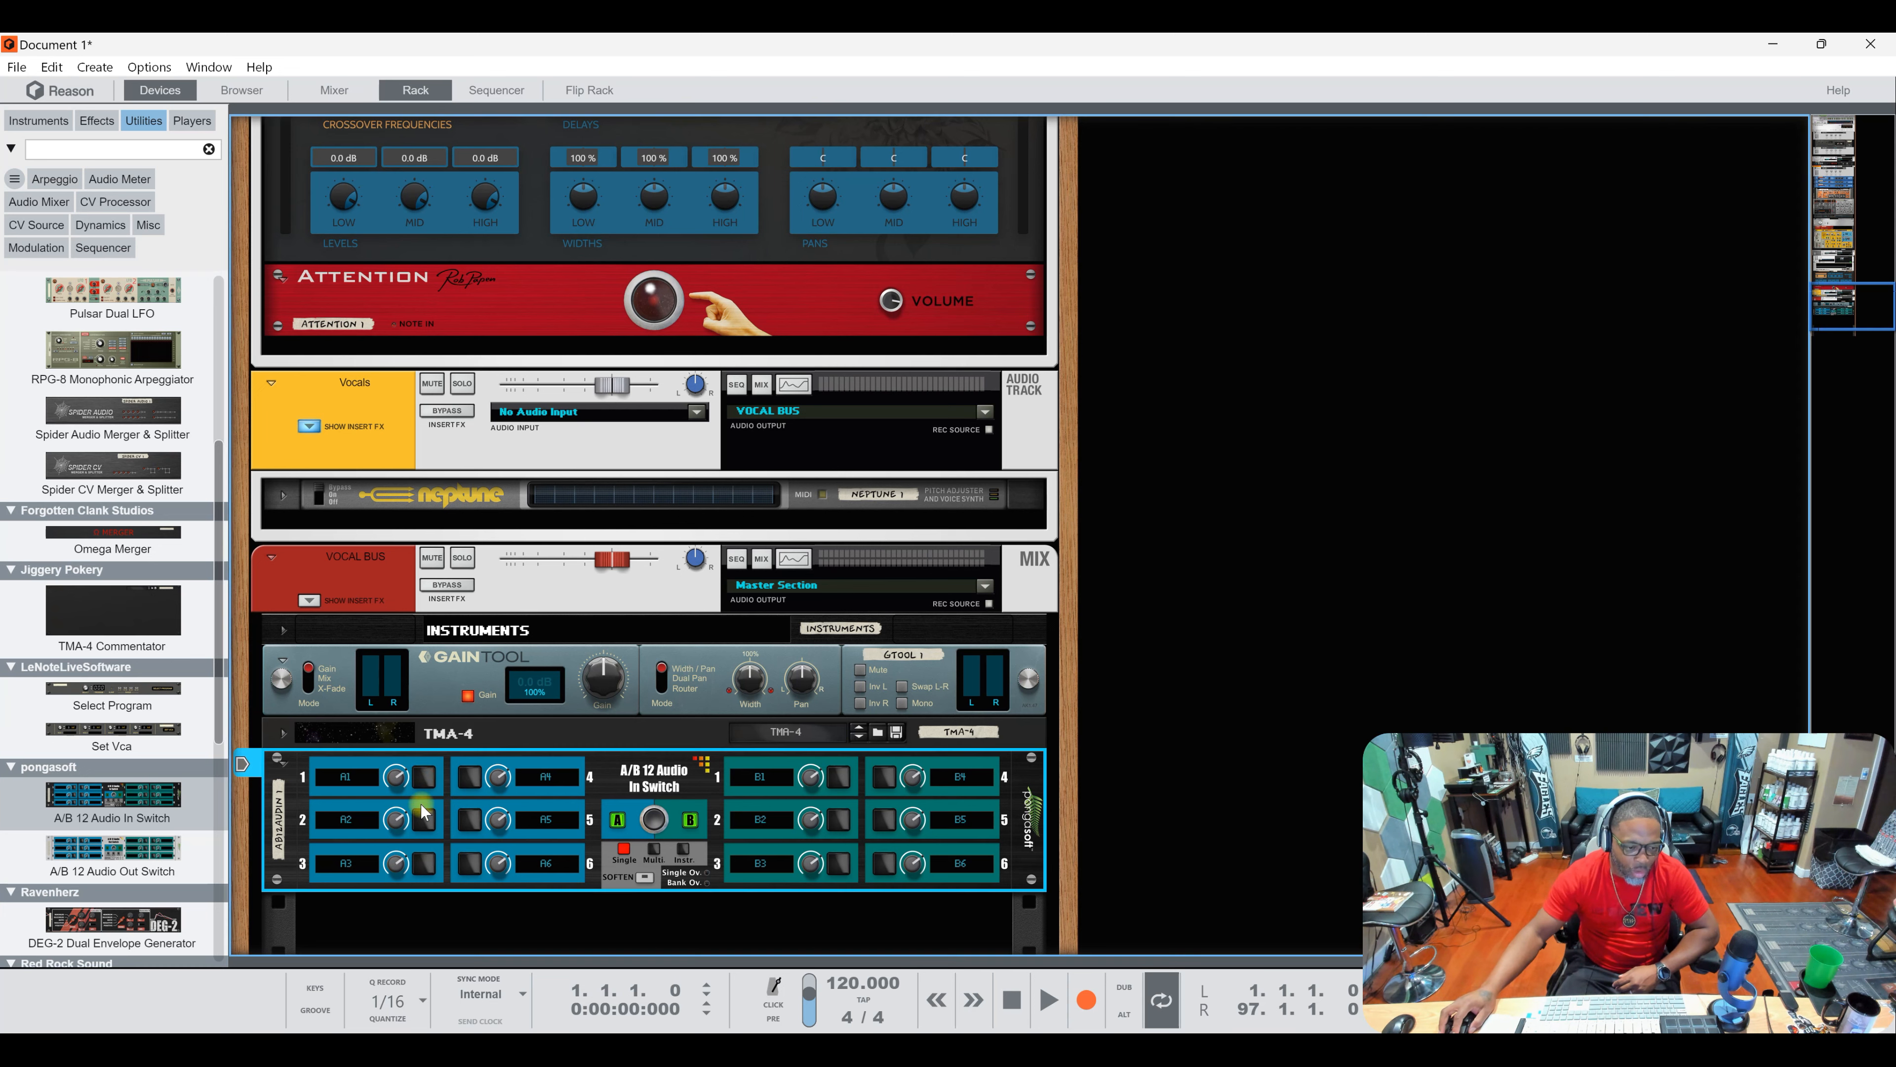
pyautogui.click(468, 822)
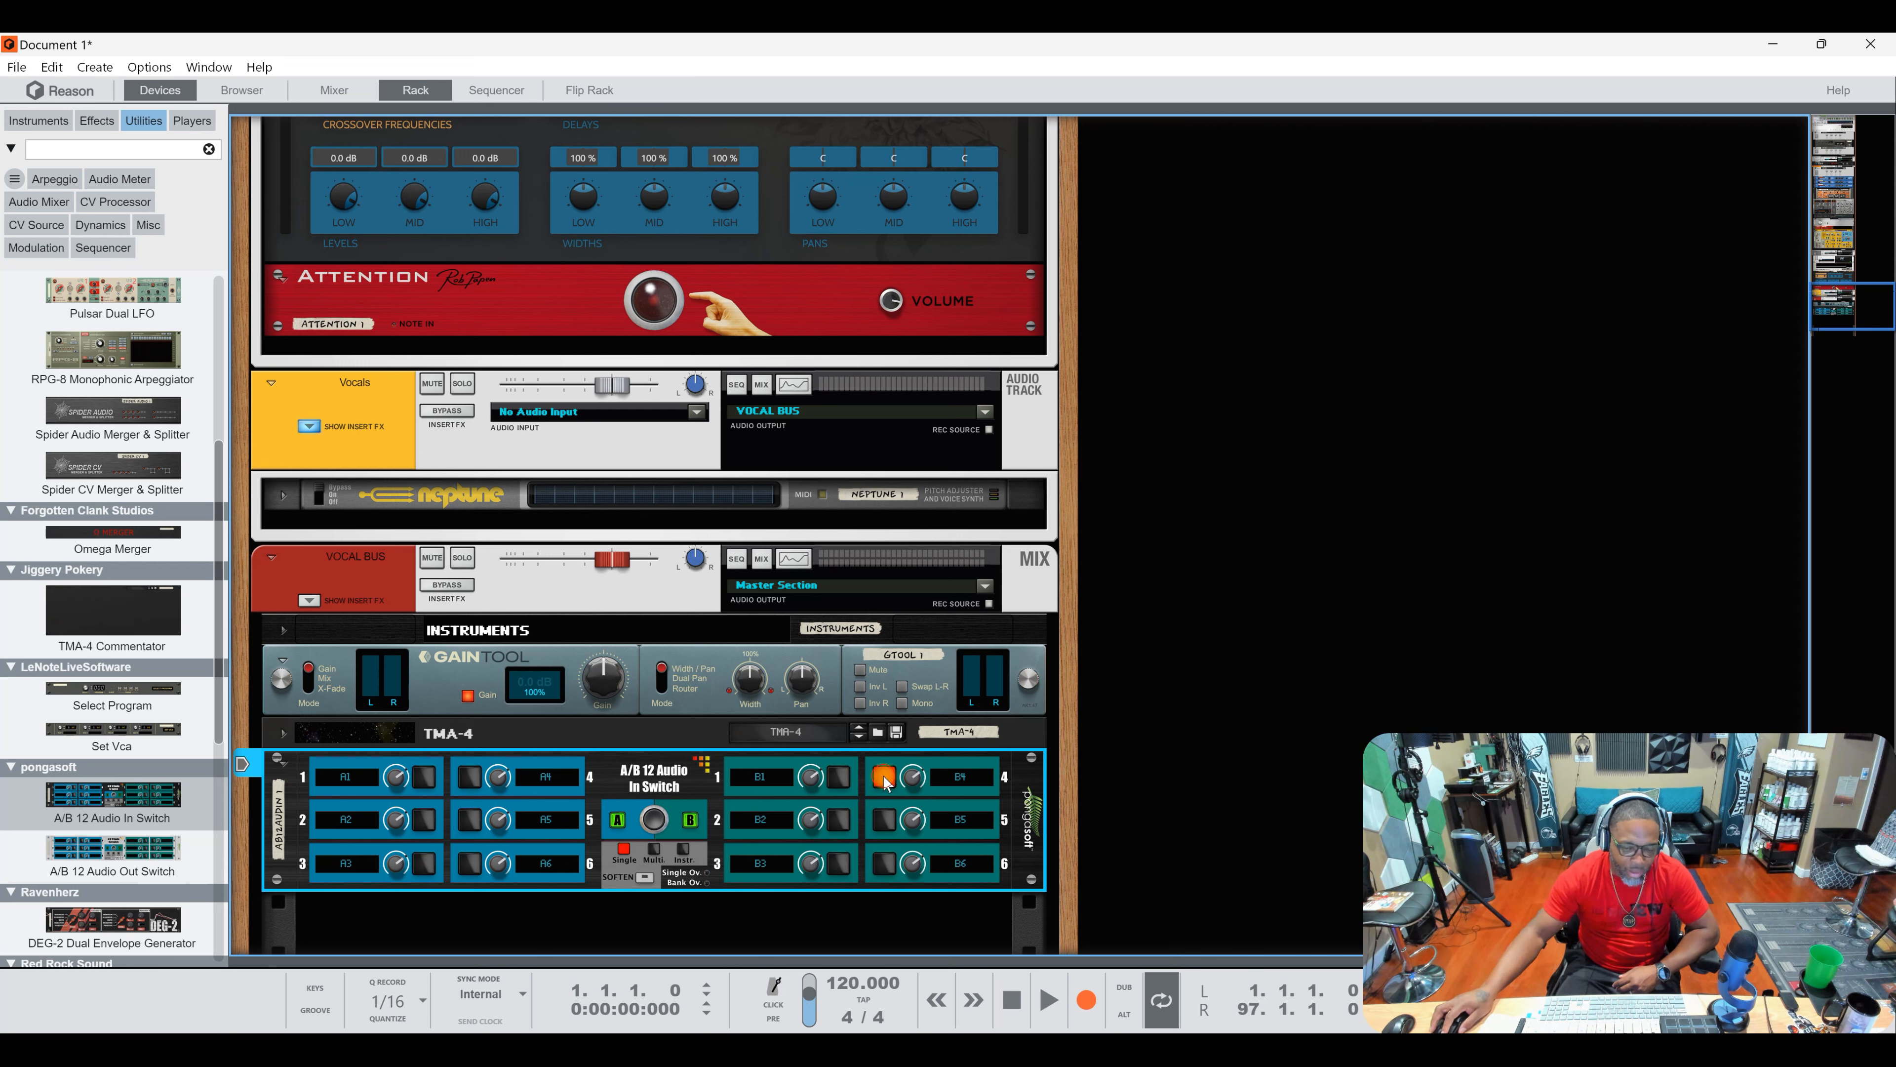
pyautogui.click(838, 862)
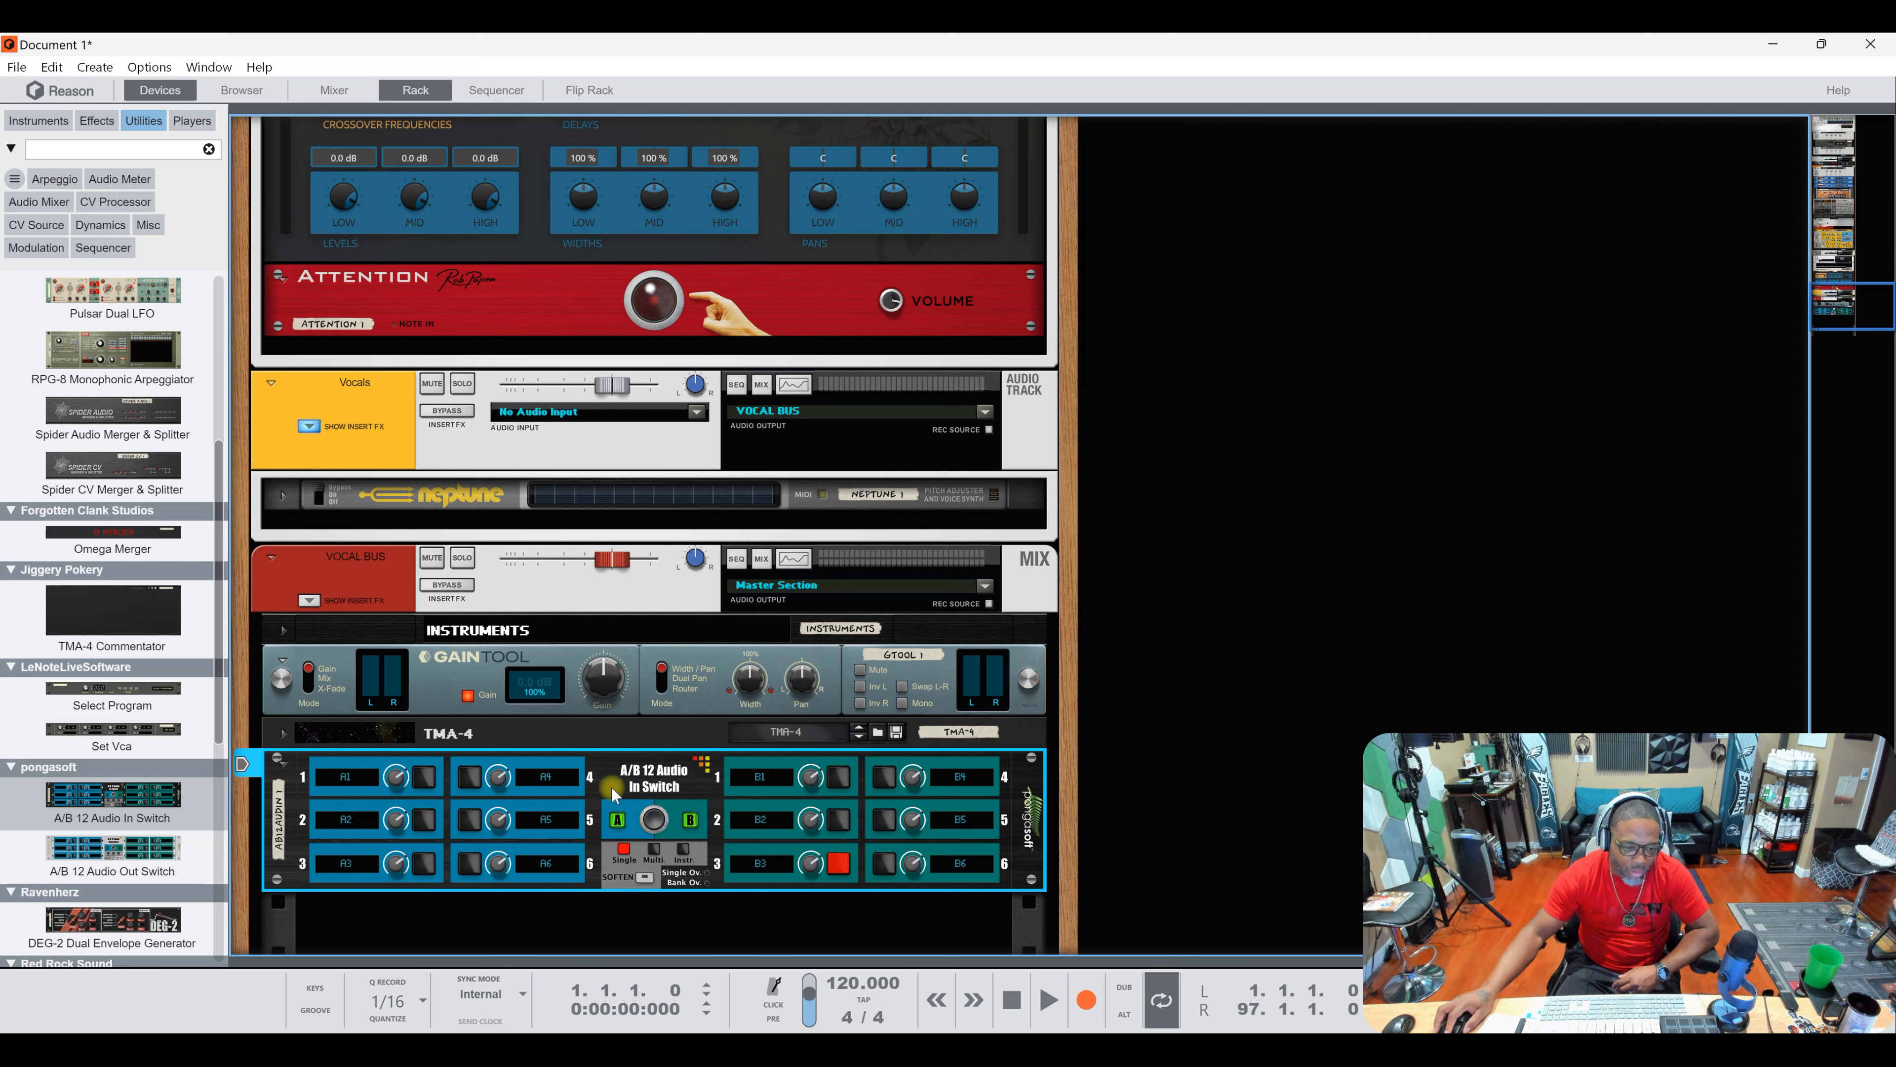
# Step: Show the DEG-2 Dual Envelope Generator below the TMA-4 Commentator and delete the A/B 12 Audio In Switch
pyautogui.scroll(-3, 112, 770)
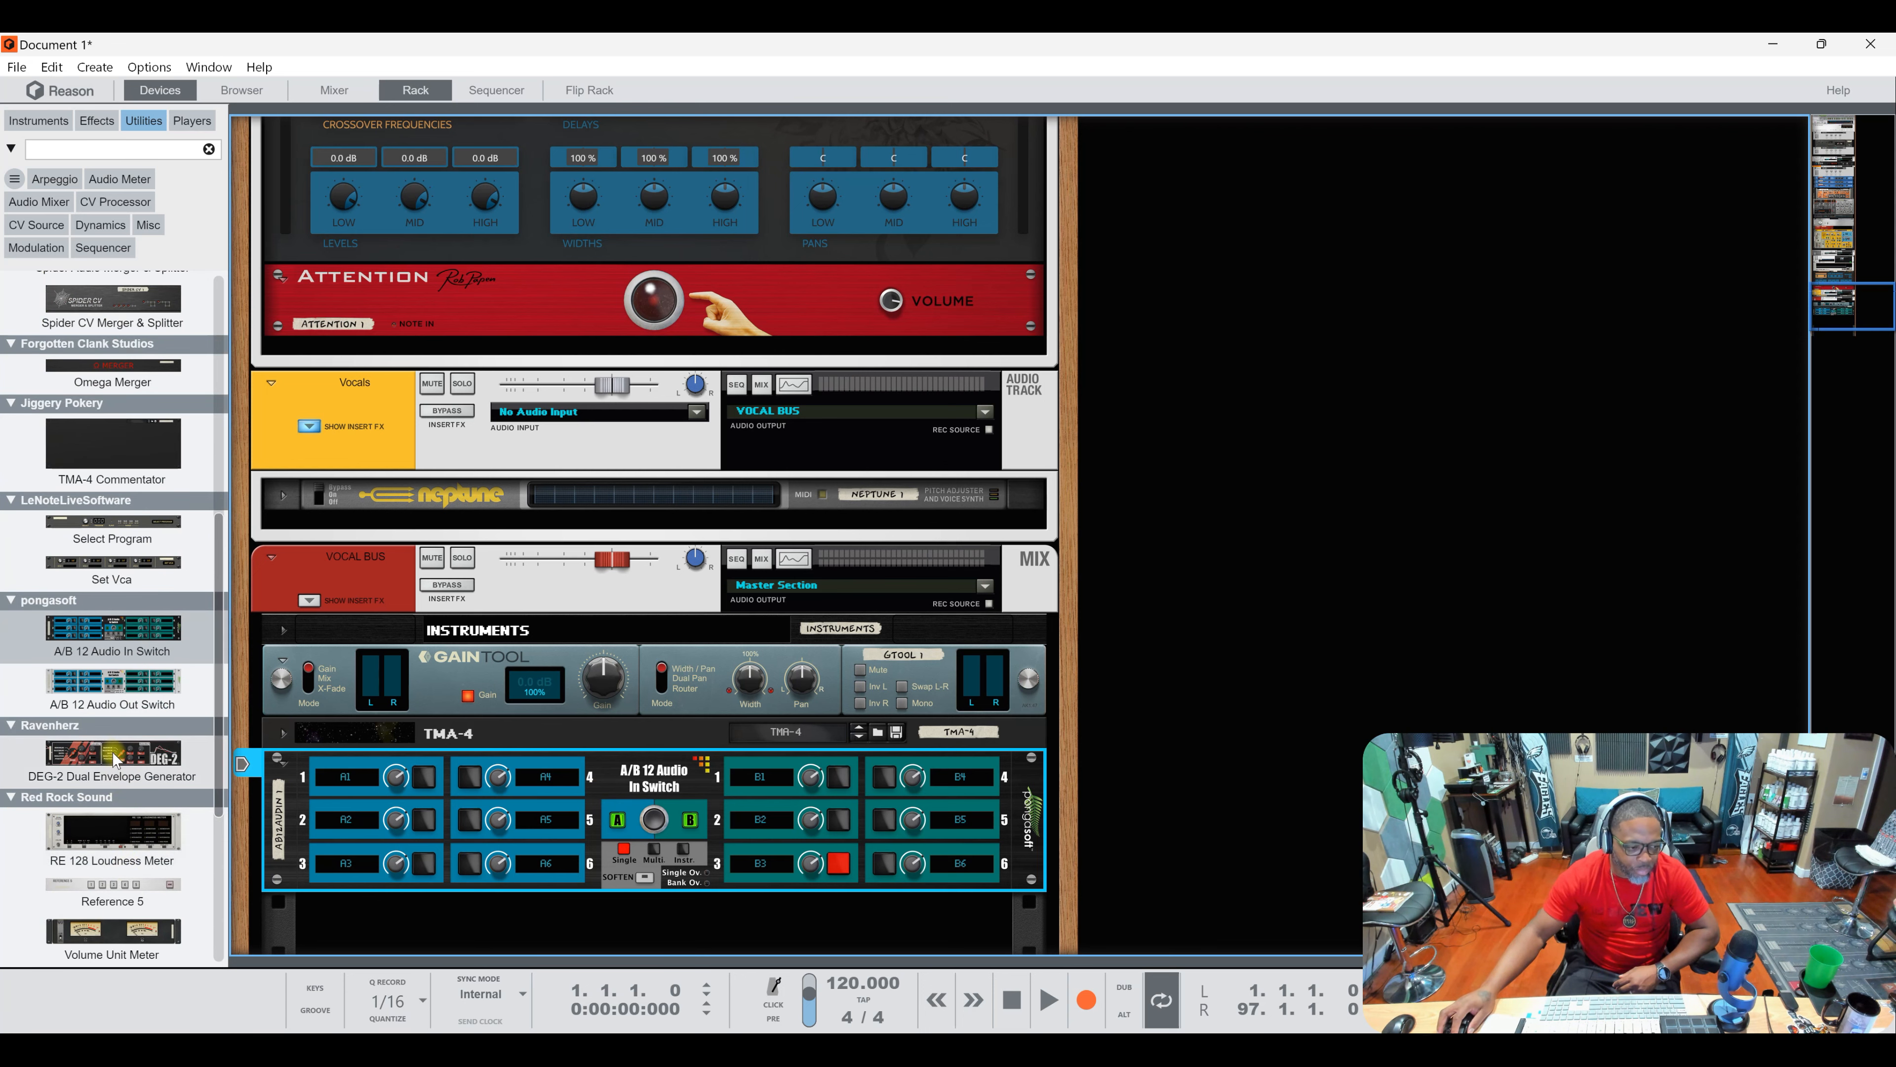
pyautogui.moveTo(114, 756); pyautogui.dragTo(456, 833)
pyautogui.scroll(-3, 550, 822)
pyautogui.click(582, 743)
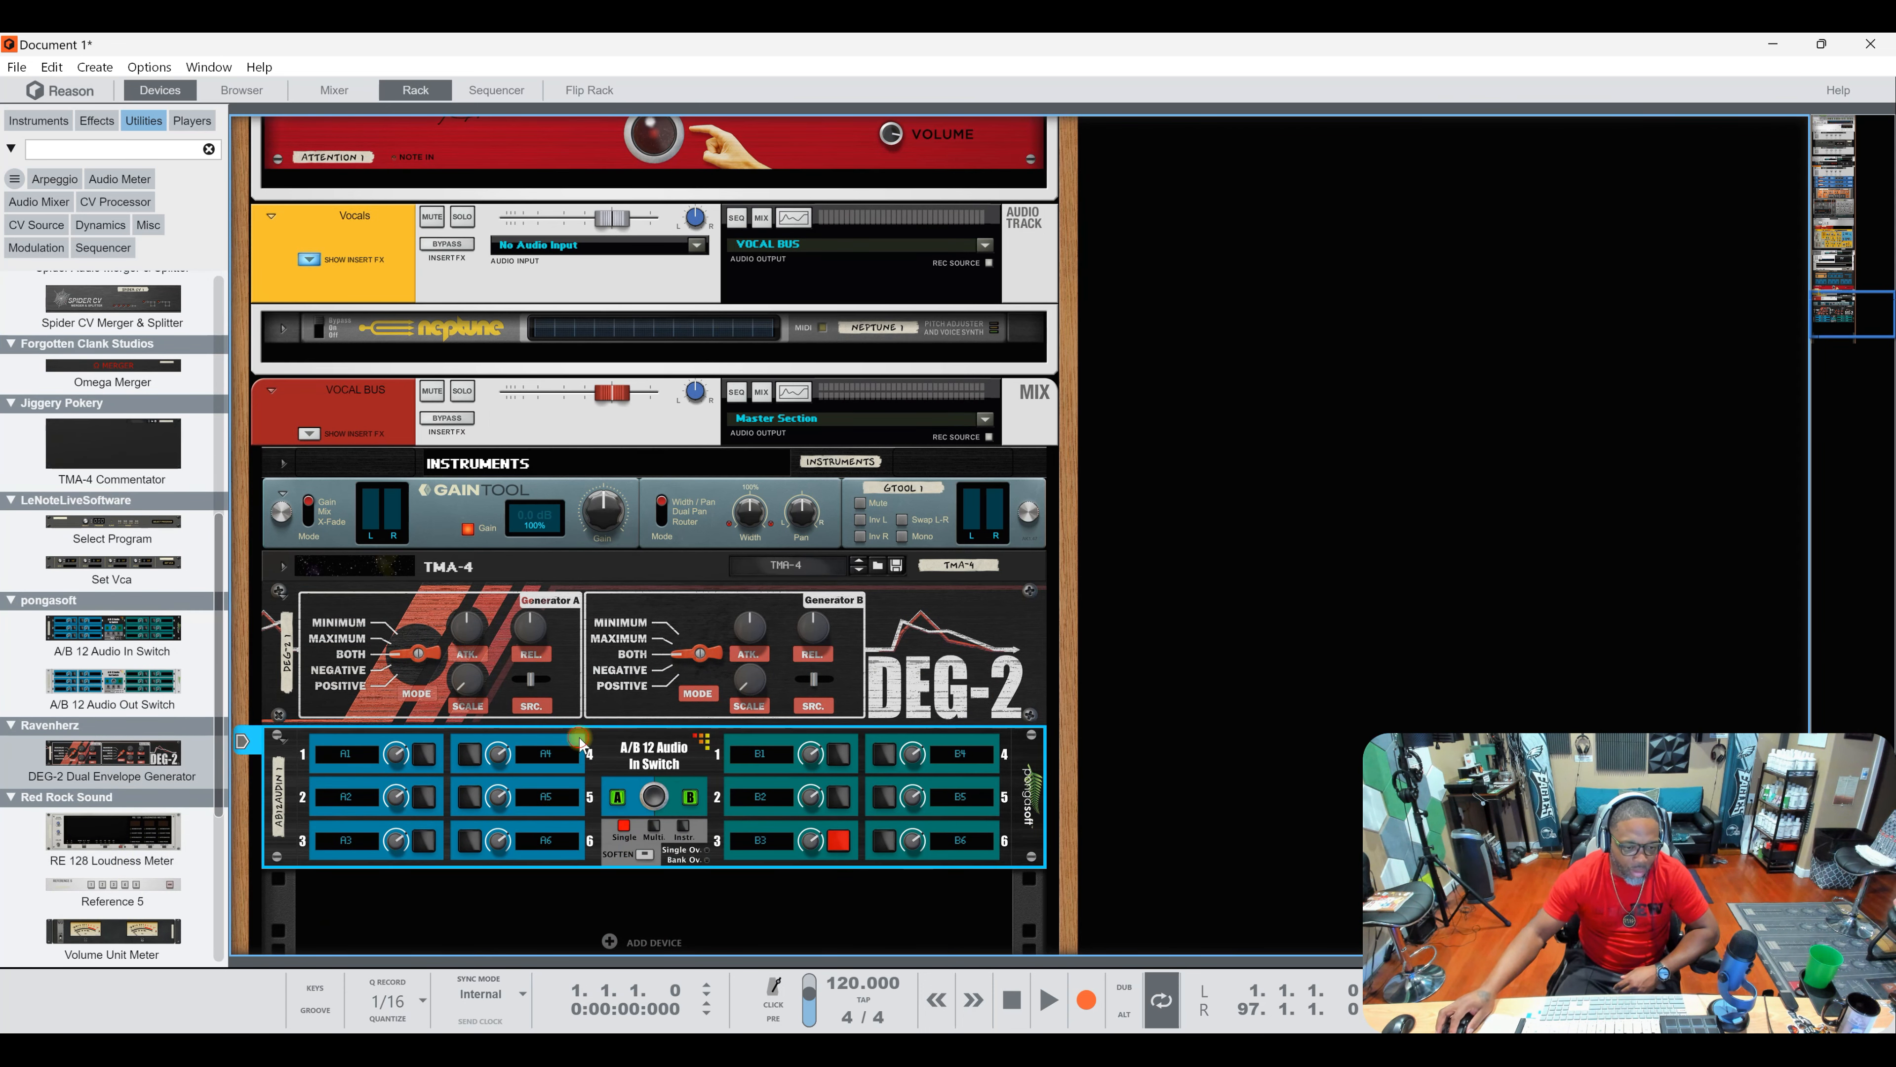
pyautogui.press('Delete')
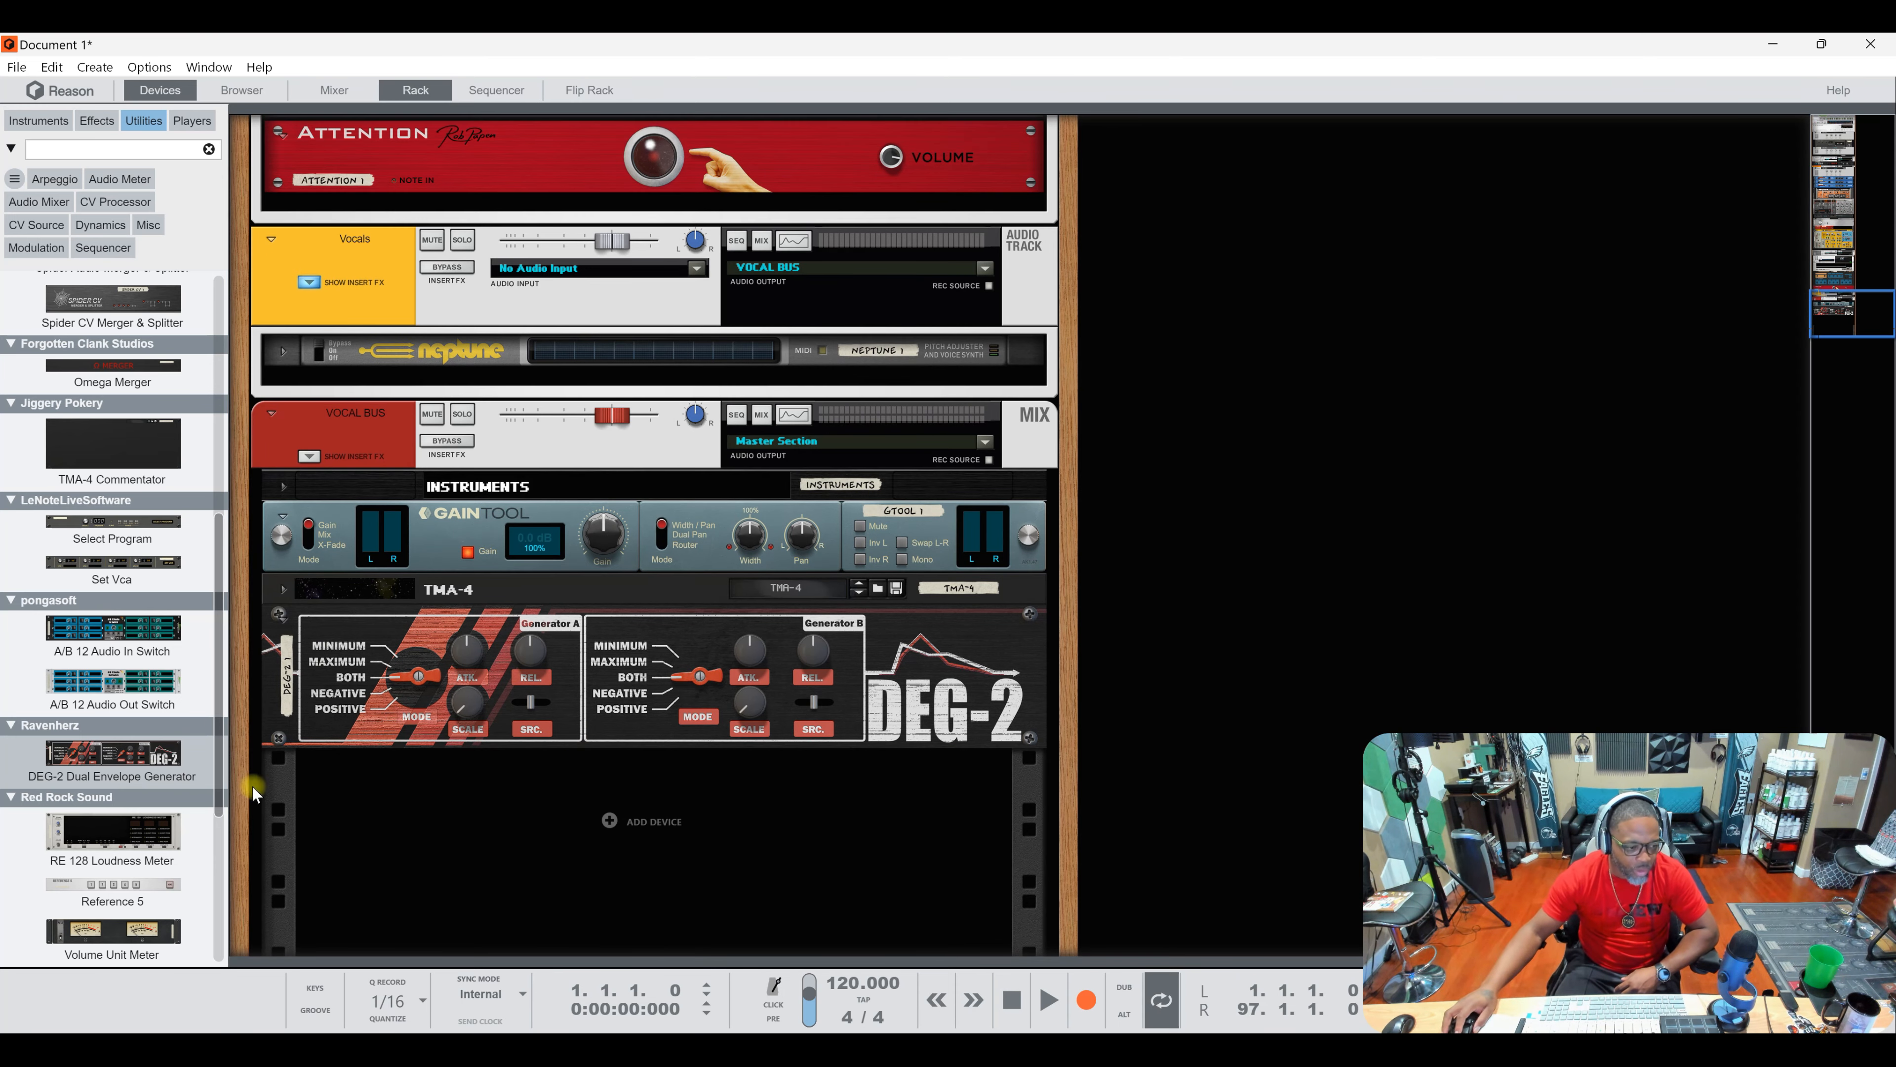
# Step: Add the RE 128 Loudness Meter below the TMA-4 Commentator and delete the DEG-2 Dual Envelope Generator
pyautogui.moveTo(135, 835); pyautogui.dragTo(572, 672)
pyautogui.click(665, 836)
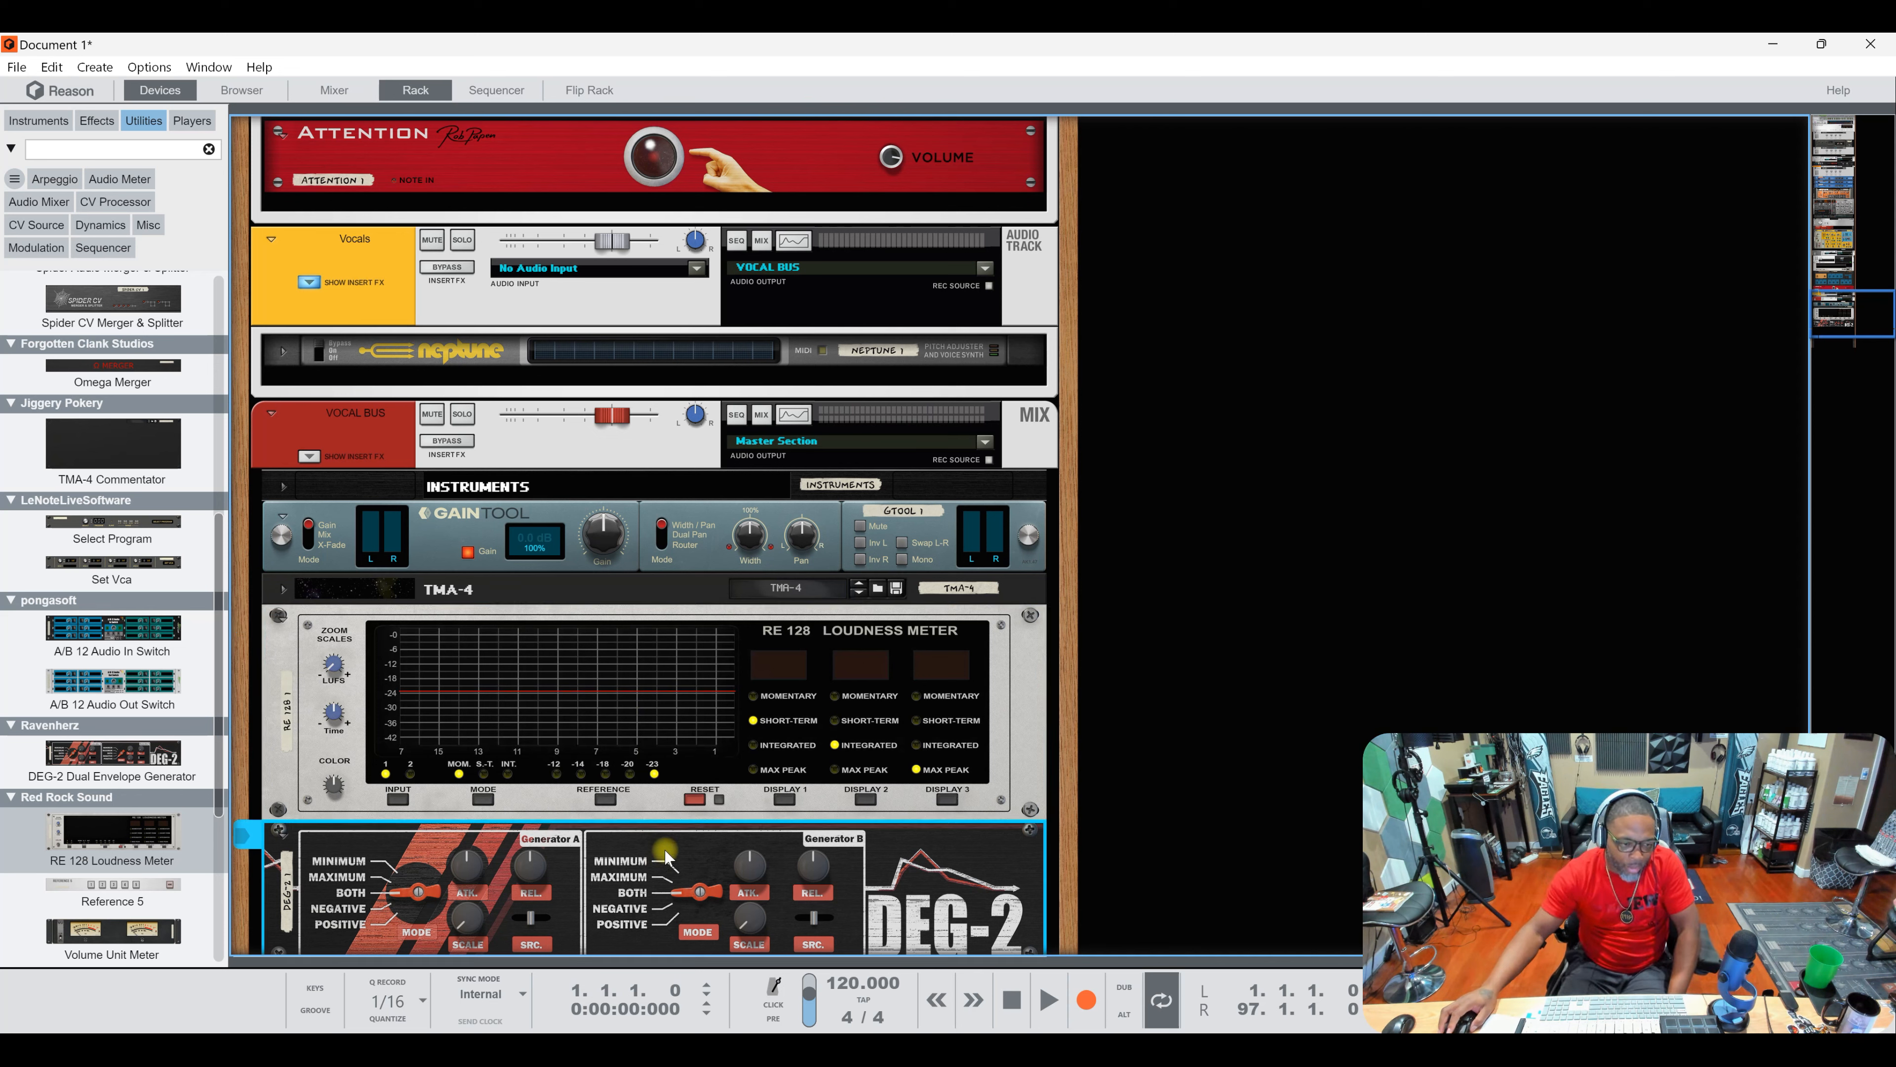
pyautogui.press('Delete')
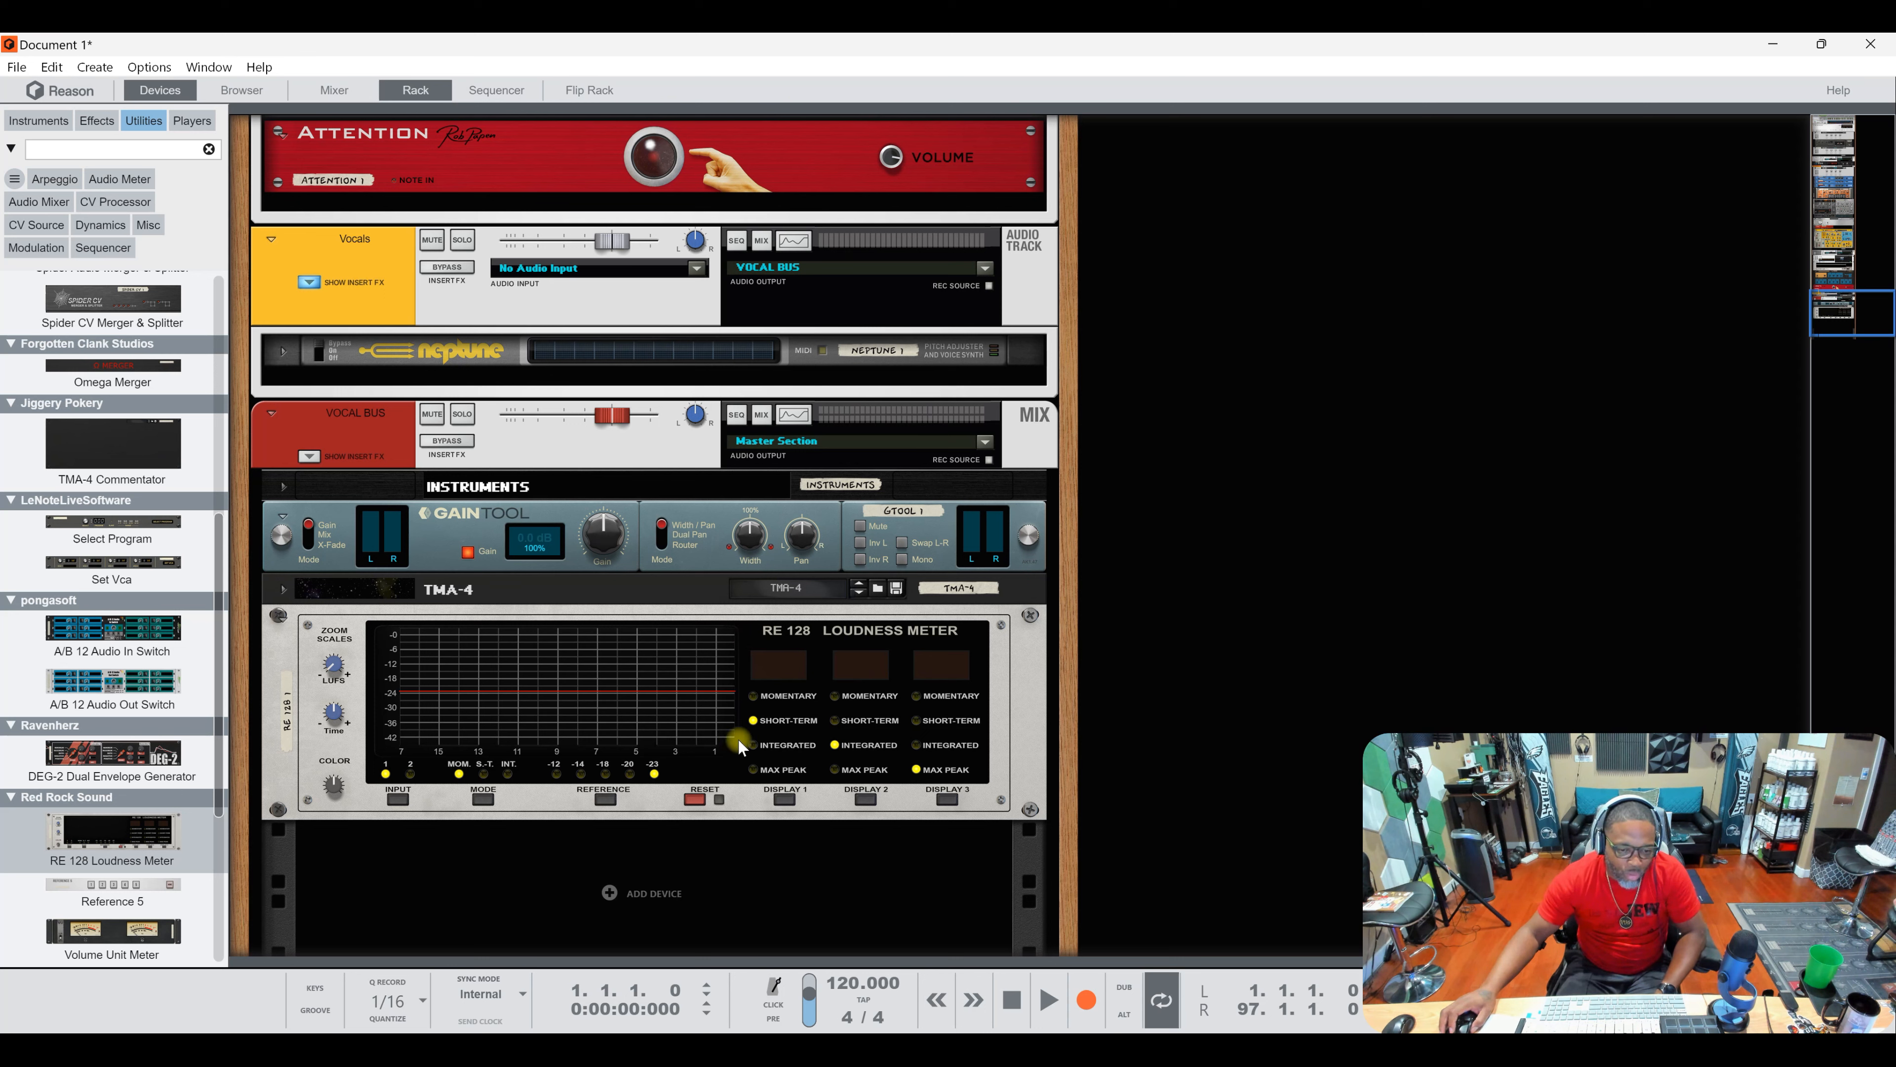
# Step: Set the RE 128 Loudness Meter's first display to Momentary, then replace the meter with the Reference 5 below the TMA-4 Commentator
pyautogui.click(784, 800)
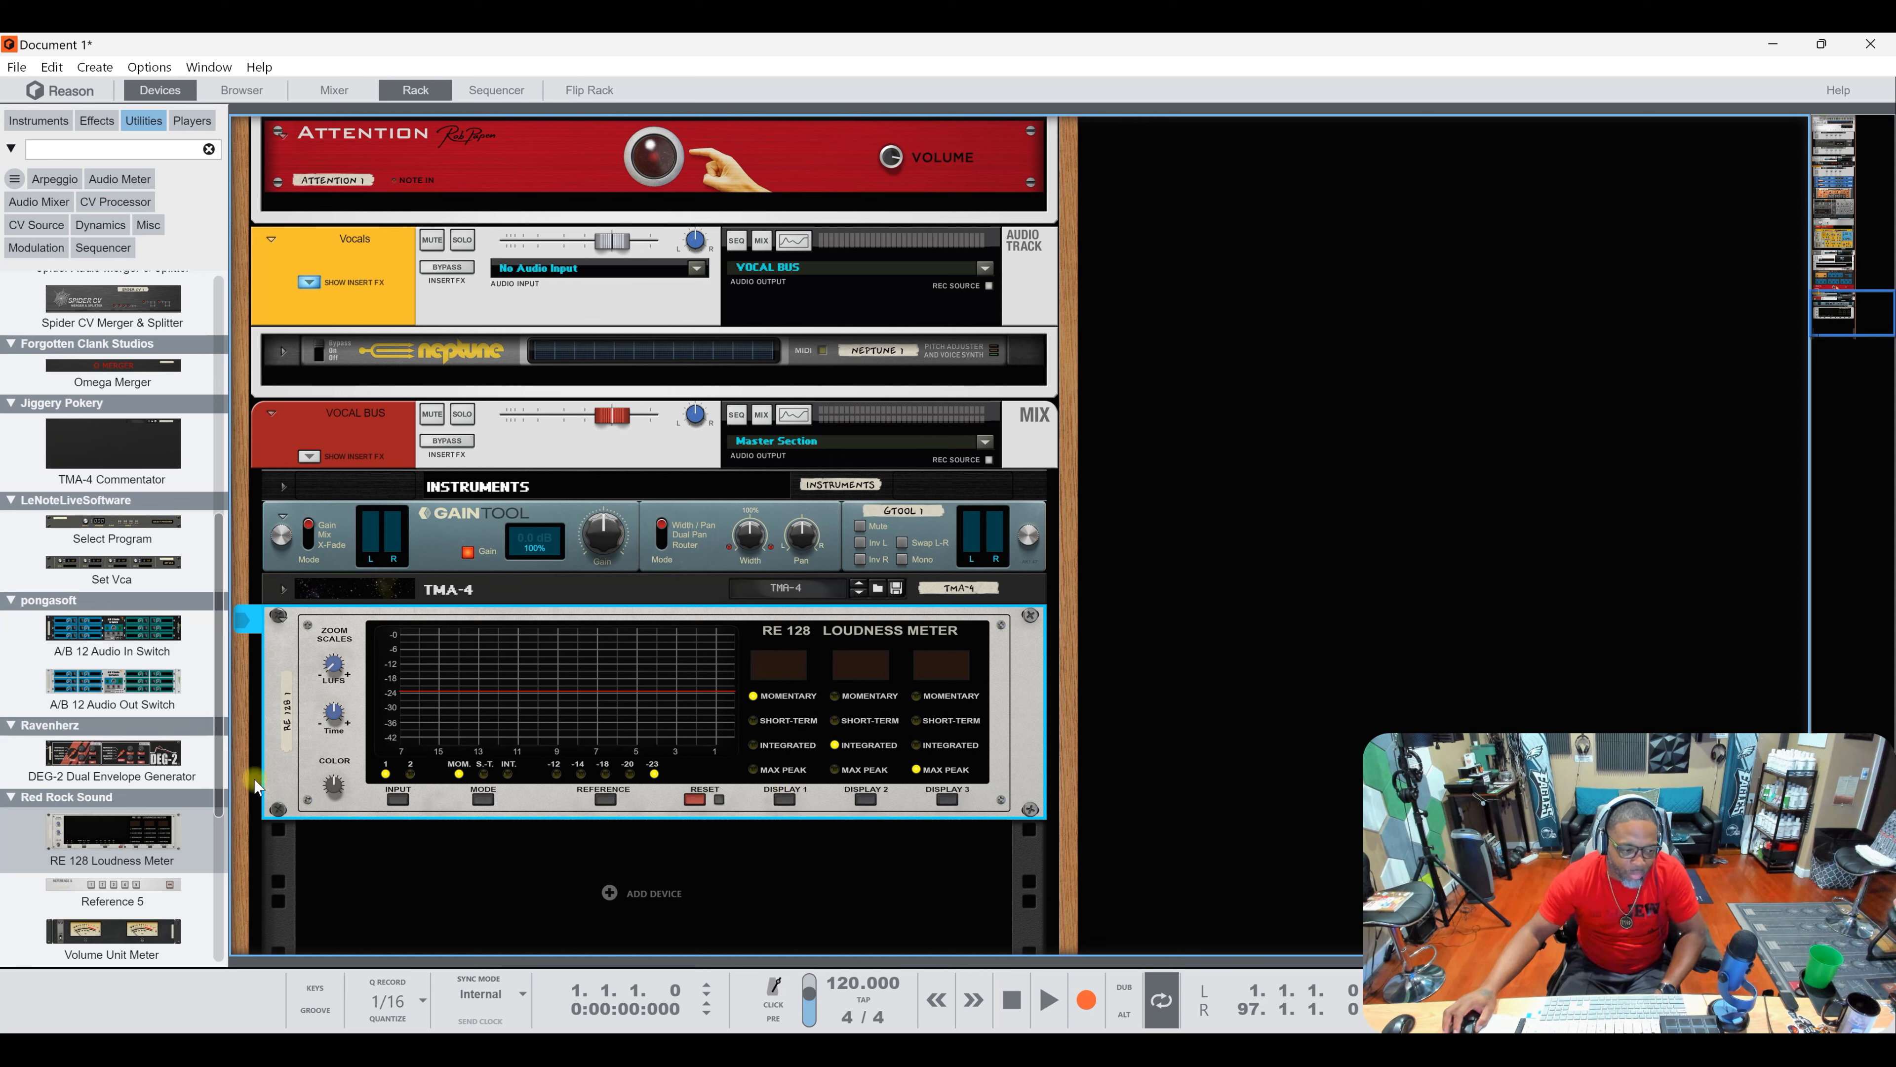
pyautogui.scroll(-3, 112, 672)
pyautogui.moveTo(112, 721); pyautogui.dragTo(534, 725)
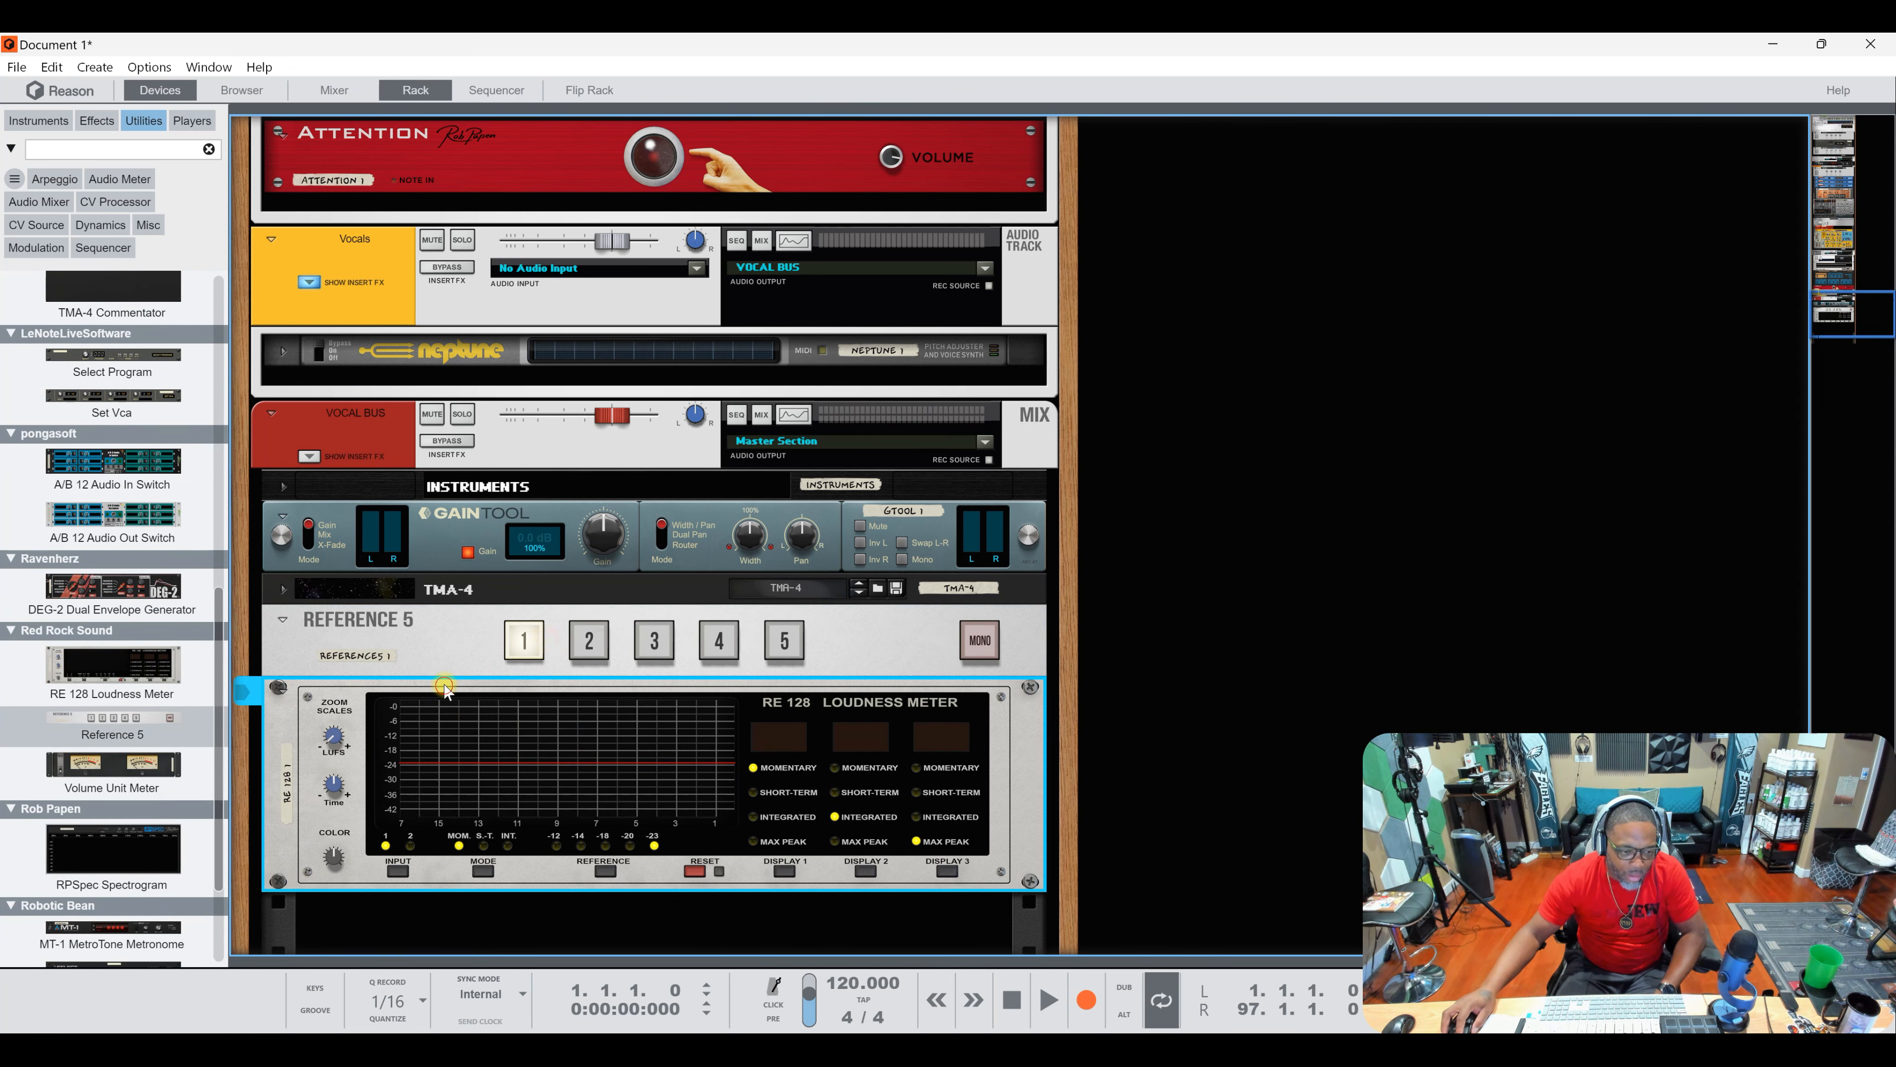
pyautogui.press('Delete')
pyautogui.press('Return')
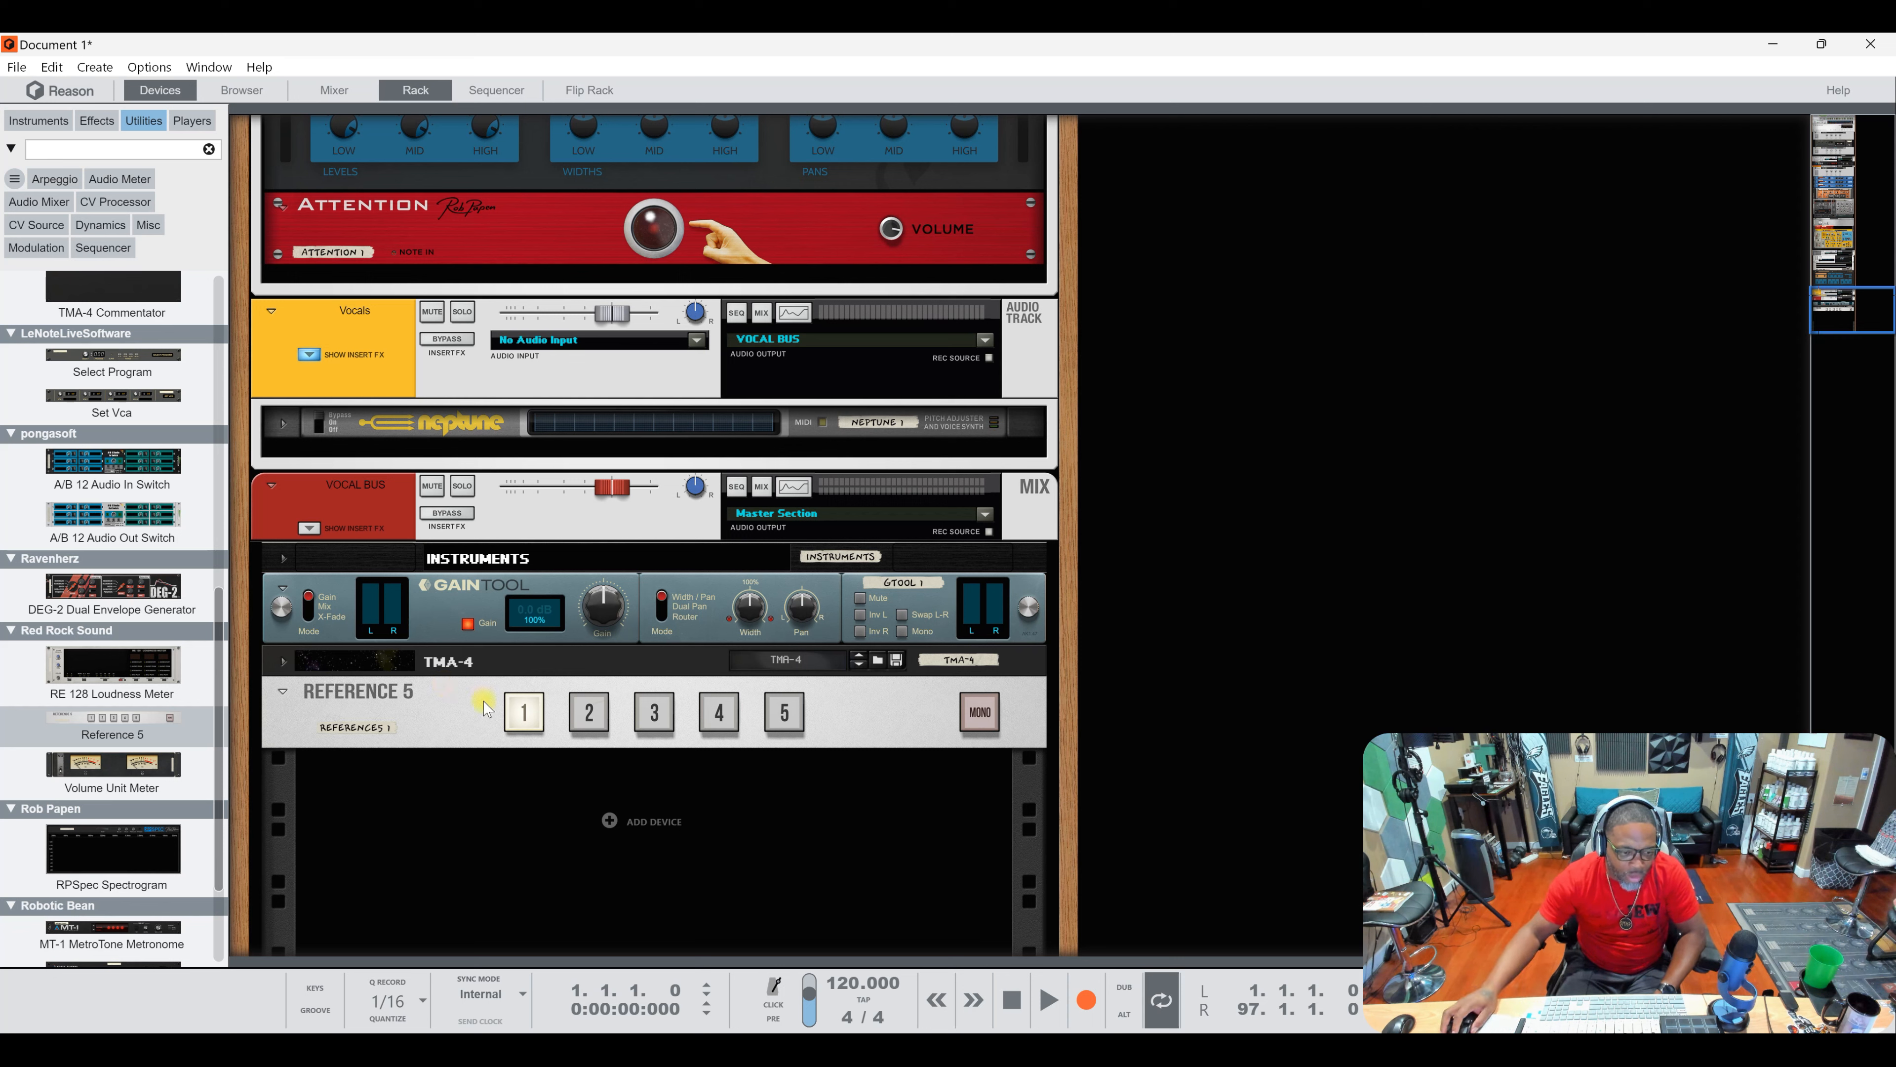
# Step: Try out the numbered input switches of the Reference 5, ending with input 5 active
pyautogui.click(539, 723)
pyautogui.click(589, 713)
pyautogui.click(654, 714)
pyautogui.click(719, 713)
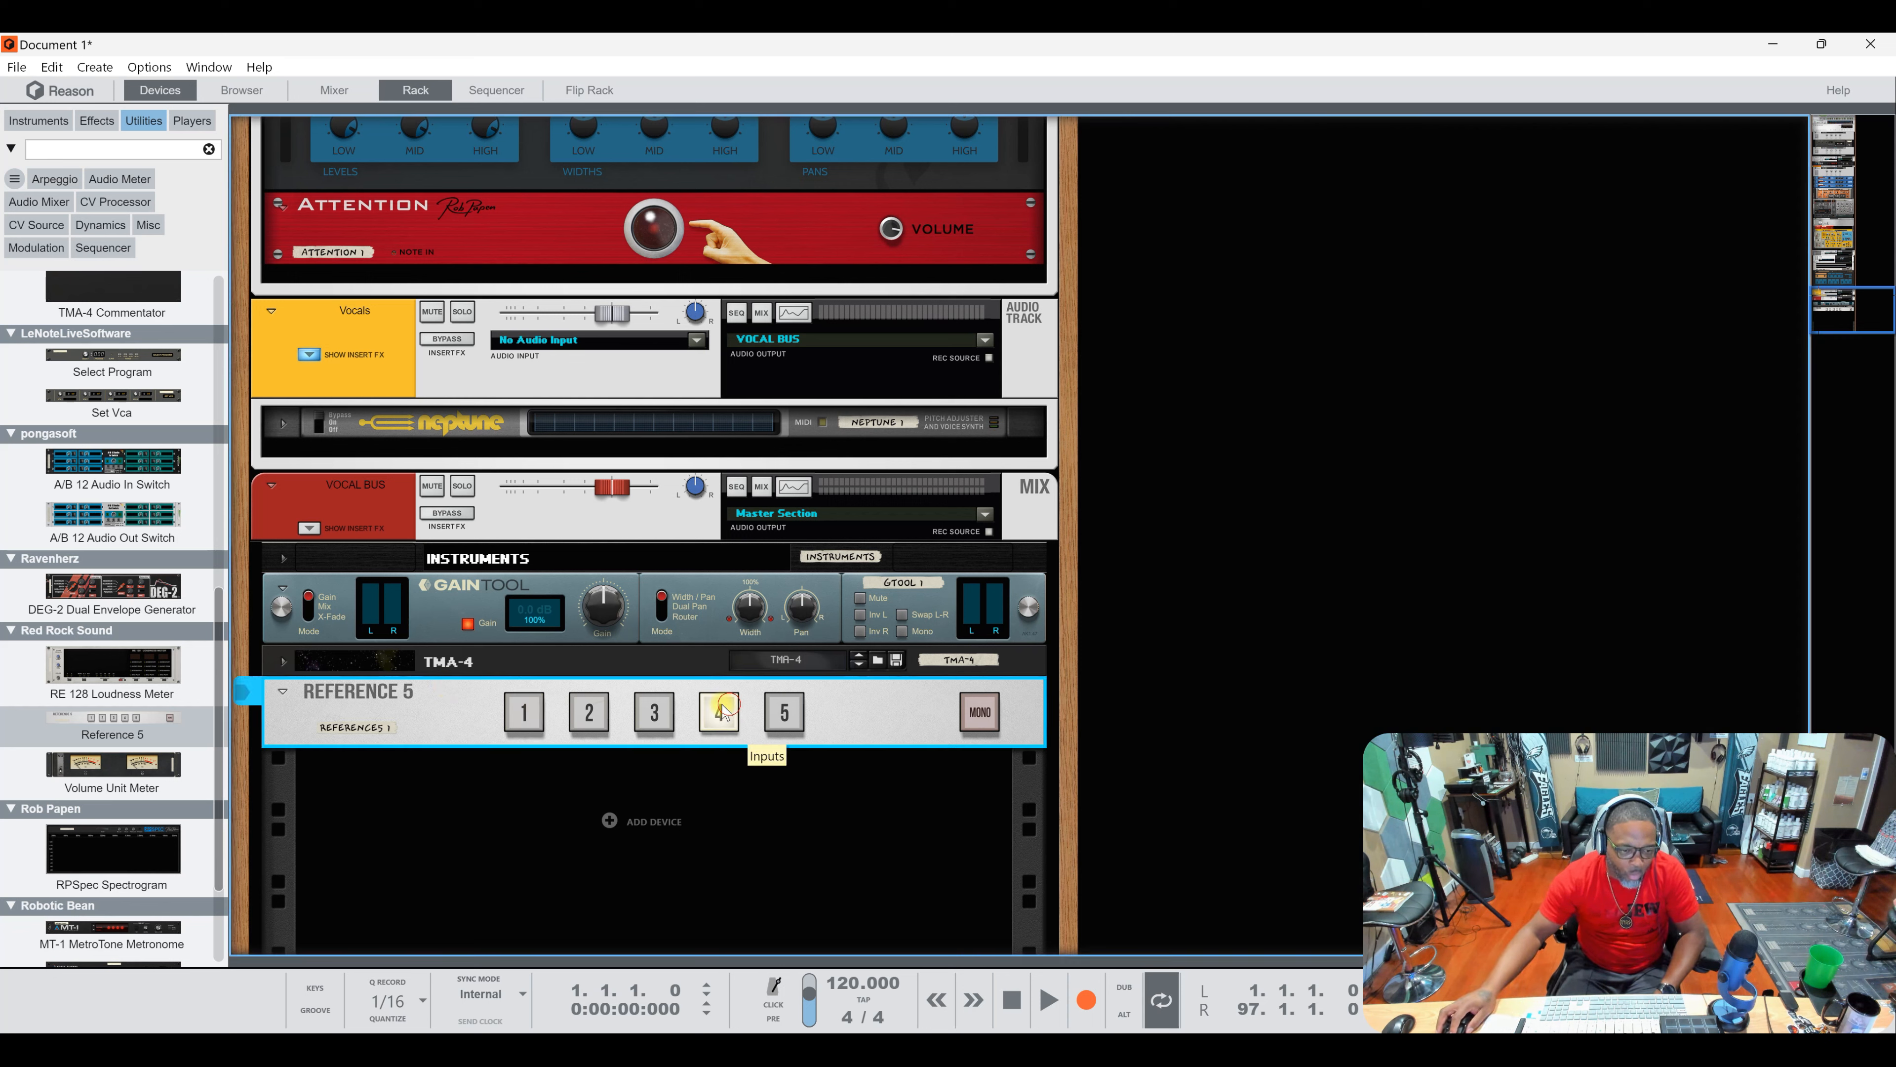
pyautogui.click(546, 714)
pyautogui.click(586, 711)
pyautogui.click(654, 711)
pyautogui.click(719, 711)
pyautogui.click(538, 709)
pyautogui.click(589, 714)
pyautogui.click(654, 714)
pyautogui.click(719, 713)
pyautogui.click(785, 713)
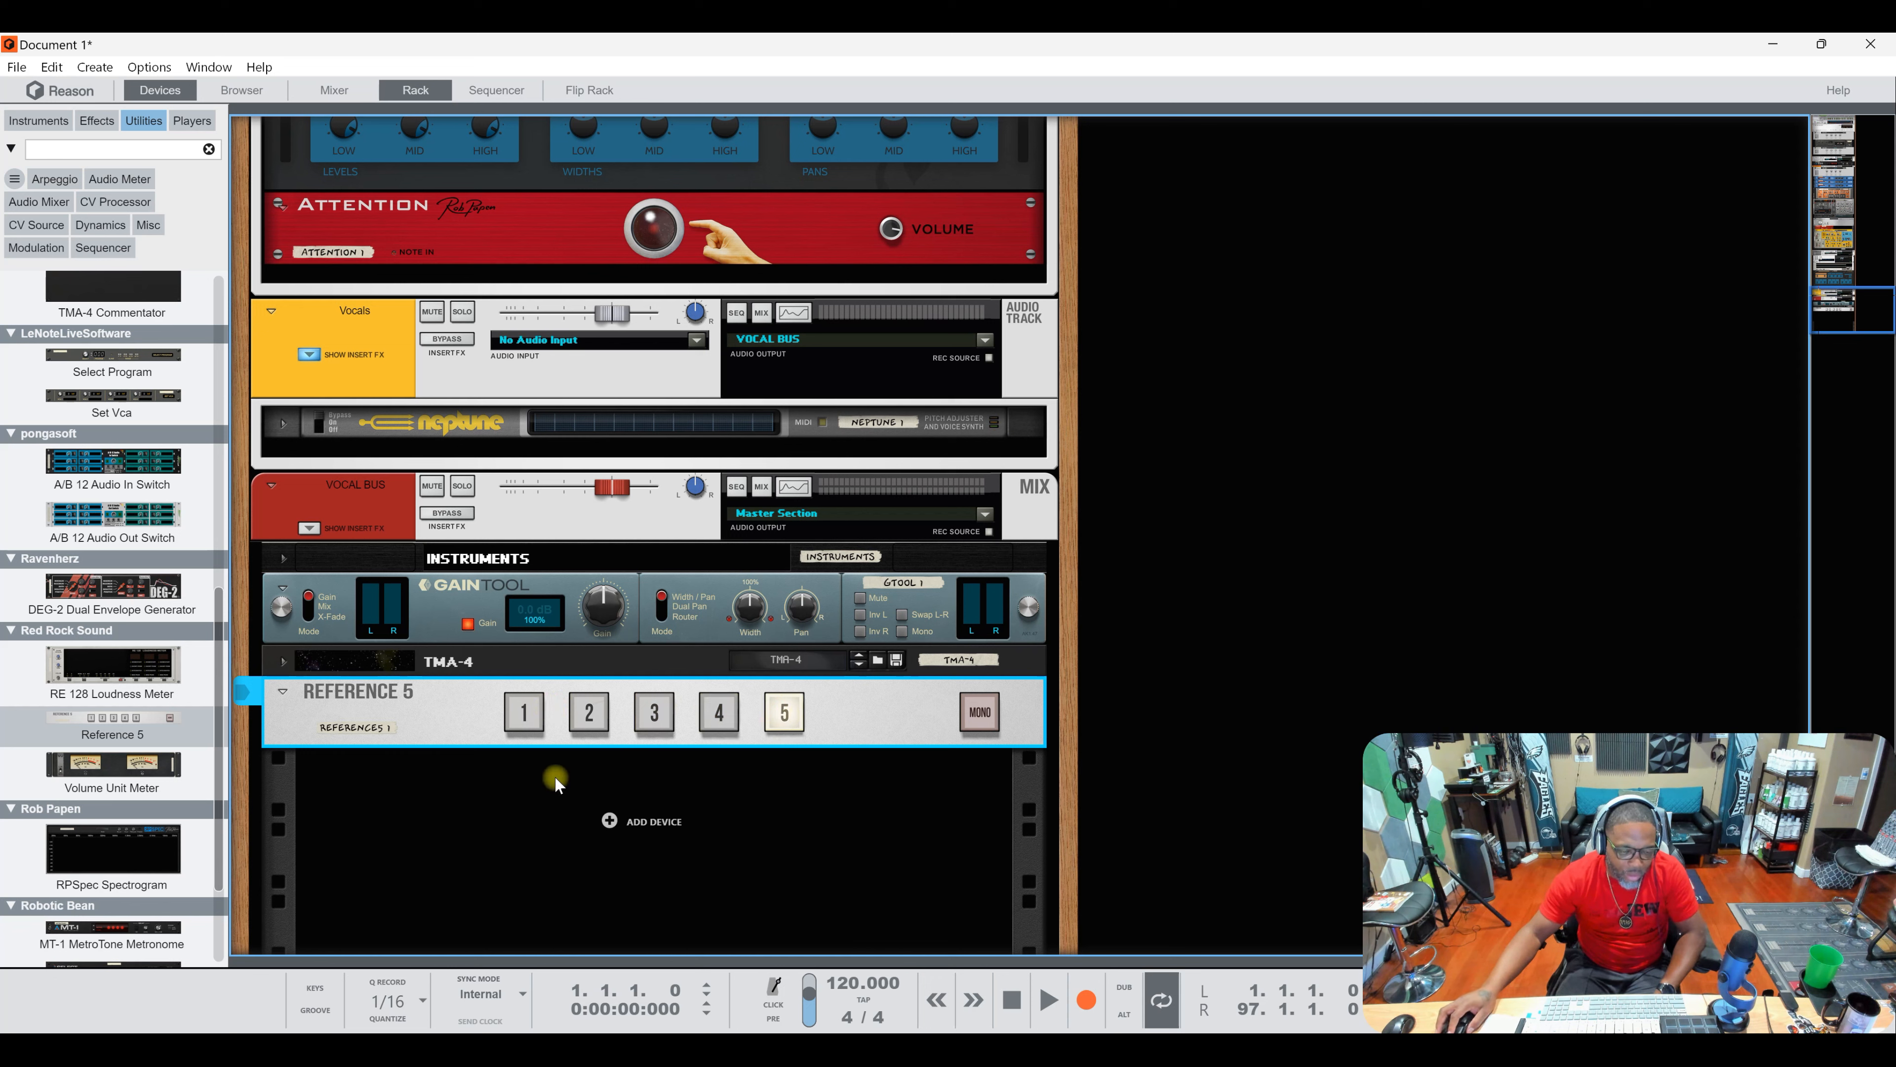
# Step: Add the RPSpec Spectrogram between the TMA-4 Commentator and the Reference 5 to show it, and delete it again
pyautogui.scroll(-3, 159, 730)
pyautogui.moveTo(159, 730); pyautogui.dragTo(448, 740)
pyautogui.scroll(-2, 481, 768)
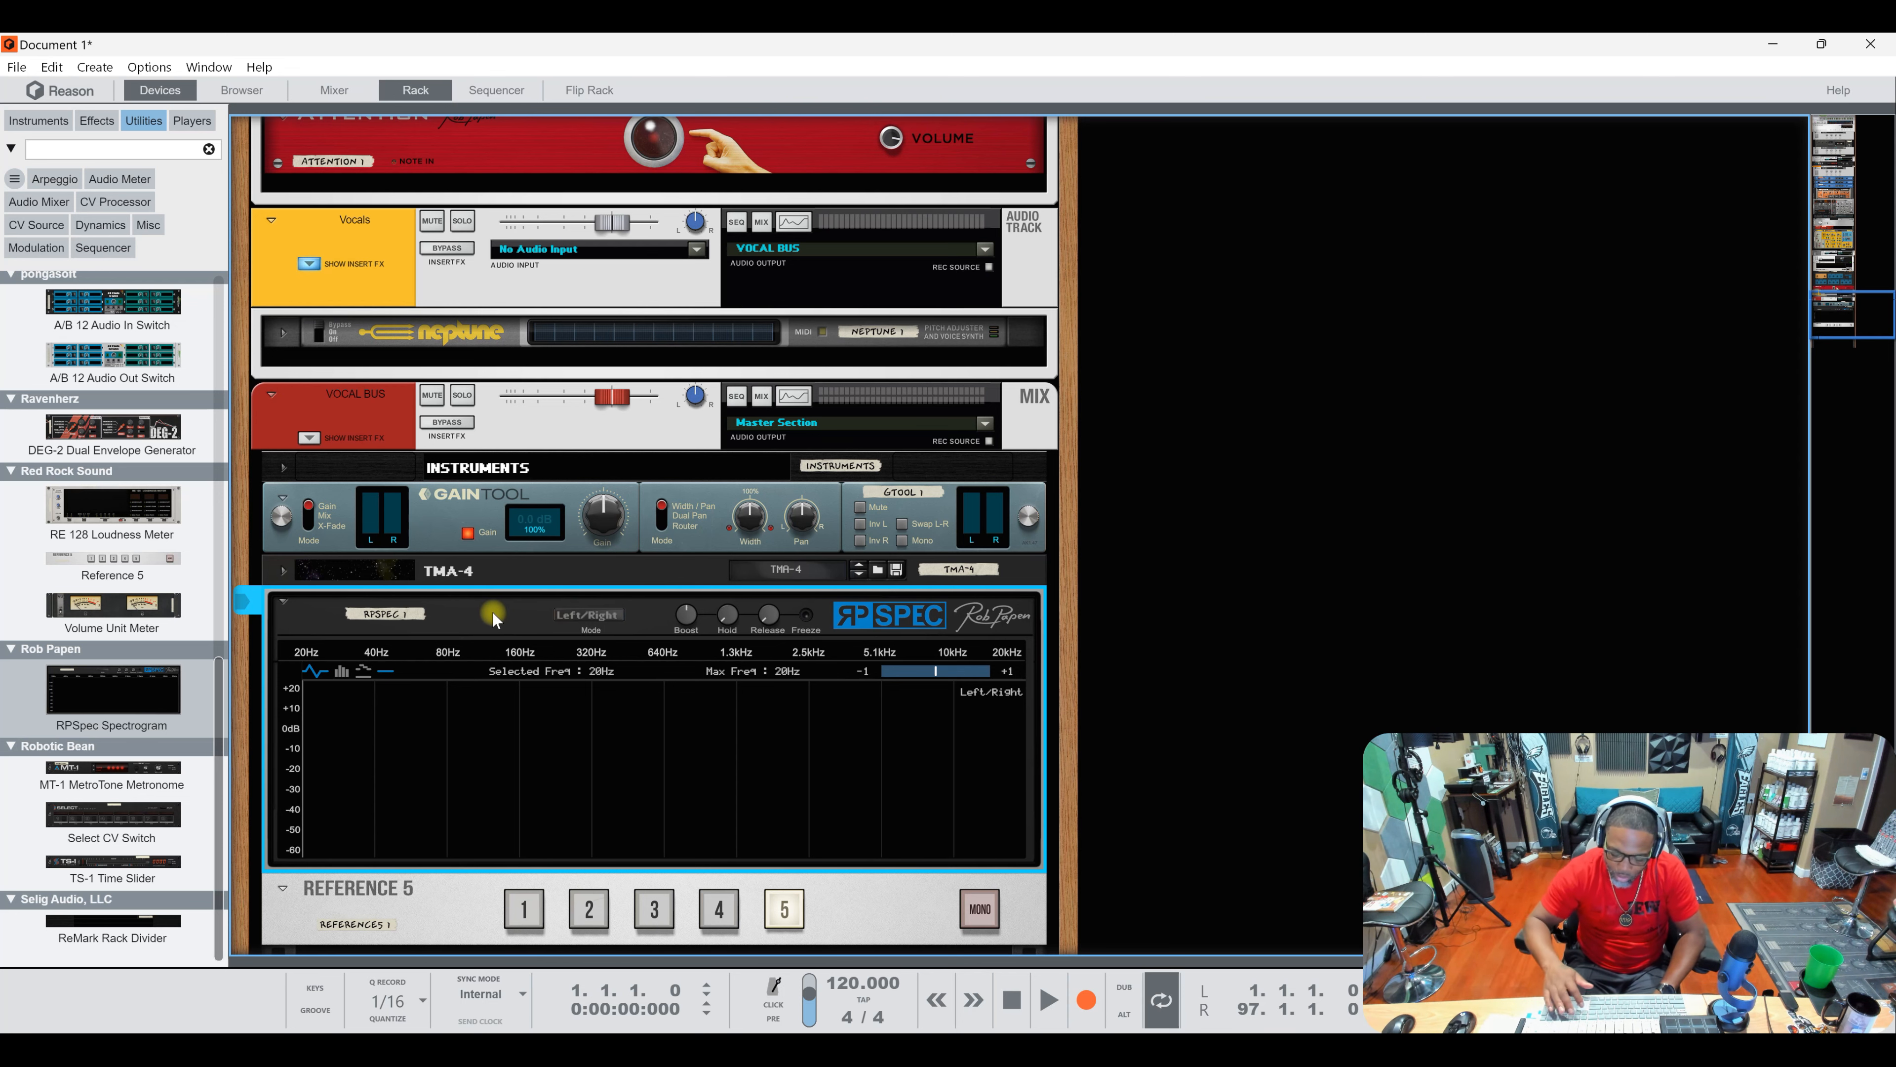
pyautogui.press('Delete')
# Step: Add the MT-1 MetroTone Metronome below the Reference 5 to show it, and delete it again
pyautogui.moveTo(141, 772); pyautogui.dragTo(492, 778)
pyautogui.click(490, 710)
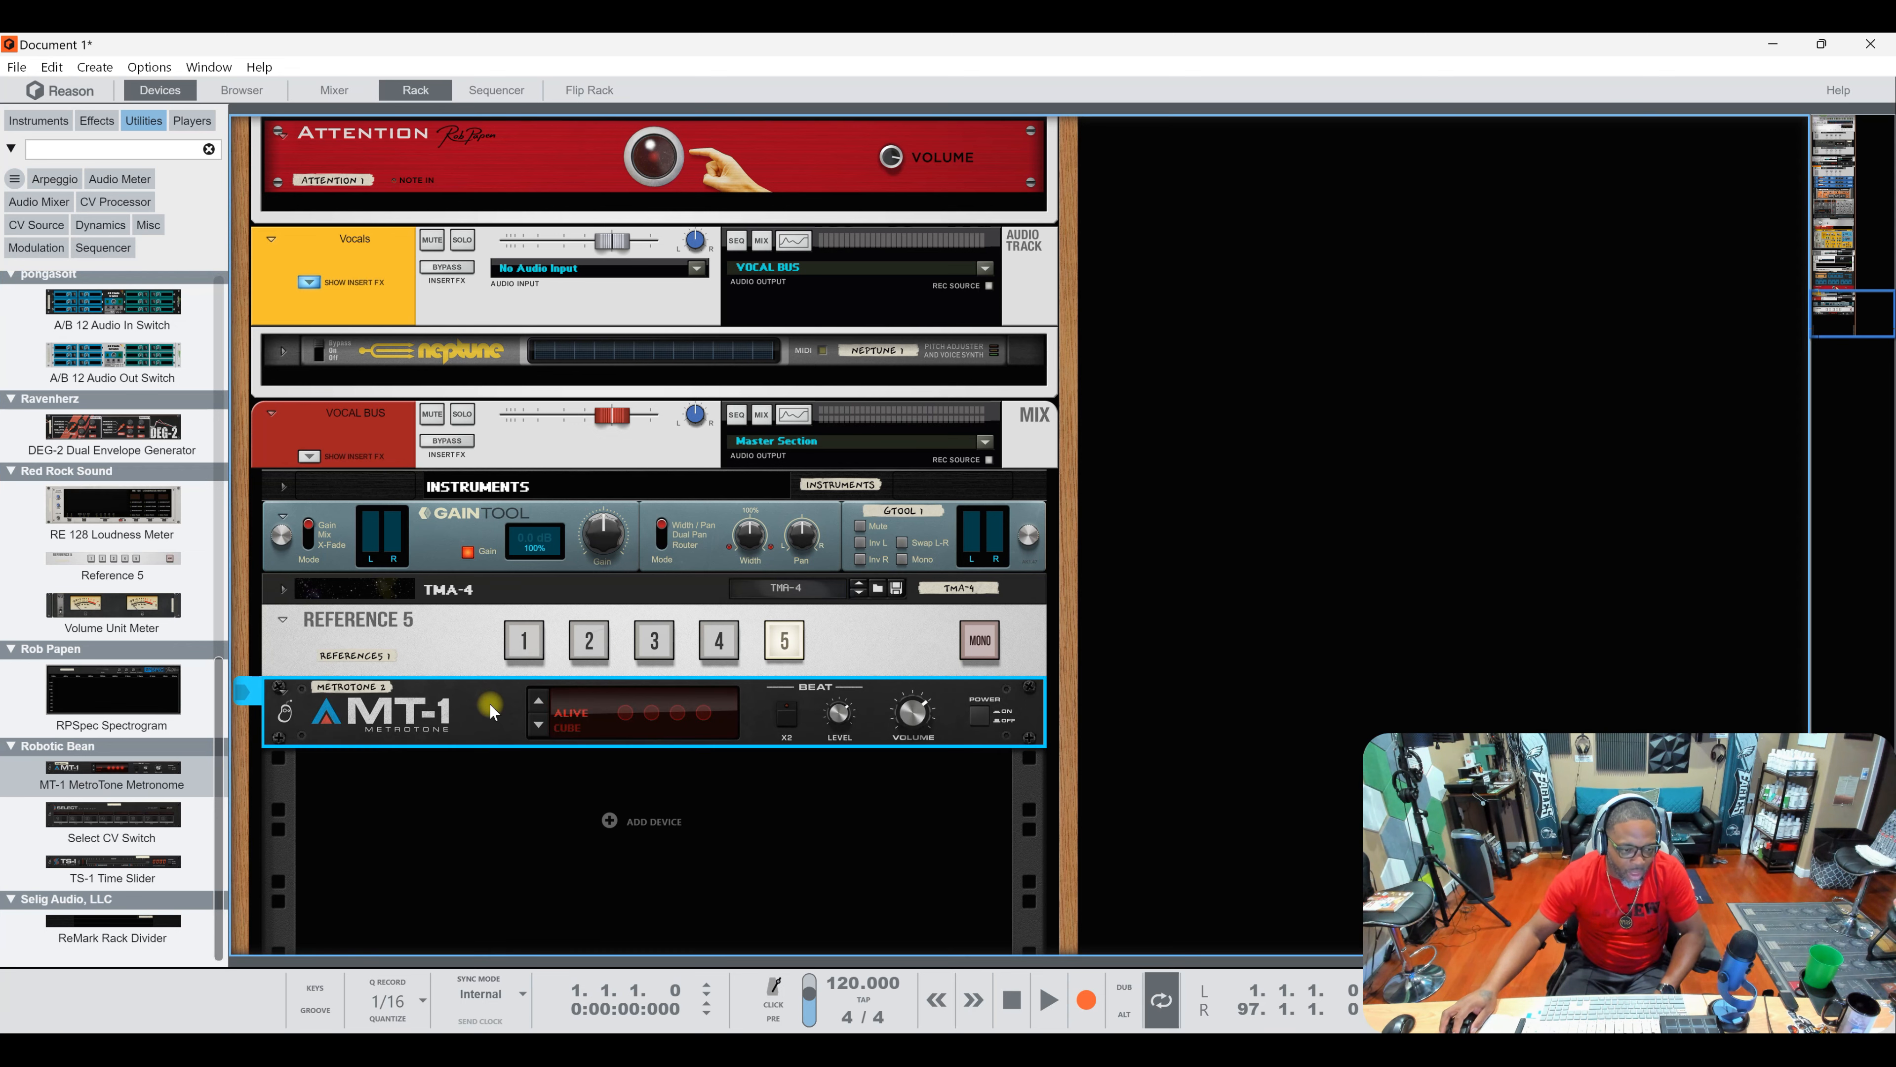
pyautogui.press('Delete')
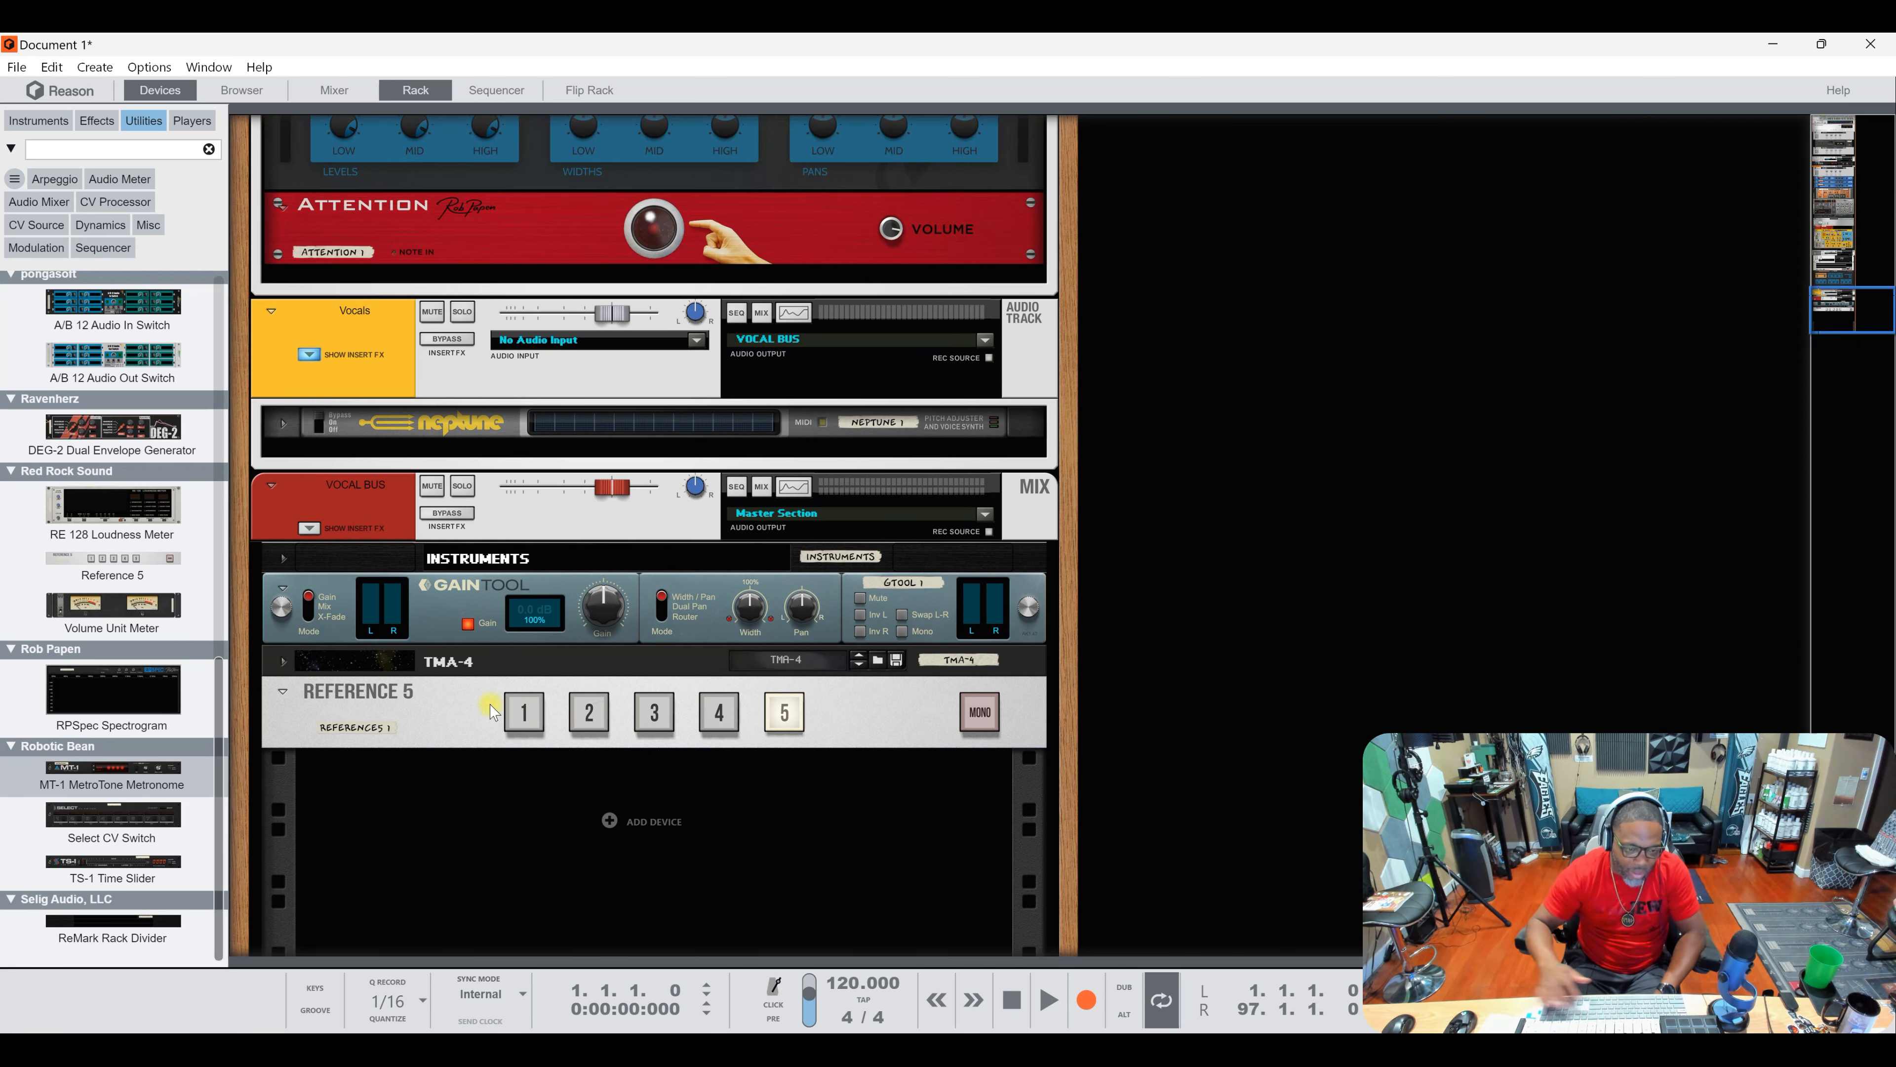
# Step: Add the Select CV Switch below the Reference 5 and try out its numbered switches, ending with switch 8 active
pyautogui.moveTo(112, 815); pyautogui.dragTo(532, 801)
pyautogui.scroll(-3, 533, 803)
pyautogui.click(541, 718)
pyautogui.click(628, 718)
pyautogui.click(715, 720)
pyautogui.click(805, 723)
pyautogui.click(891, 718)
pyautogui.click(978, 717)
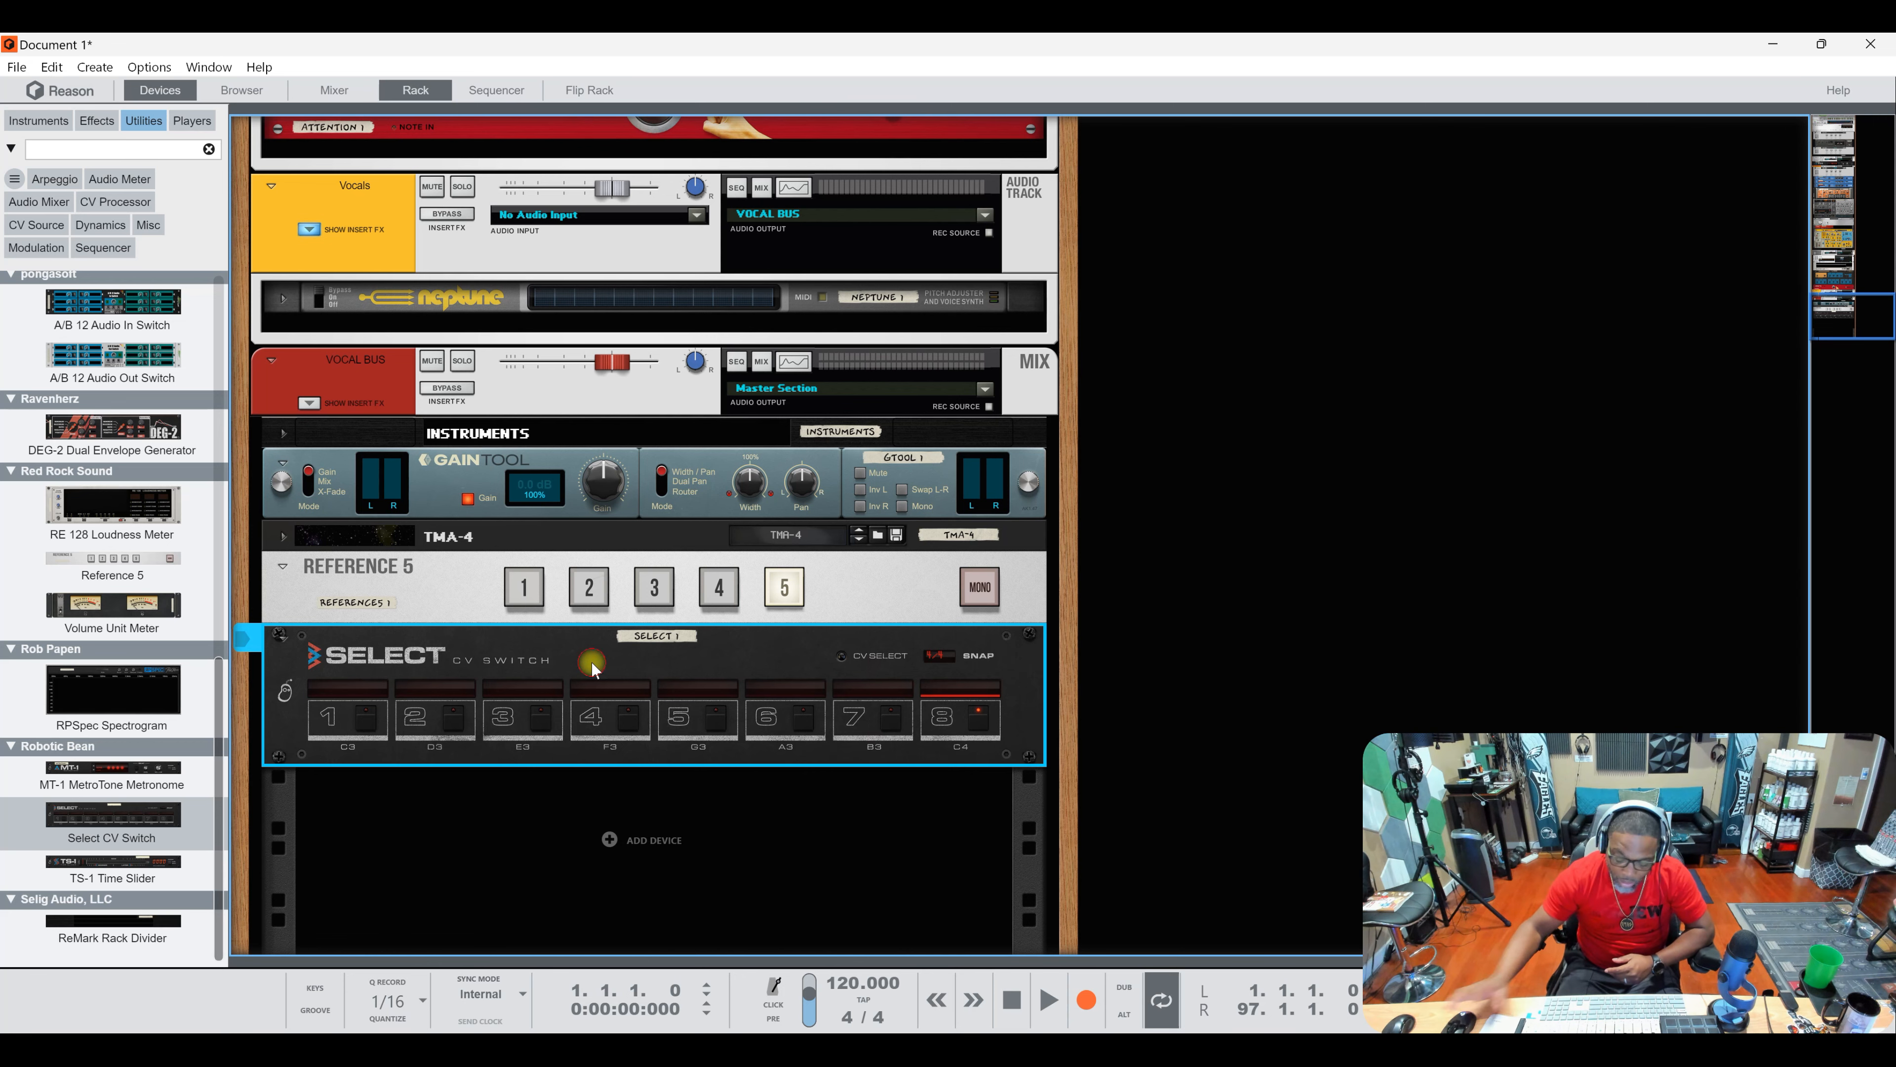
# Step: Delete the Select CV Switch and add a ReMark Rack Divider with Lilac panels below the Reference 5
pyautogui.press('Delete')
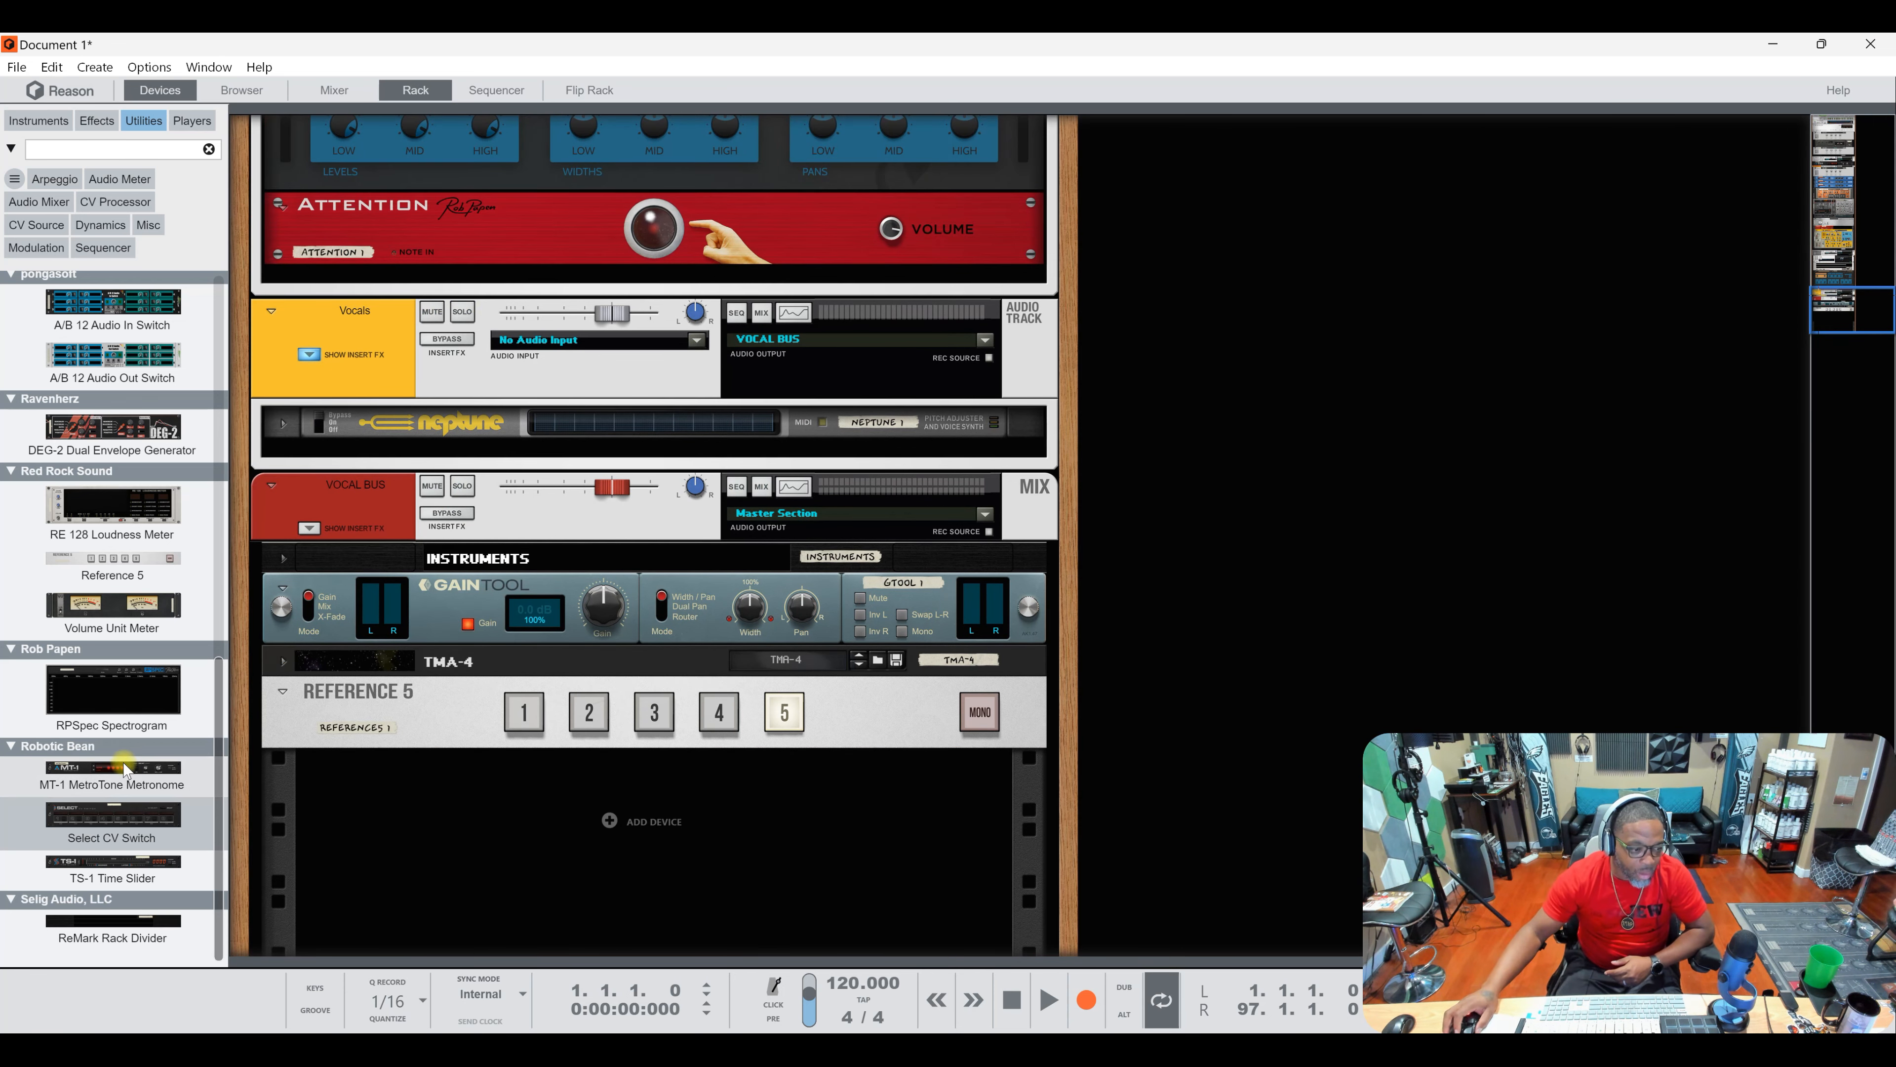
pyautogui.moveTo(112, 922); pyautogui.dragTo(484, 717)
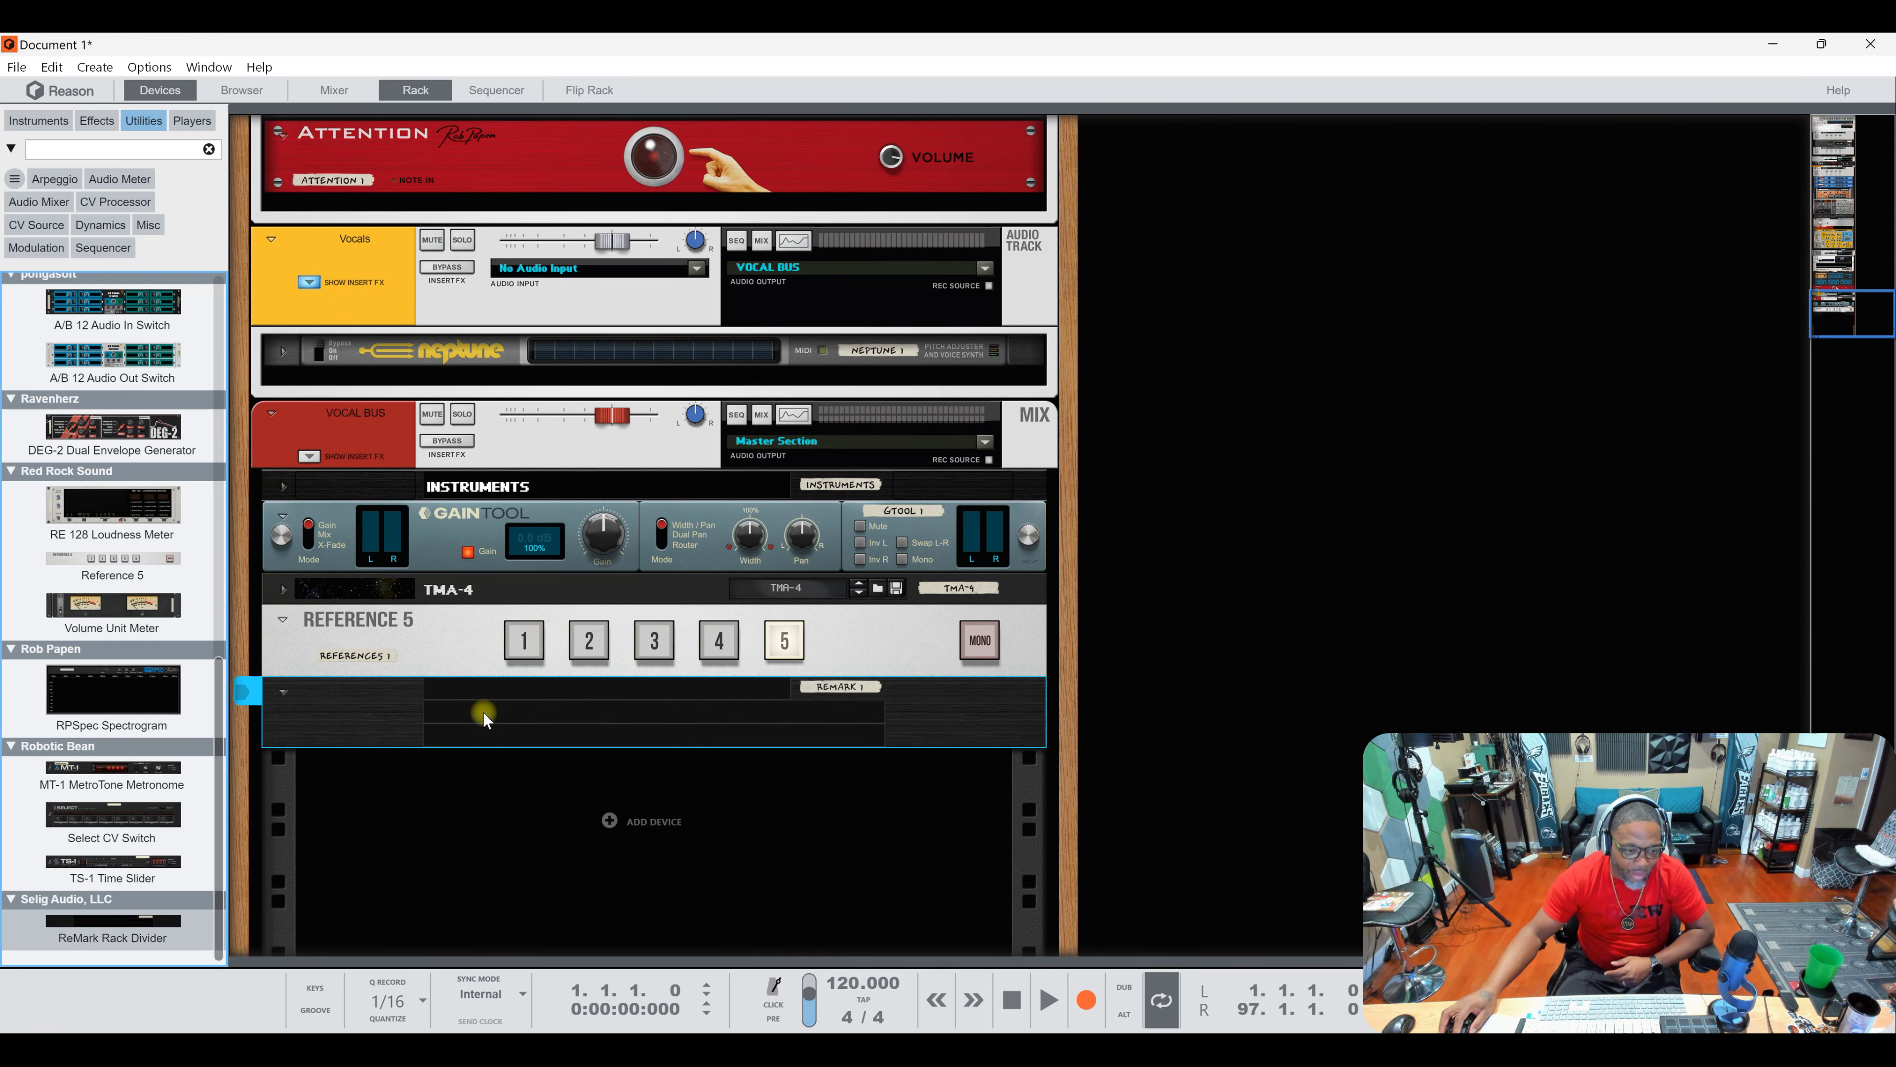
pyautogui.click(336, 720)
pyautogui.click(336, 720)
pyautogui.moveTo(329, 563); pyautogui.dragTo(321, 532)
pyautogui.moveTo(363, 740); pyautogui.dragTo(441, 706)
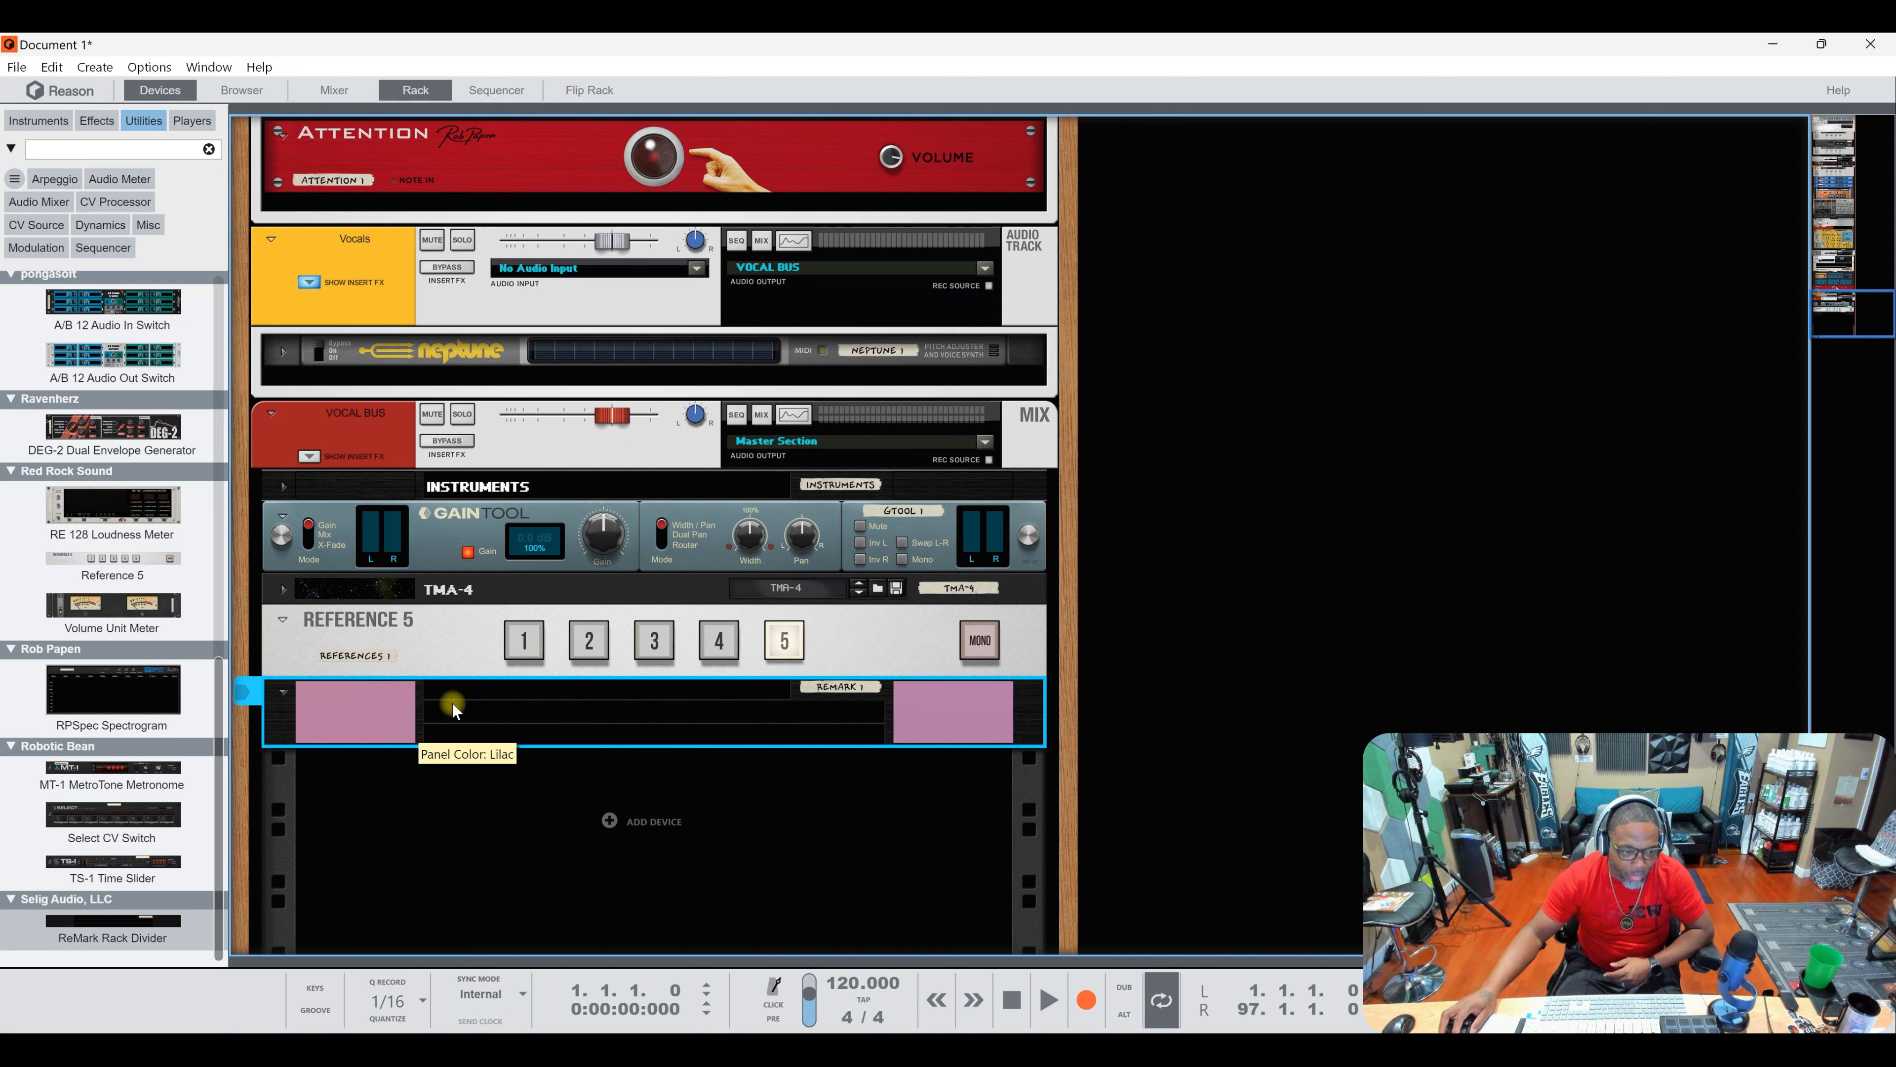
# Step: Label the new ReMark Rack Divider "Audio tracks"
pyautogui.click(463, 695)
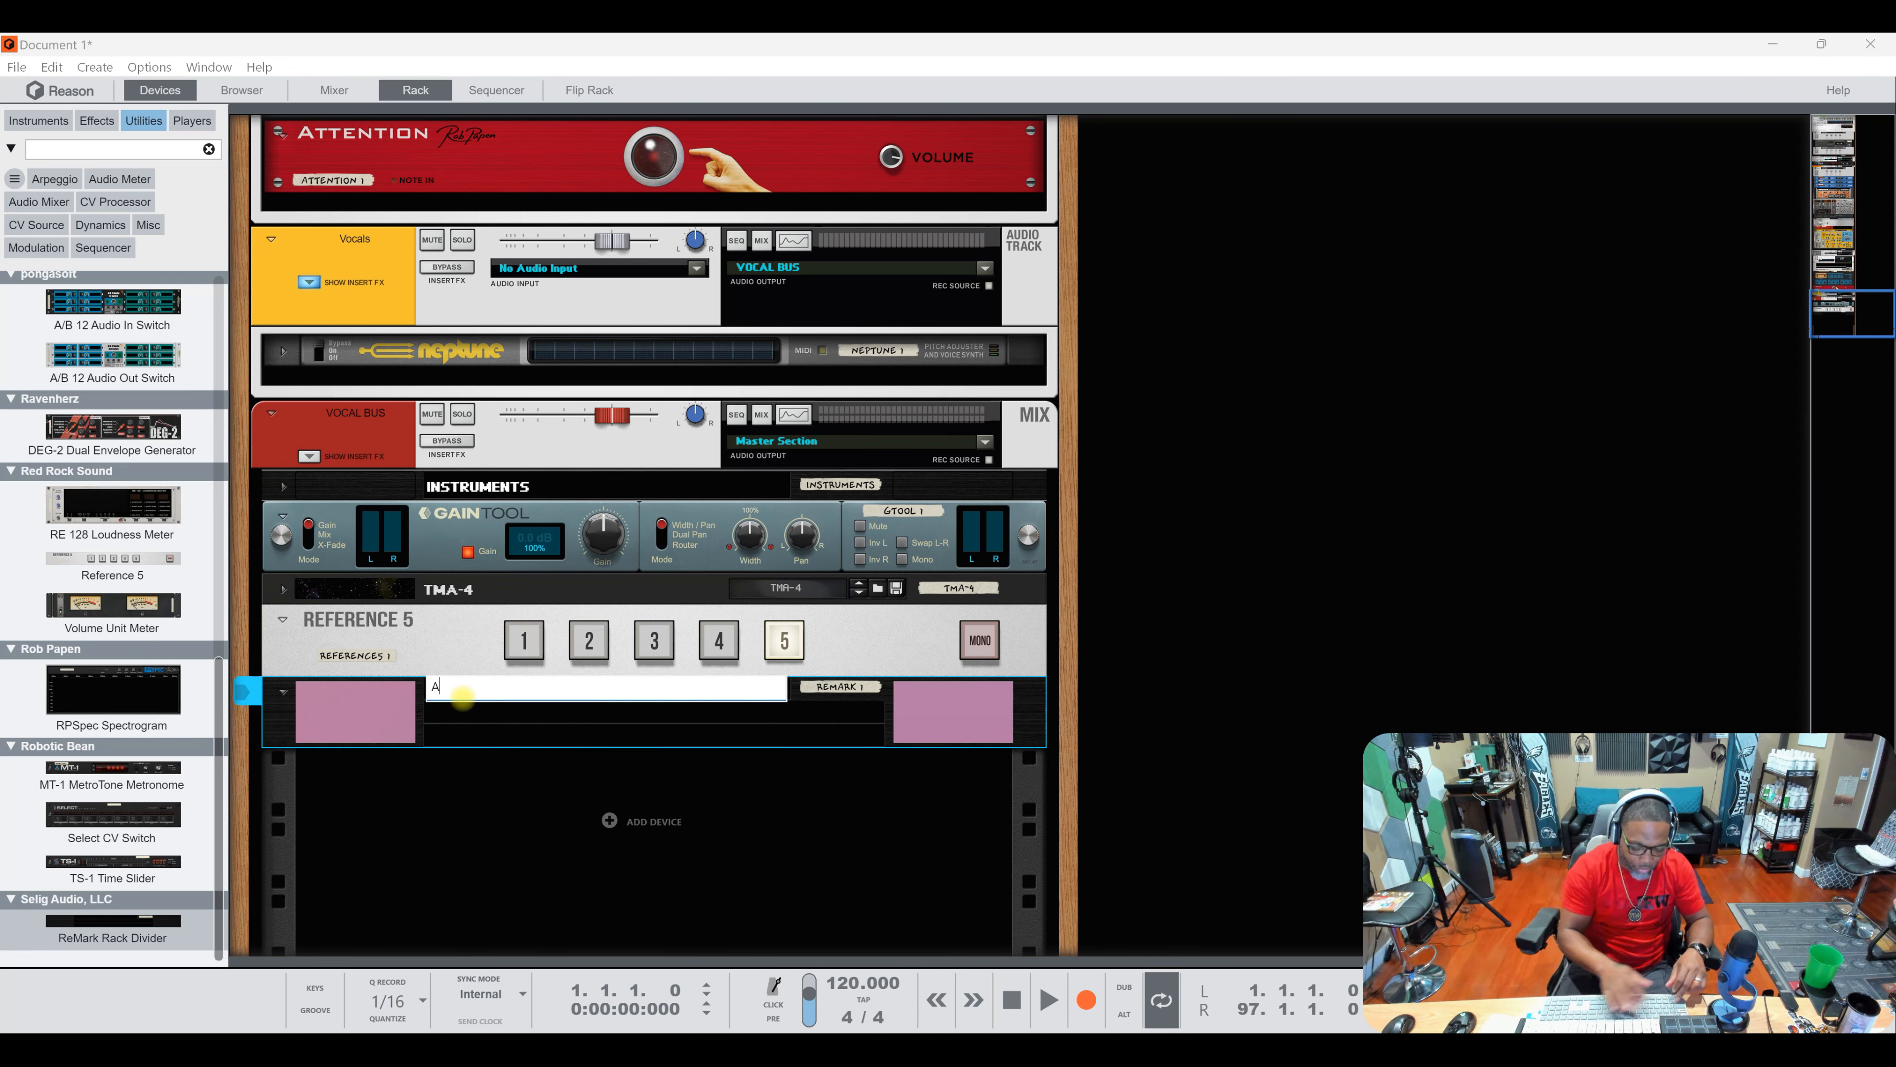
pyautogui.write('Audio tracks')
pyautogui.press('Return')
# Step: Fold the "Audio tracks" rack divider and change its panel color to blue
pyautogui.click(285, 698)
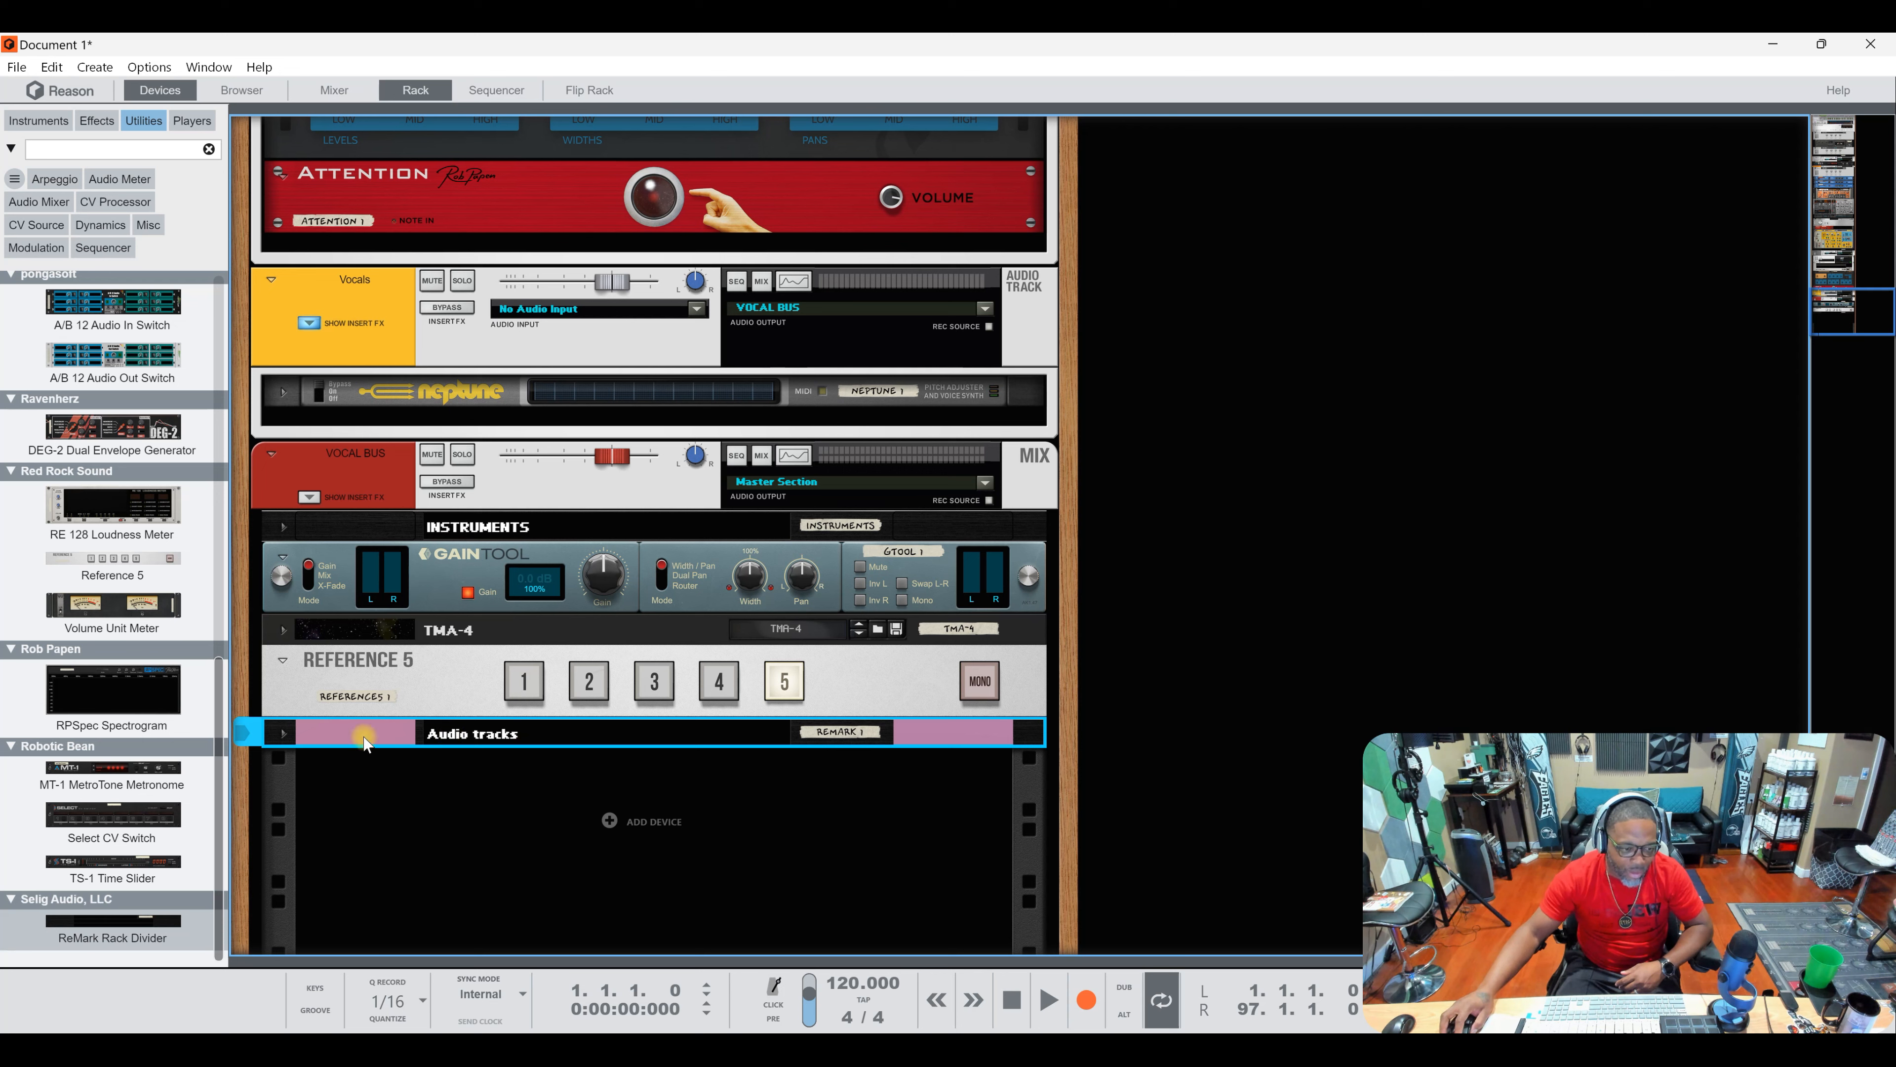
pyautogui.click(363, 732)
pyautogui.moveTo(364, 800); pyautogui.dragTo(381, 756)
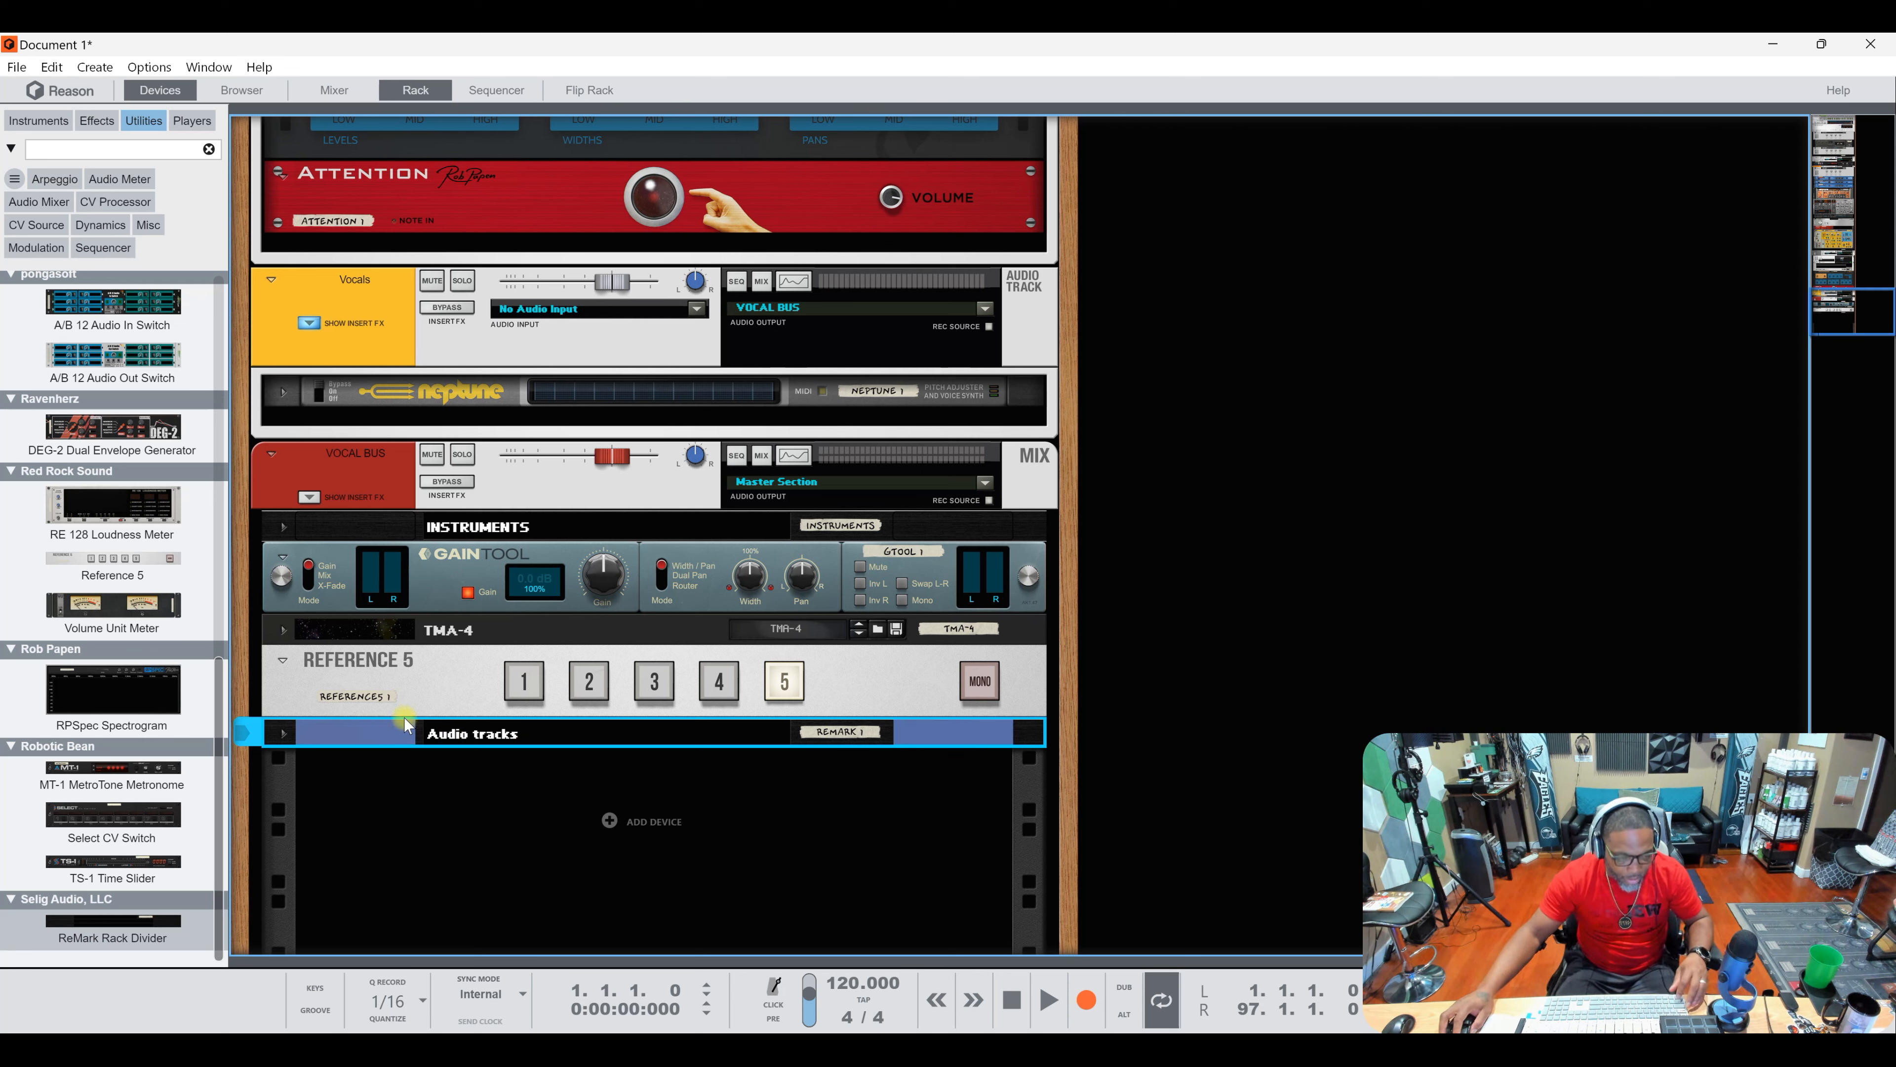
# Step: Delete the Gain Tool, the TMA-4 Commentator, the Reference 5 and the "Audio tracks" divider together
pyautogui.click(446, 697)
pyautogui.keyDown('shift'); pyautogui.click(448, 590); pyautogui.keyUp('shift')
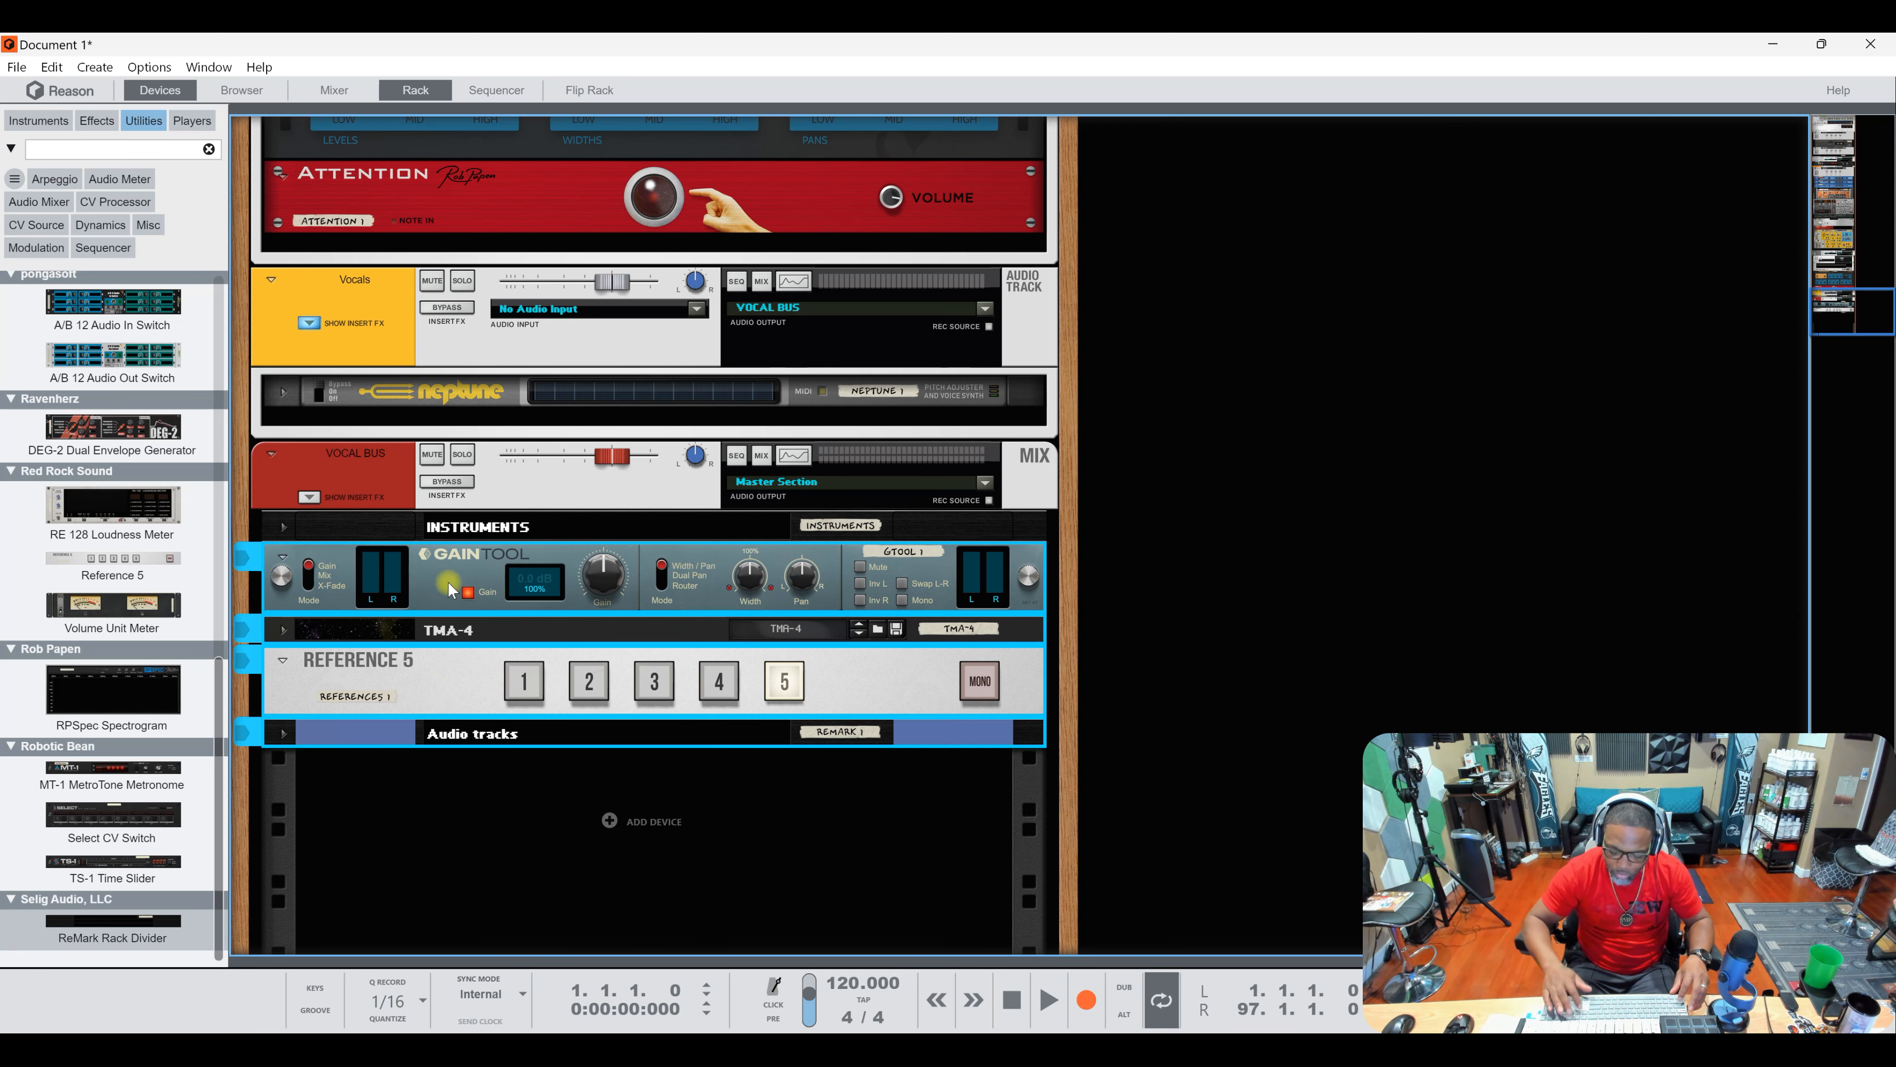
pyautogui.press('Delete')
# Step: Show the player devices, add Denote below the INSTRUMENTS divider and swap it for the Note Latch
pyautogui.click(192, 120)
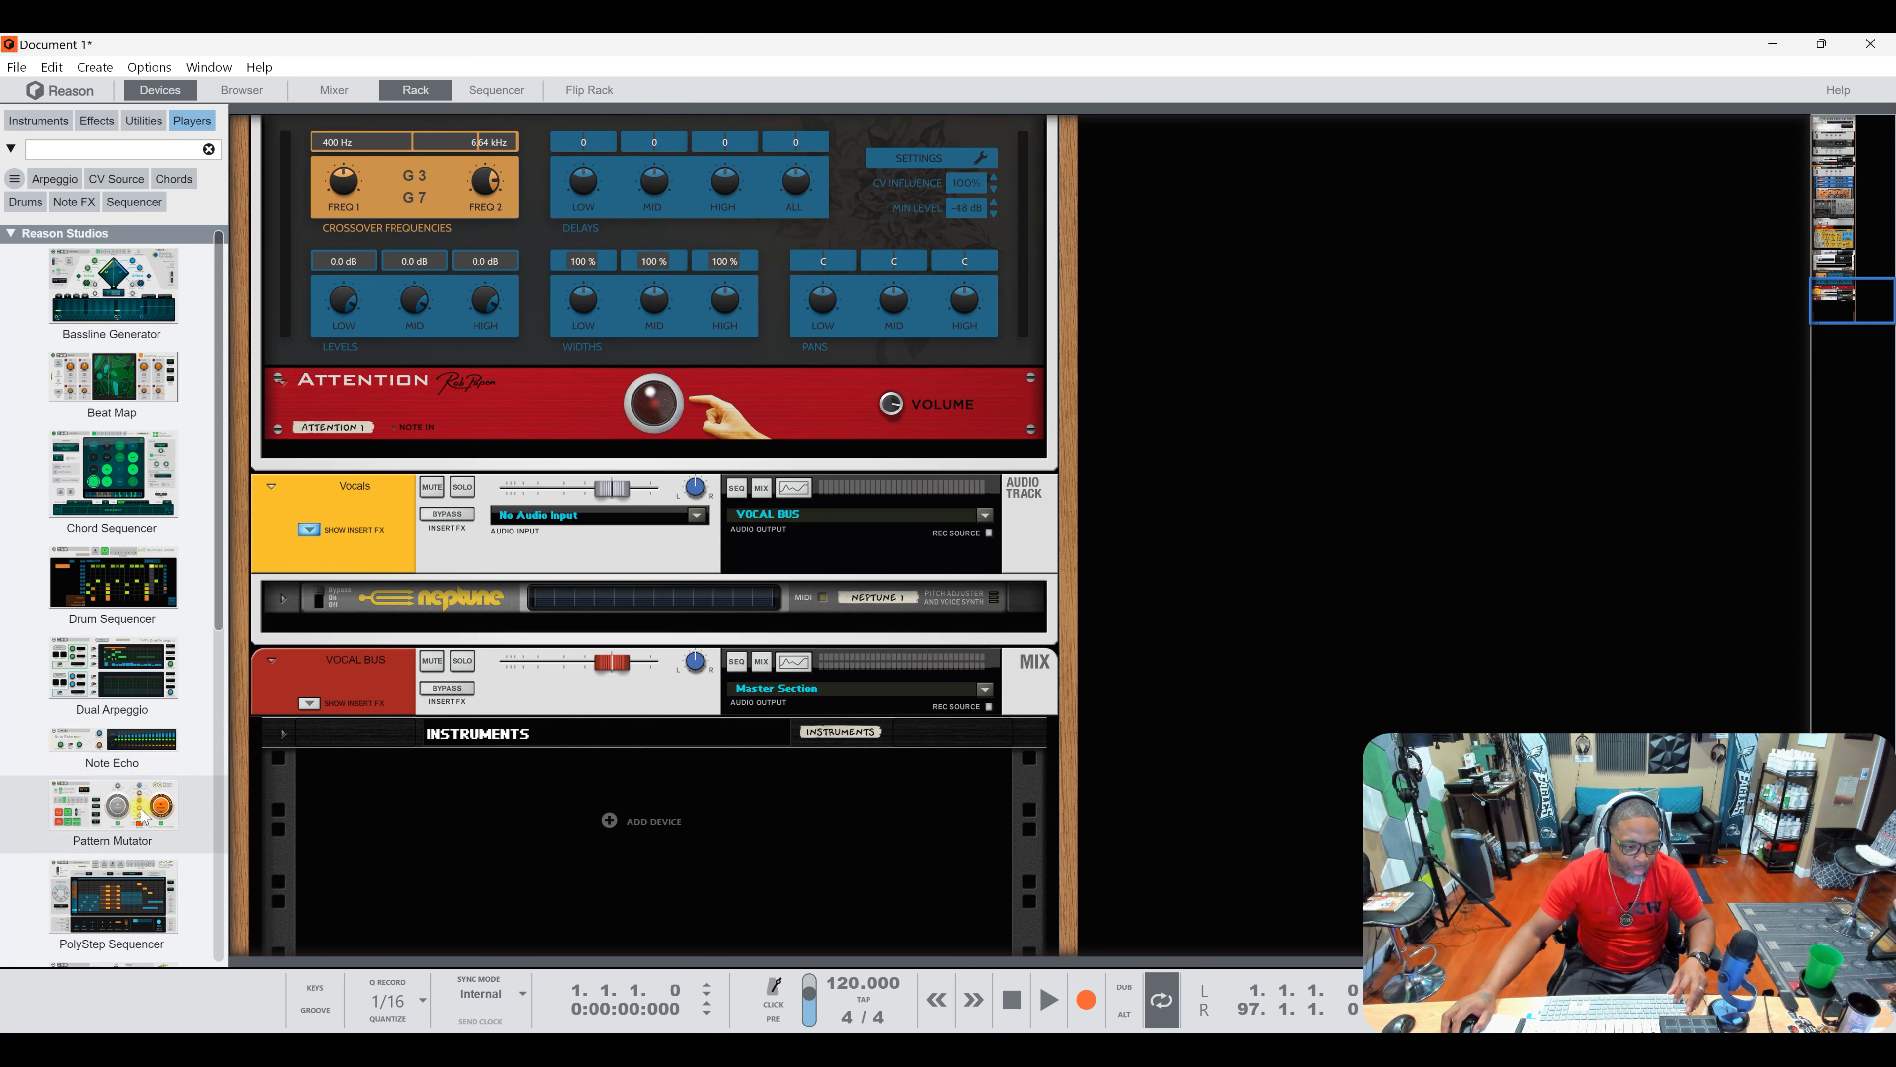
pyautogui.scroll(-3, 142, 816)
pyautogui.scroll(-3, 138, 803)
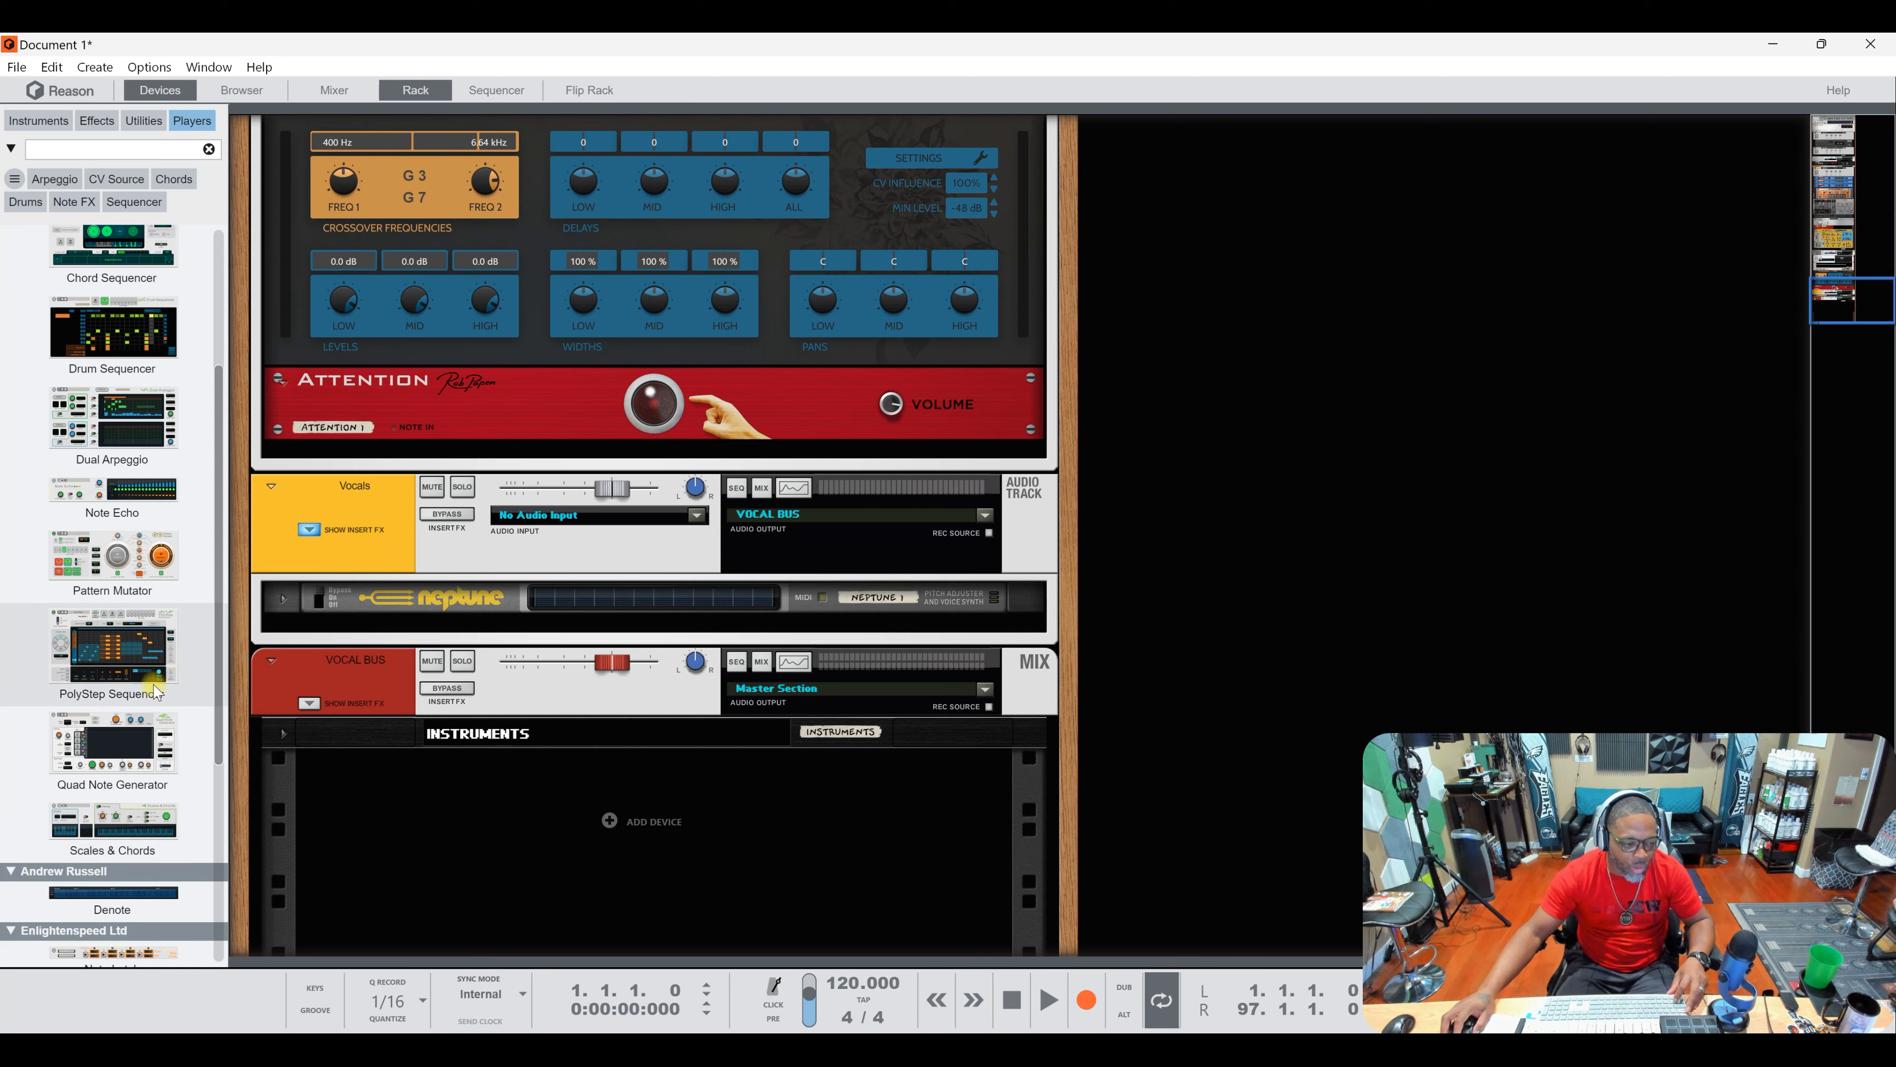
pyautogui.scroll(-3, 131, 747)
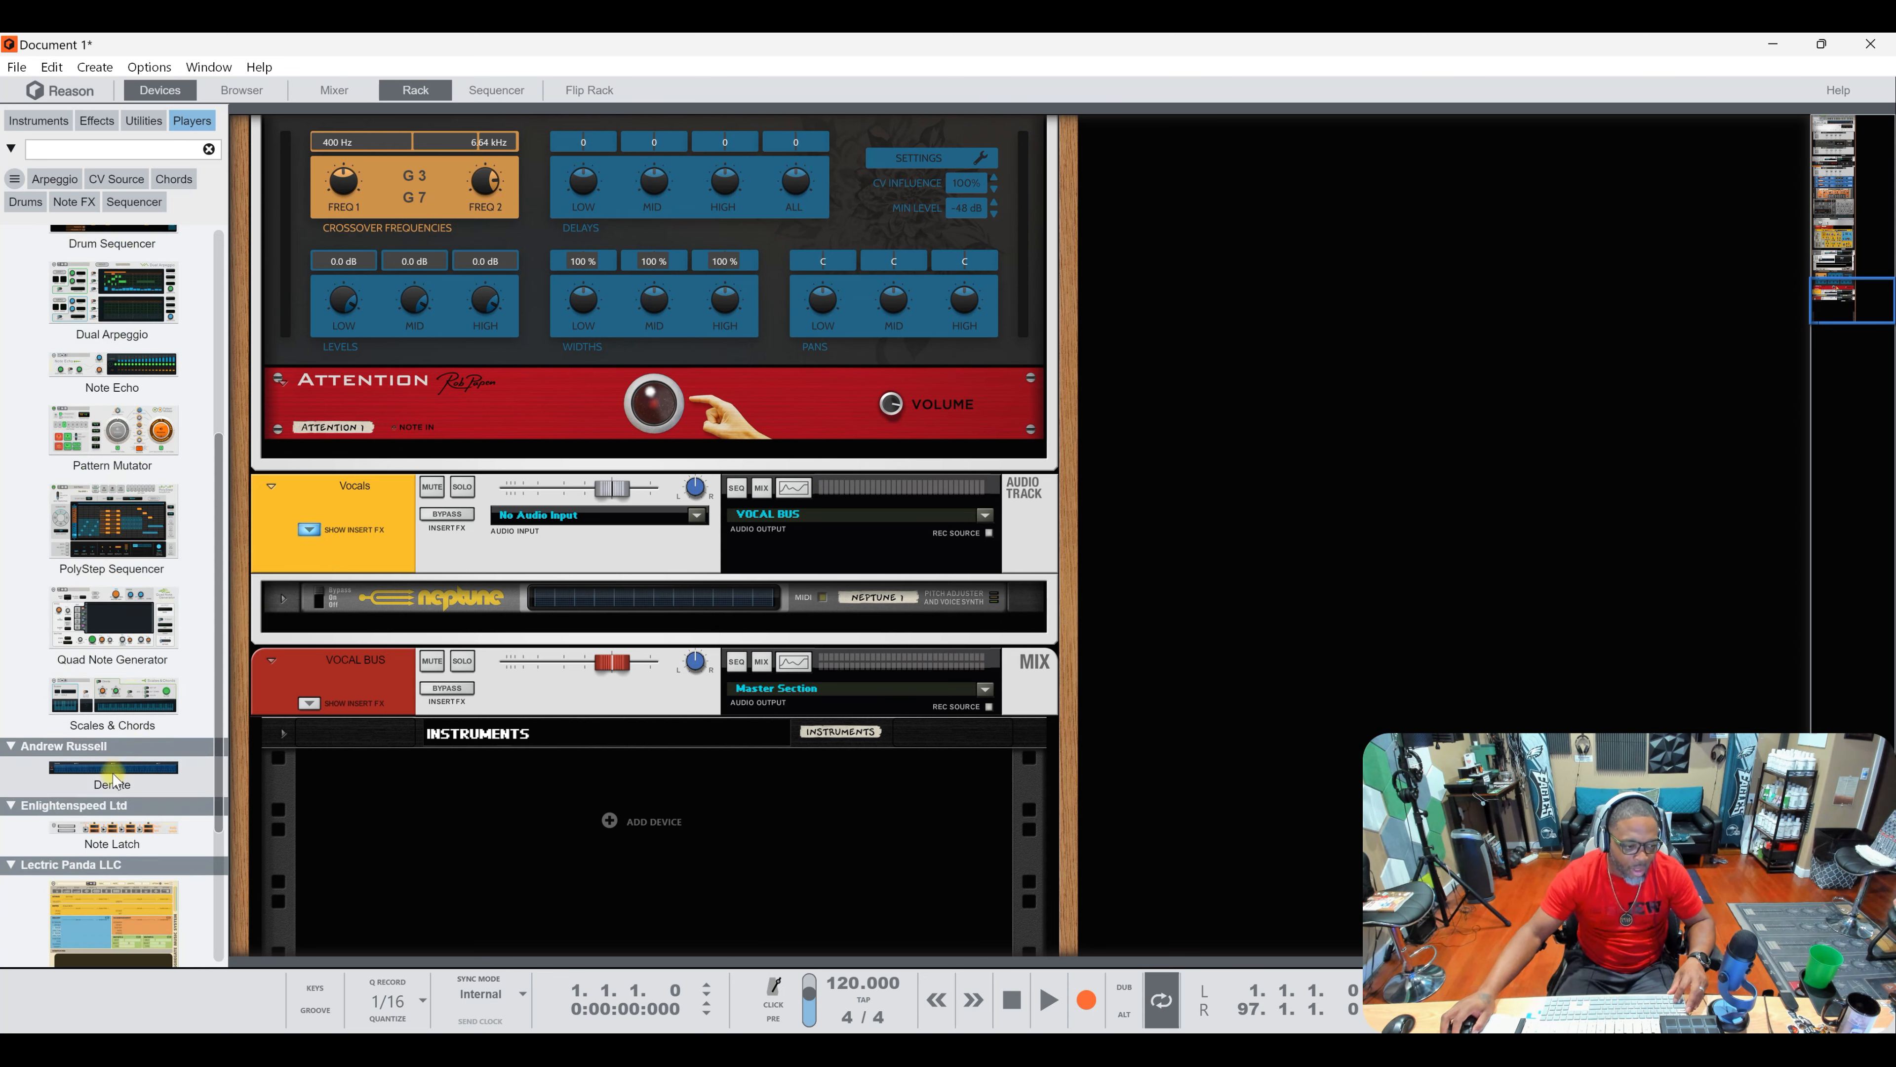
pyautogui.moveTo(116, 773); pyautogui.dragTo(650, 751)
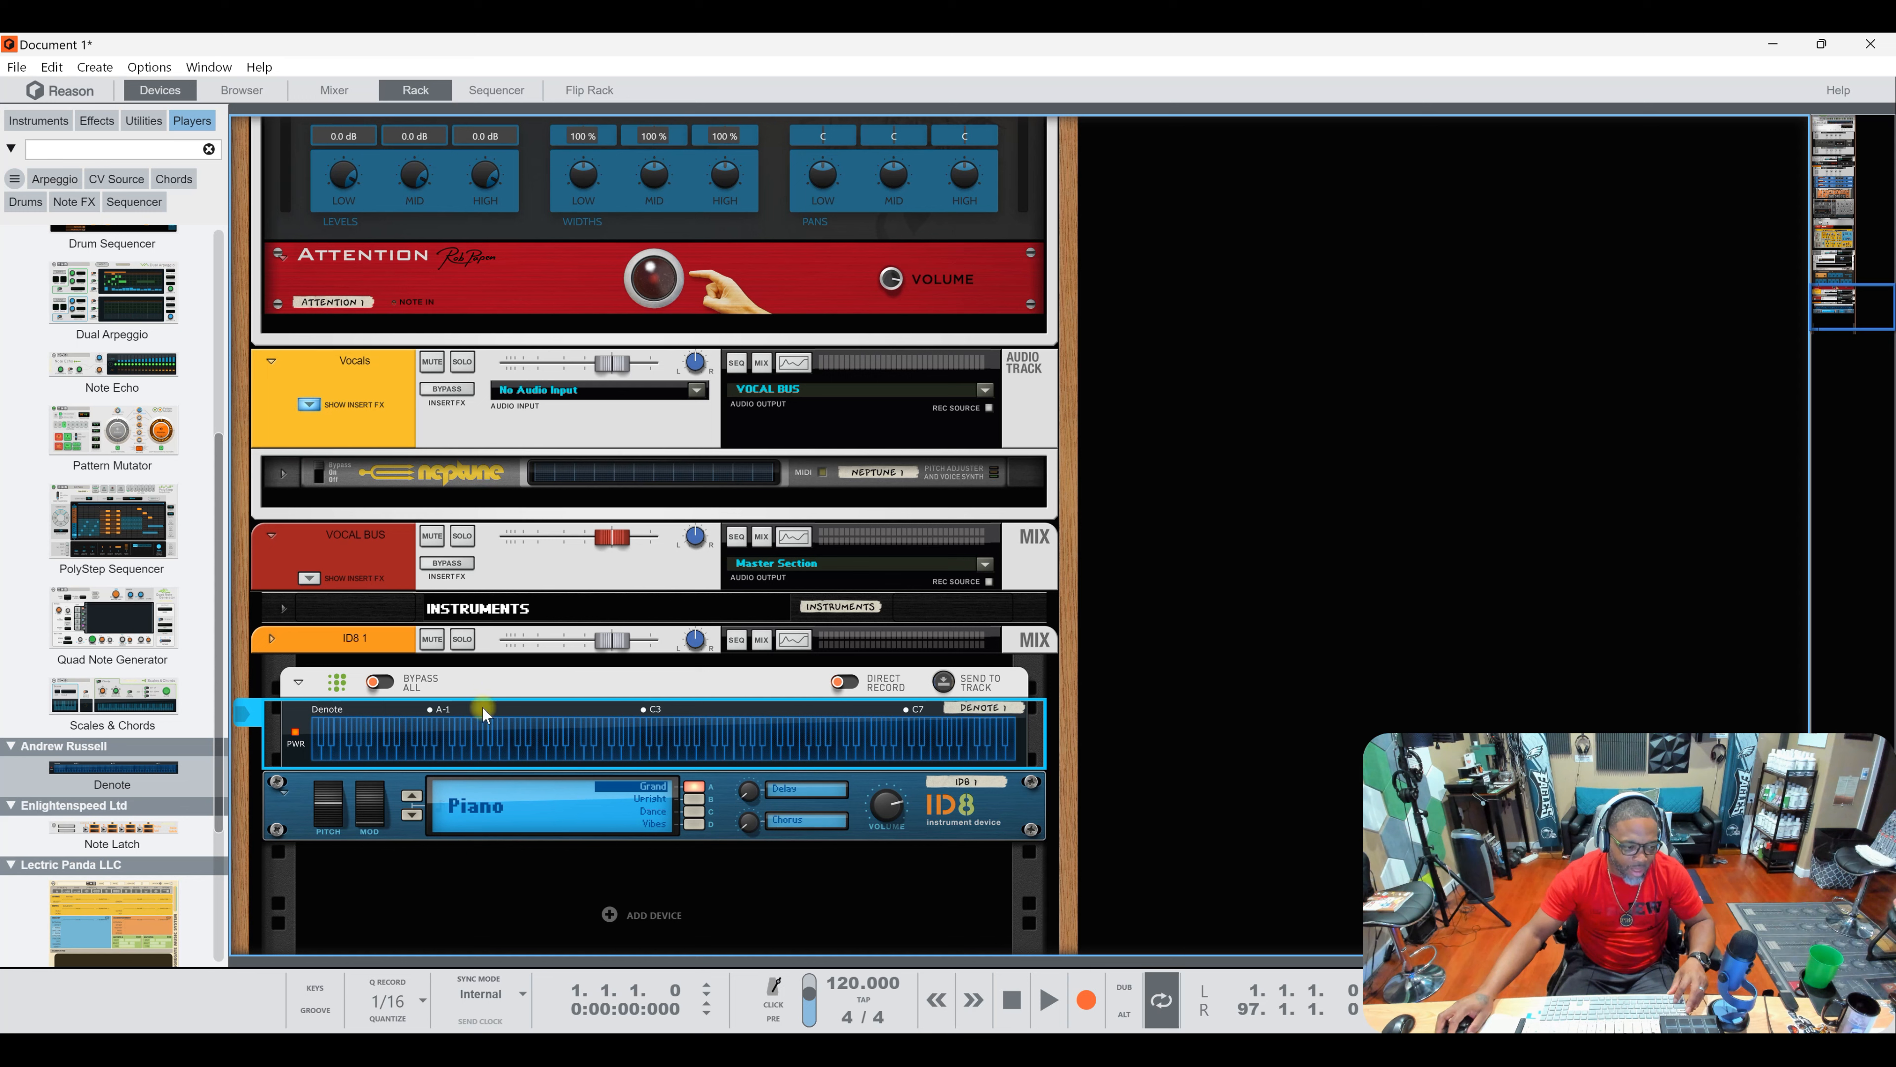
pyautogui.moveTo(93, 827); pyautogui.dragTo(539, 728)
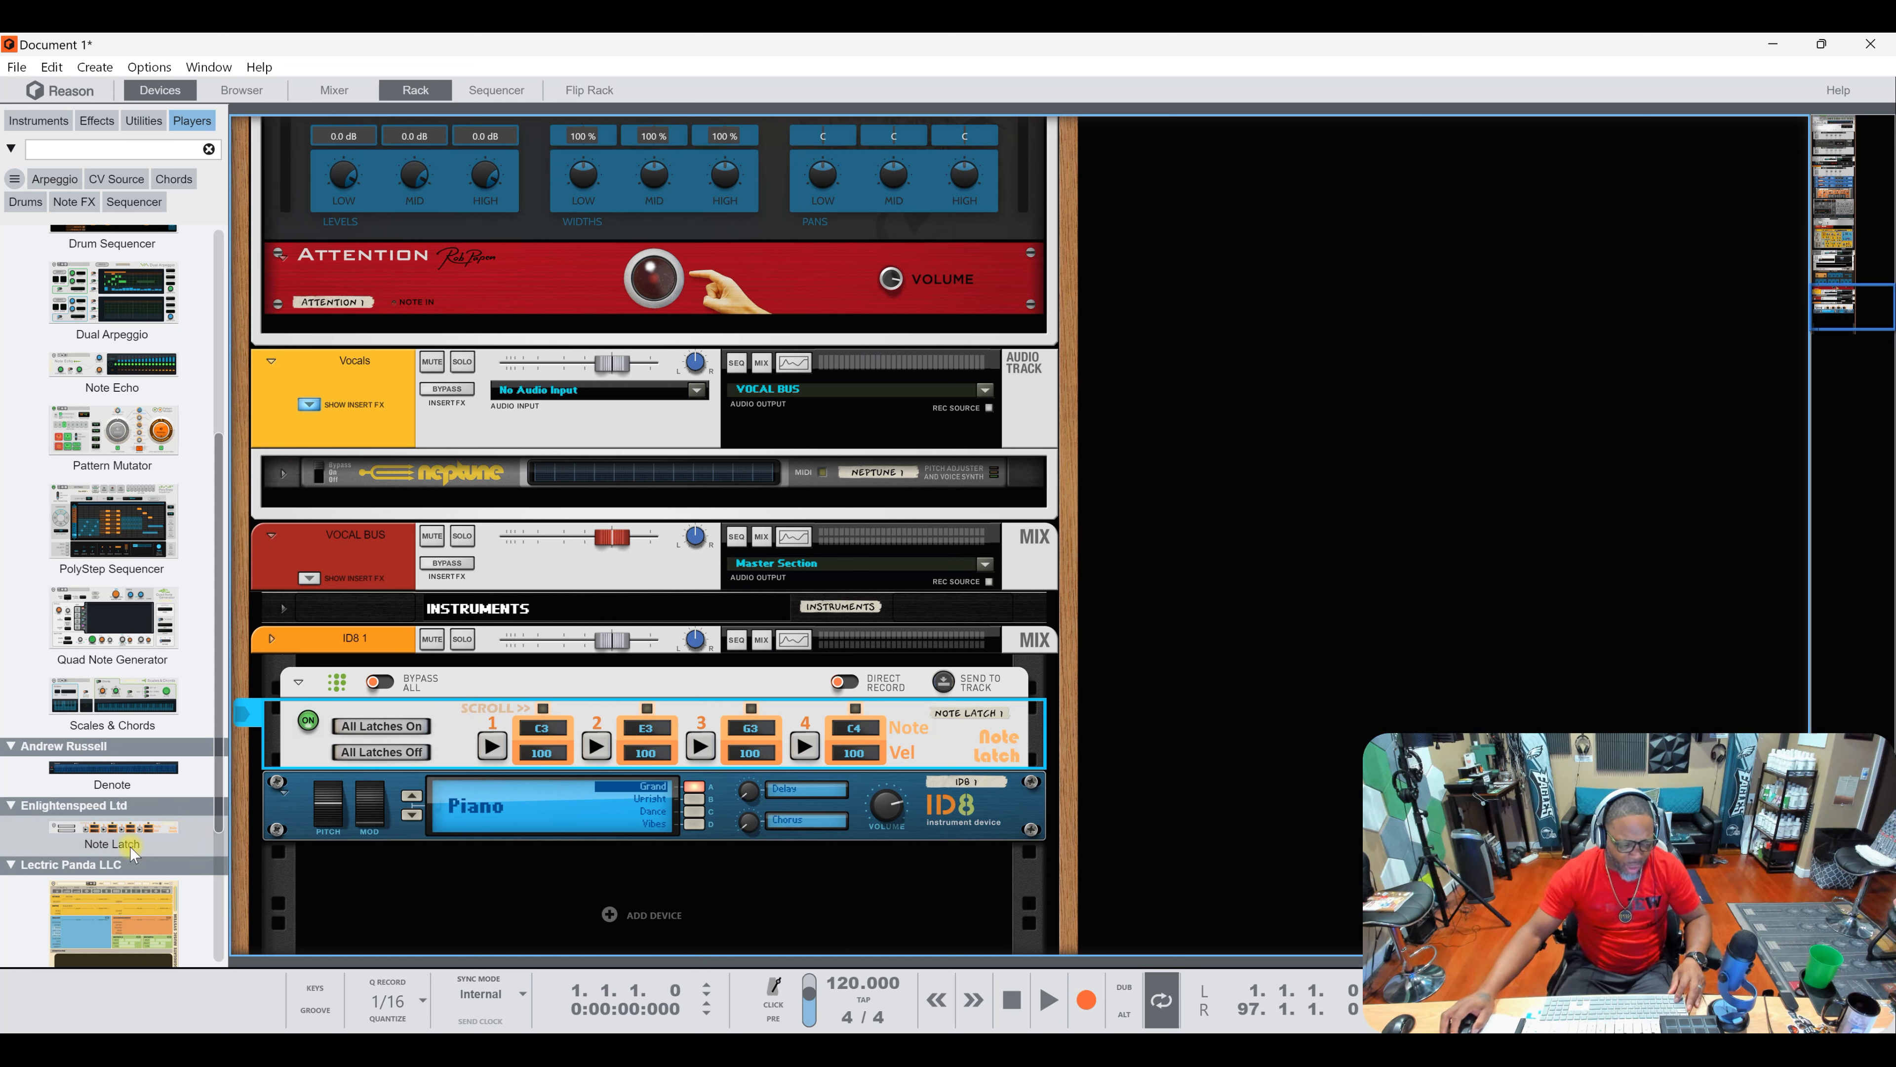
# Step: Add the Aggregate Music System below the ID8 with the Note Latch, and randomize its pattern several times
pyautogui.moveTo(132, 851); pyautogui.dragTo(521, 902)
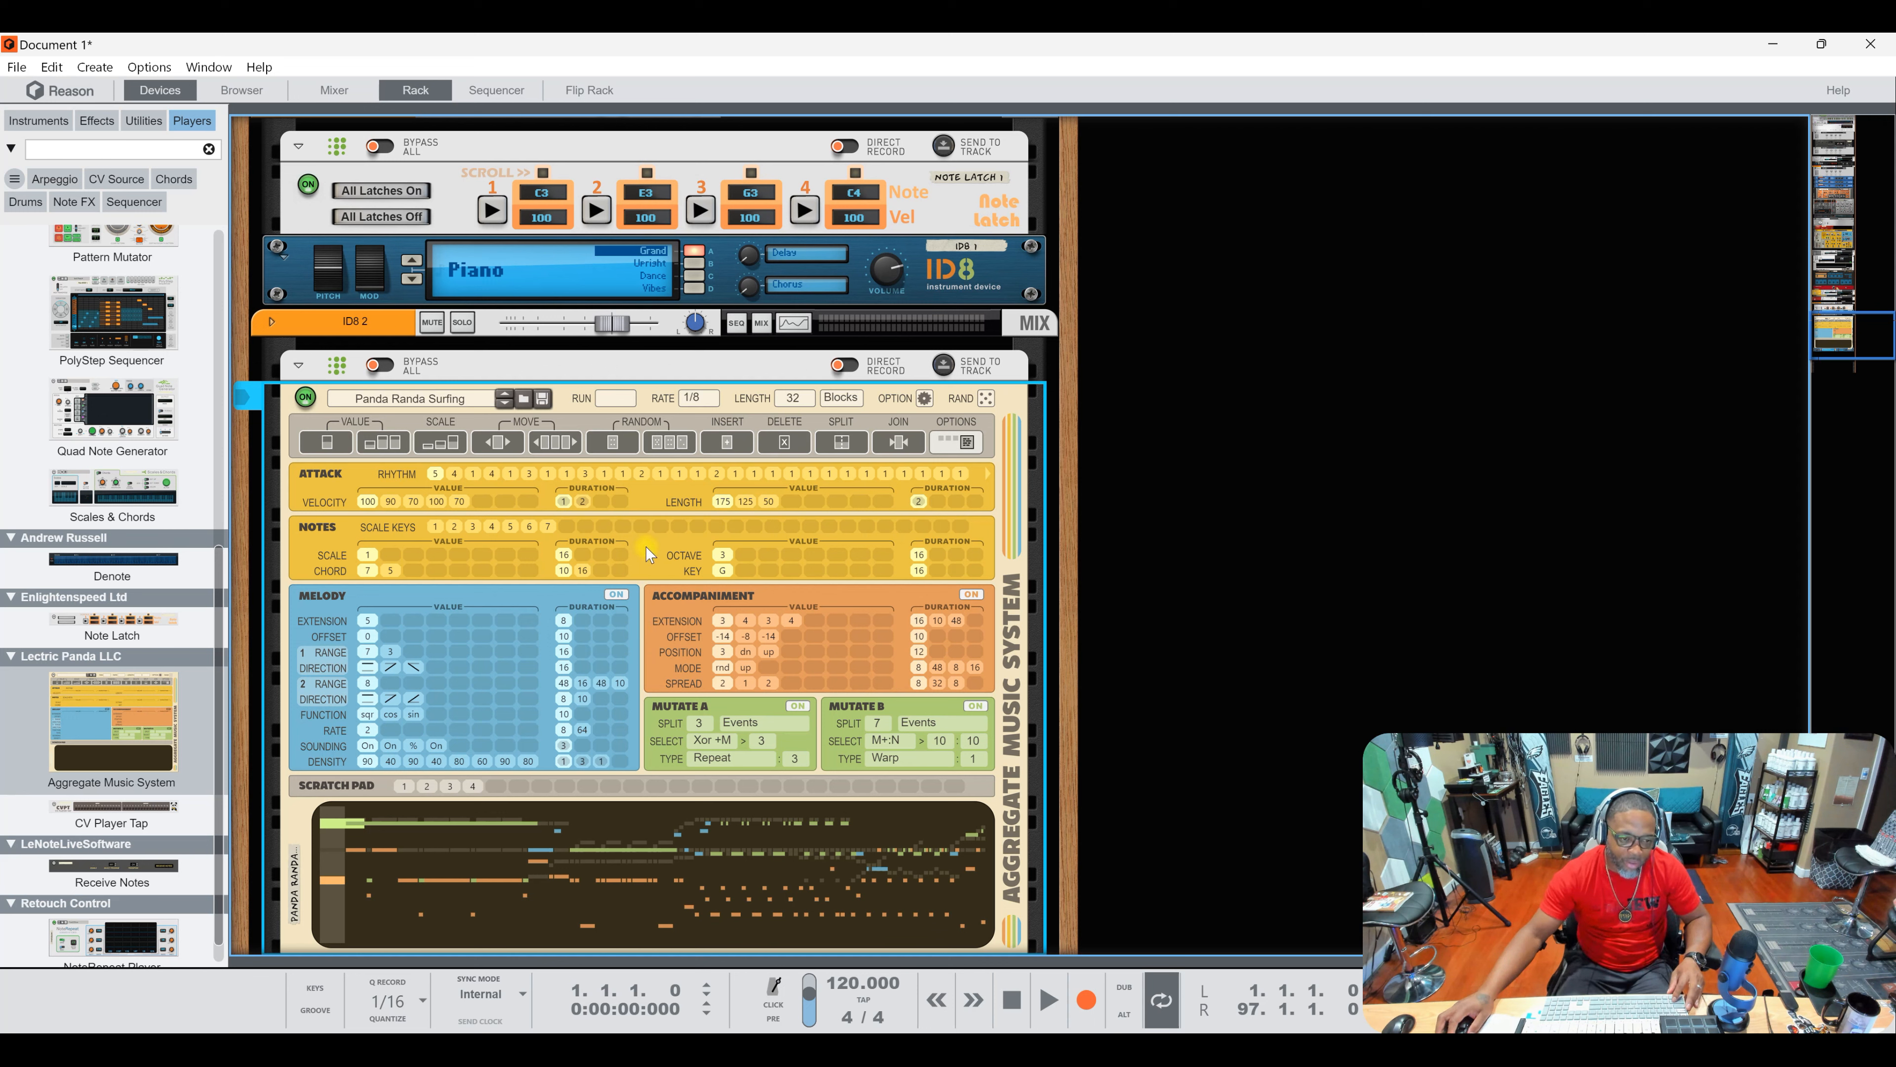
pyautogui.click(435, 394)
pyautogui.click(580, 359)
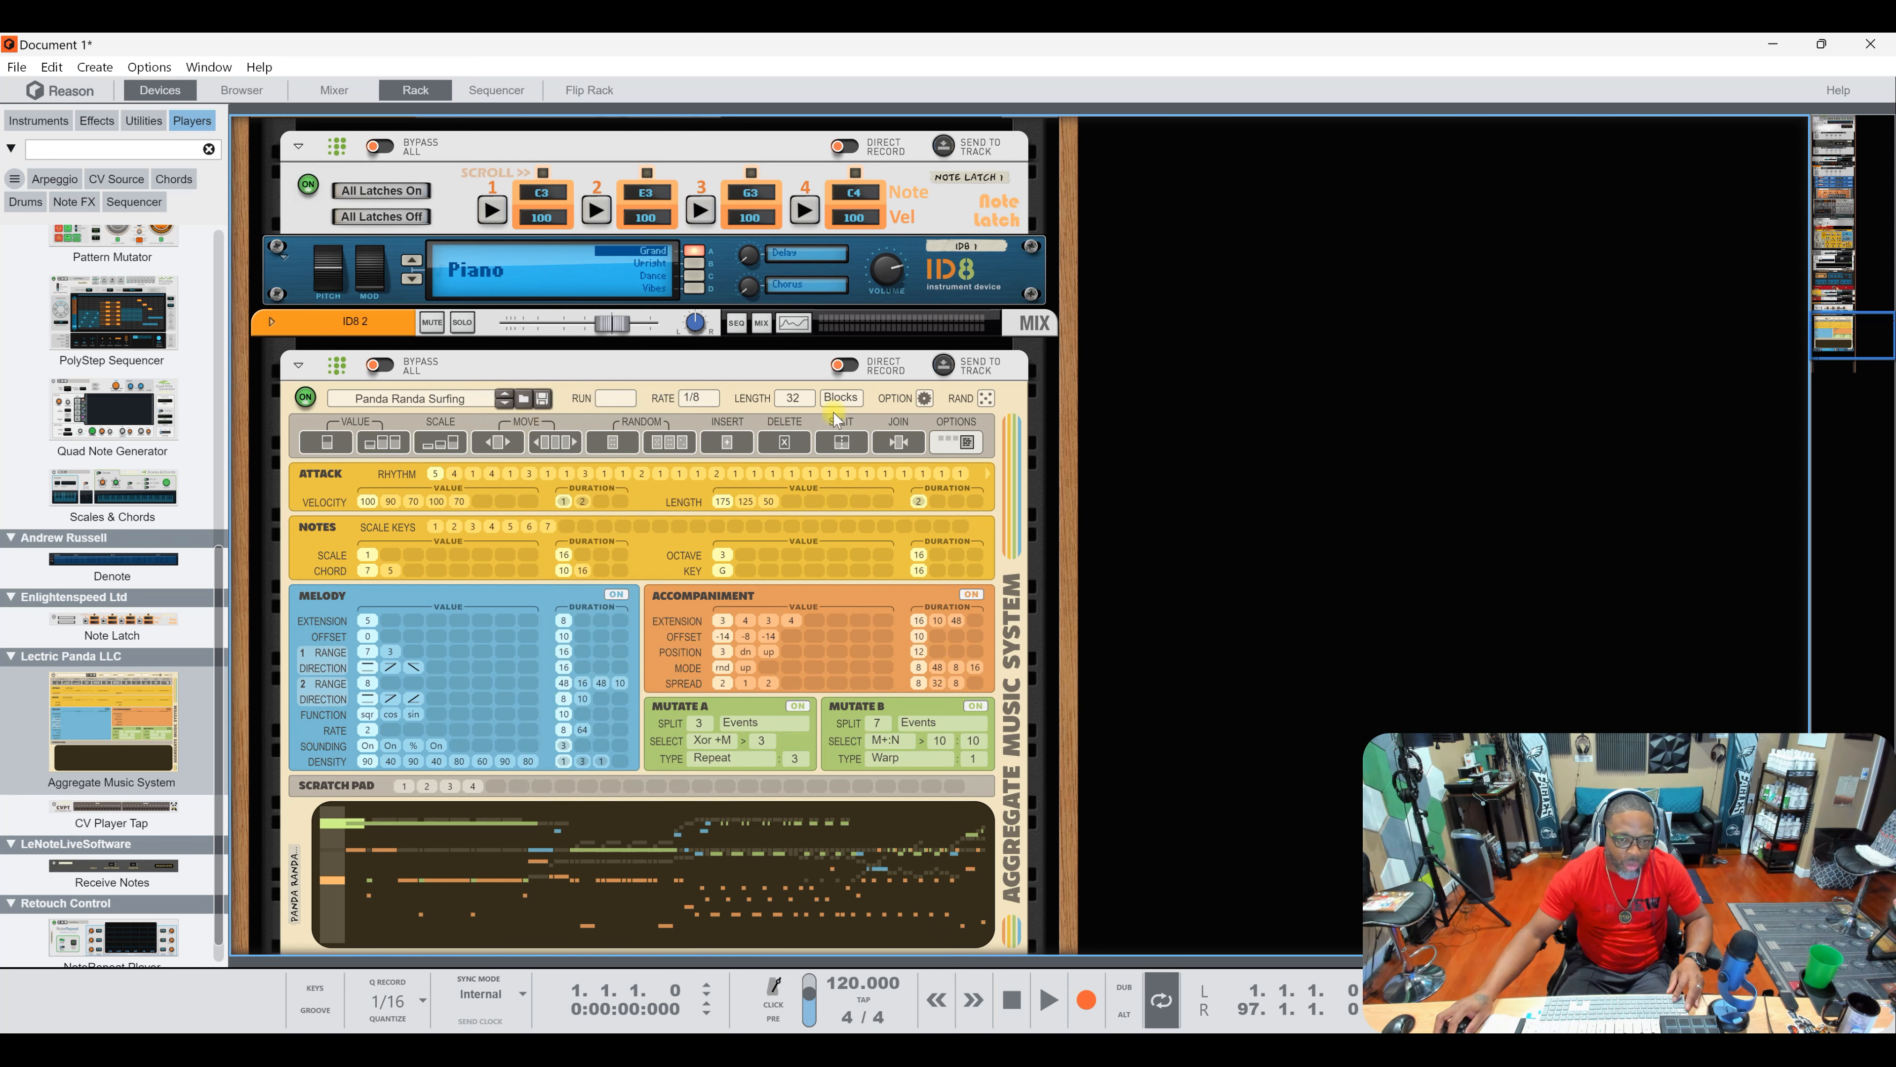
pyautogui.click(987, 401)
pyautogui.click(987, 401)
pyautogui.click(987, 401)
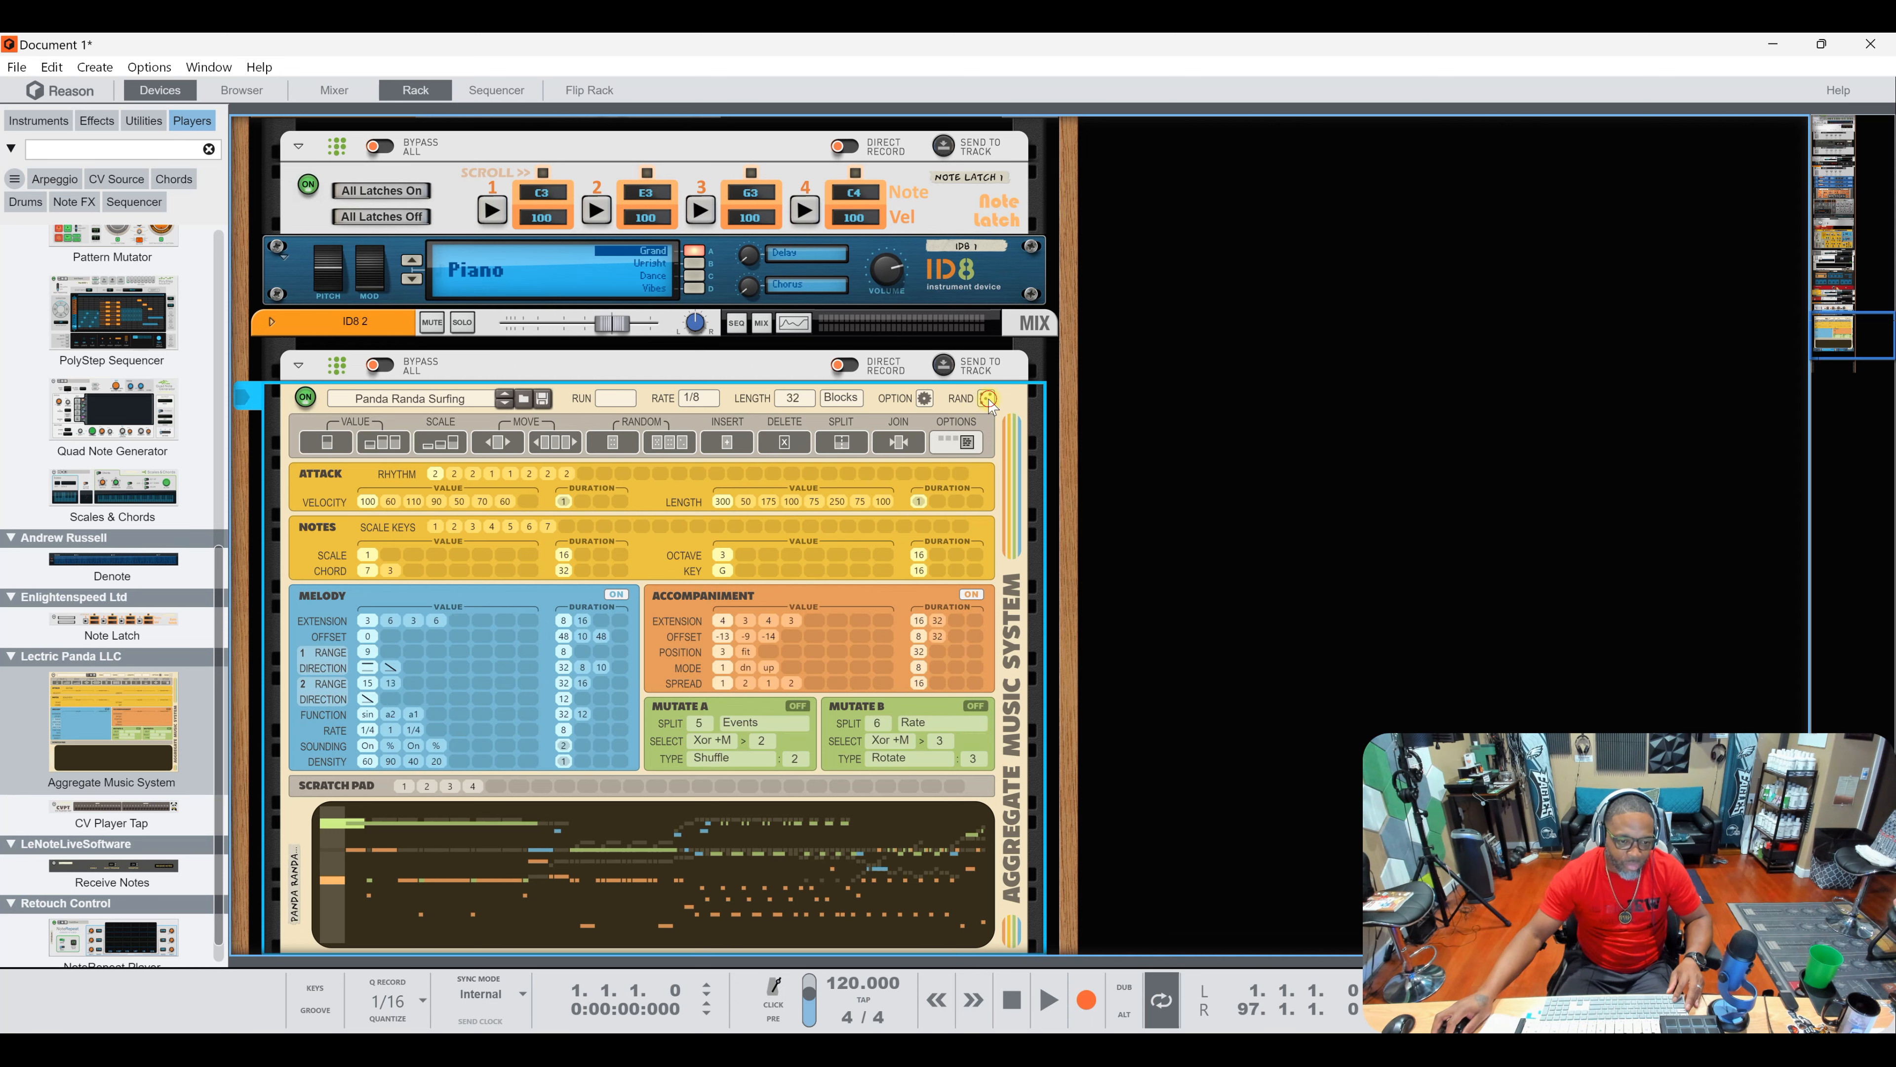
pyautogui.click(987, 401)
pyautogui.click(987, 401)
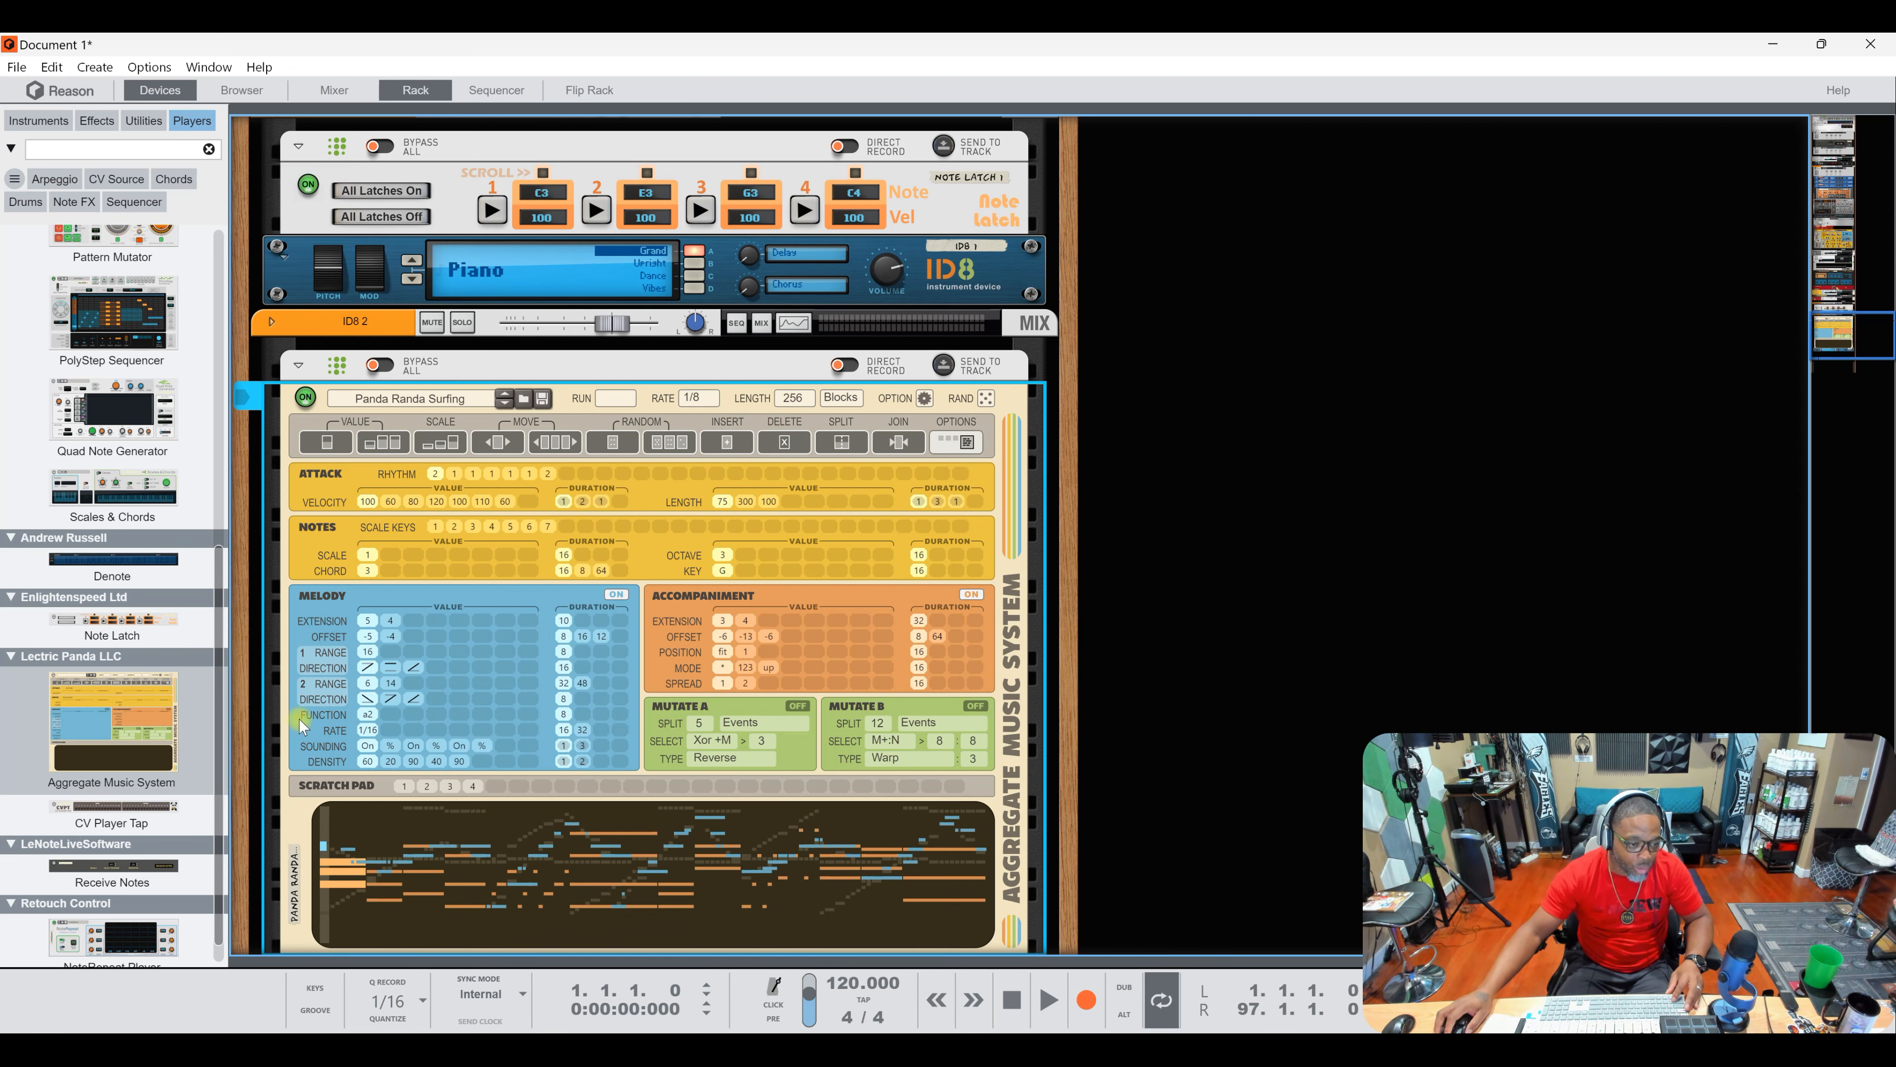
# Step: Delete the Aggregate Music System and the Note Latch along with both of their ID8 instruments
pyautogui.scroll(-3, 243, 721)
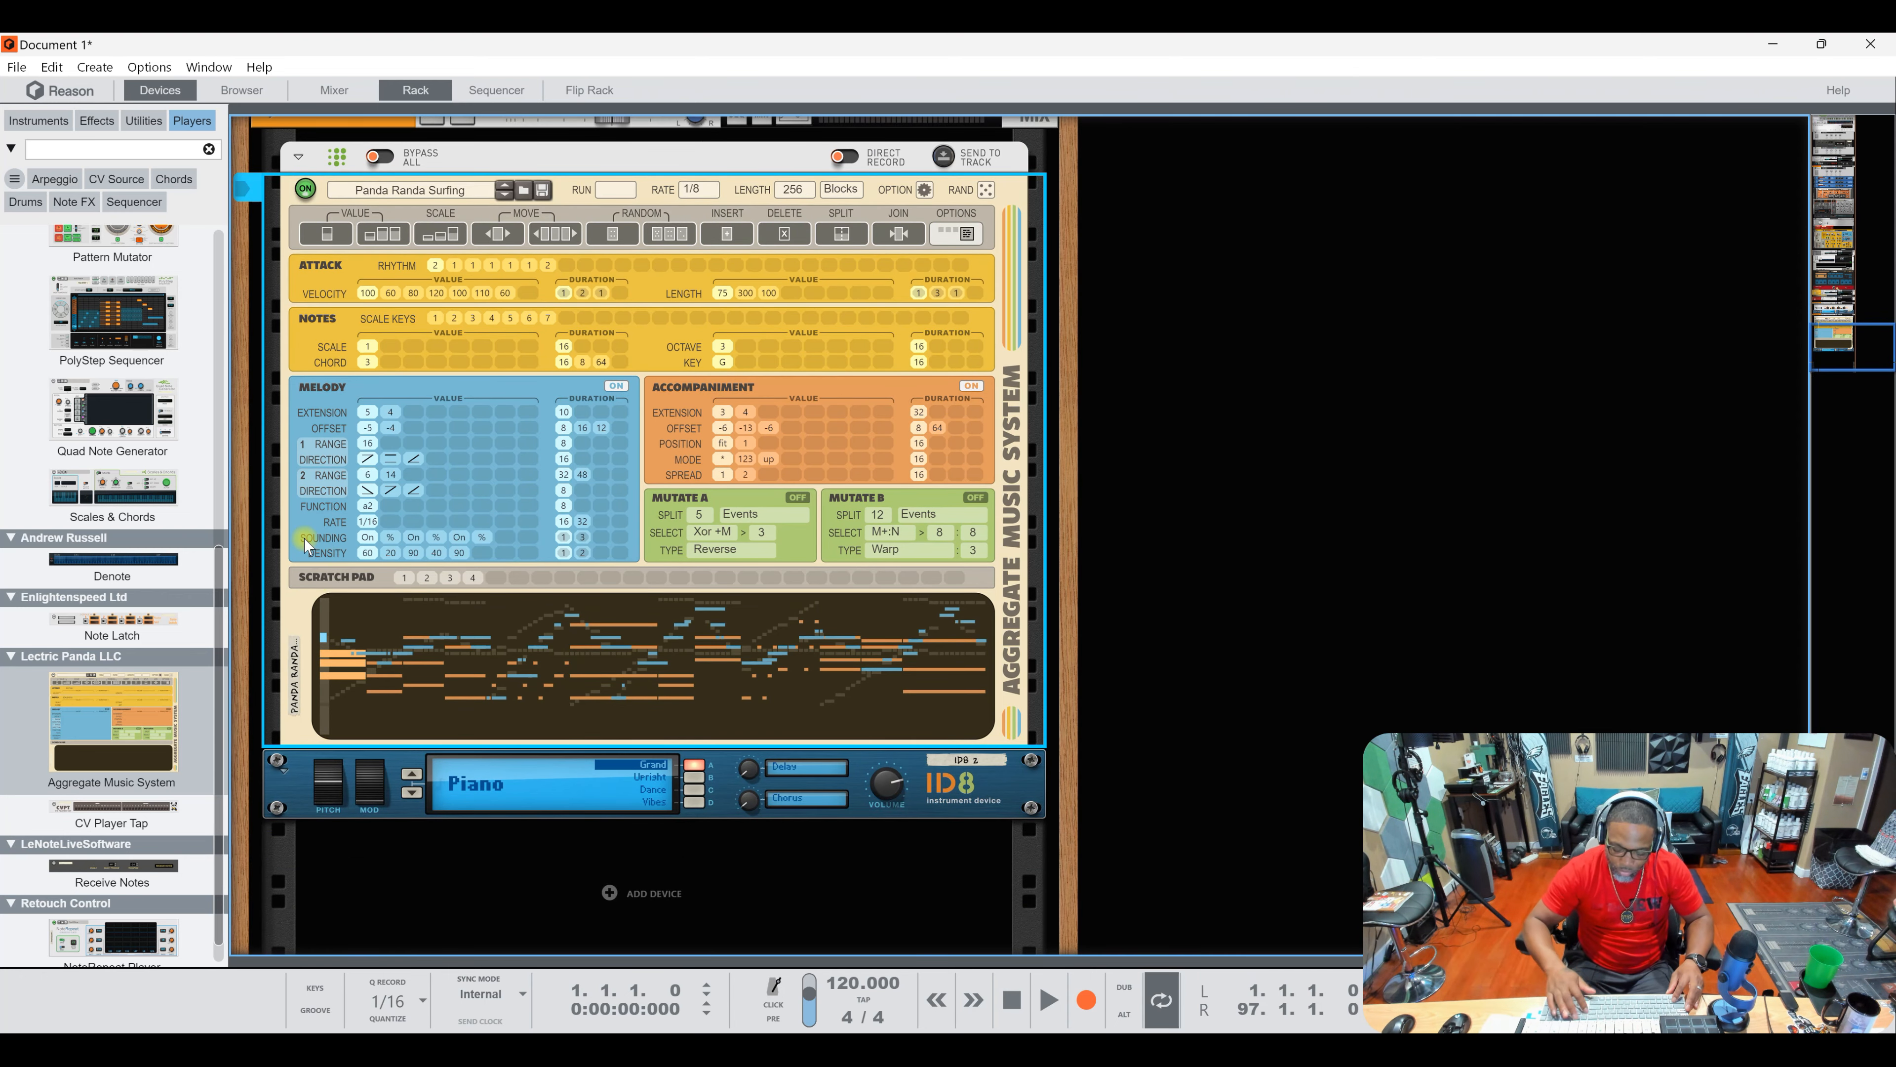
pyautogui.press('Delete')
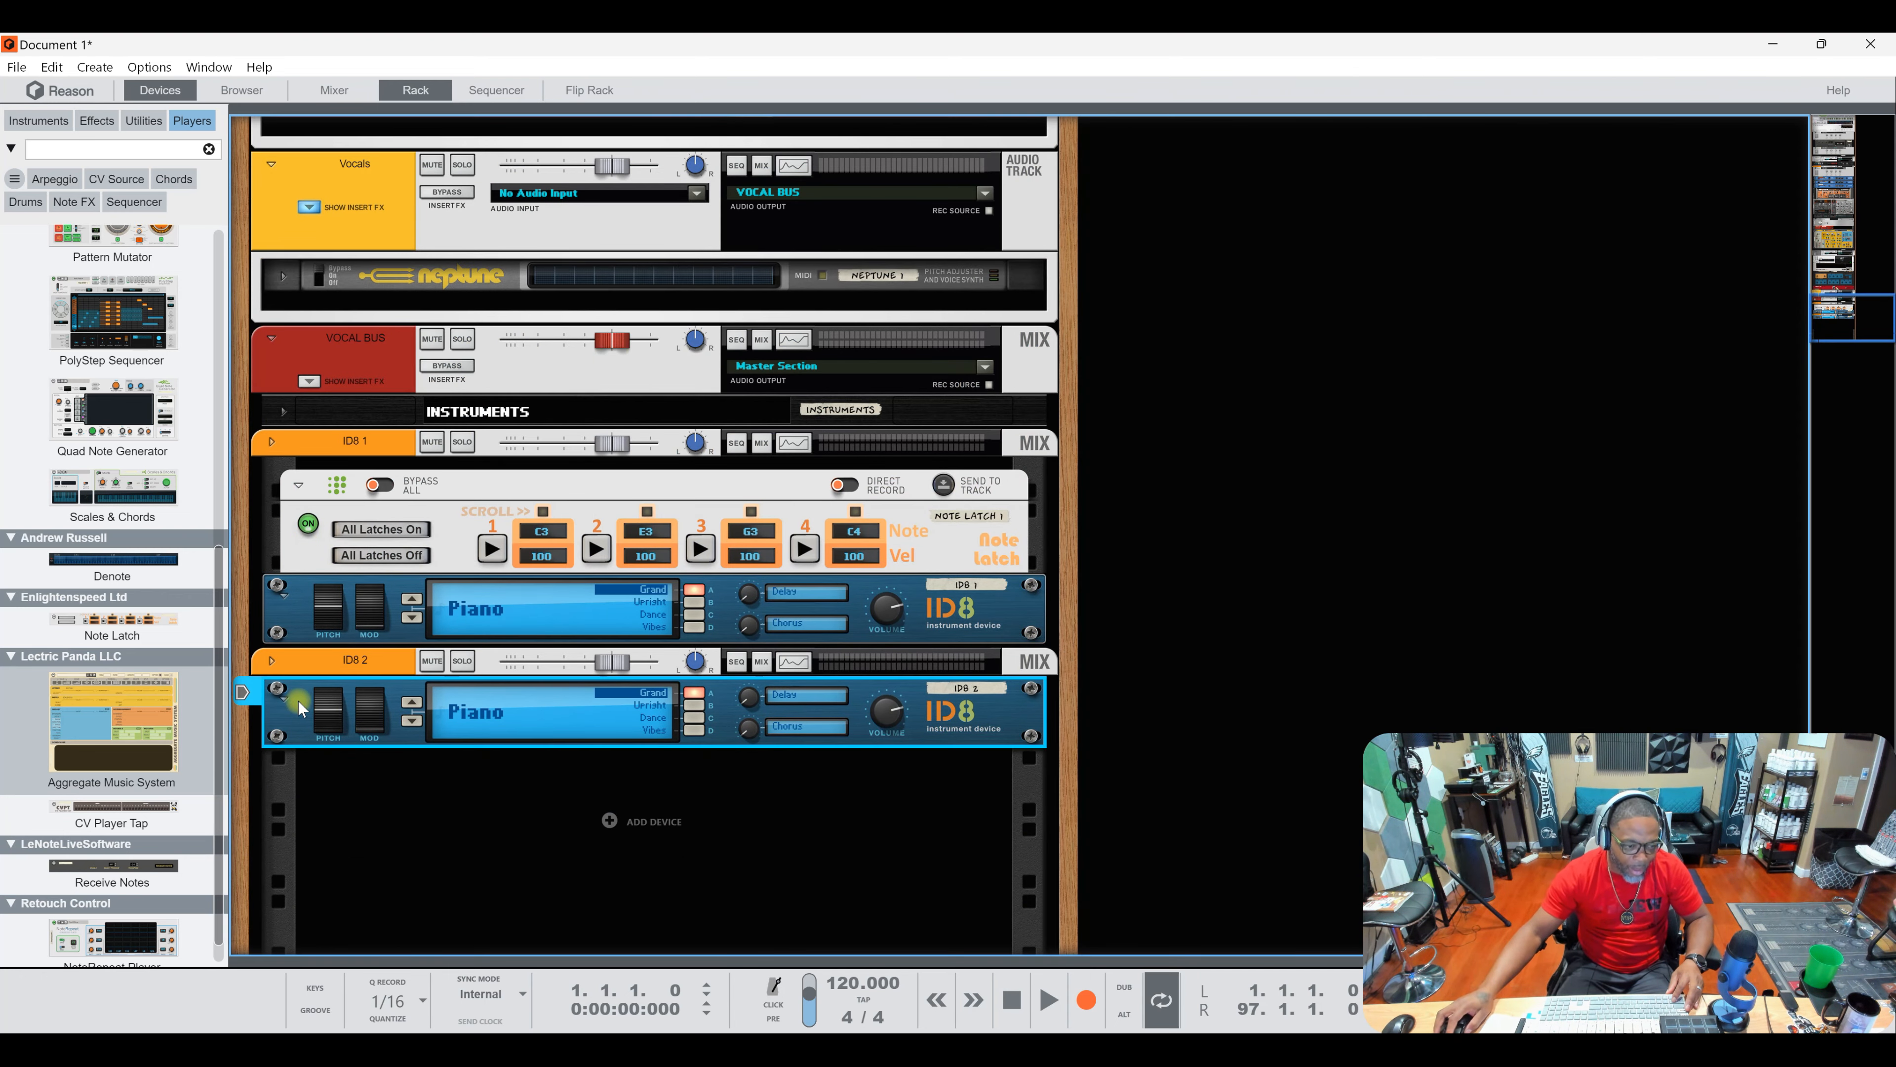
pyautogui.press('Delete')
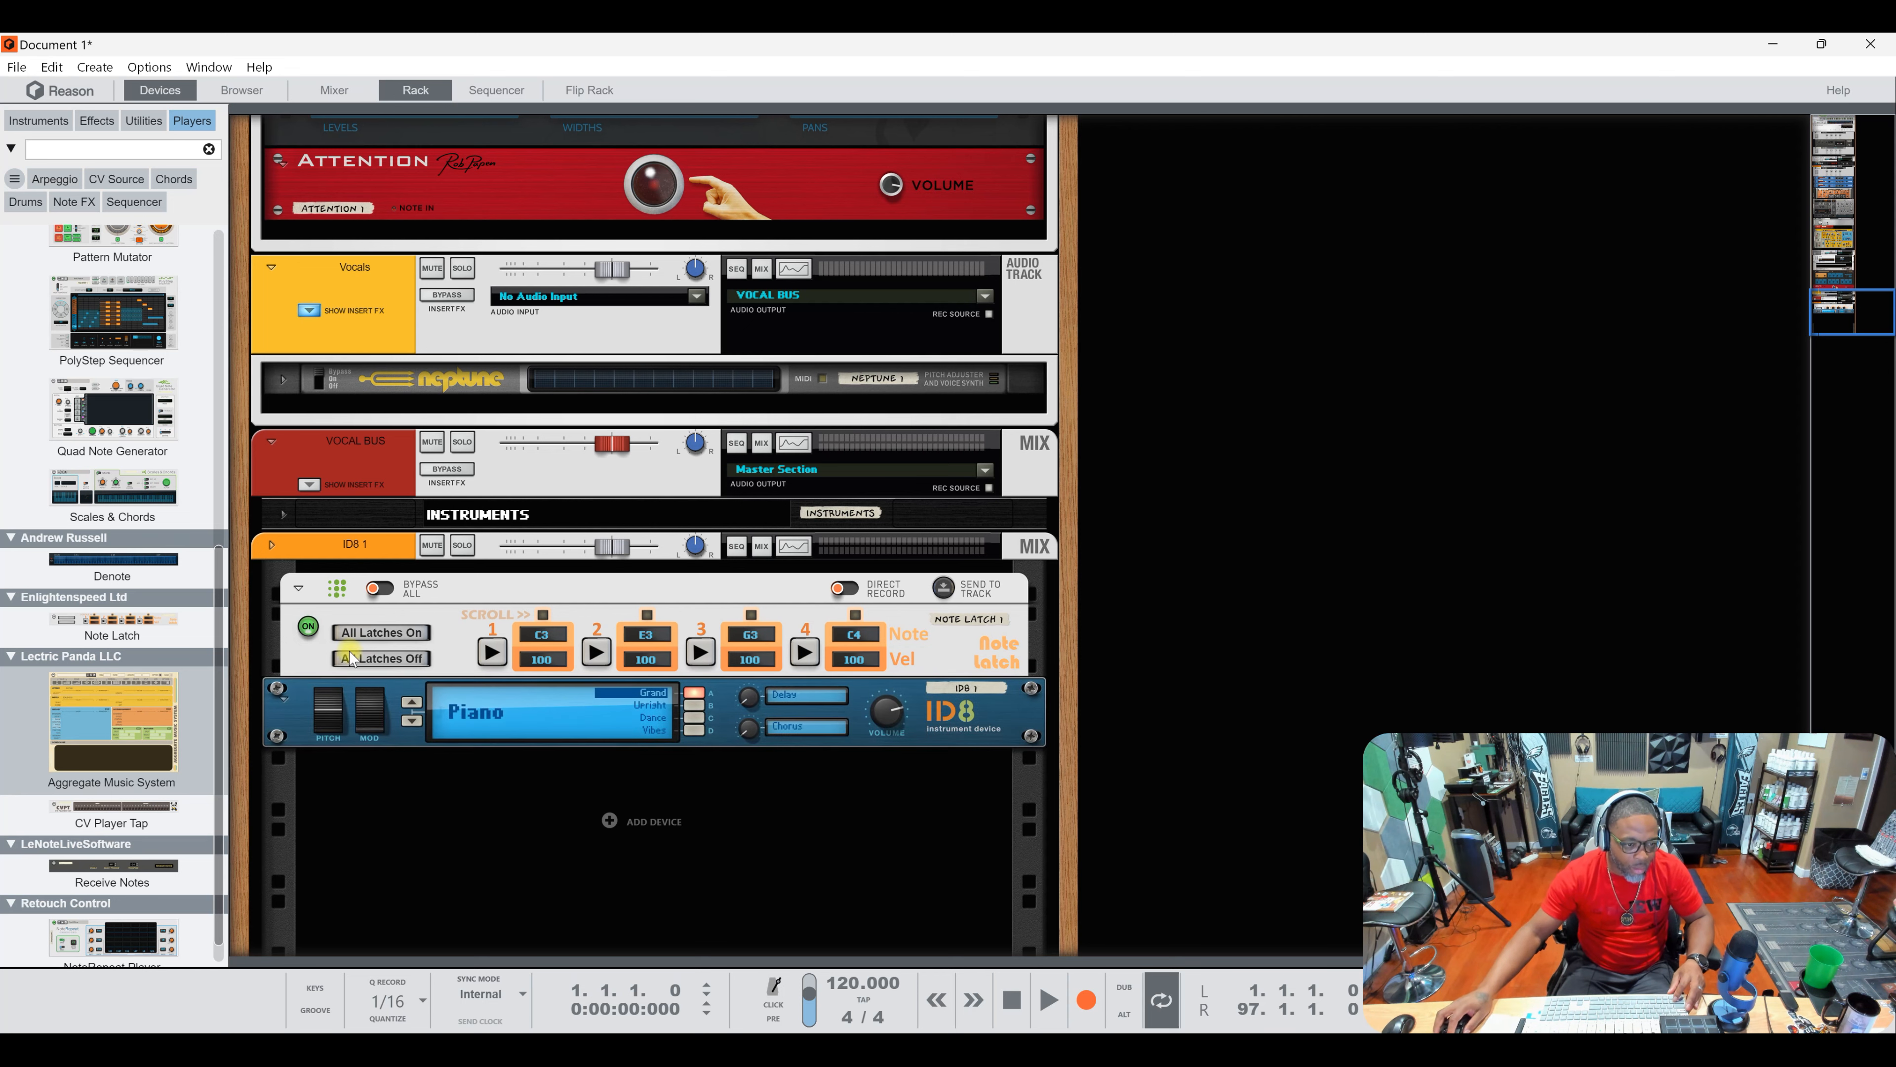
pyautogui.click(415, 683)
pyautogui.keyDown('shift'); pyautogui.click(448, 654); pyautogui.keyUp('shift')
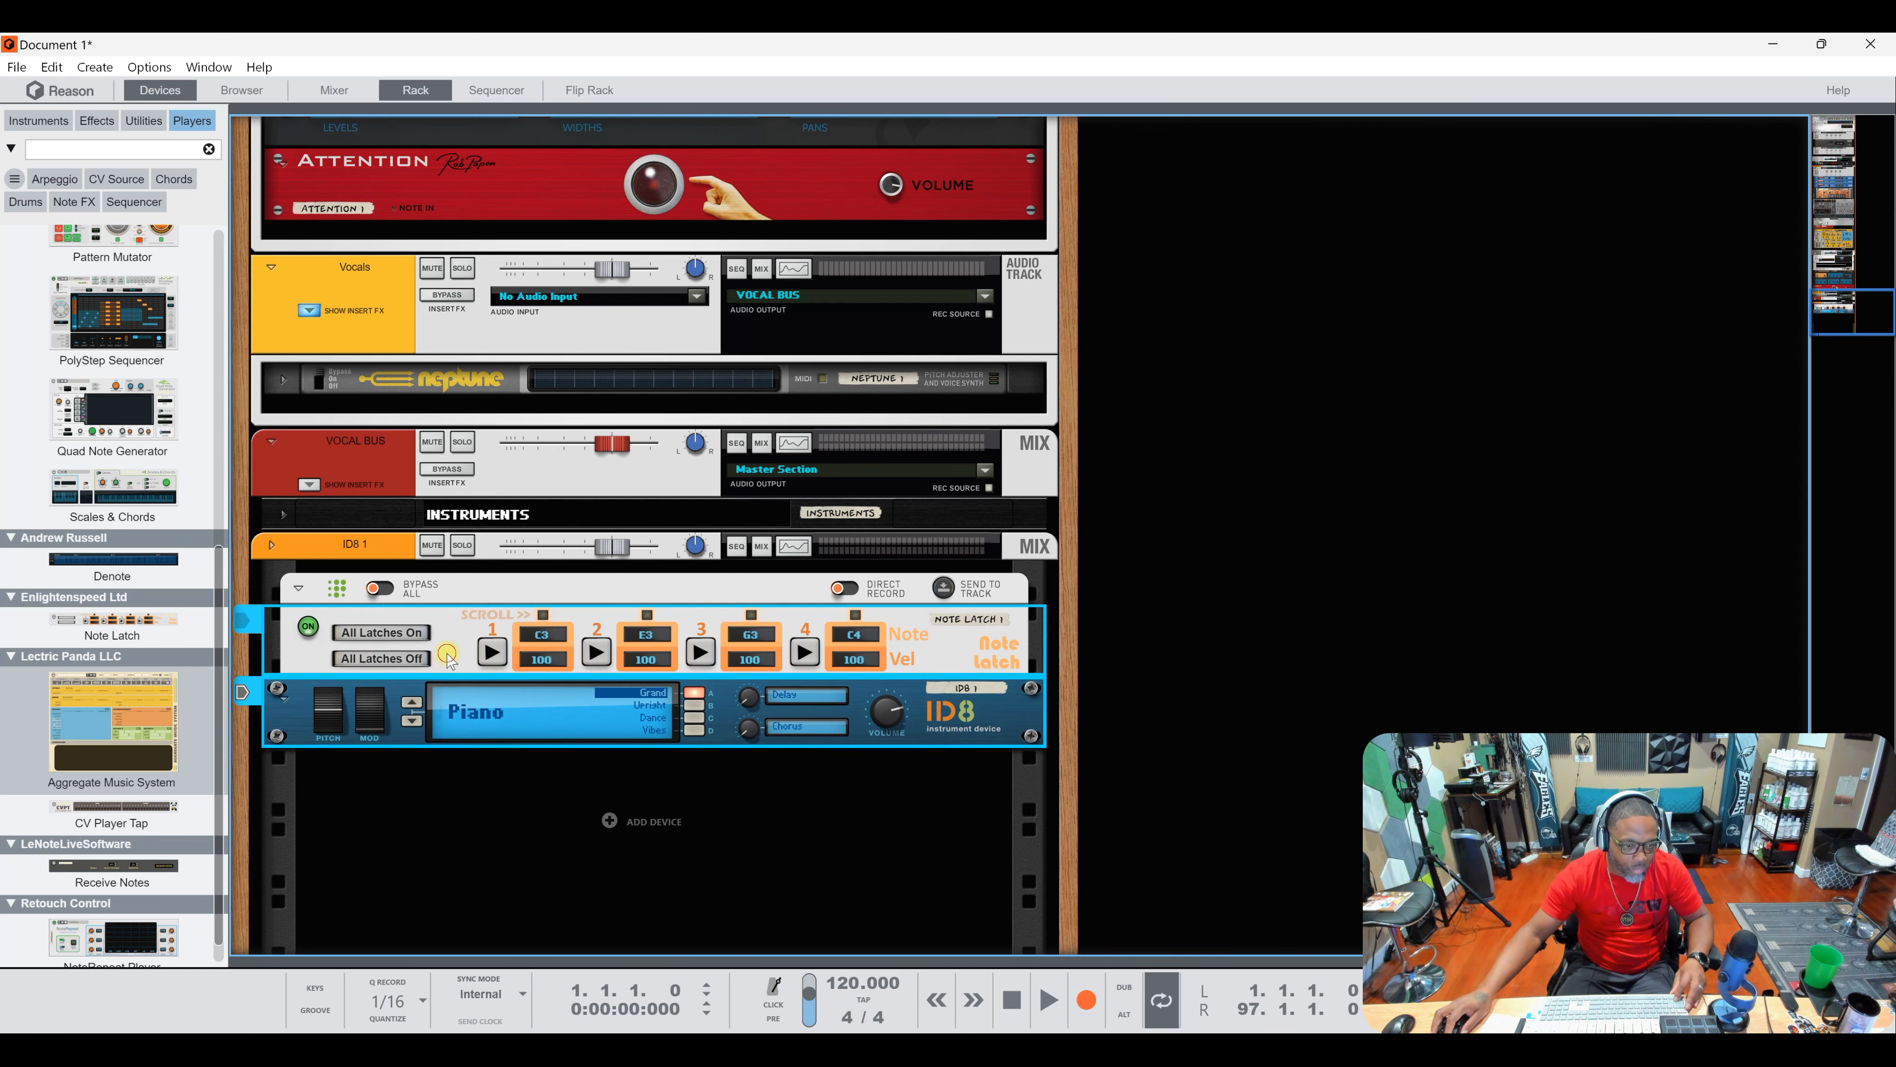
pyautogui.press('Delete')
pyautogui.press('Return')
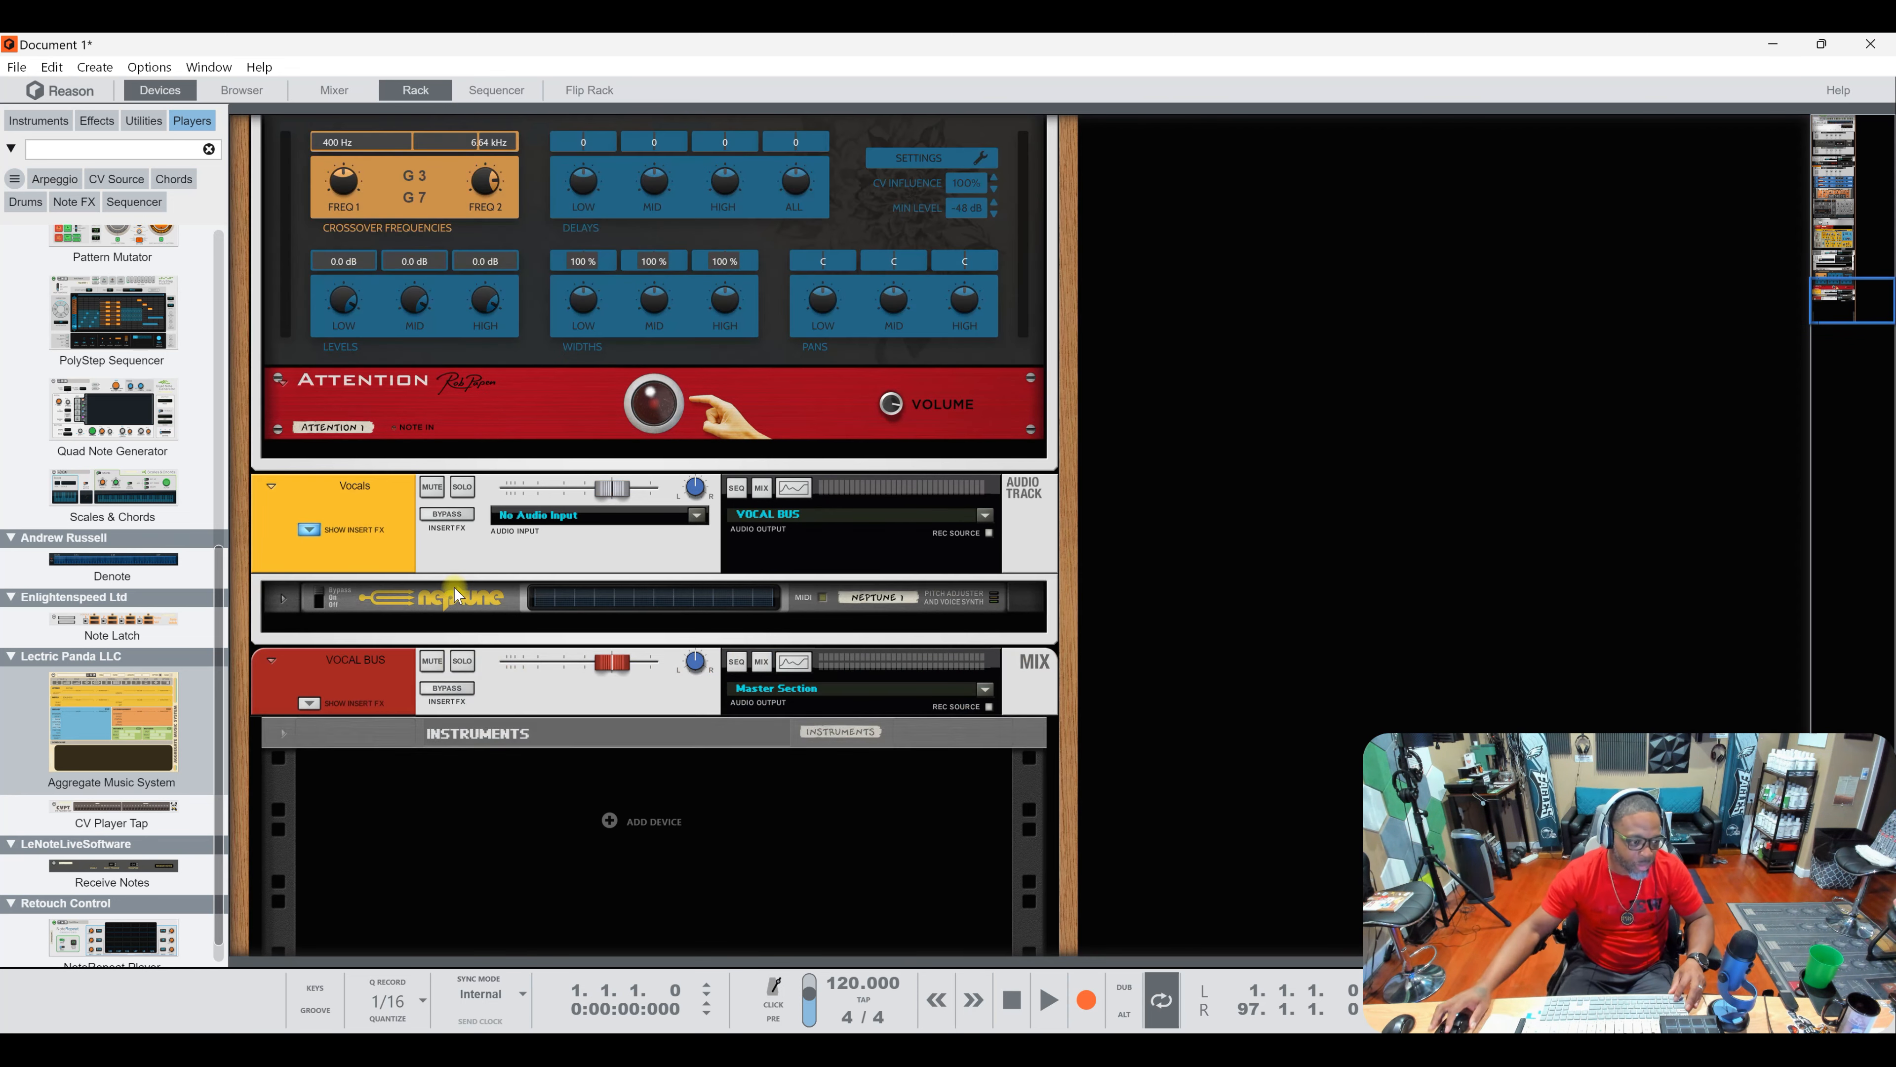
# Step: Add the CV Player Tap below the INSTRUMENTS divider
pyautogui.scroll(-1, 106, 743)
pyautogui.moveTo(117, 784); pyautogui.dragTo(495, 822)
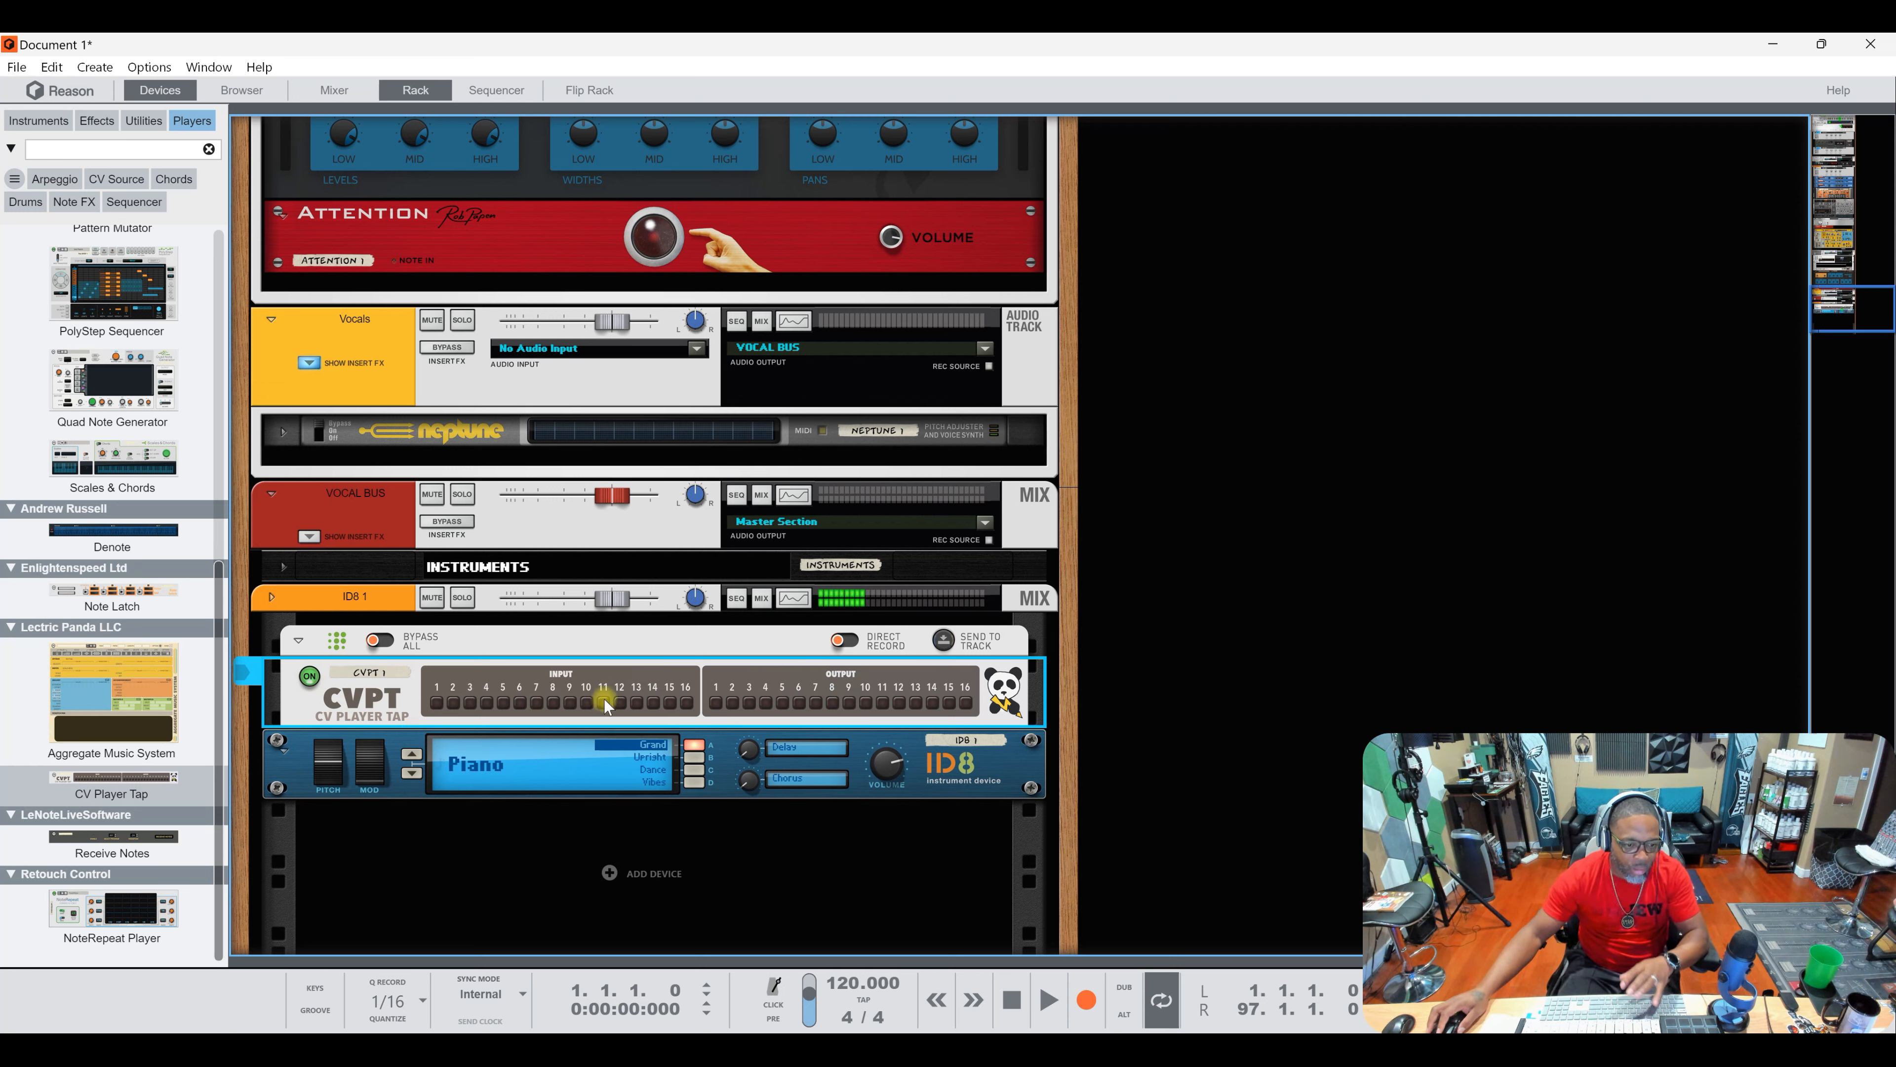
# Step: Check the audio settings in the preferences and close them unchanged
pyautogui.click(52, 66)
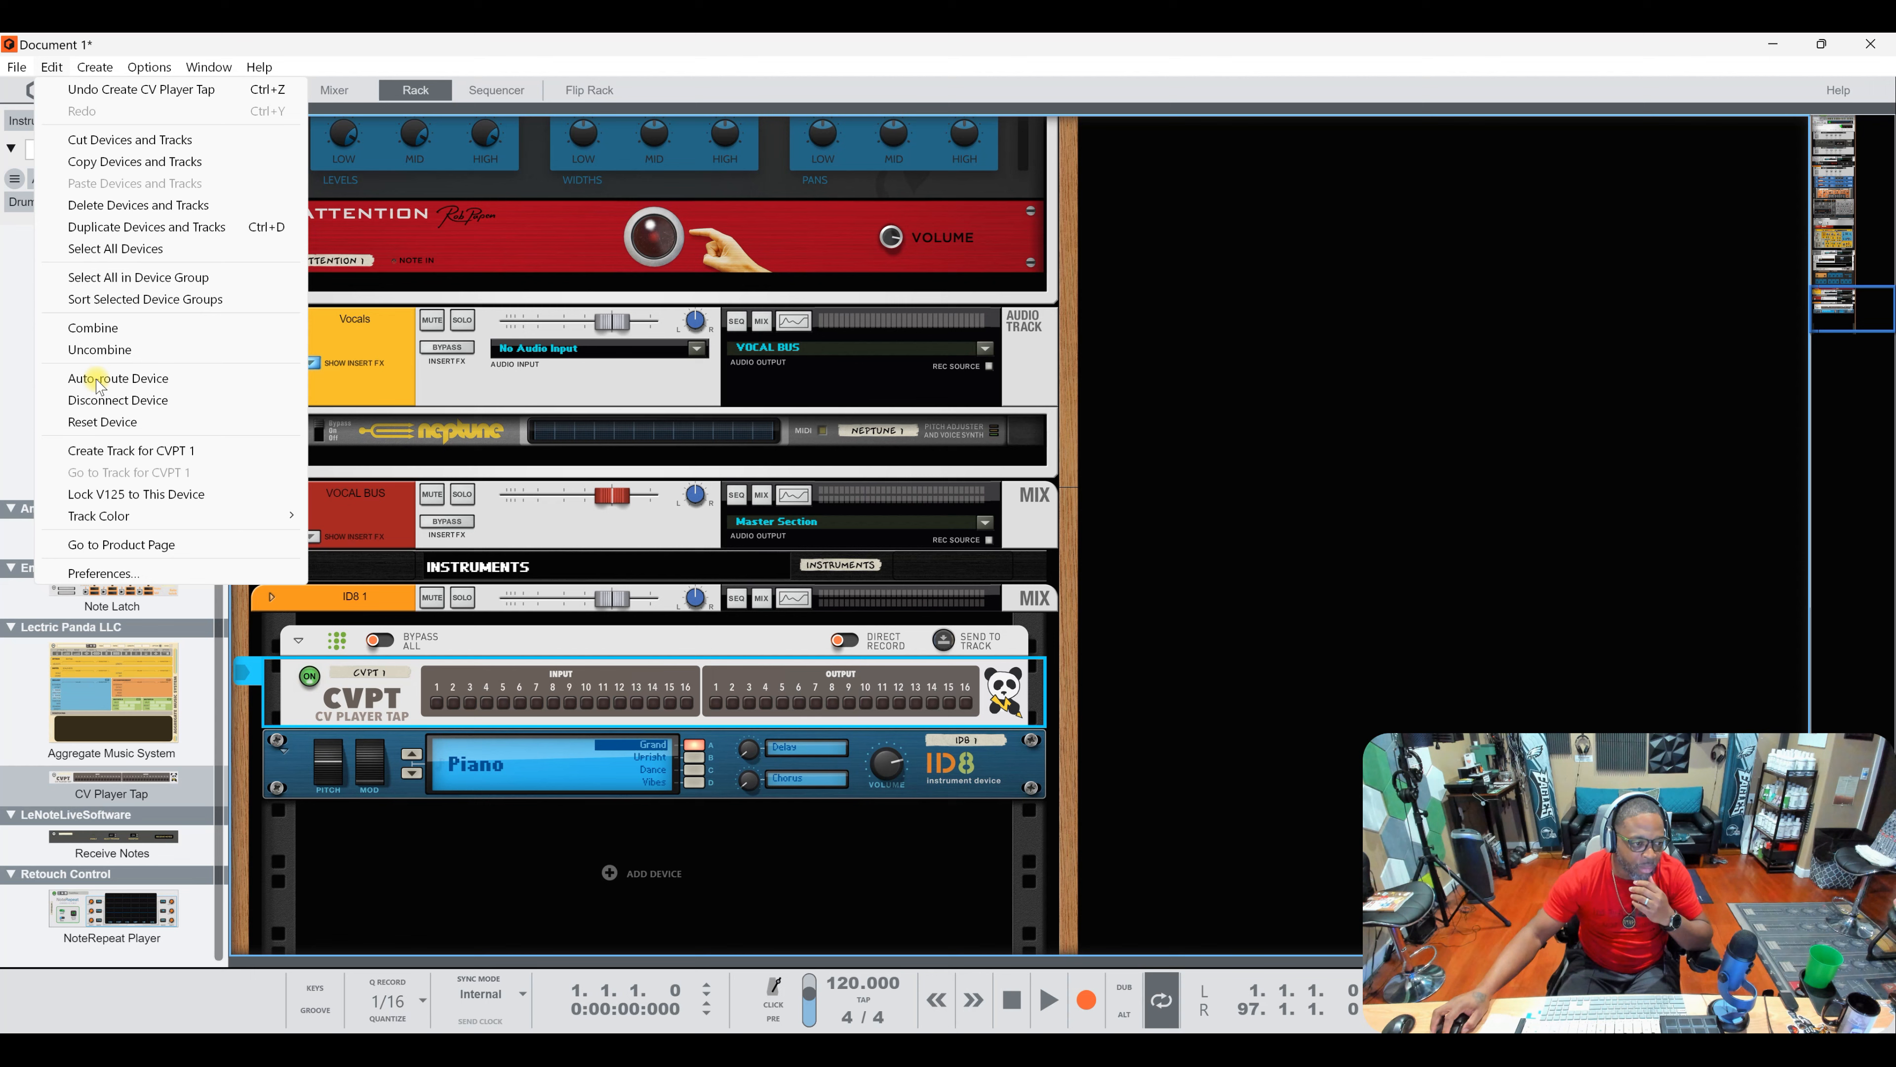
pyautogui.click(104, 573)
pyautogui.click(780, 96)
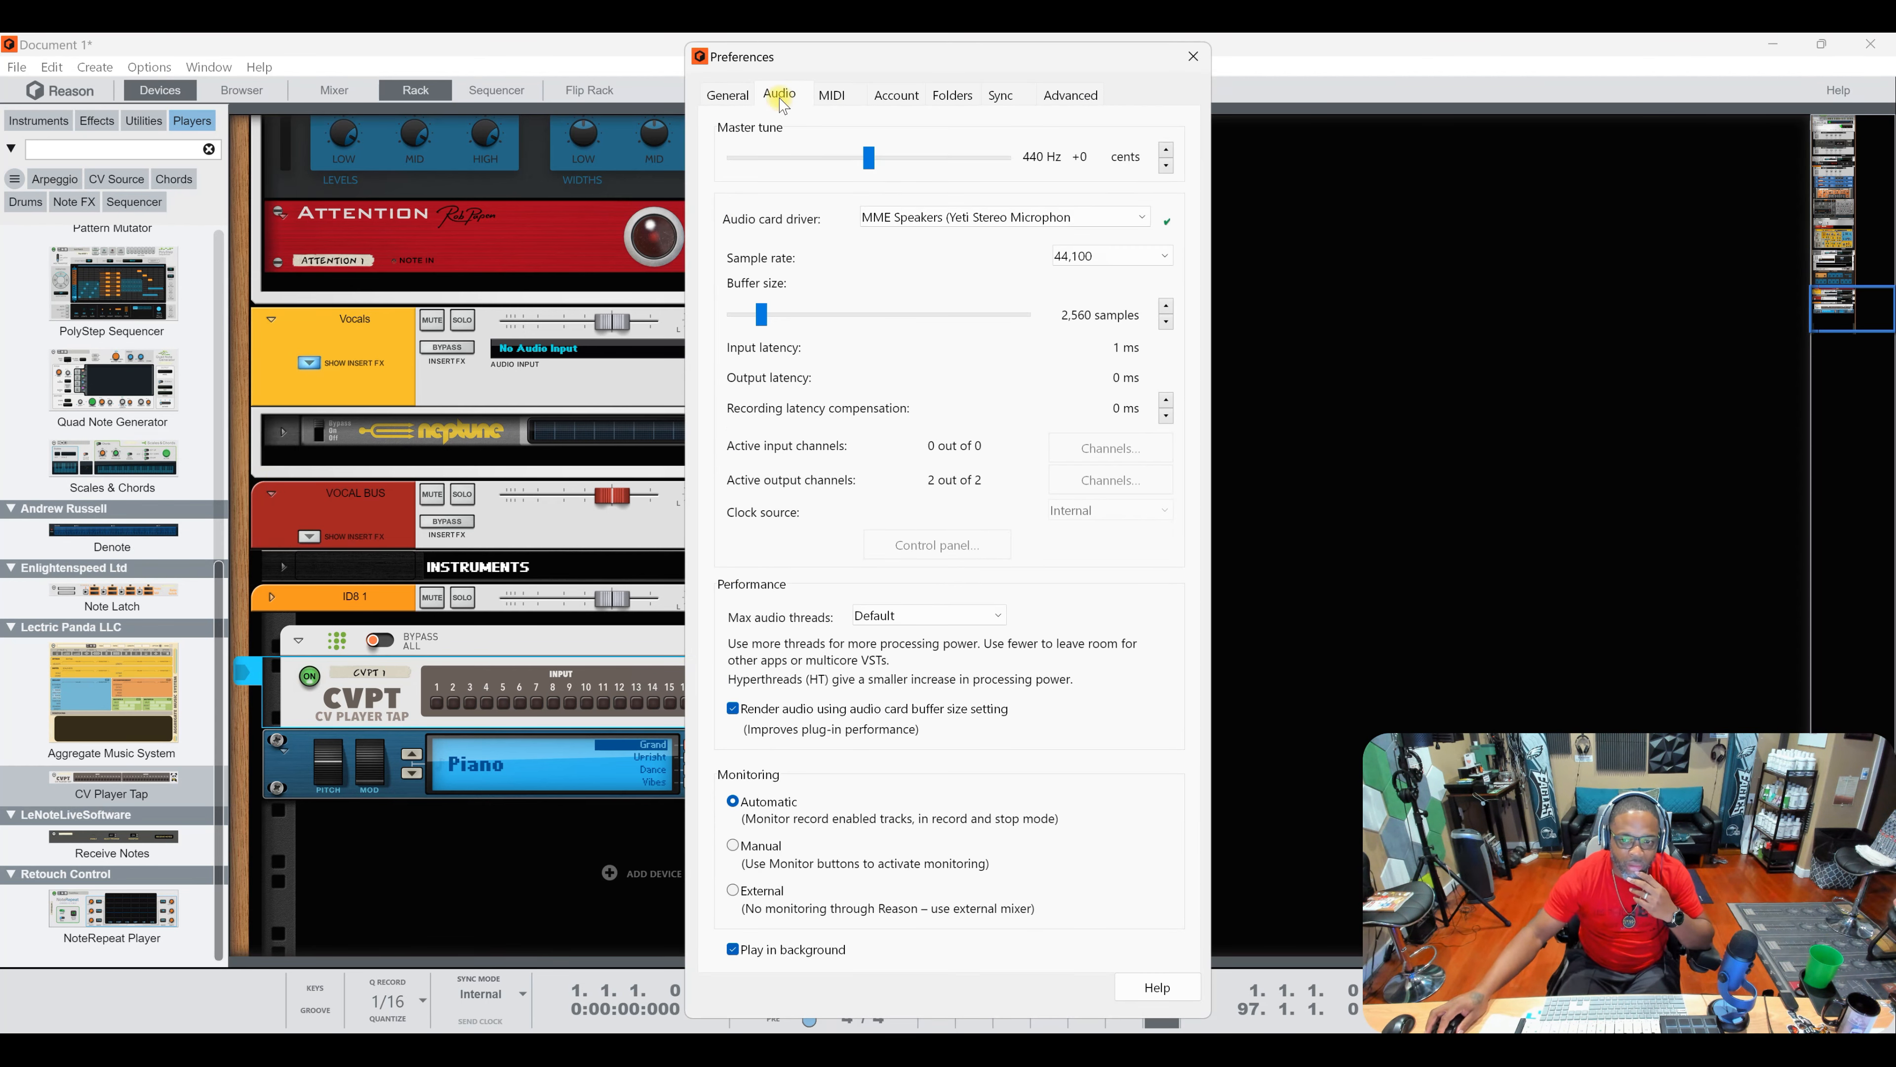
pyautogui.click(1191, 59)
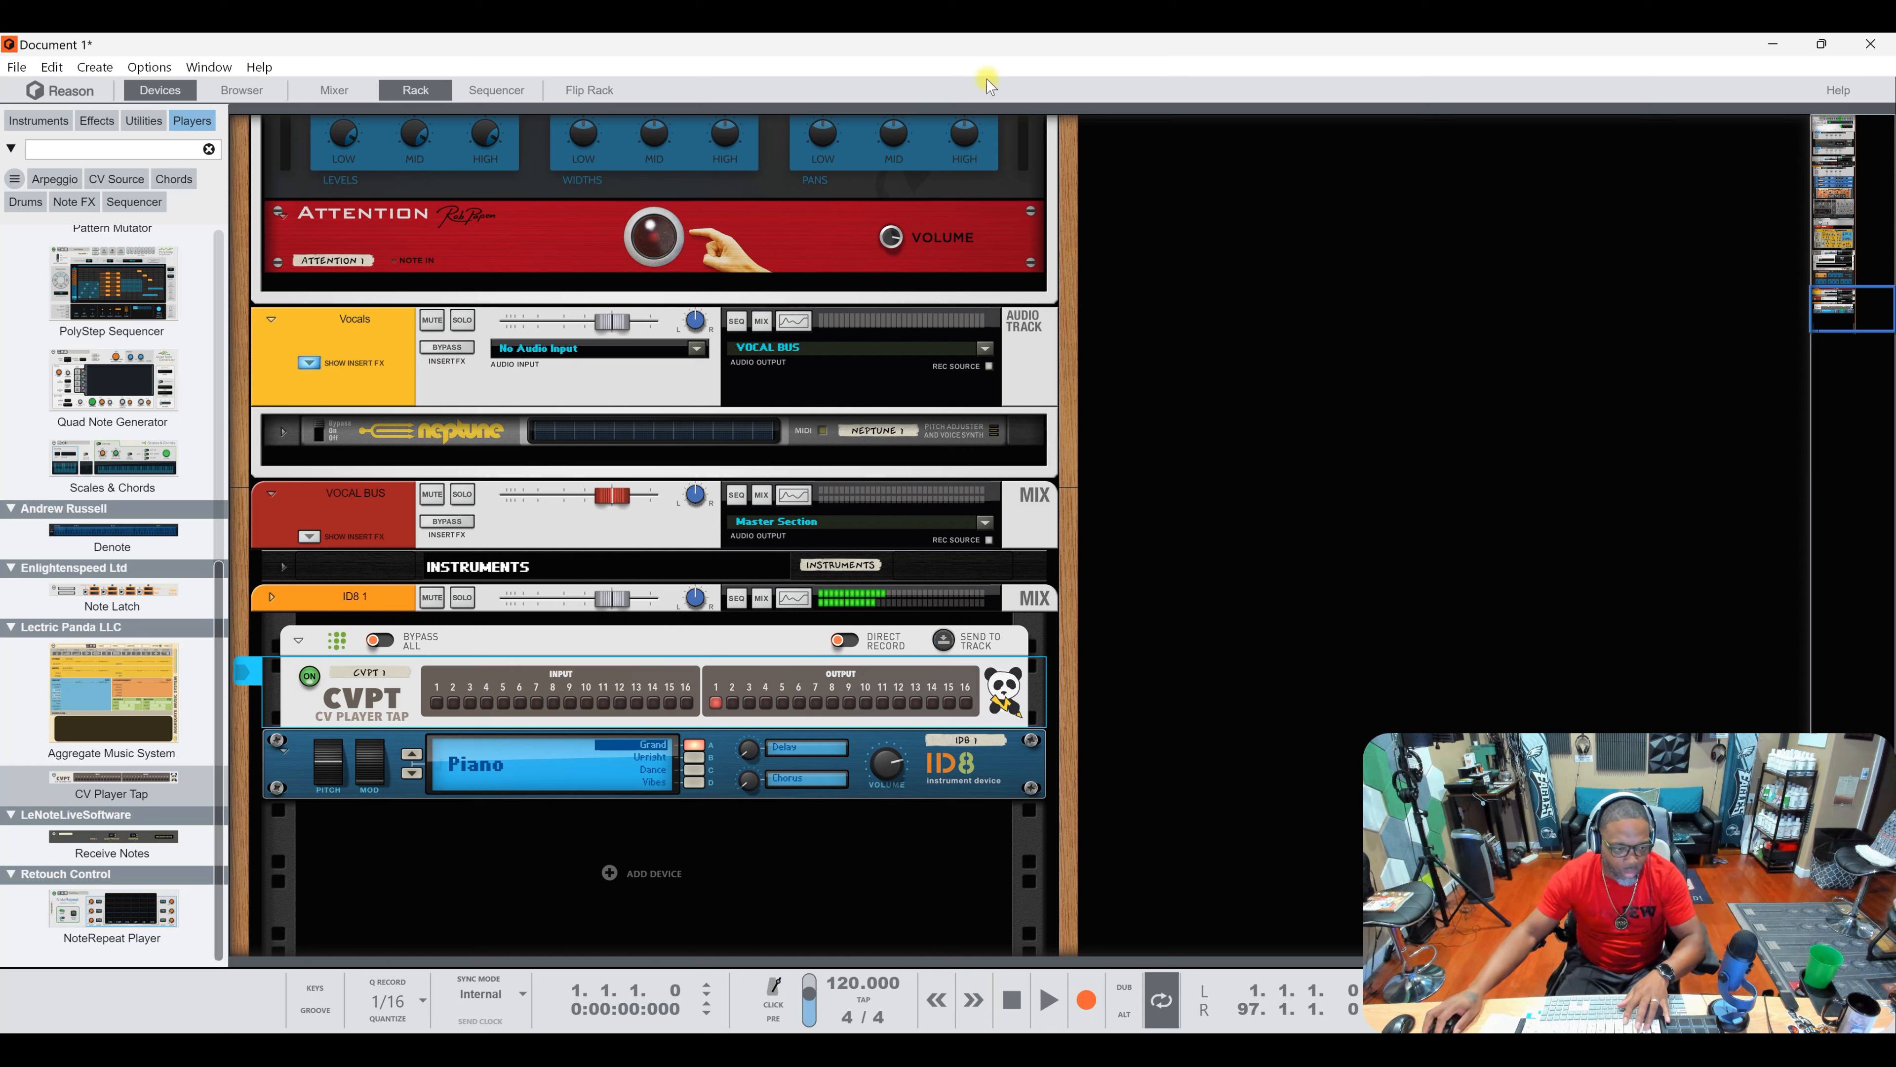
# Step: Toggle the CV Player Tap off and on, and inspect its gate and note sockets on the rear of the rack
pyautogui.click(308, 677)
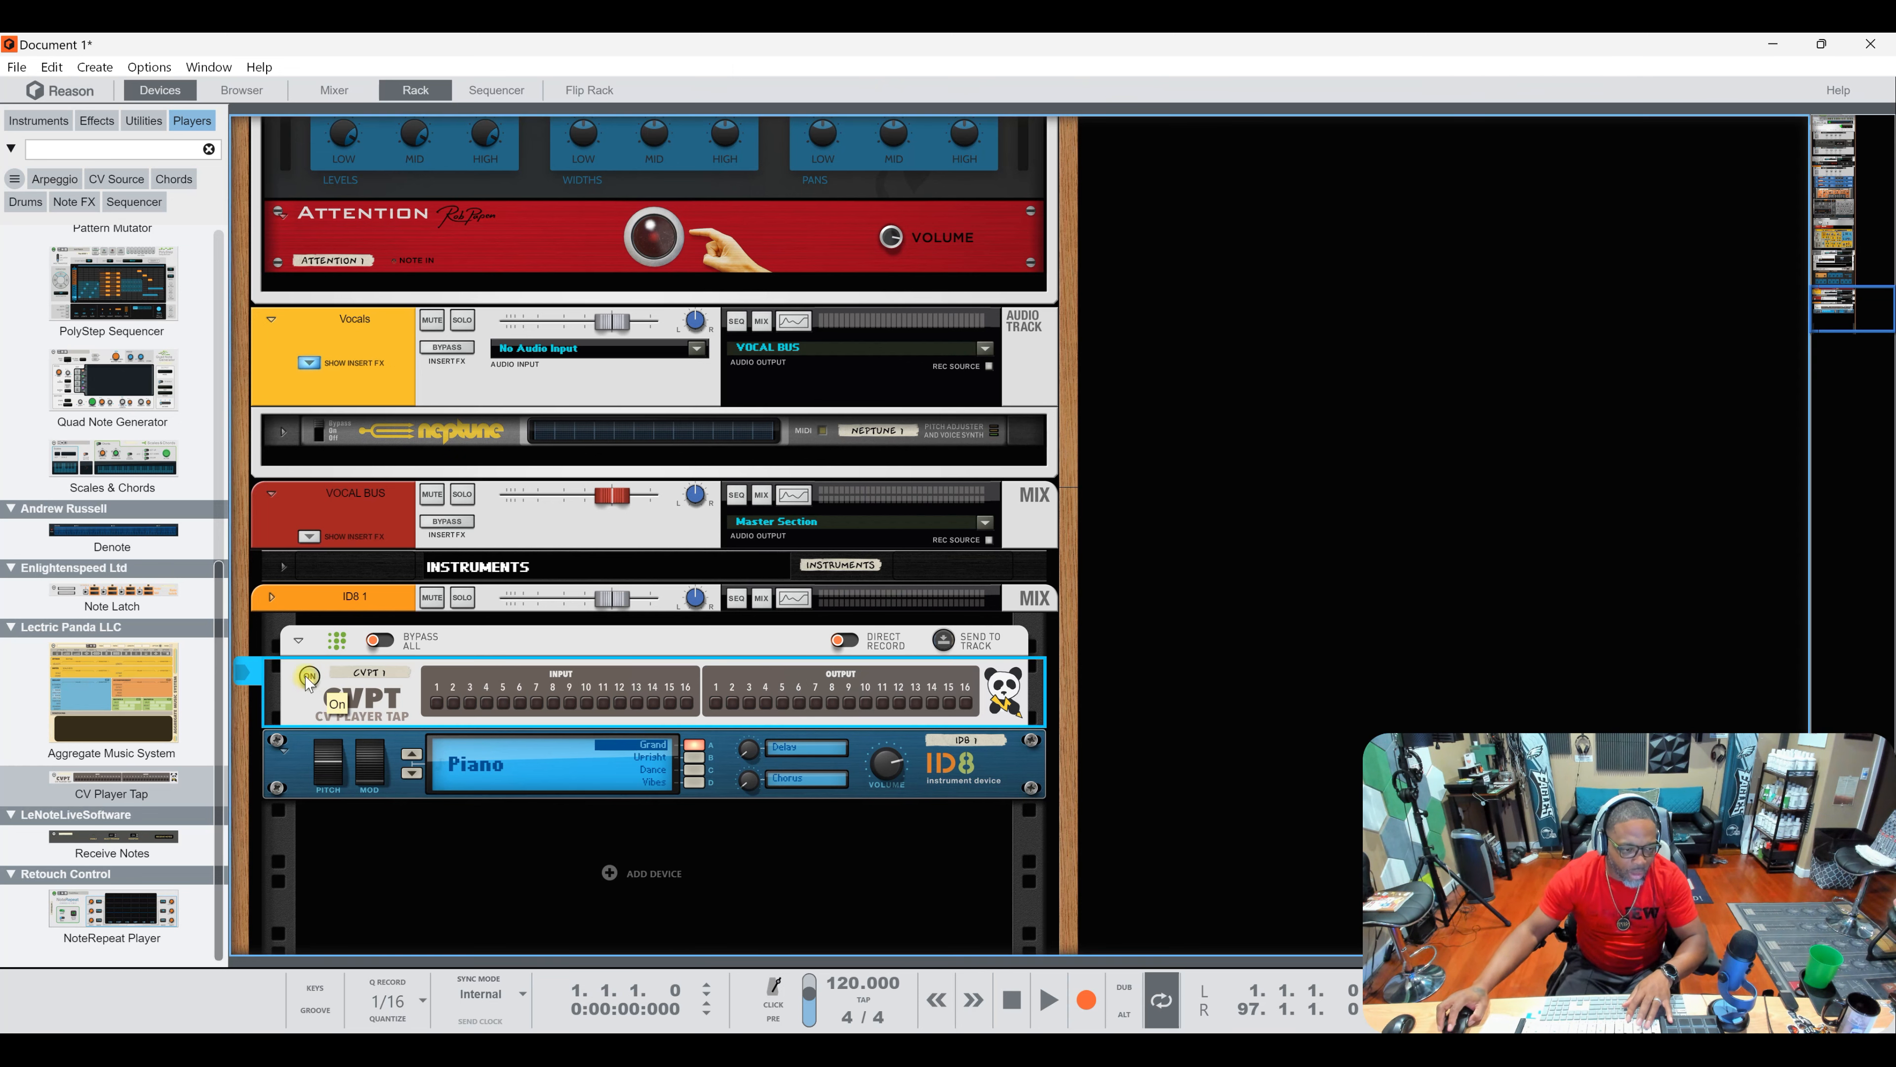
pyautogui.click(307, 677)
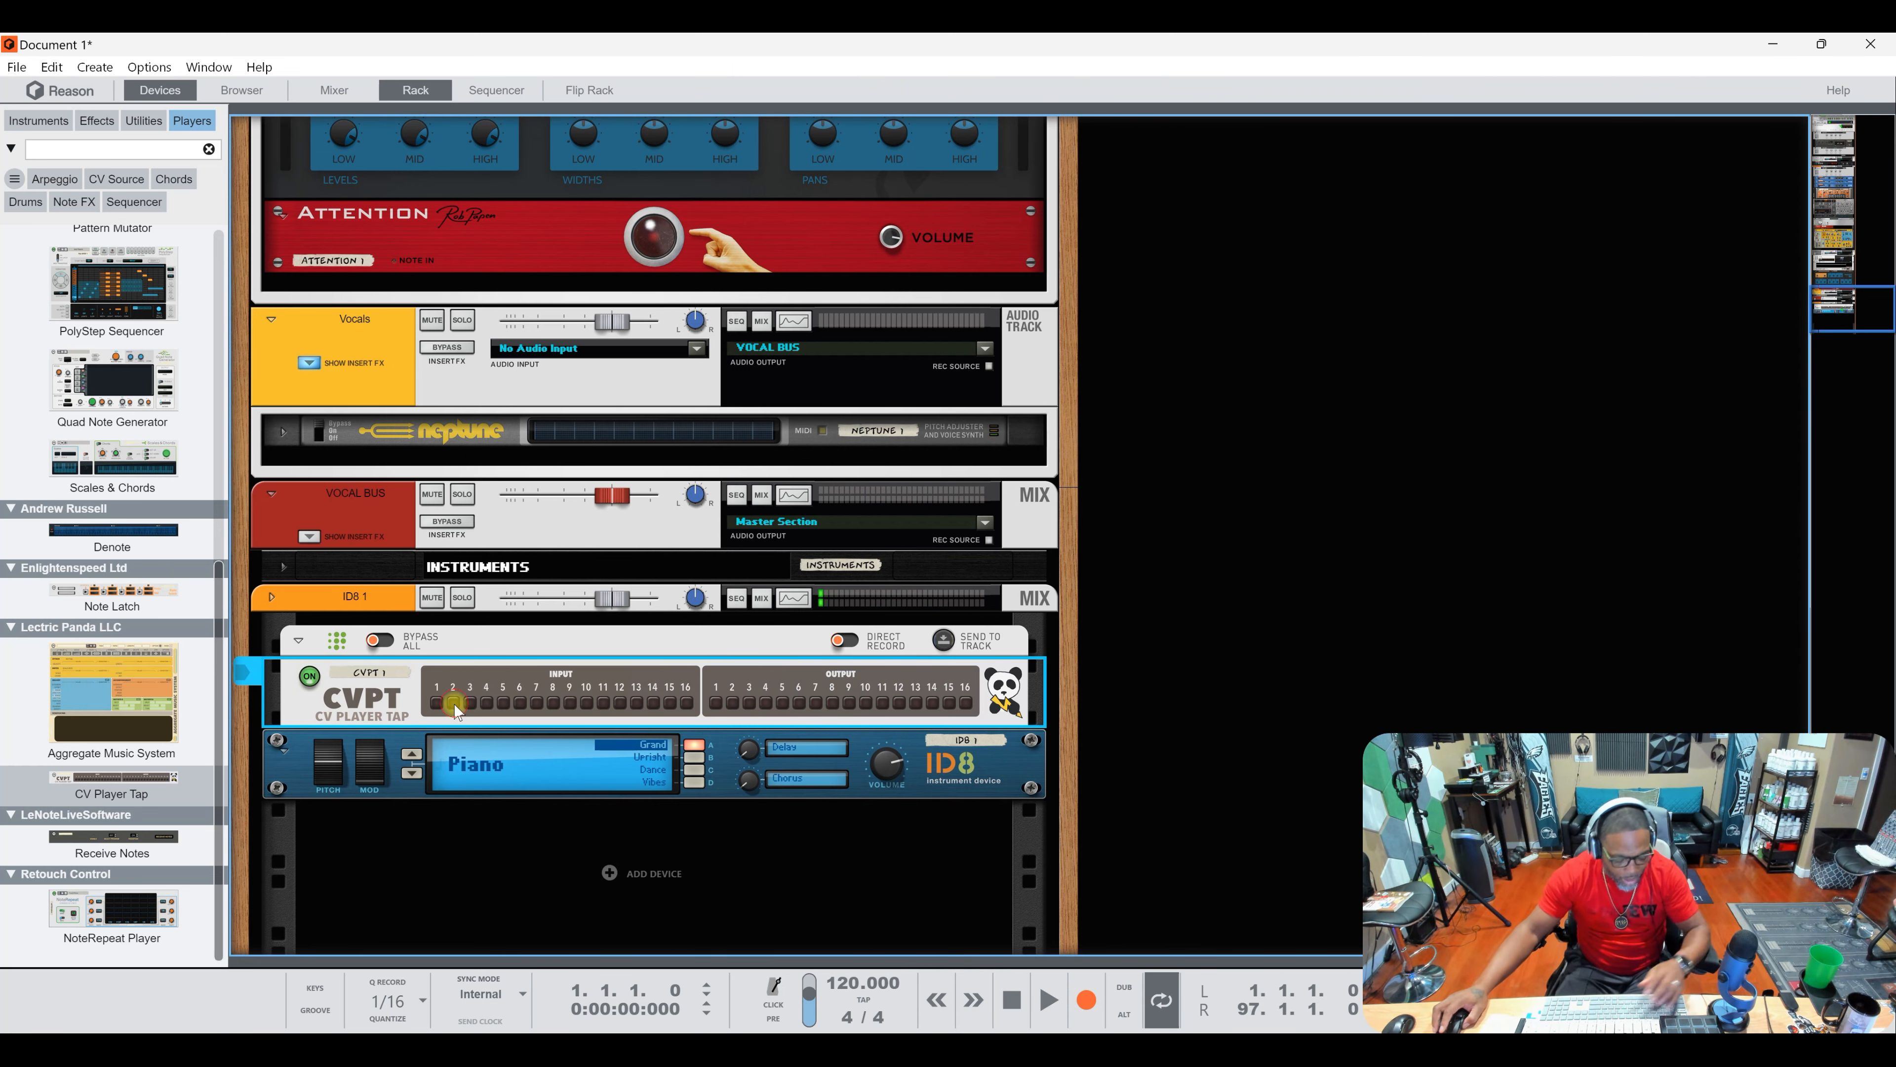
pyautogui.press('Tab')
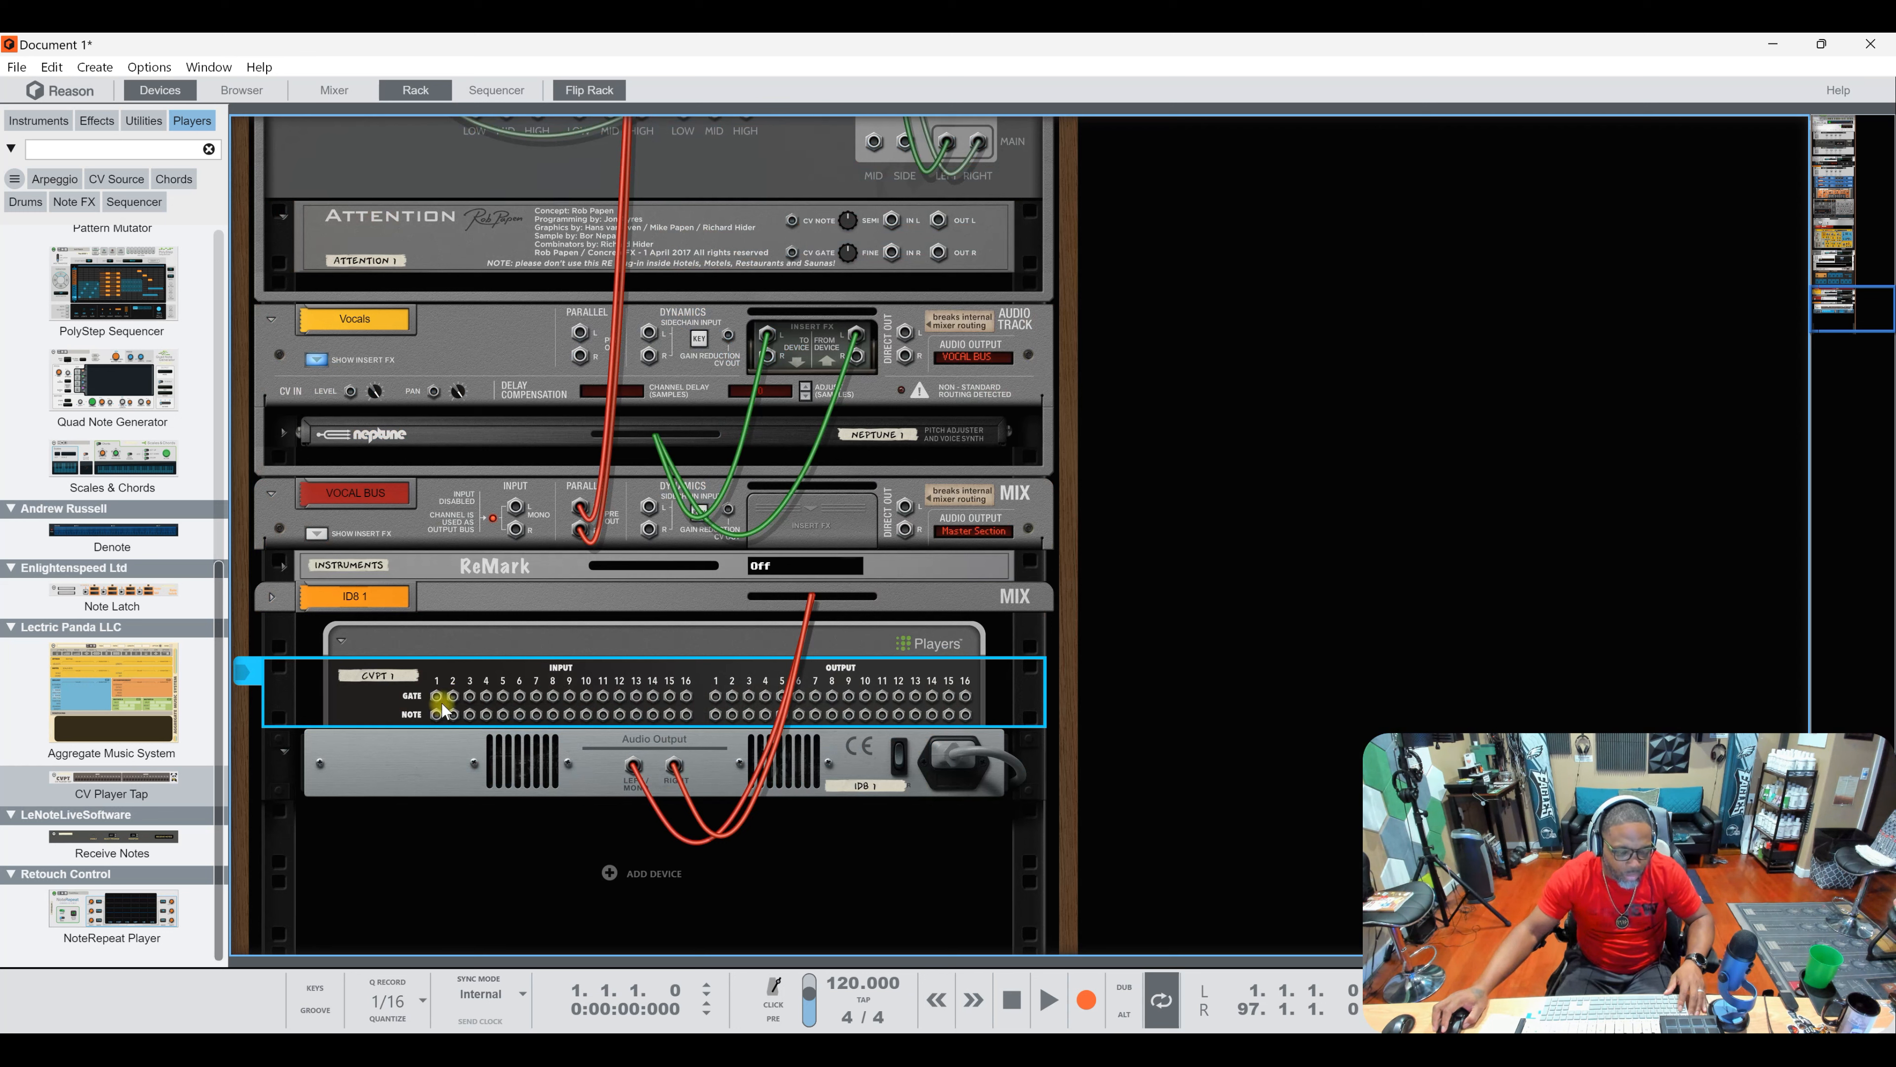
pyautogui.press('Tab')
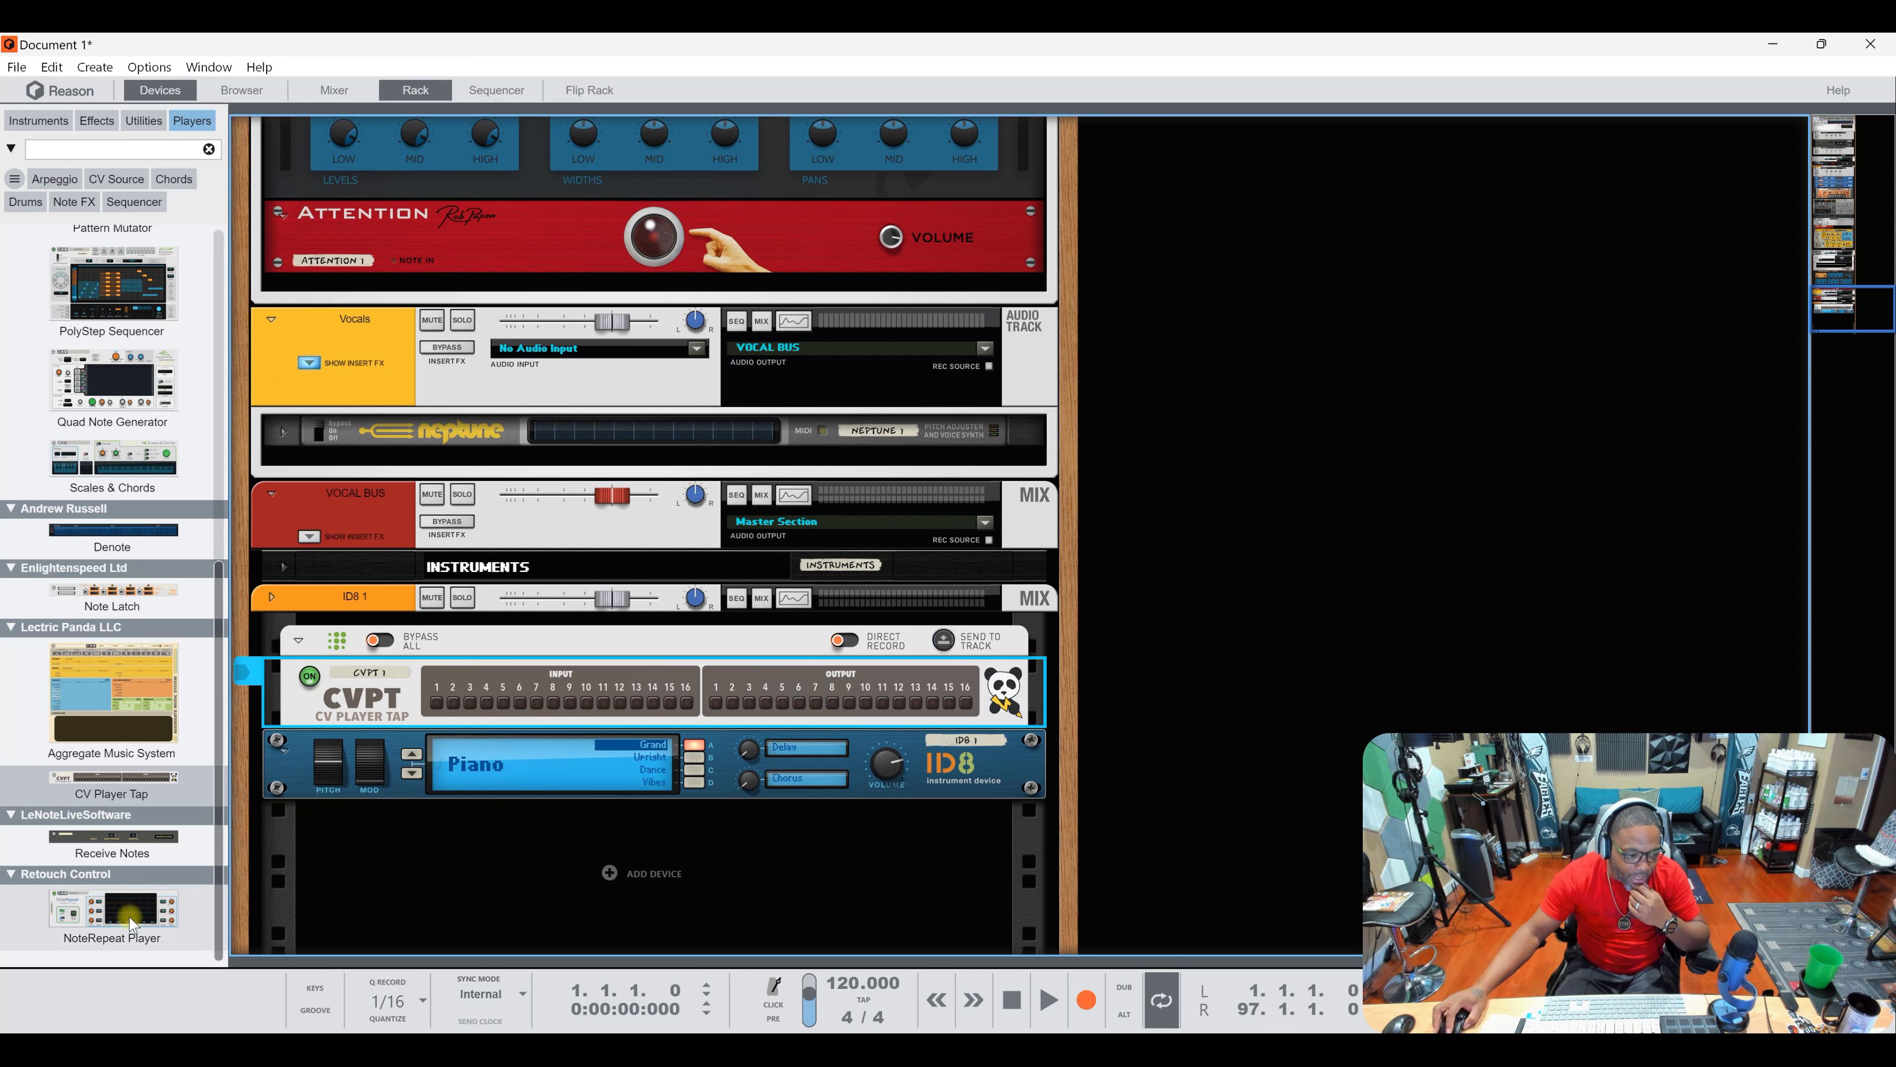
# Step: Add the NoteRepeat Player below the CV Player Tap's ID8, and look through its ID8's instrument categories without changing the sound
pyautogui.moveTo(124, 924); pyautogui.dragTo(522, 874)
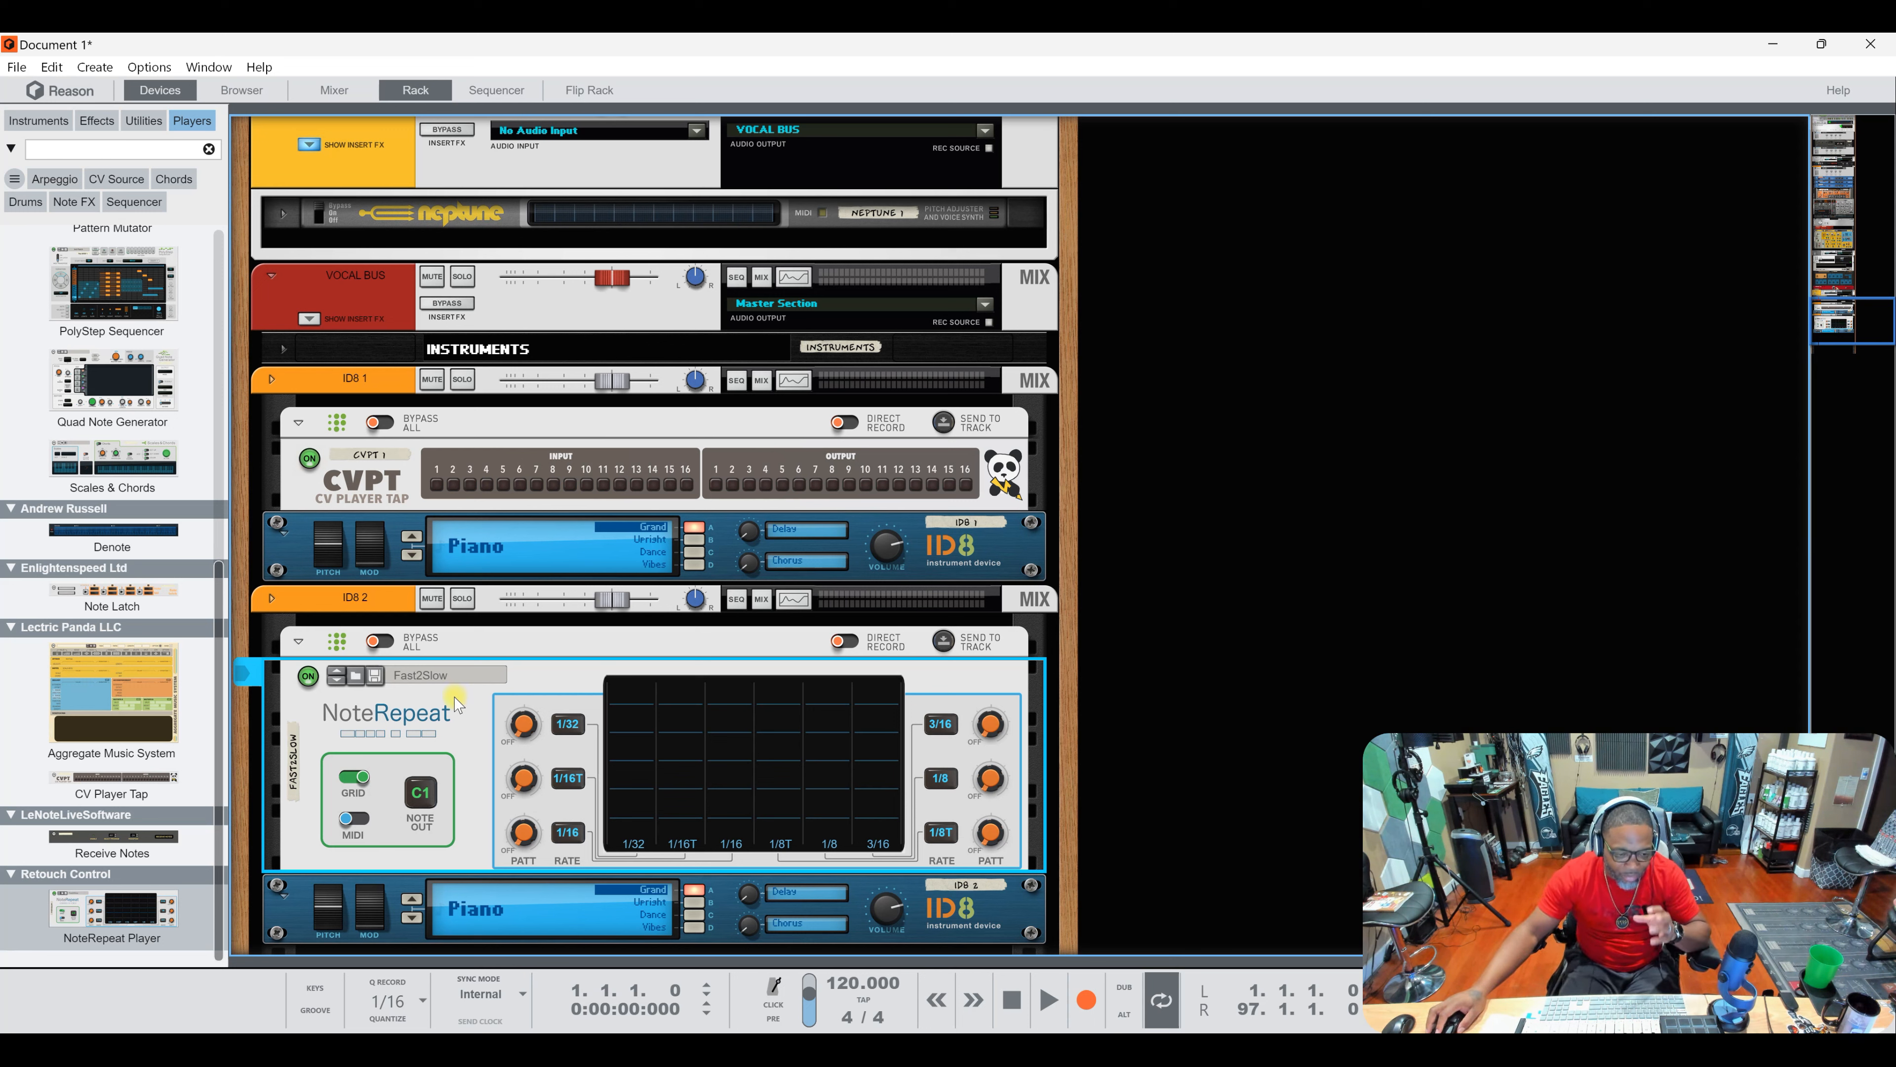
pyautogui.click(412, 888)
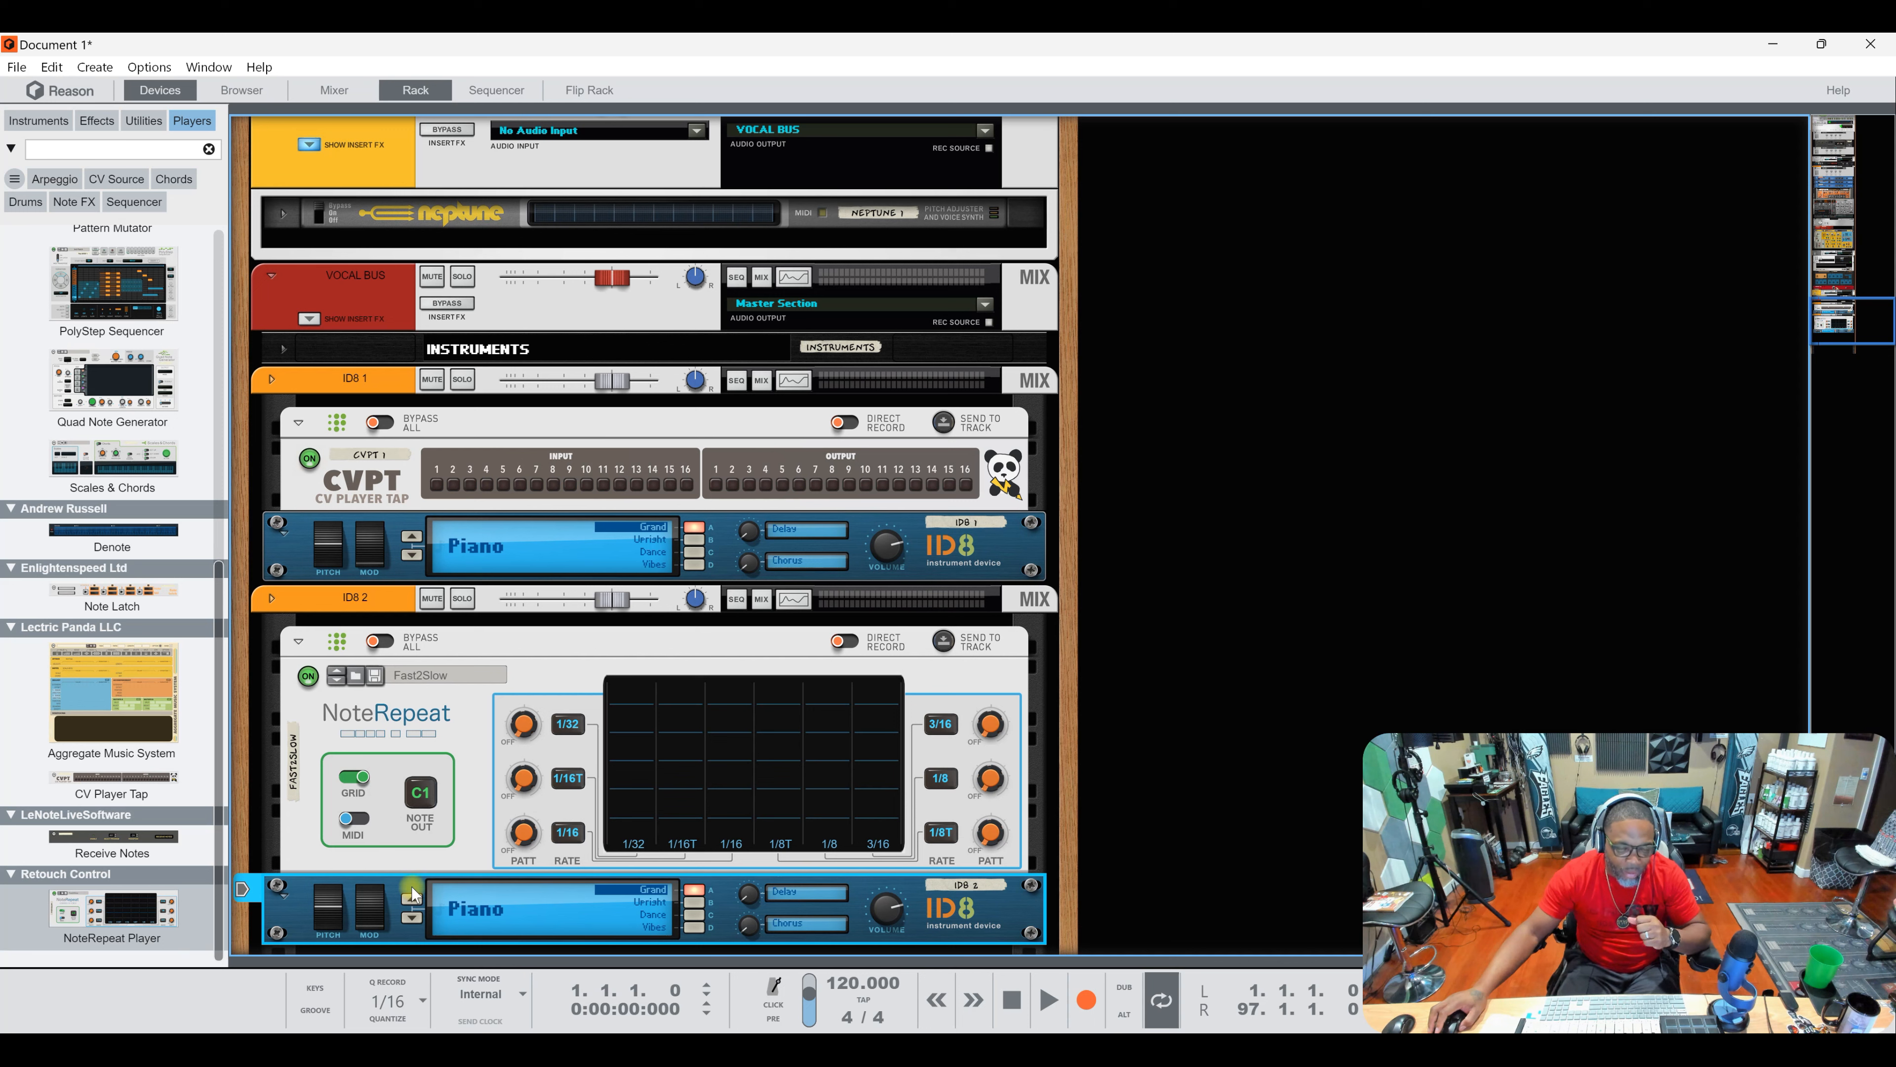
pyautogui.click(475, 910)
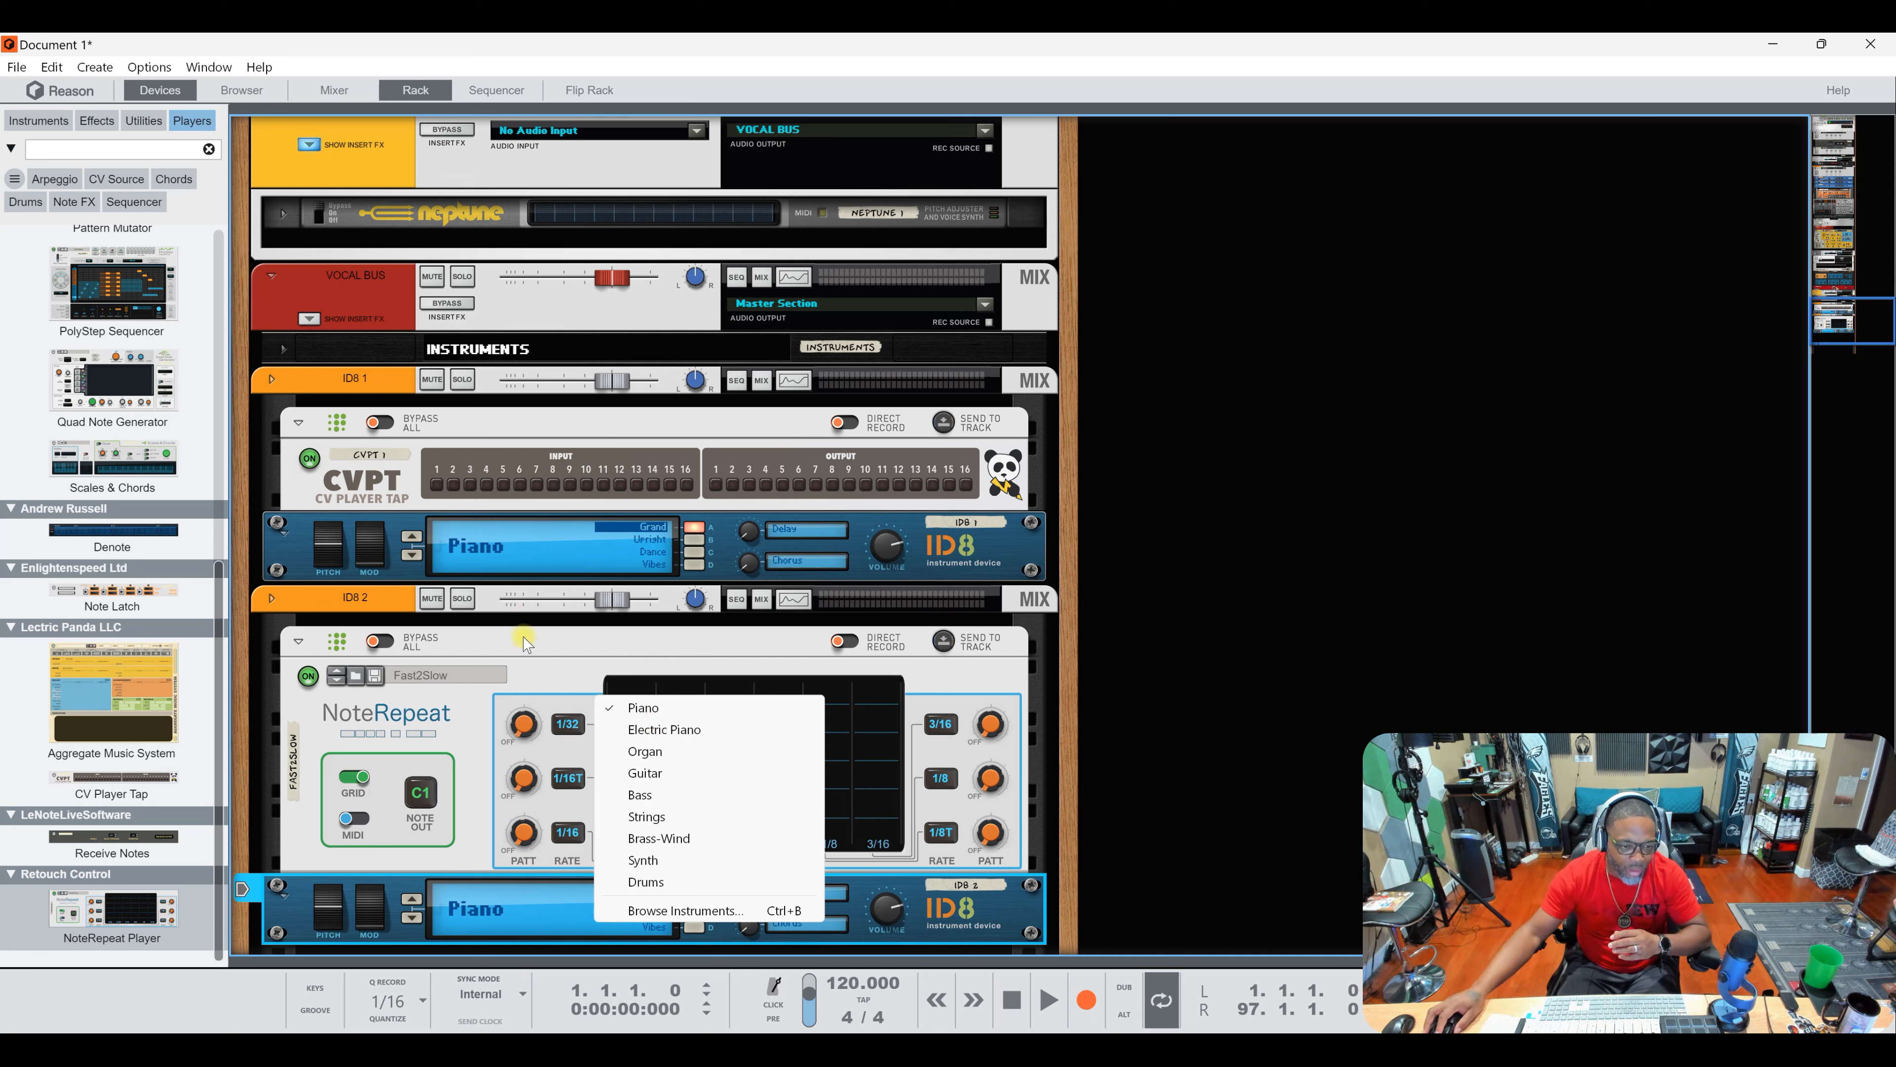
pyautogui.click(528, 676)
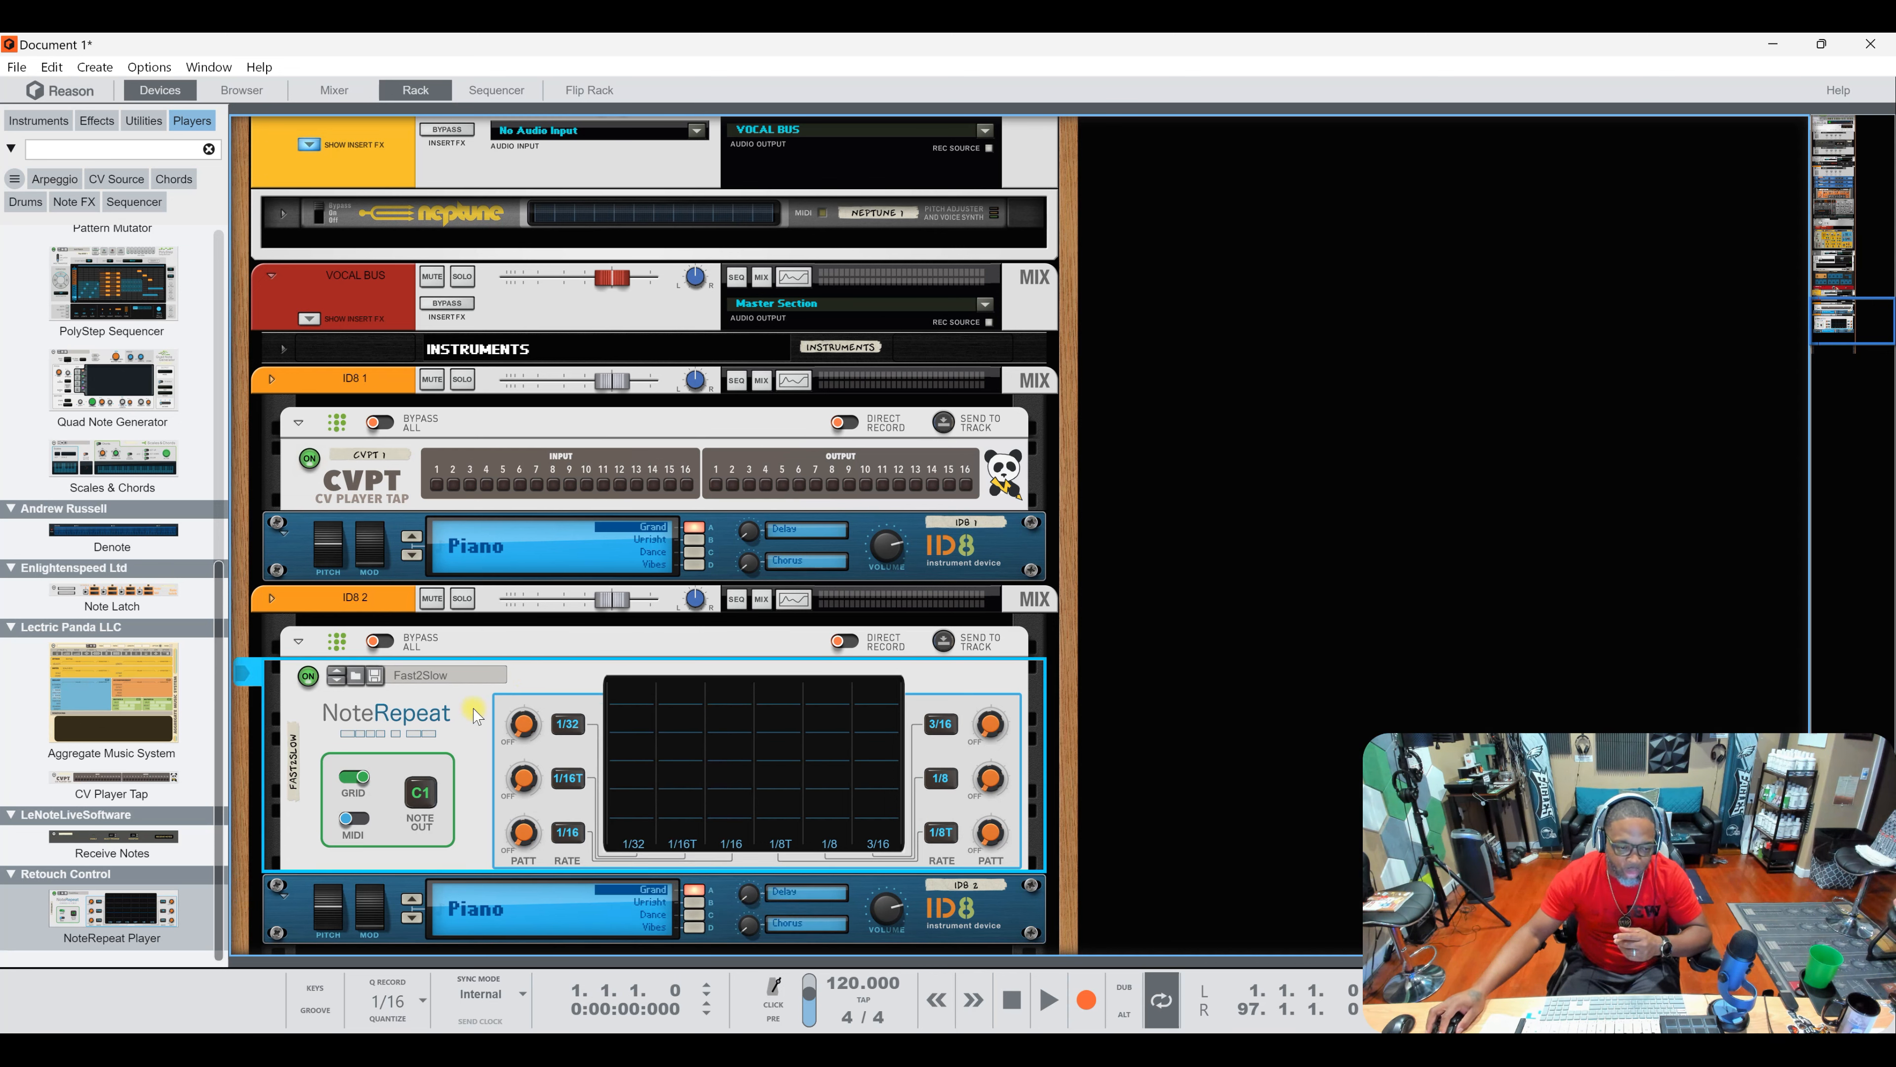
# Step: Delete the NoteRepeat Player, the CV Player Tap and both of their ID8 instruments
pyautogui.press('Delete')
pyautogui.press('Return')
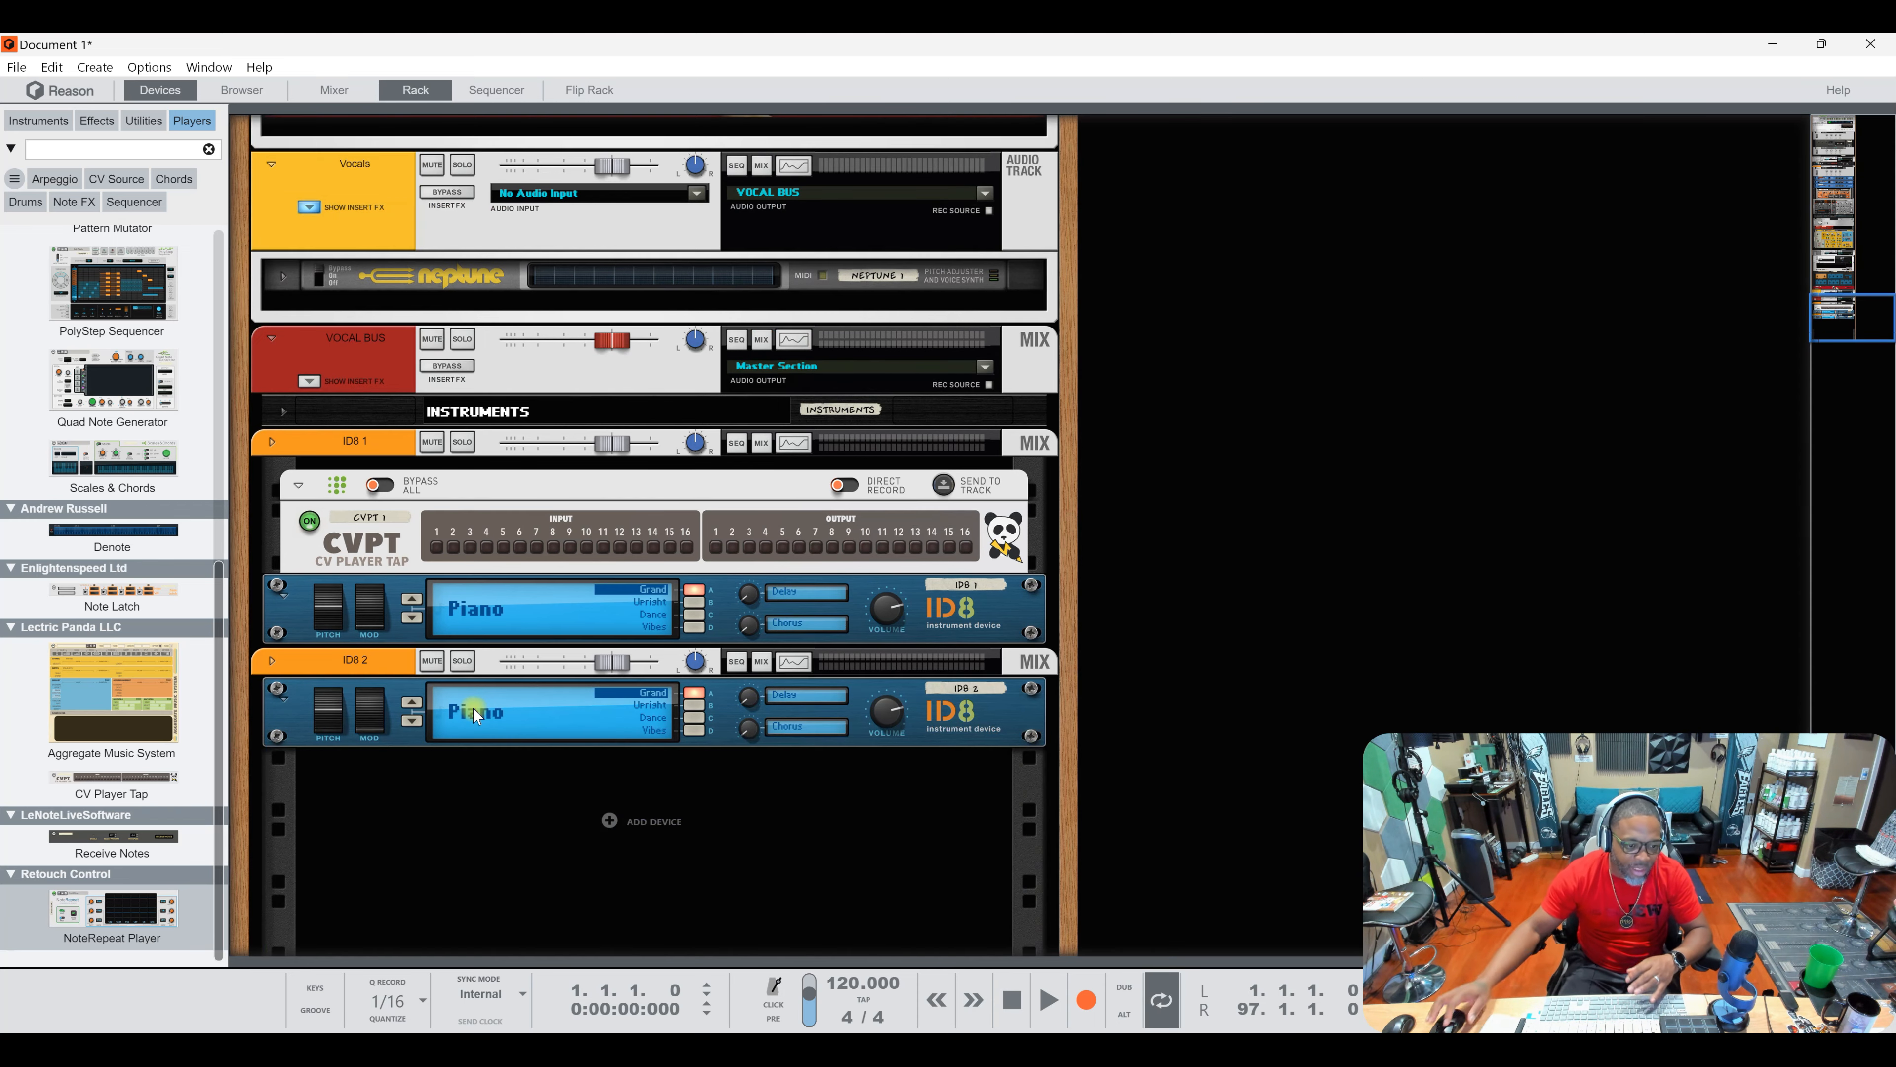
pyautogui.click(396, 685)
pyautogui.keyDown('ctrl'); pyautogui.click(401, 662); pyautogui.keyUp('ctrl')
pyautogui.keyDown('ctrl'); pyautogui.click(403, 636); pyautogui.keyUp('ctrl')
pyautogui.press('Delete')
pyautogui.press('Return')
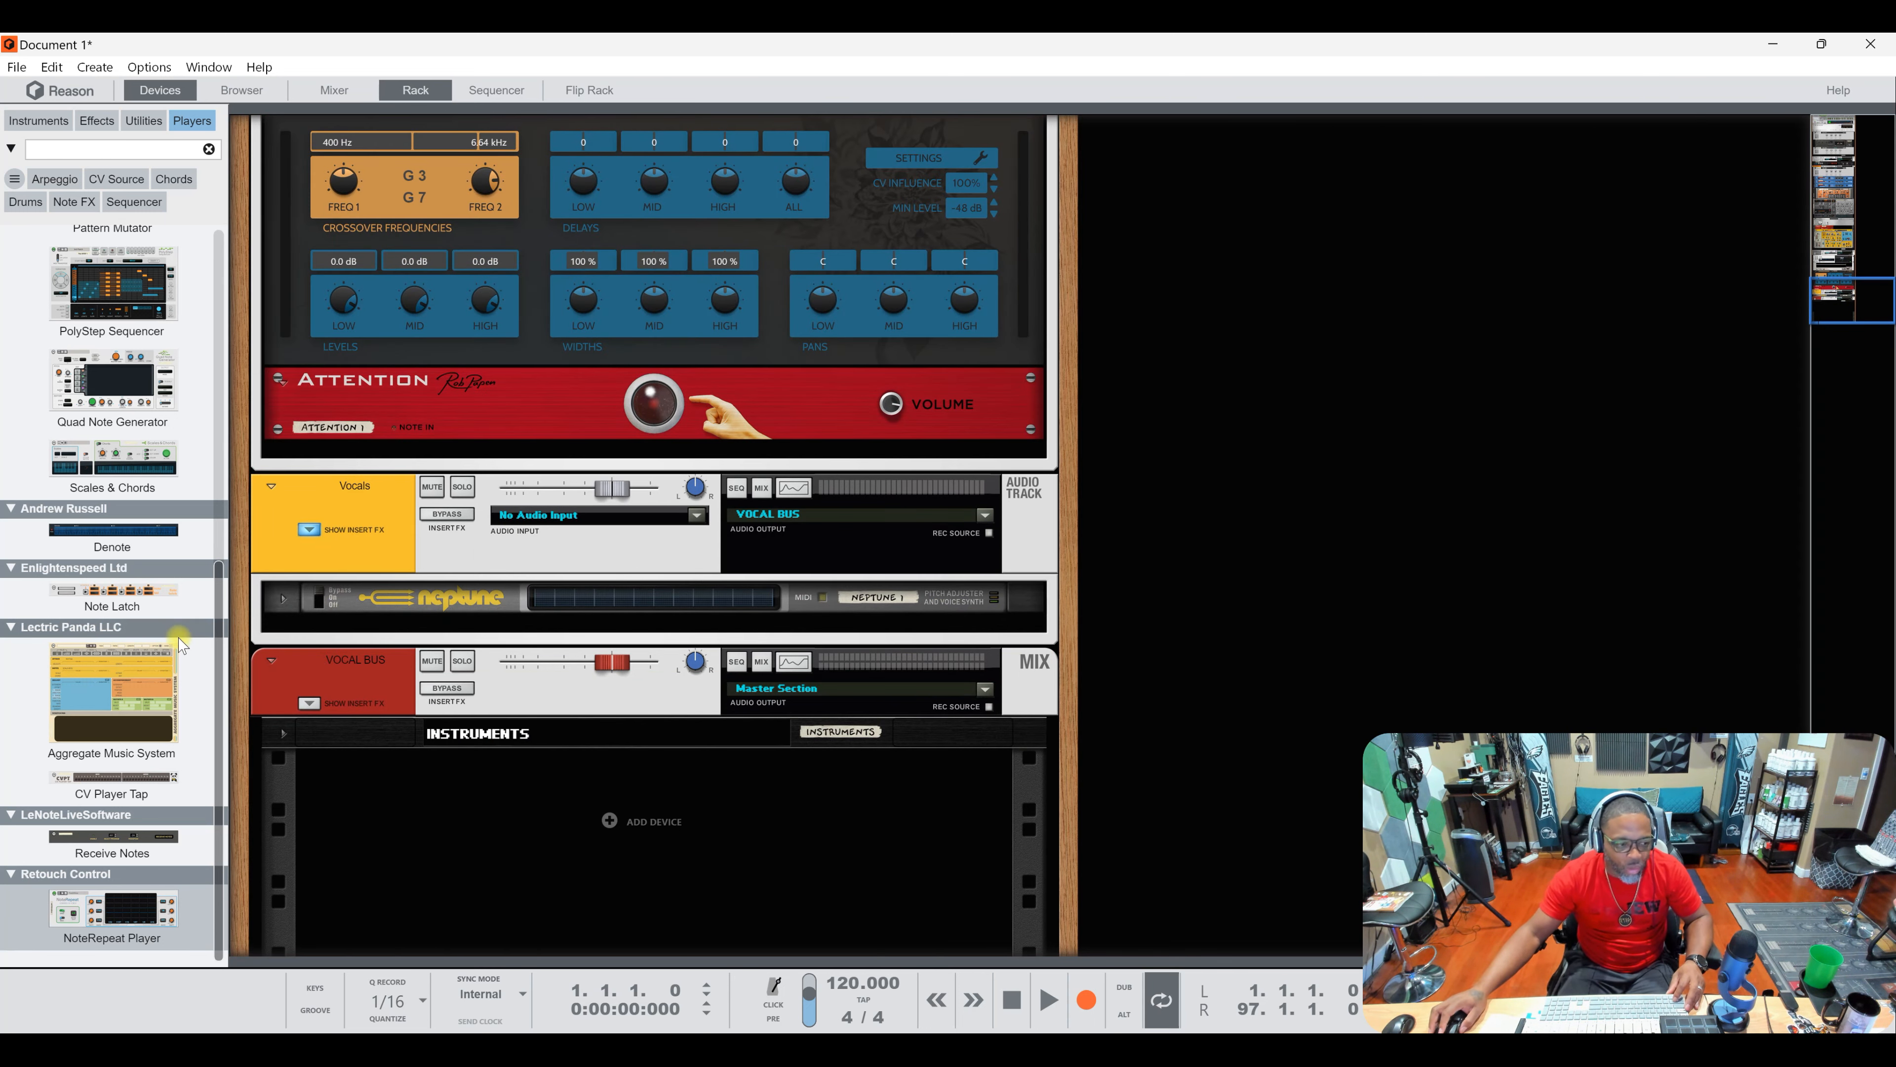
# Step: Add the Scales & Chords player below the INSTRUMENTS divider, and set its key to D and its scale to Minor
pyautogui.scroll(4, 123, 508)
pyautogui.scroll(1, 124, 507)
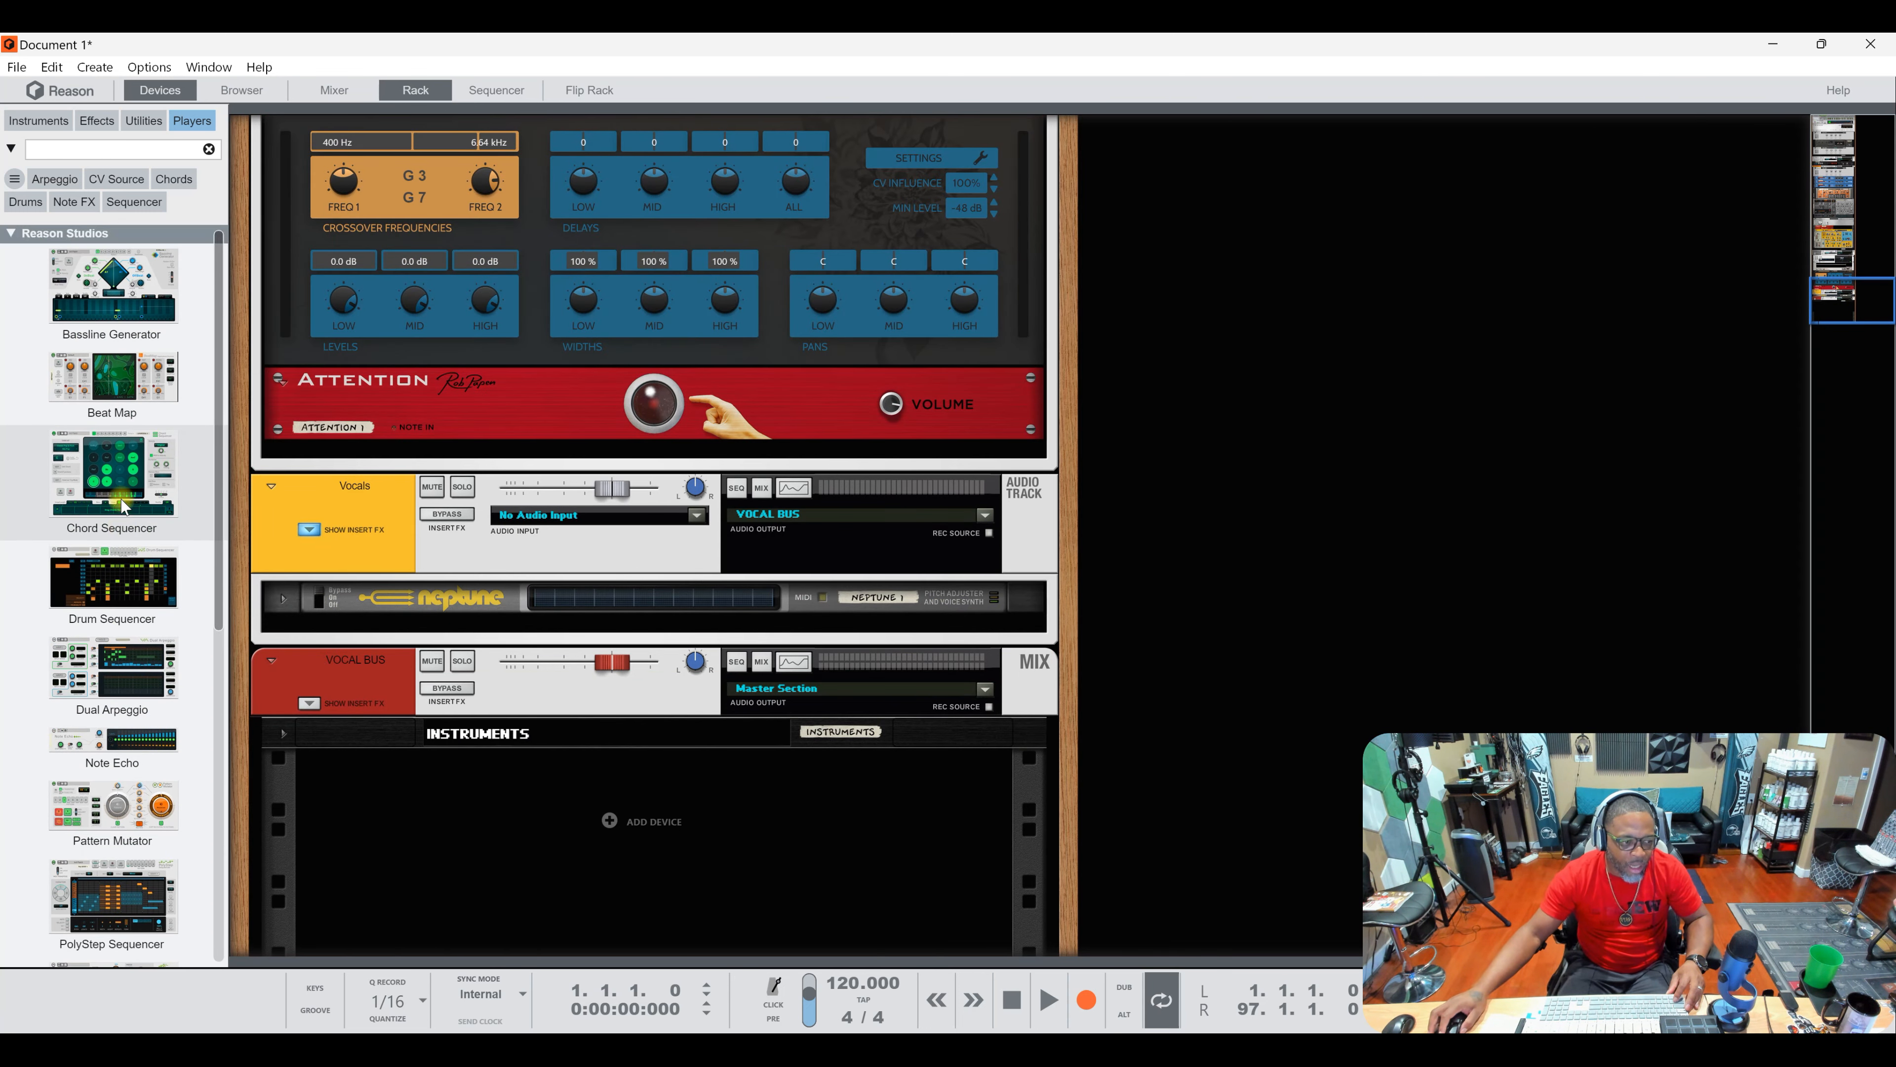
pyautogui.scroll(-3, 119, 556)
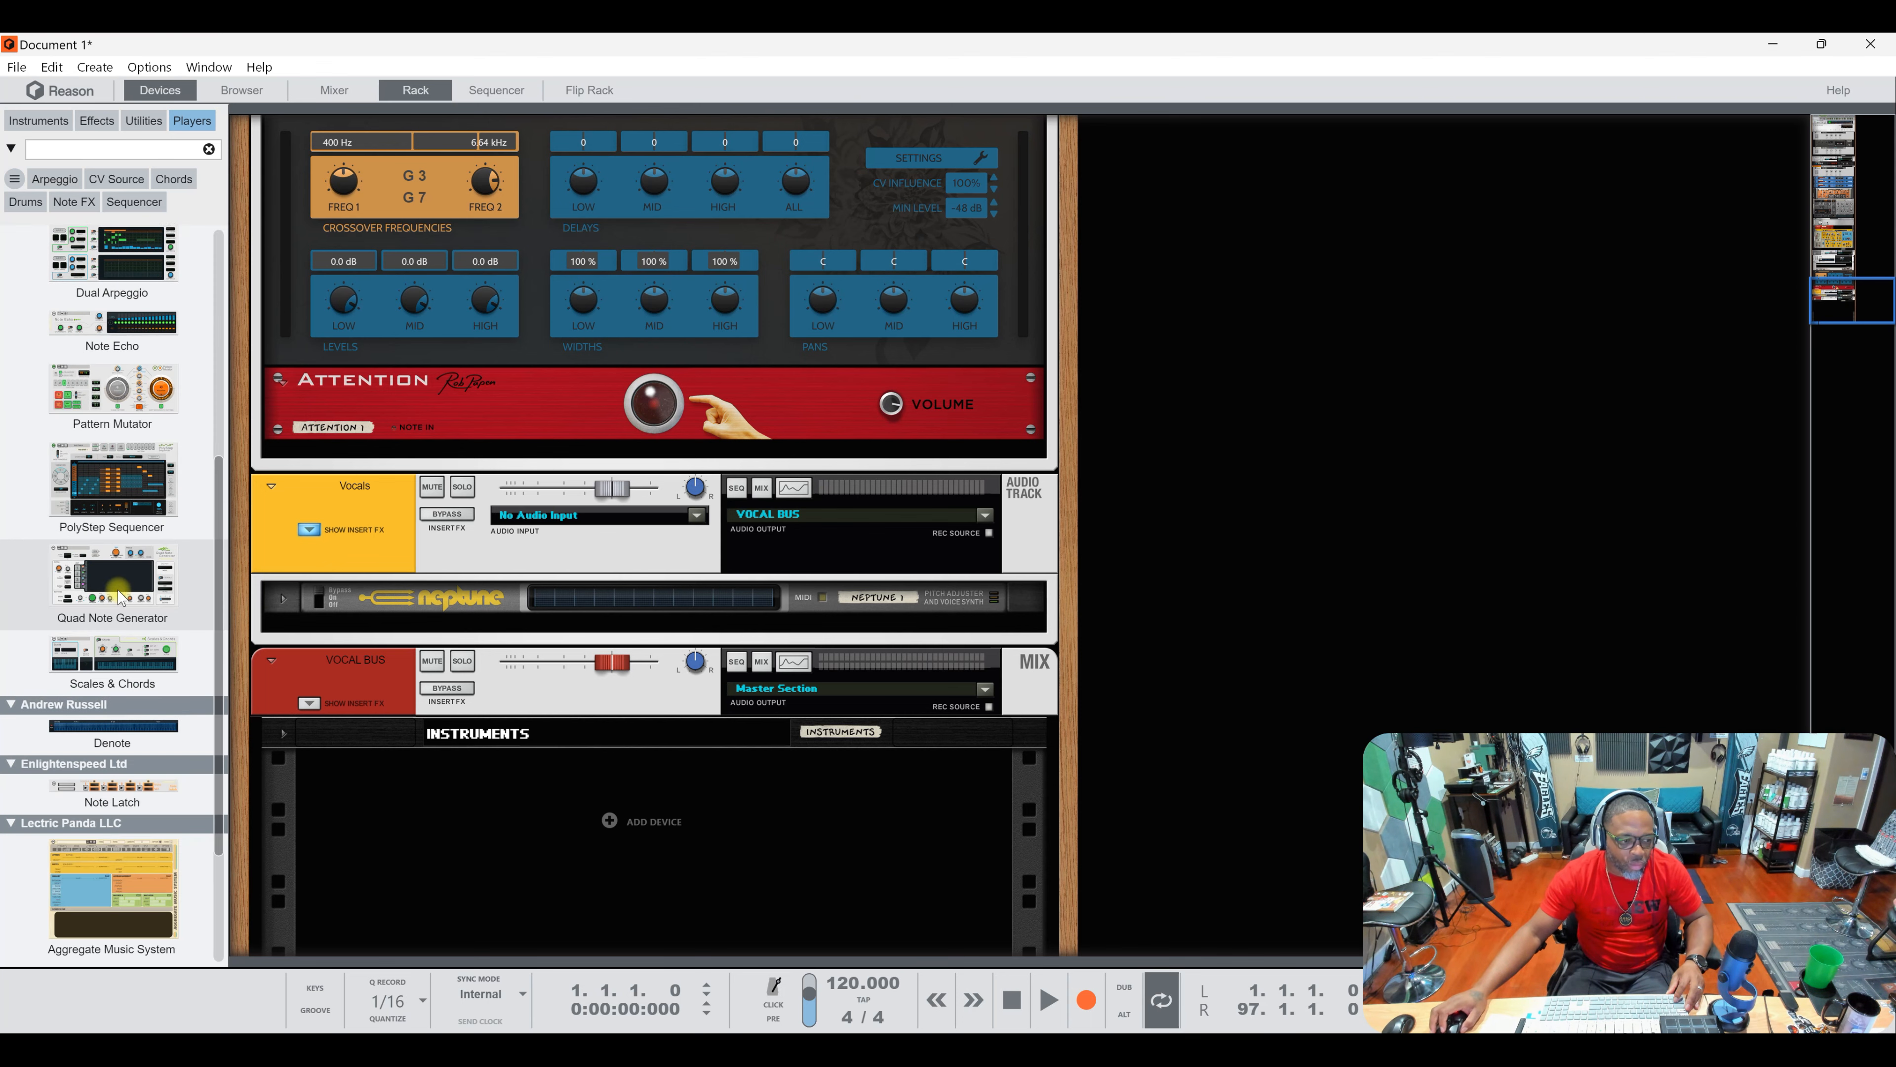
pyautogui.moveTo(118, 662); pyautogui.dragTo(581, 862)
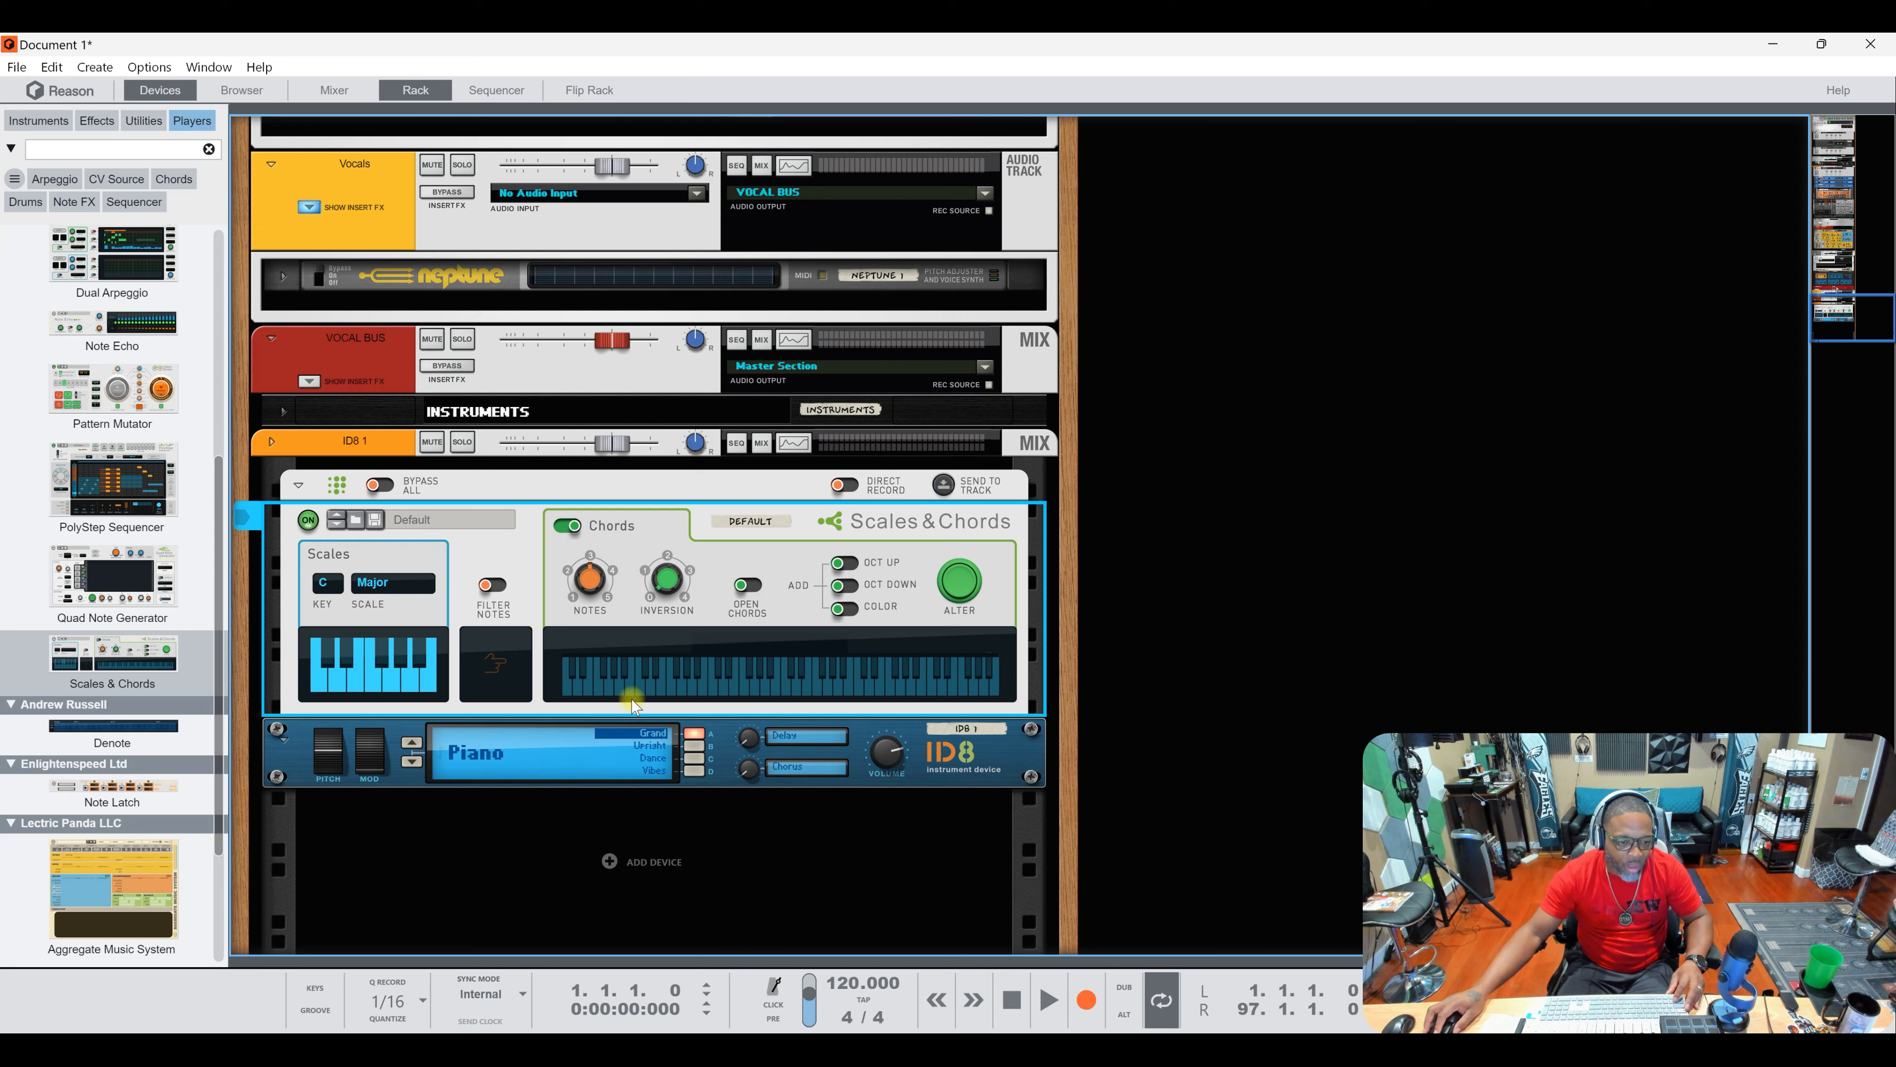
pyautogui.click(332, 584)
pyautogui.click(351, 639)
pyautogui.click(377, 582)
pyautogui.click(413, 641)
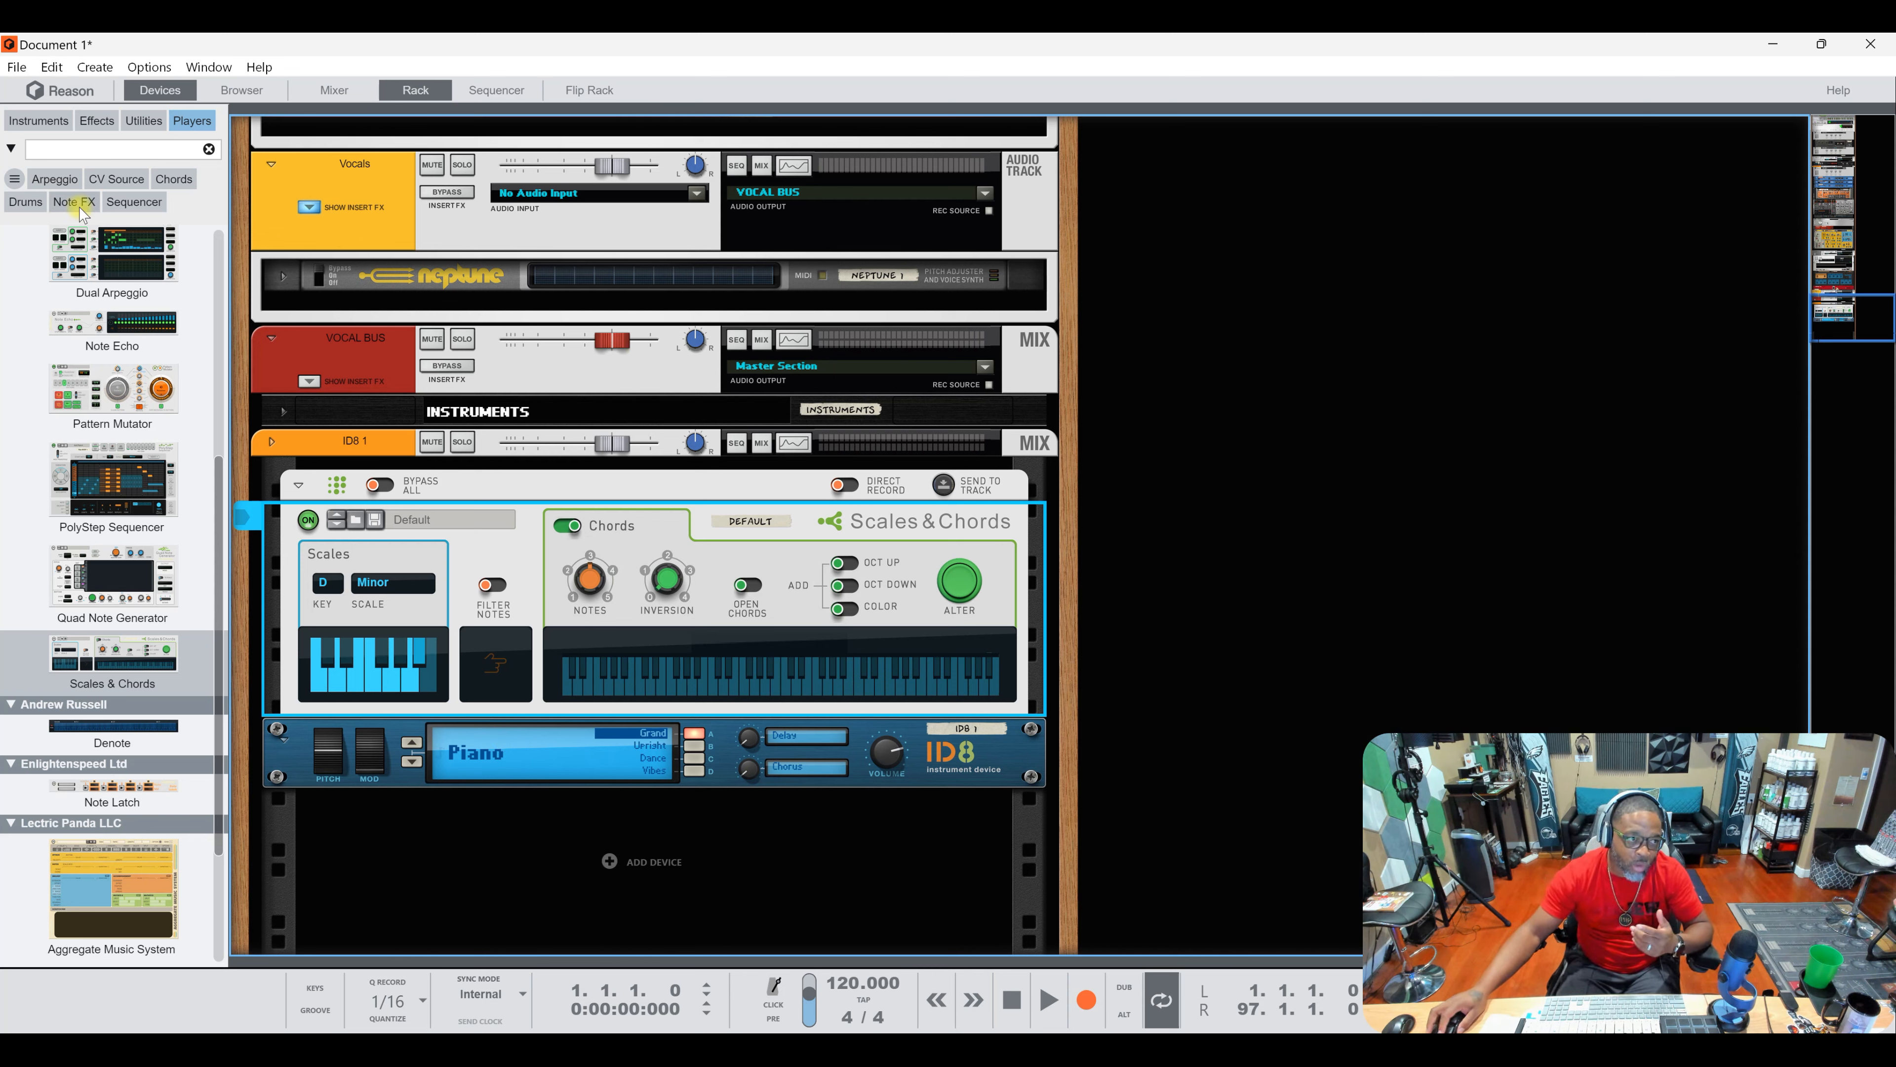
# Step: Replace the ID8 under Scales & Chords with the Complex-1 Modular Synthesizer, and advance its patch to ChaosHats -Dwarfcraft
pyautogui.click(27, 122)
pyautogui.moveTo(92, 463); pyautogui.dragTo(376, 758)
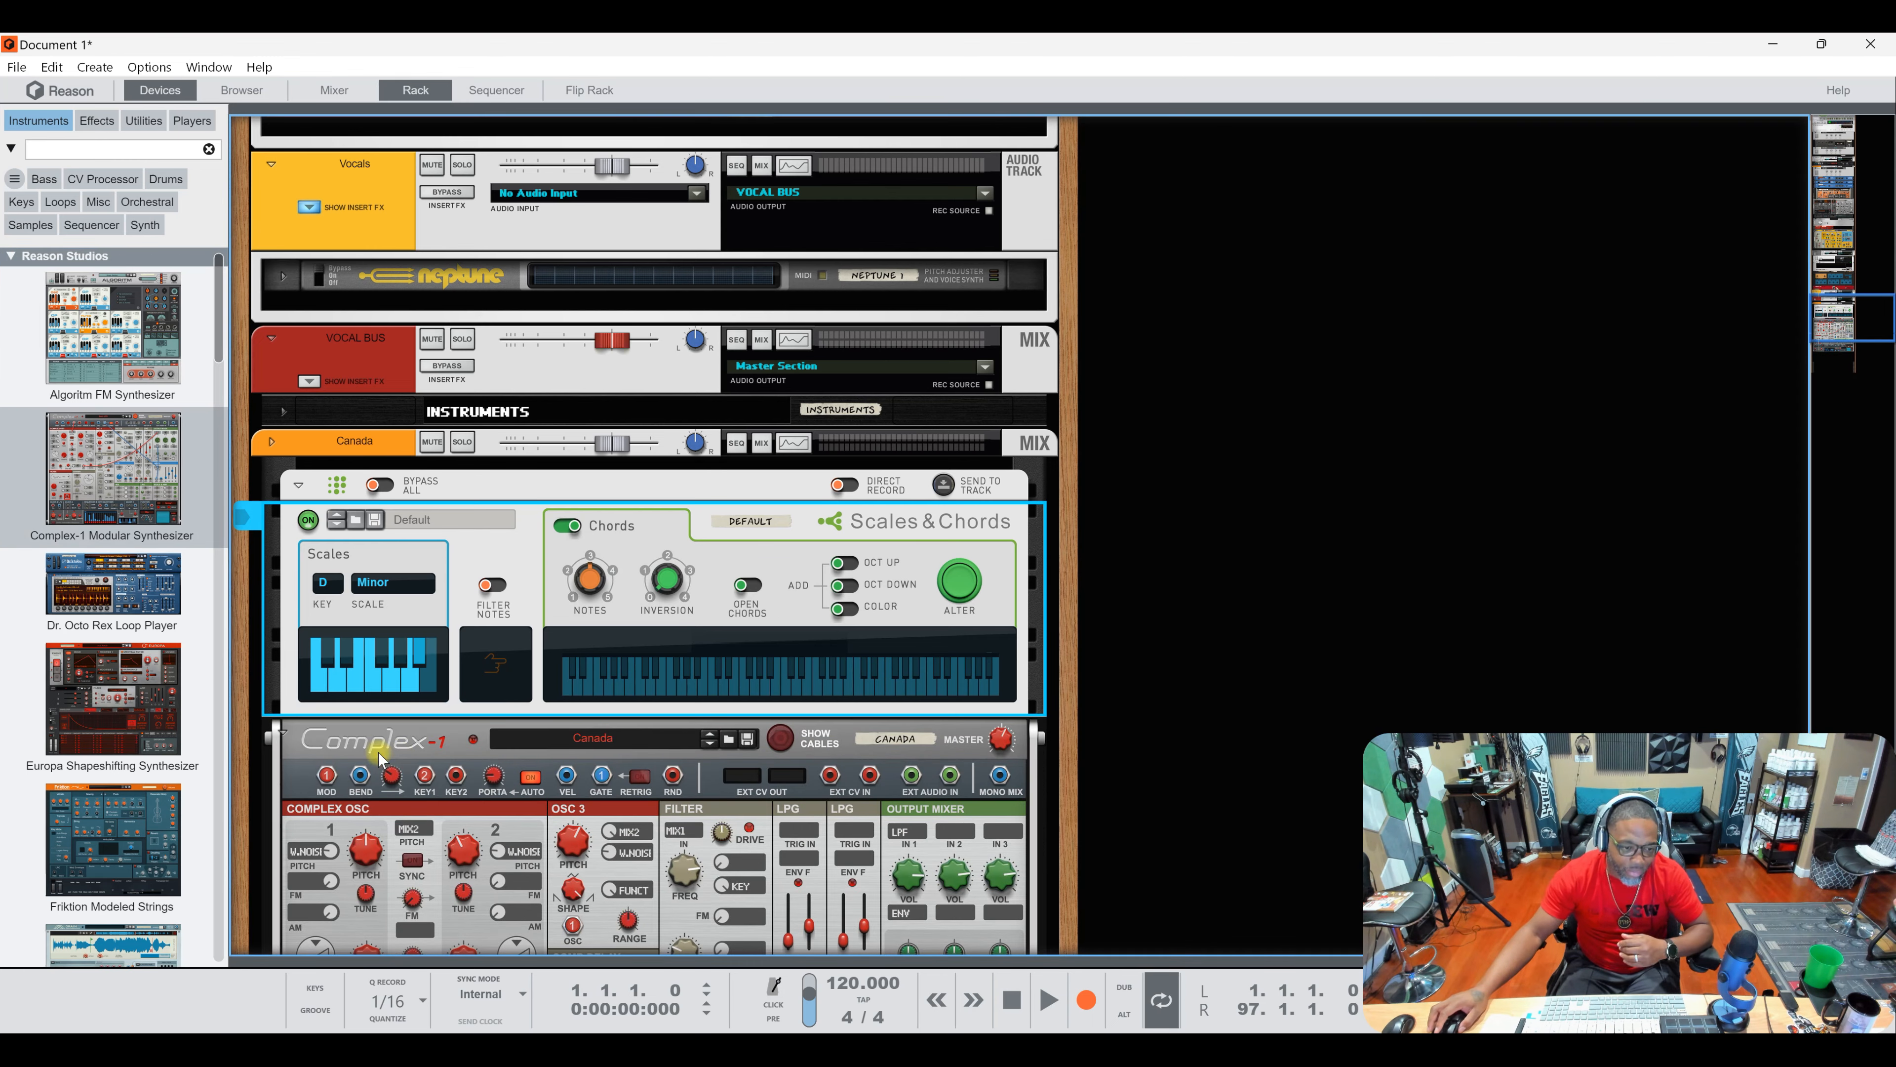
pyautogui.scroll(-4, 407, 762)
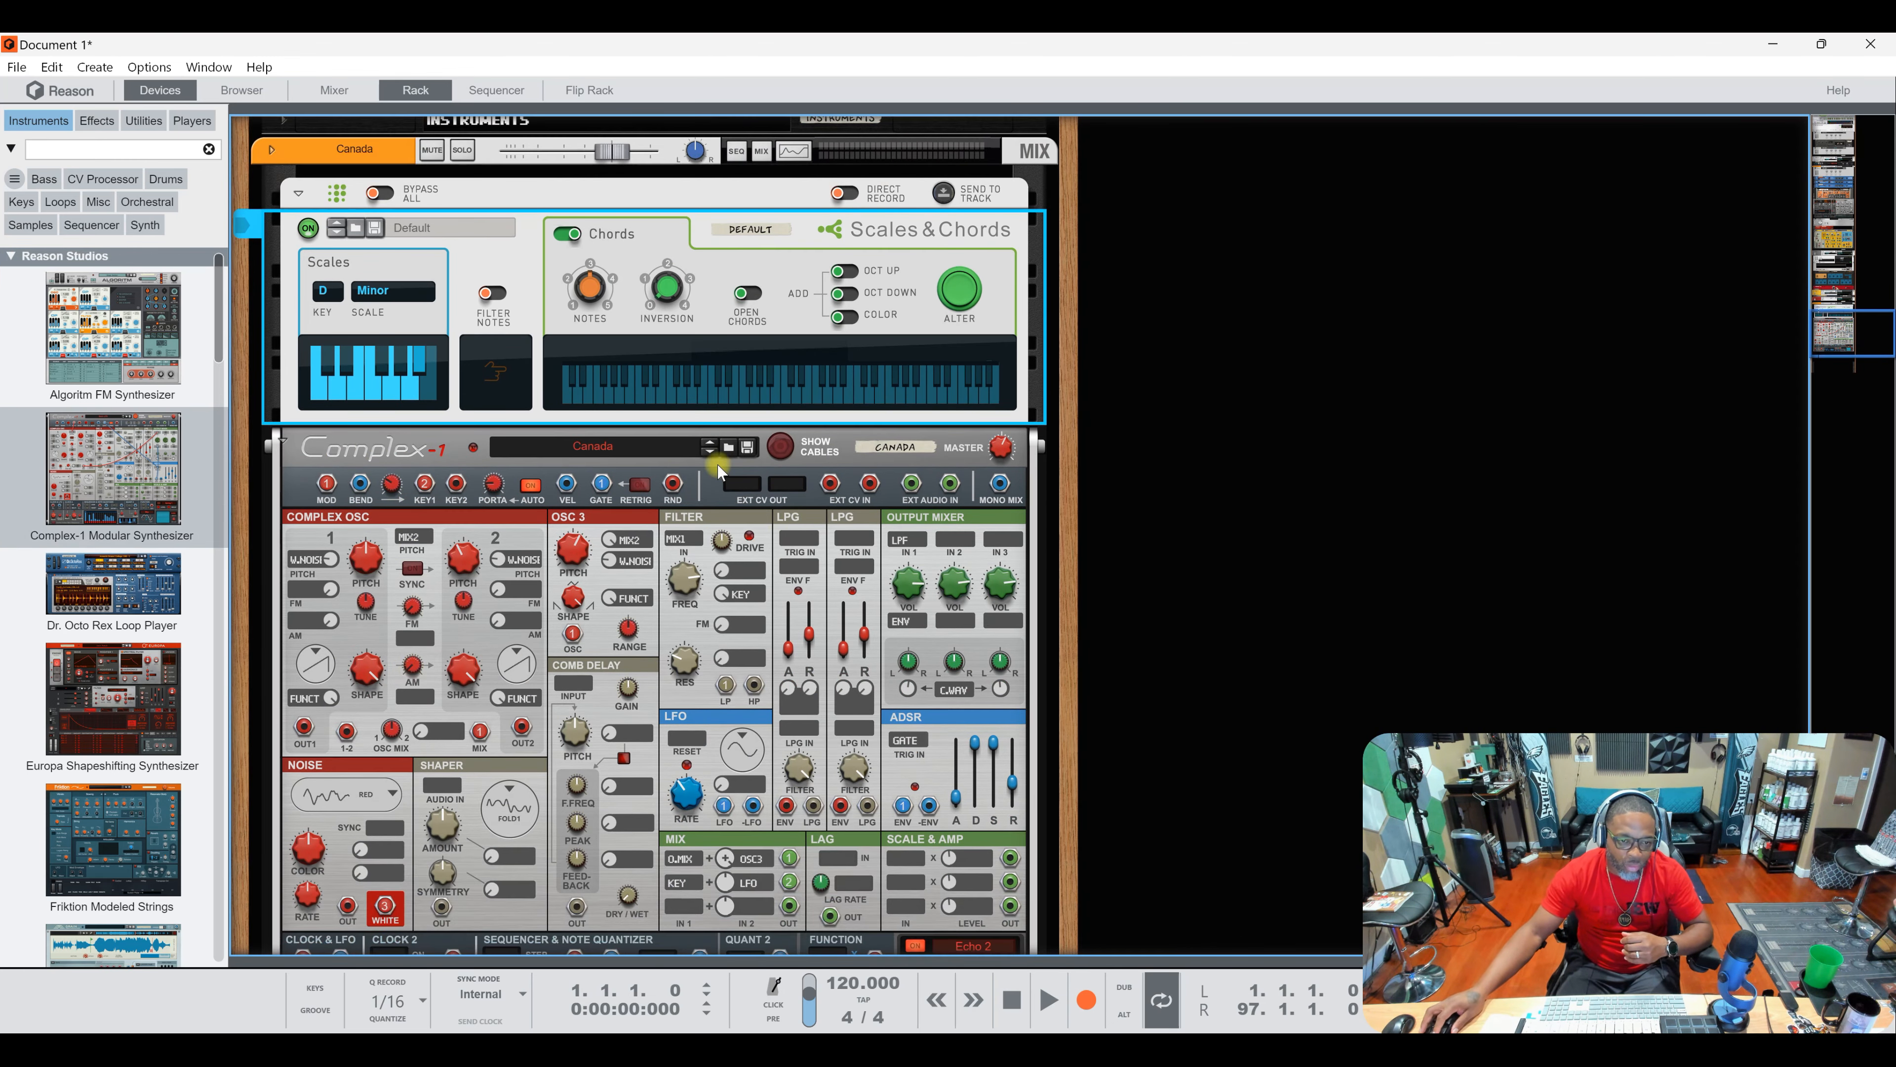
pyautogui.click(710, 449)
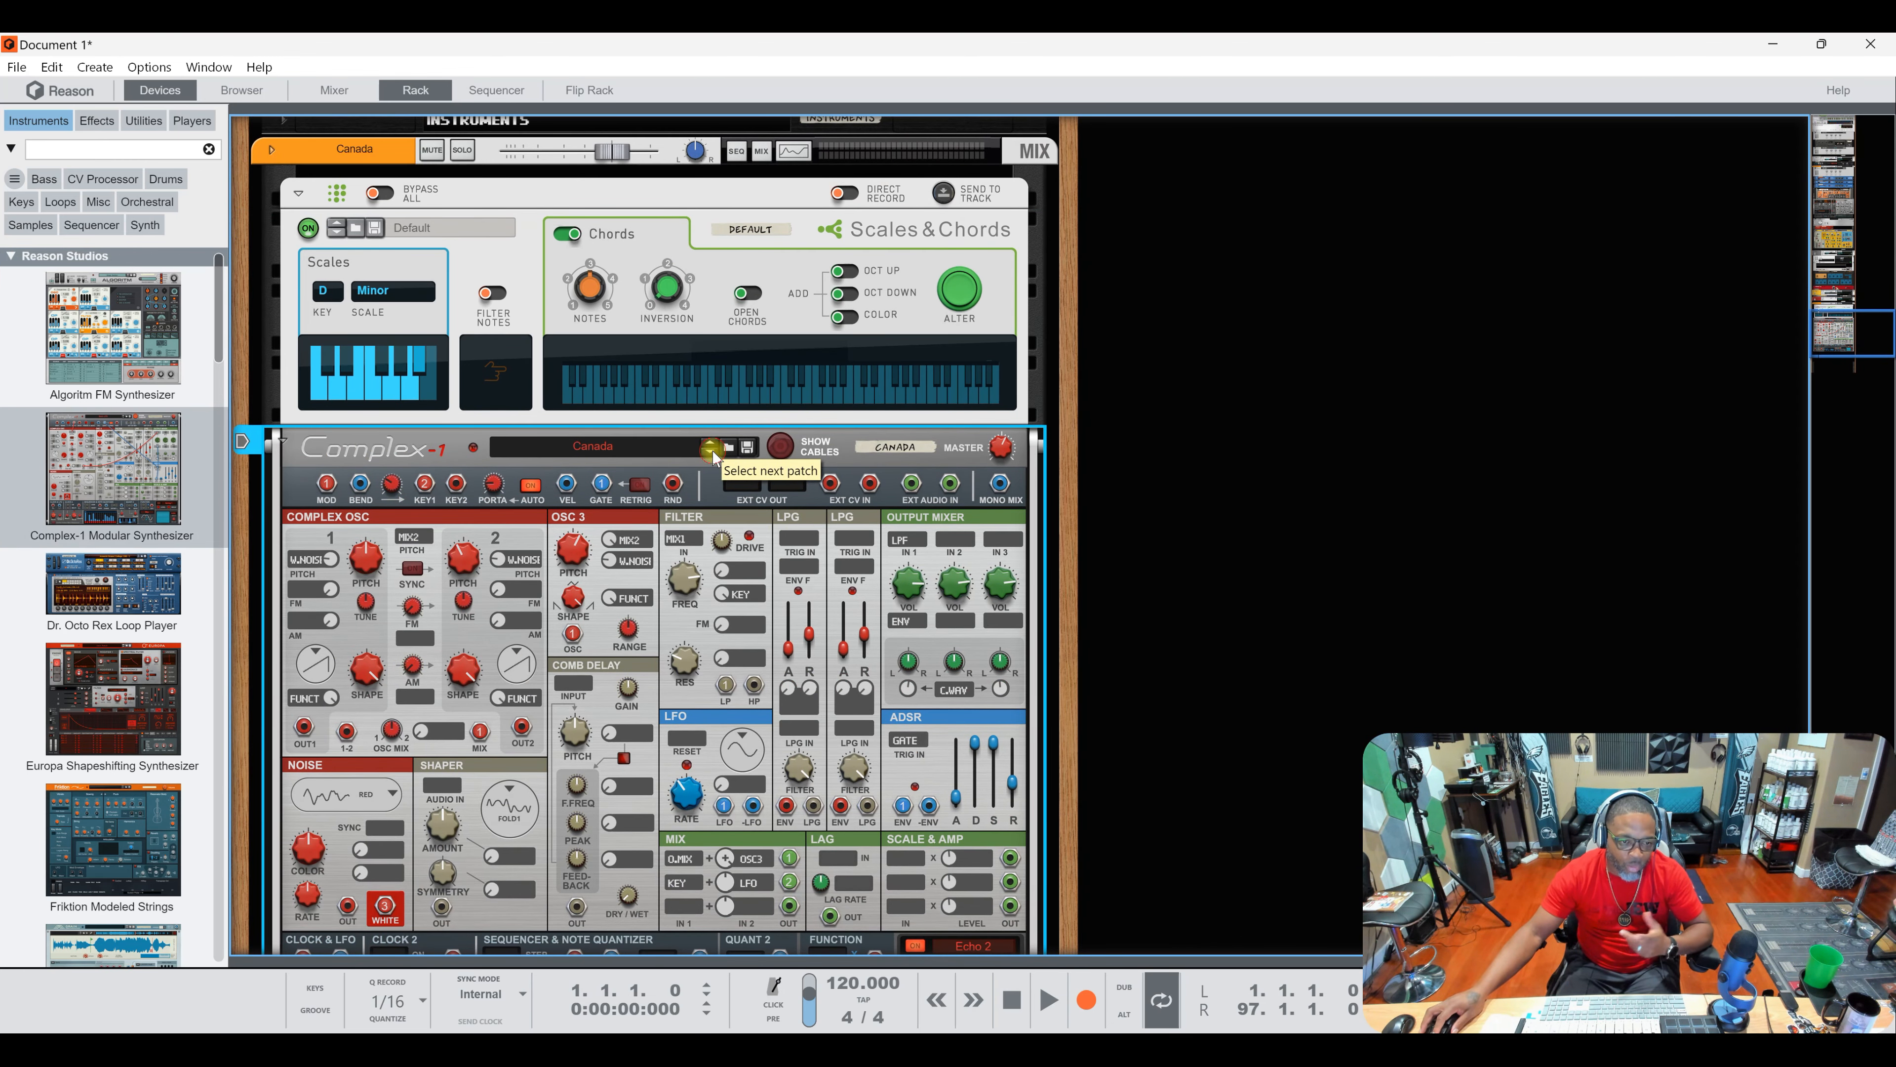
pyautogui.click(710, 449)
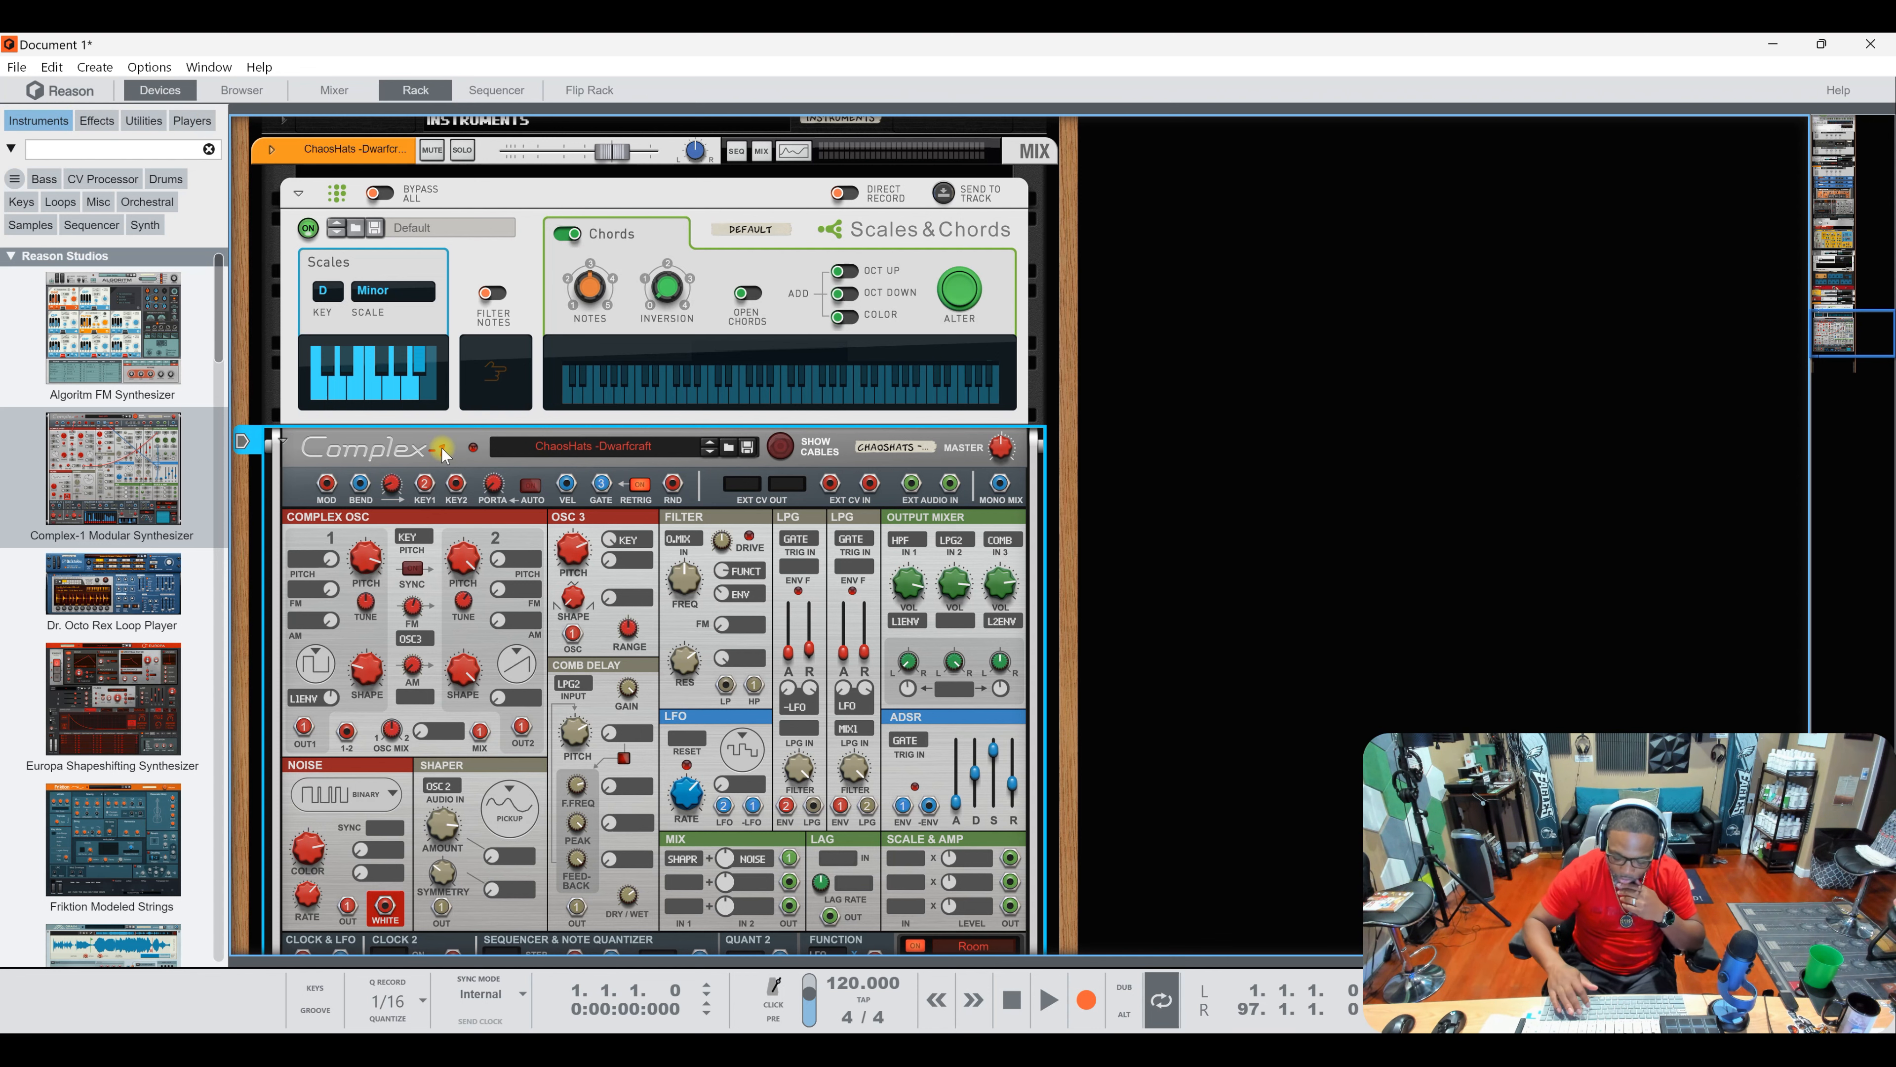
# Step: Delete the Complex-1 together with its Scales & Chords player, and delete the VOCAL BUS mix channel
pyautogui.press('Delete')
pyautogui.press('Return')
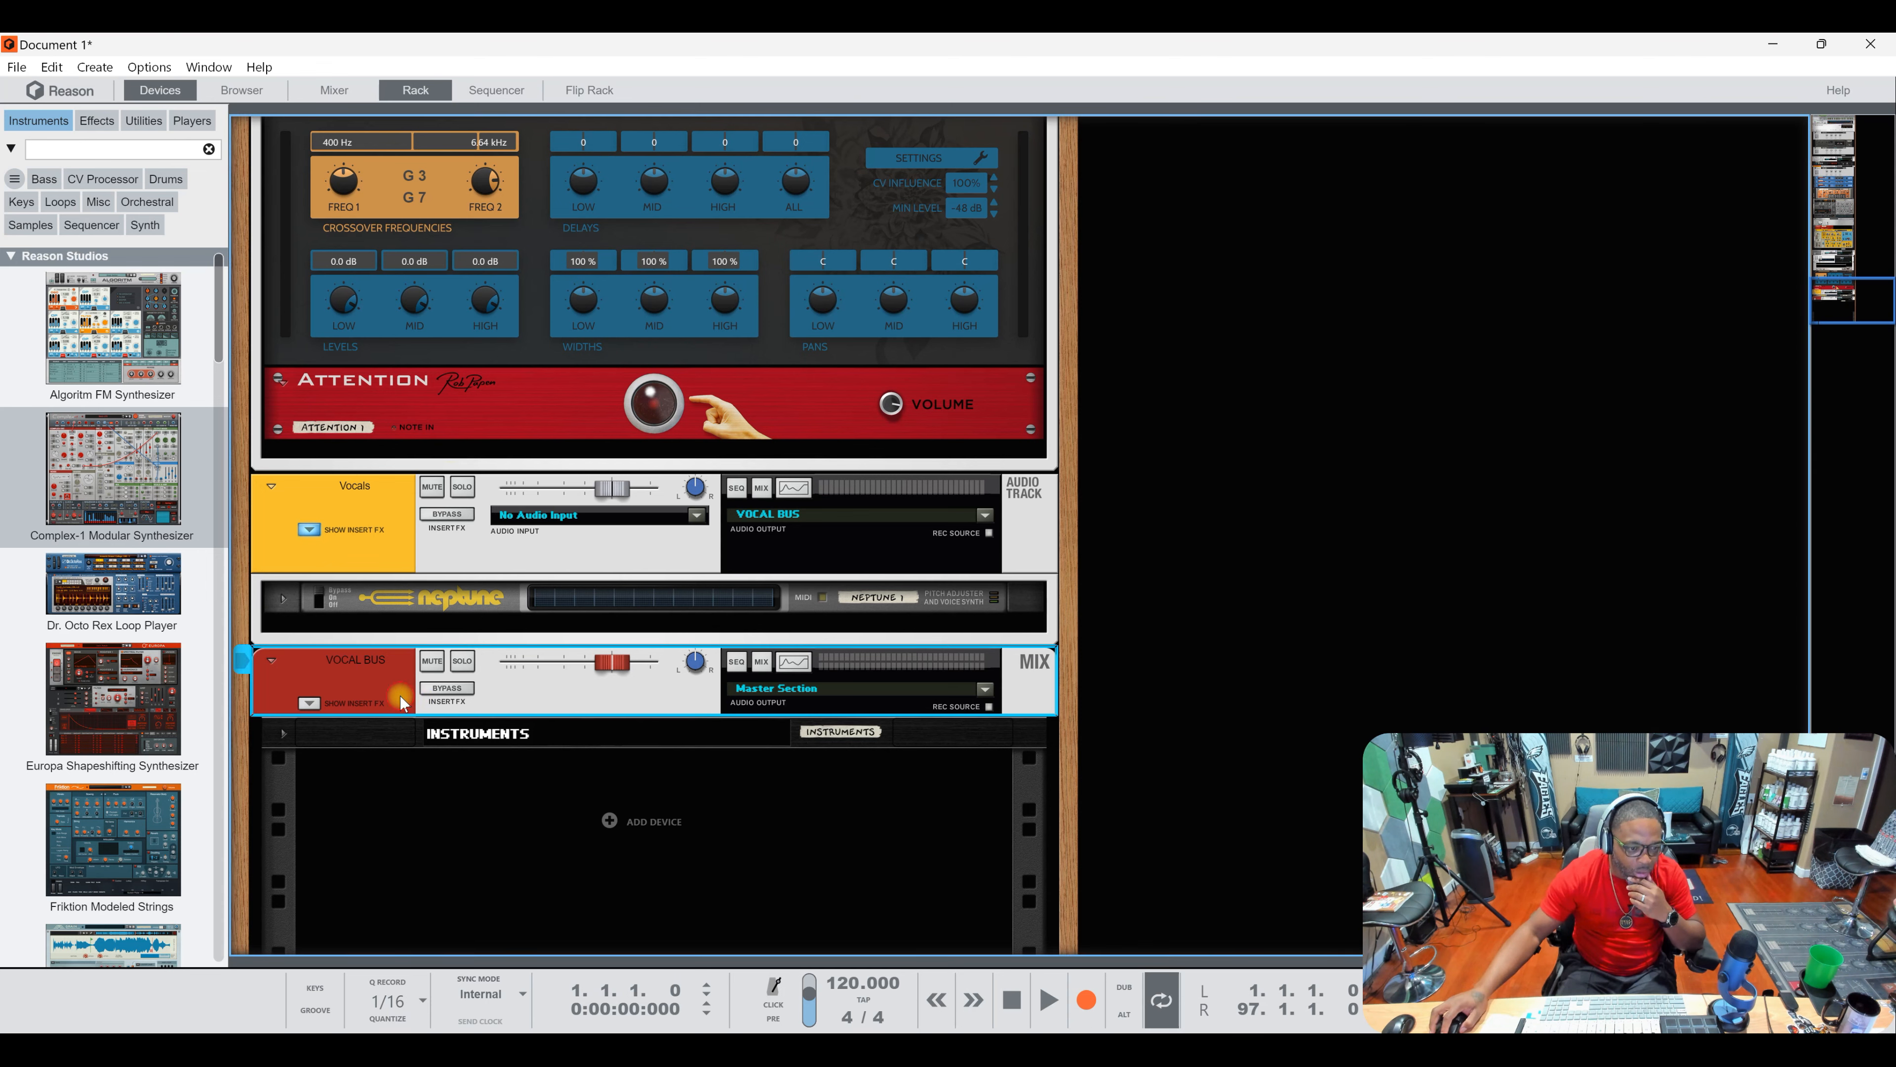
pyautogui.press('Delete')
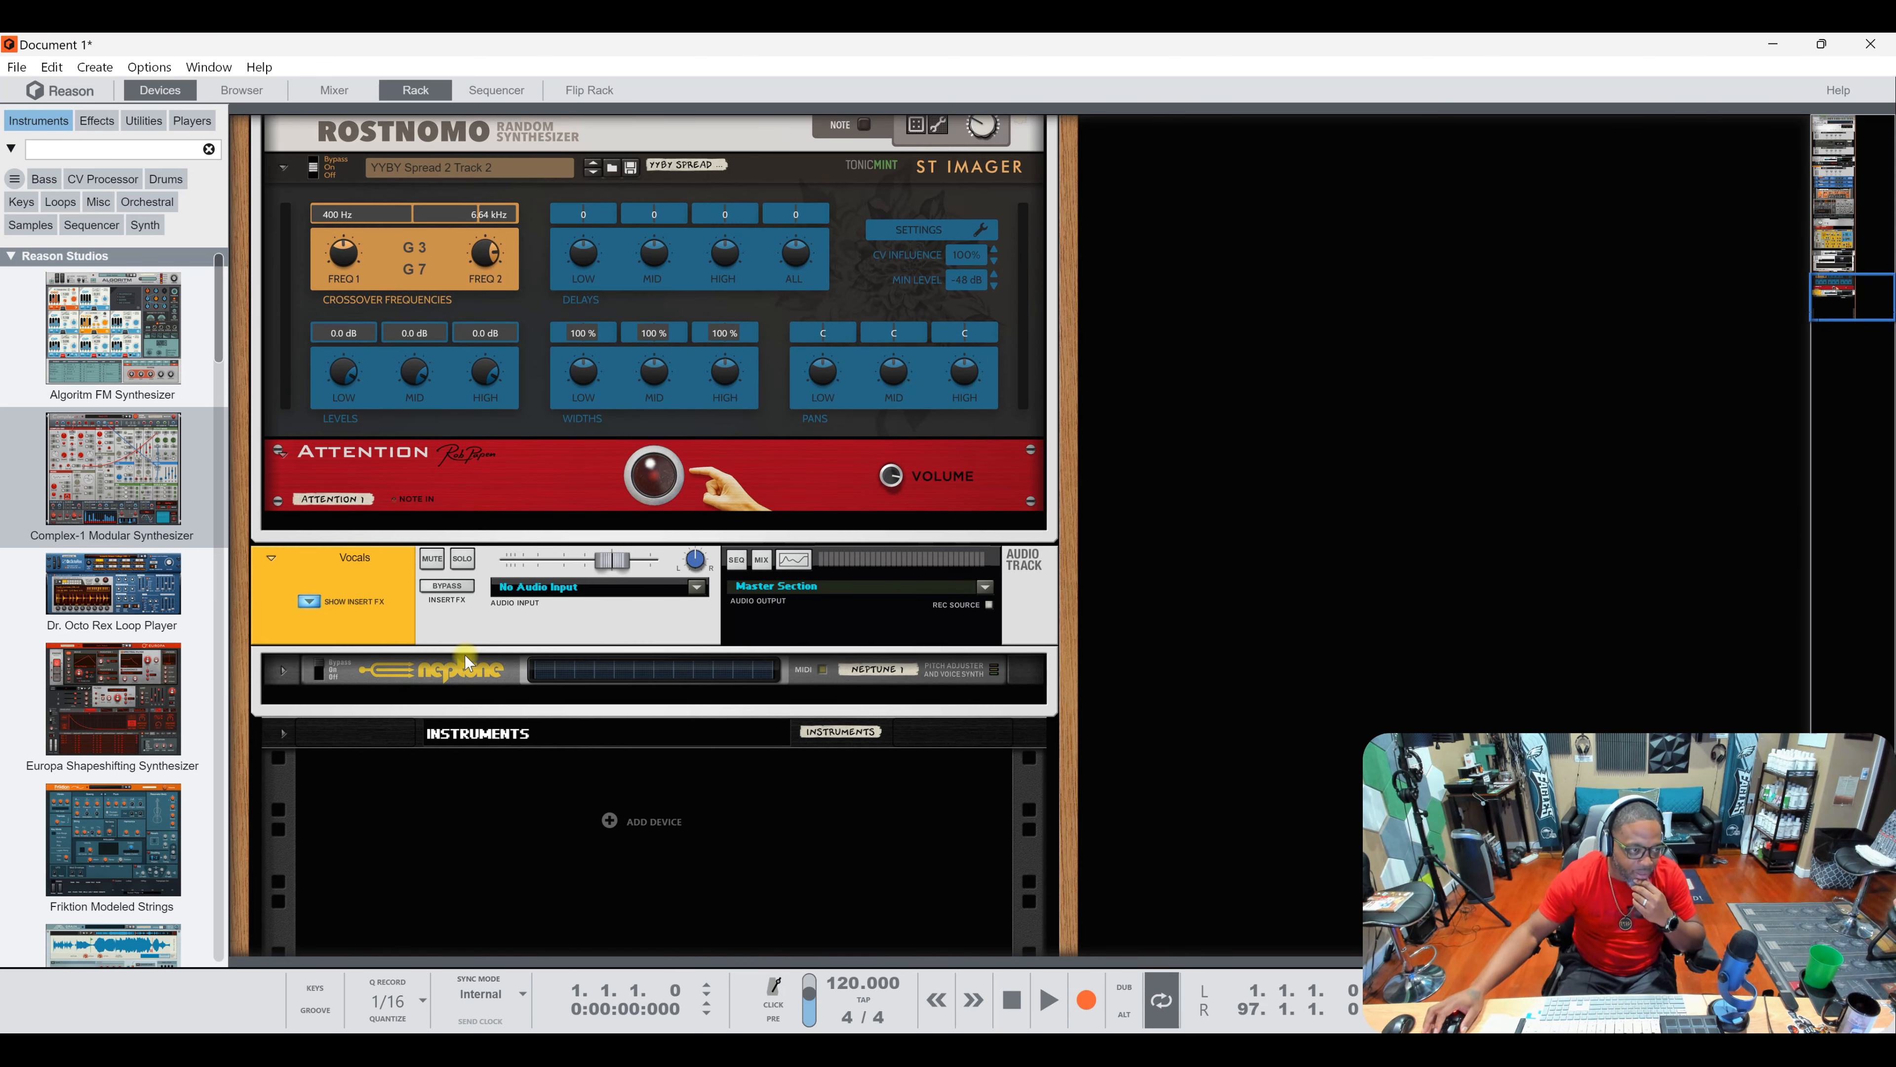